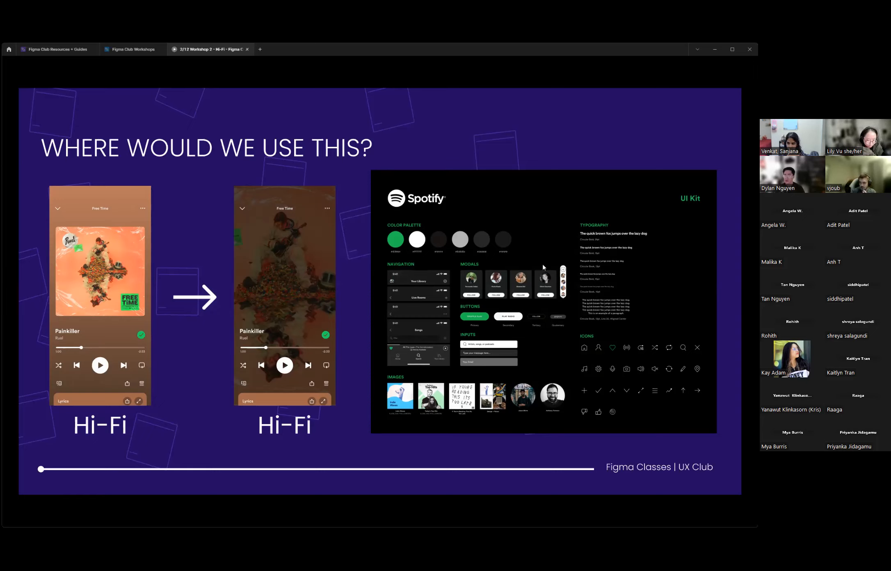
# Switch to the Figma Club Workshops file and look over the workshop slides and the Resources section beside them.
pyautogui.click(118, 48)
pyautogui.scroll(-2, 184, 233)
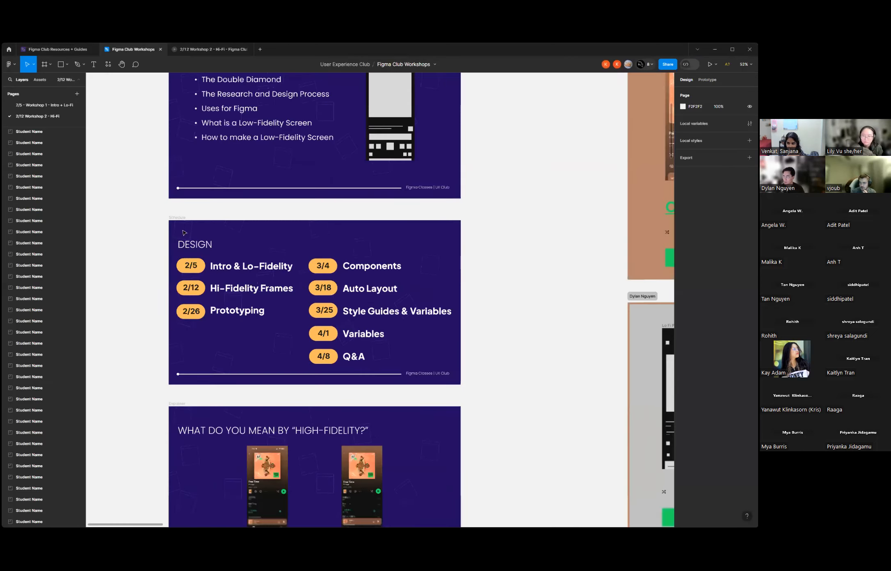
pyautogui.scroll(-5, 185, 233)
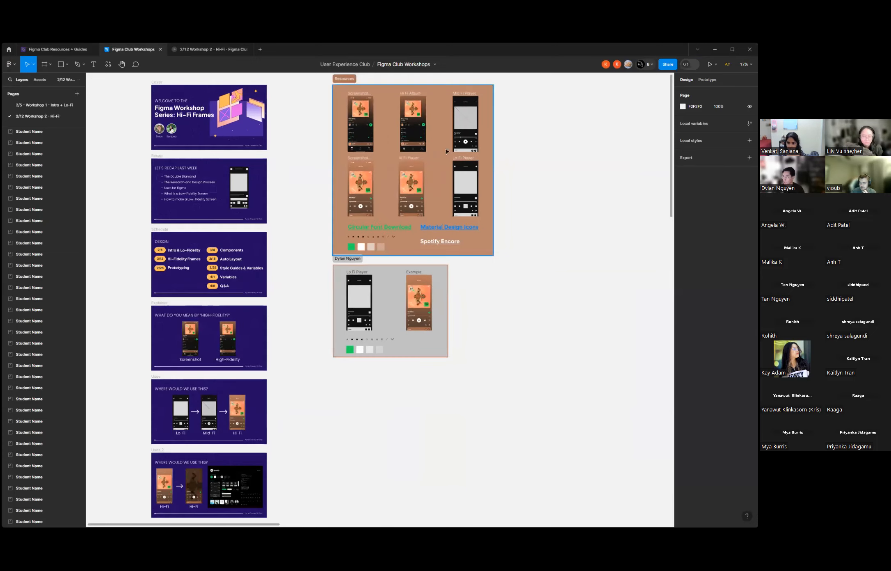
pyautogui.scroll(2, 437, 146)
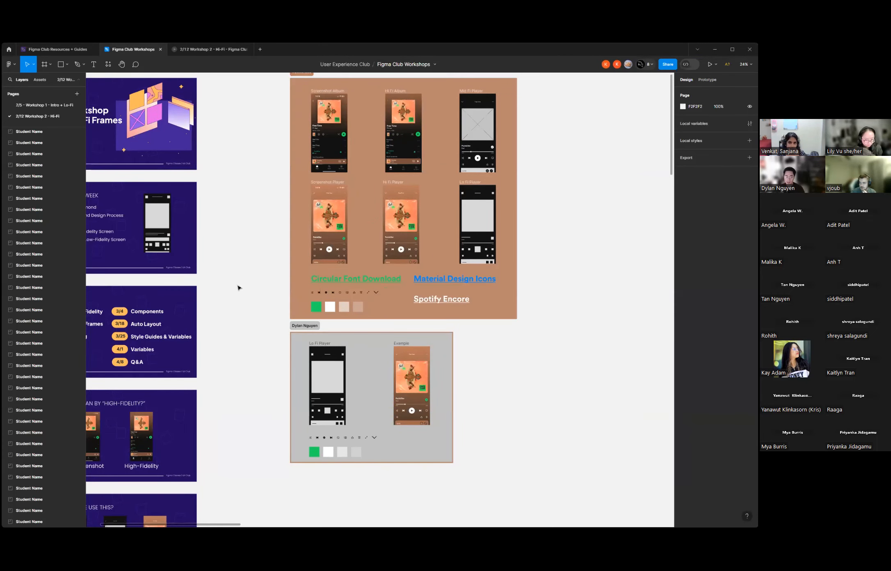
pyautogui.scroll(1, 387, 151)
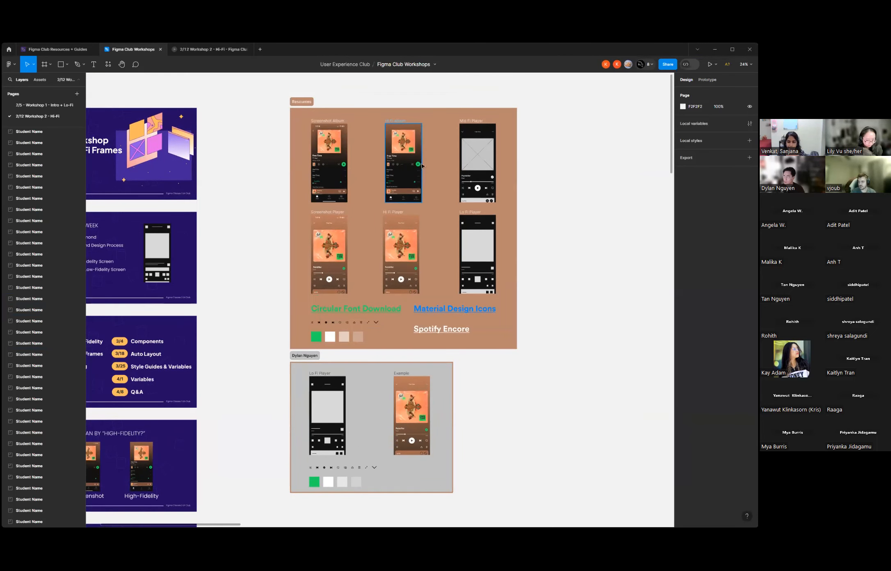
pyautogui.scroll(-2, 387, 151)
pyautogui.scroll(3, 402, 147)
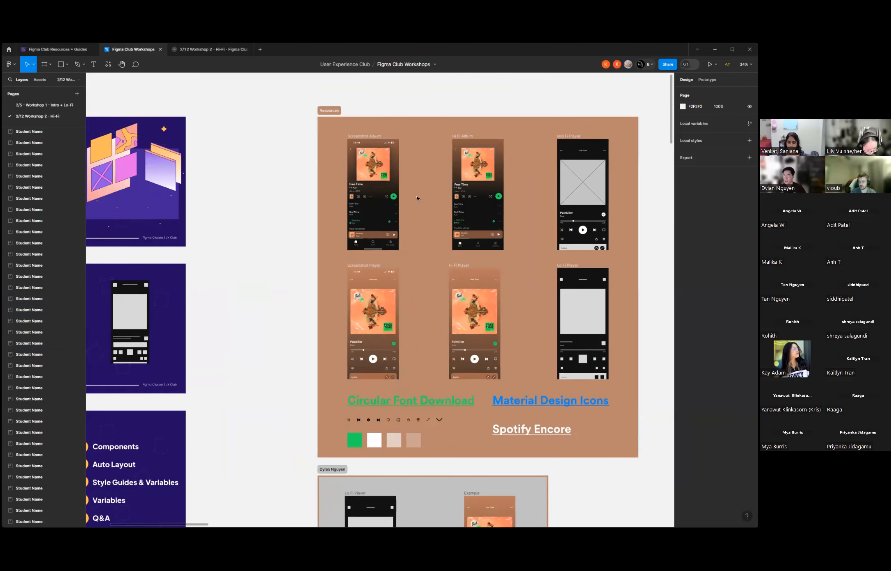
pyautogui.scroll(-2, 381, 221)
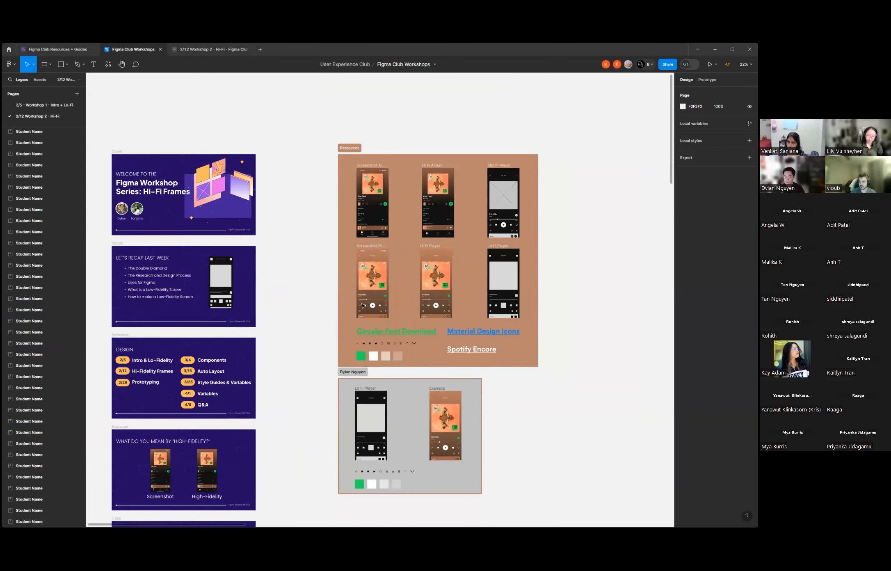
pyautogui.scroll(3, 452, 209)
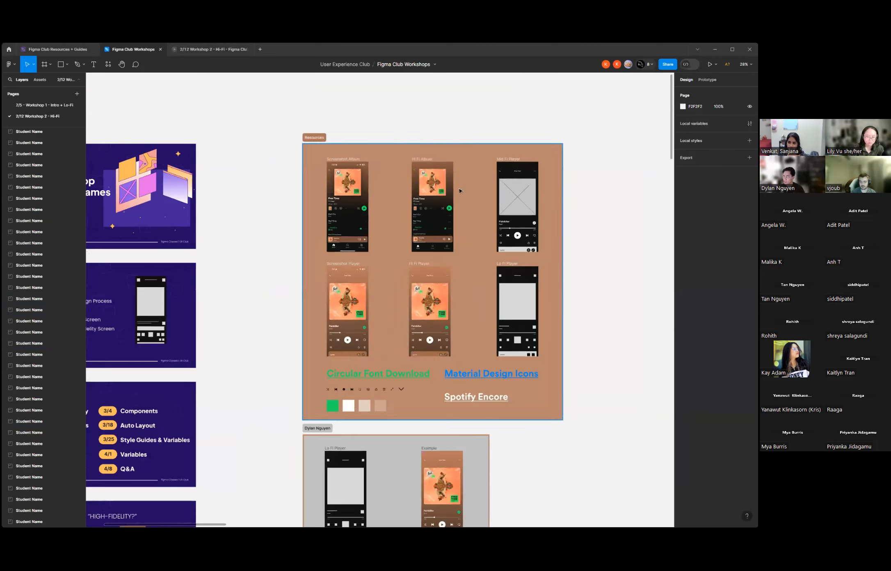
pyautogui.scroll(-2, 450, 201)
pyautogui.scroll(-2, 451, 202)
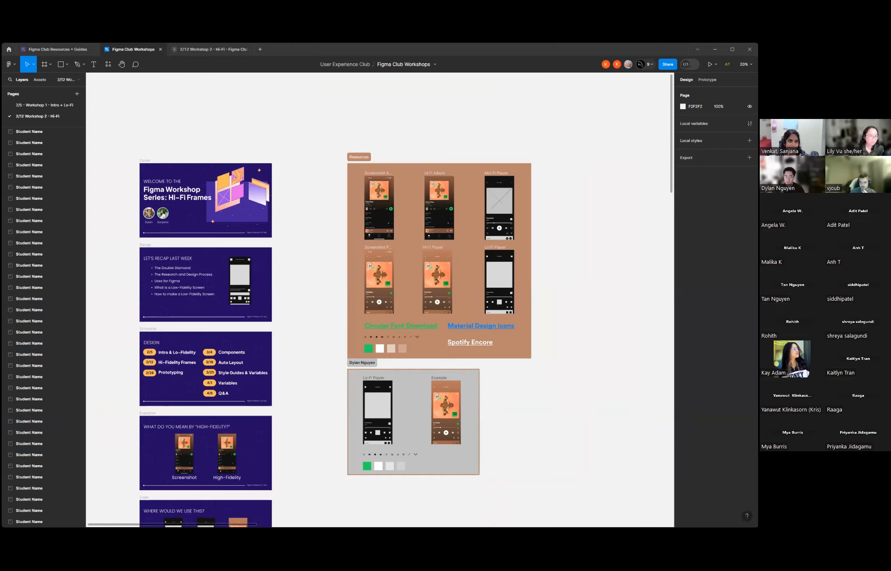
# Copy the share link of the Figma Club Workshops file and return to the canvas.
pyautogui.click(664, 67)
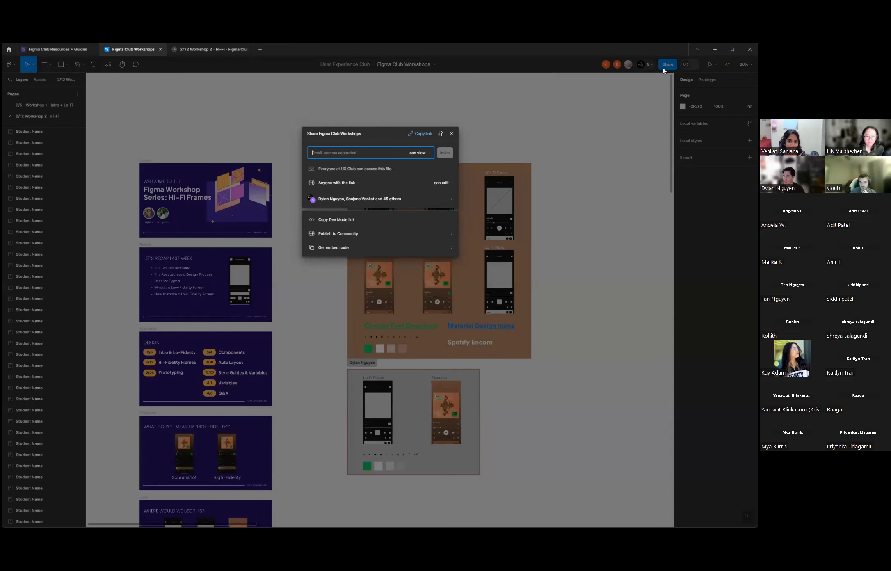
pyautogui.click(425, 134)
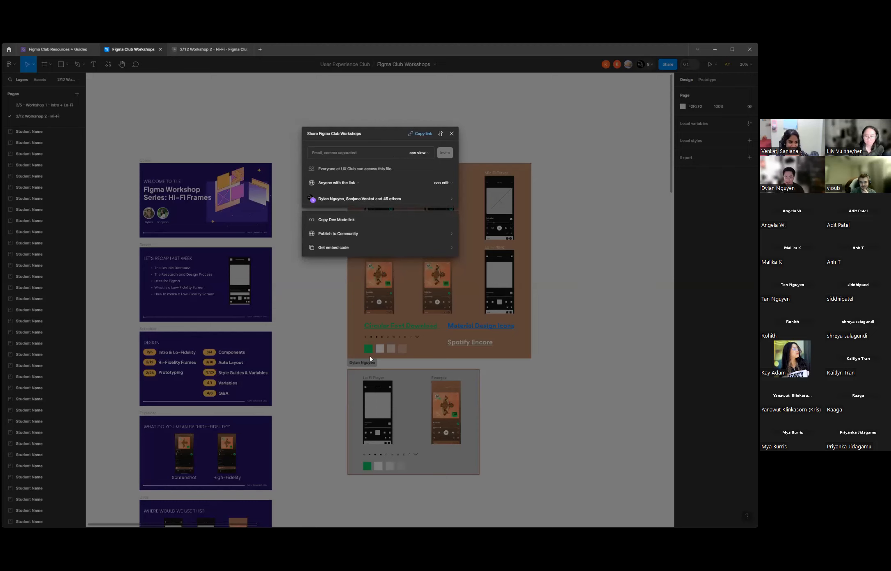
pyautogui.click(574, 213)
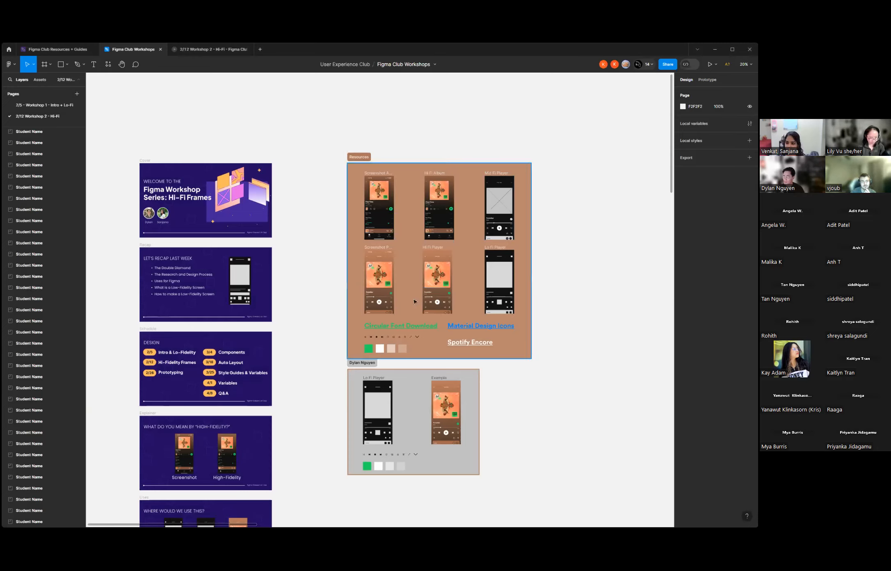
# Look over the student work sections below the slides and the album and player screens in the Resources section.
pyautogui.scroll(-3, 398, 289)
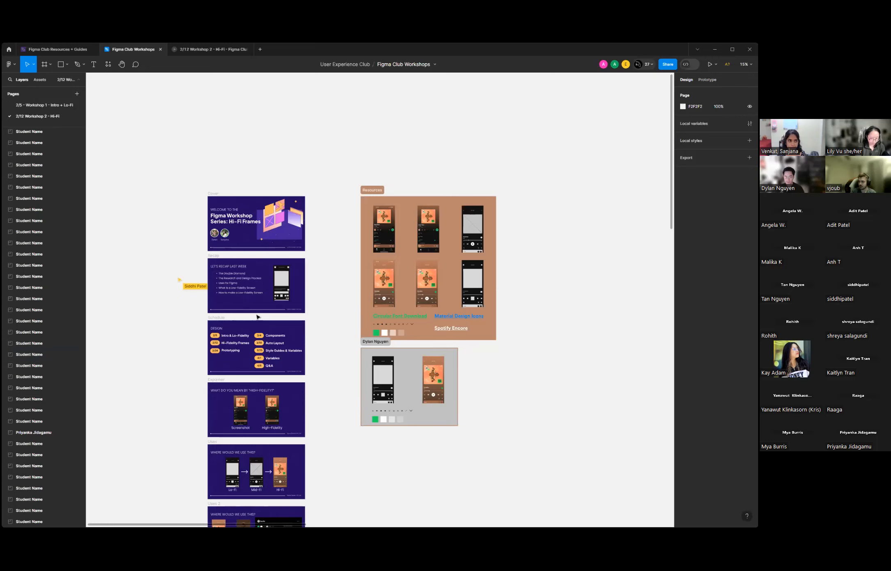
pyautogui.scroll(-3, 256, 313)
pyautogui.scroll(-3, 410, 357)
pyautogui.scroll(3, 420, 363)
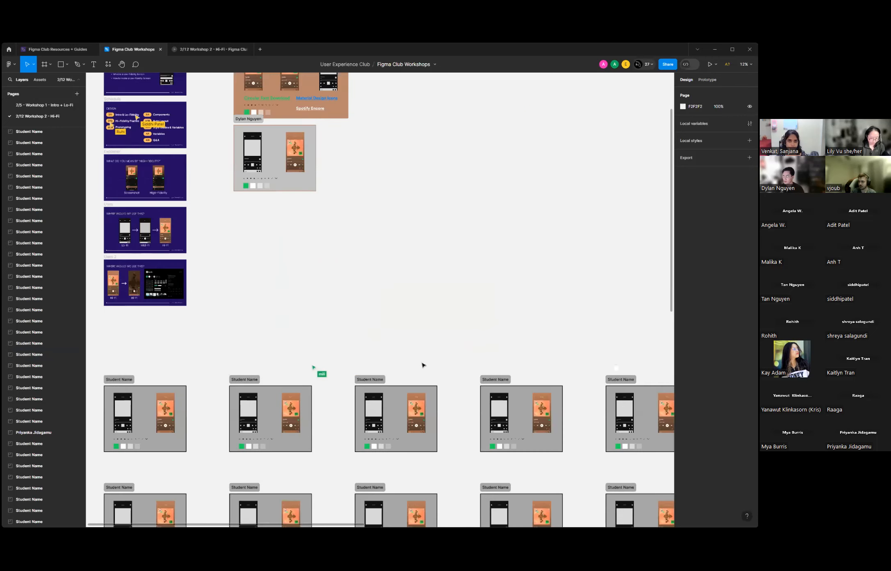
pyautogui.scroll(-3, 453, 314)
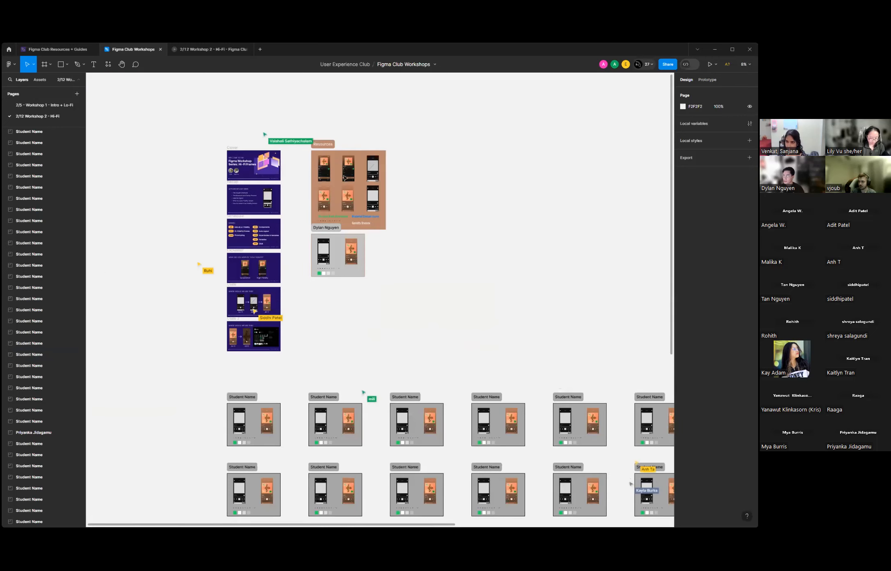
pyautogui.scroll(1, 451, 315)
pyautogui.scroll(5, 389, 176)
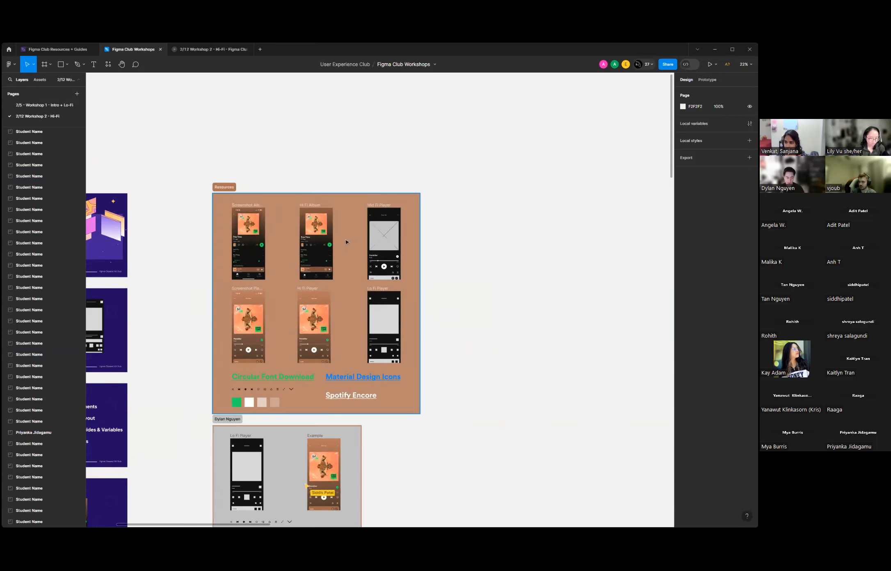
pyautogui.scroll(-1, 355, 250)
pyautogui.scroll(4, 355, 250)
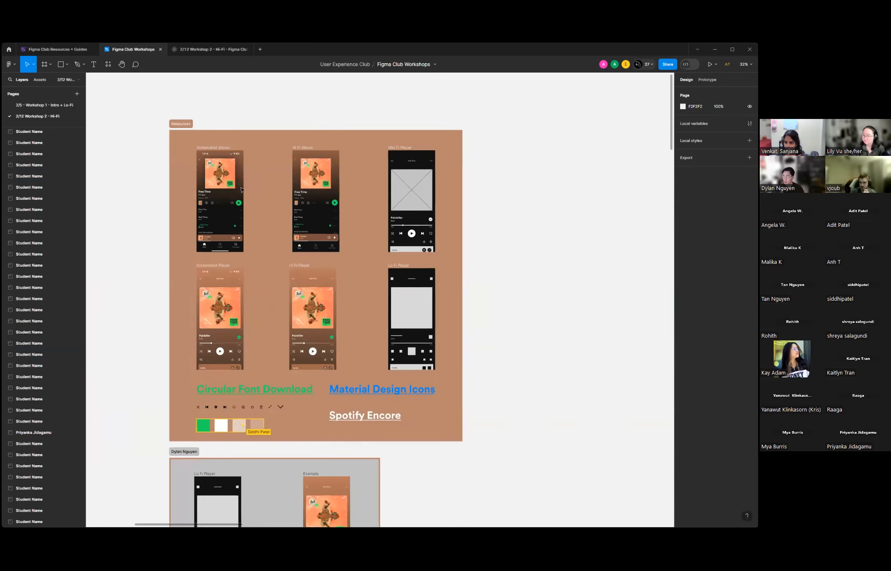
pyautogui.scroll(2, 274, 205)
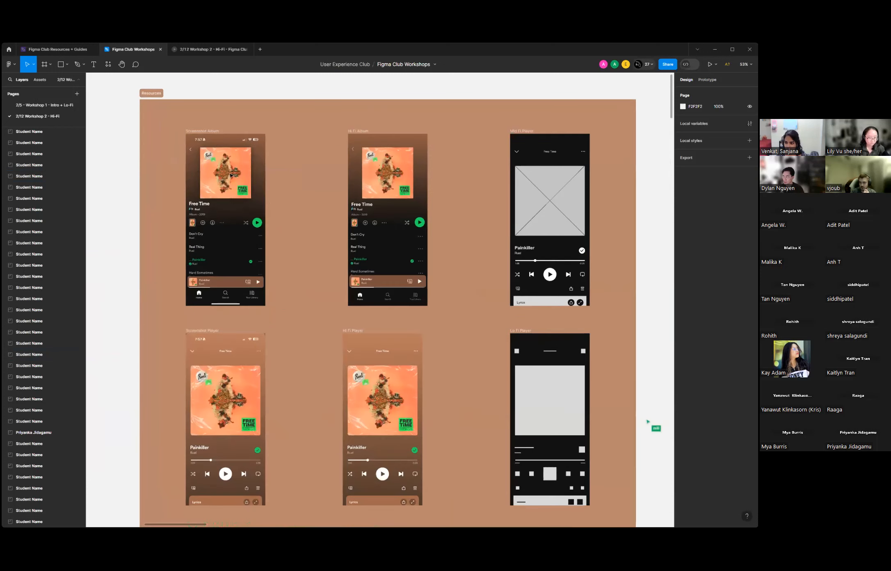
pyautogui.scroll(2, 522, 162)
pyautogui.scroll(1, 447, 165)
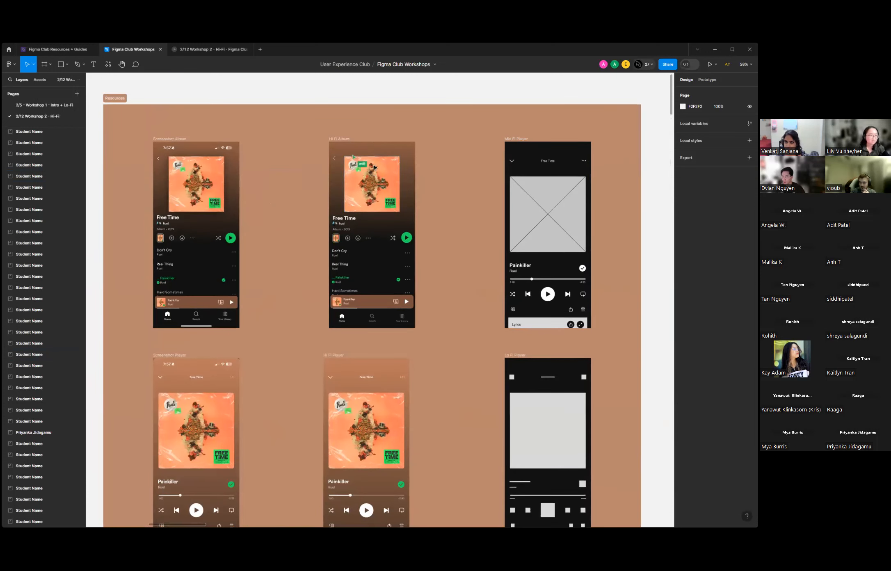
pyautogui.scroll(-3, 385, 221)
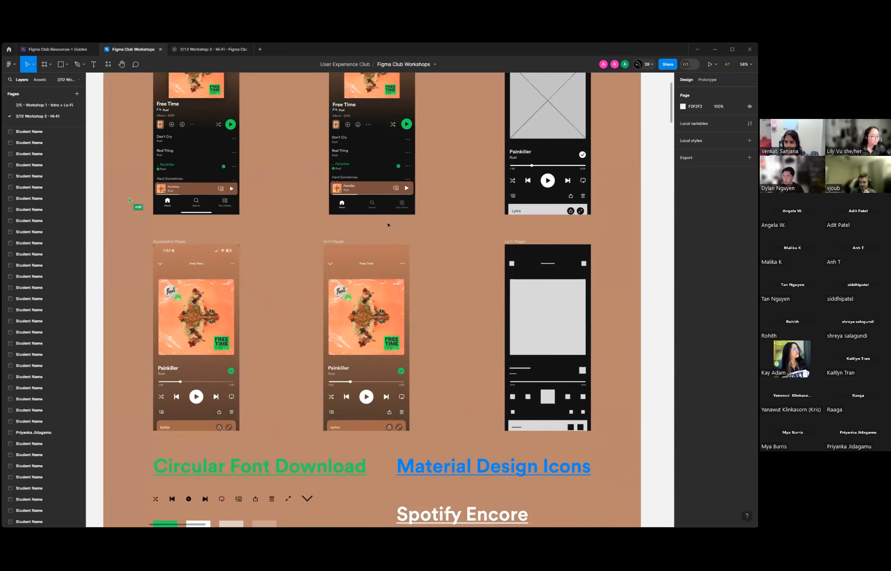
# Examine the instructor's demo section with the Lo-Fi Player frame, the Example frame, the icons and the colour swatches.
pyautogui.scroll(-2, 380, 245)
pyautogui.scroll(-5, 380, 245)
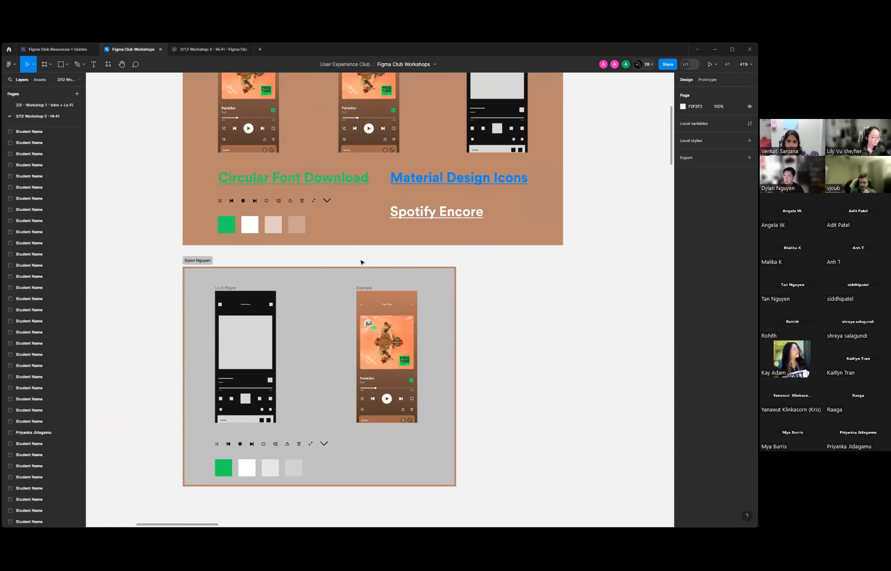
pyautogui.scroll(-2, 408, 280)
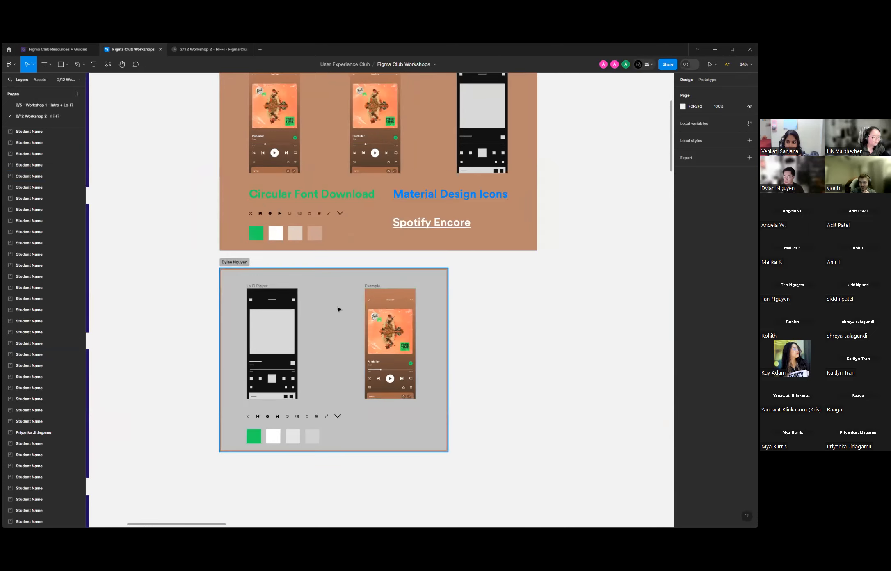
pyautogui.scroll(1, 335, 261)
pyautogui.scroll(-3, 334, 342)
pyautogui.scroll(4, 284, 266)
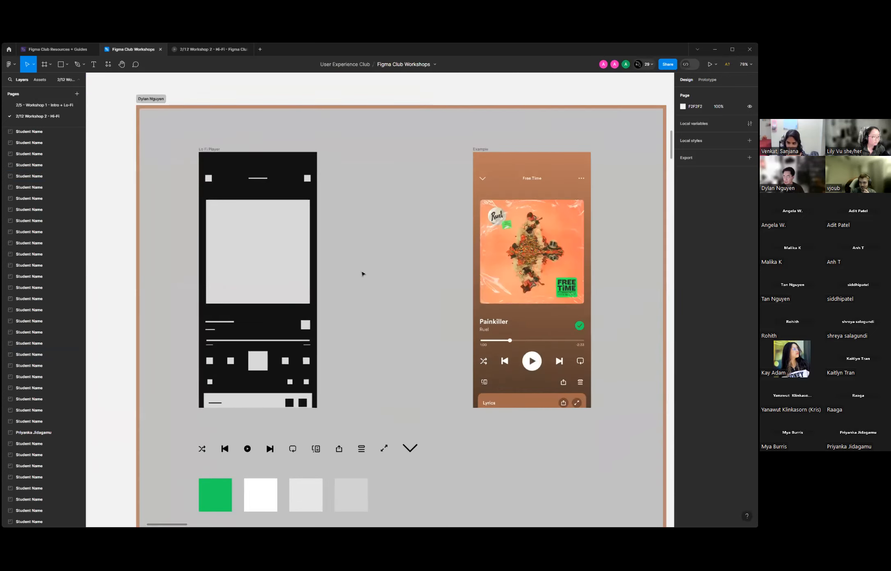
pyautogui.scroll(2, 367, 272)
pyautogui.scroll(-1, 146, 265)
pyautogui.scroll(1, 488, 248)
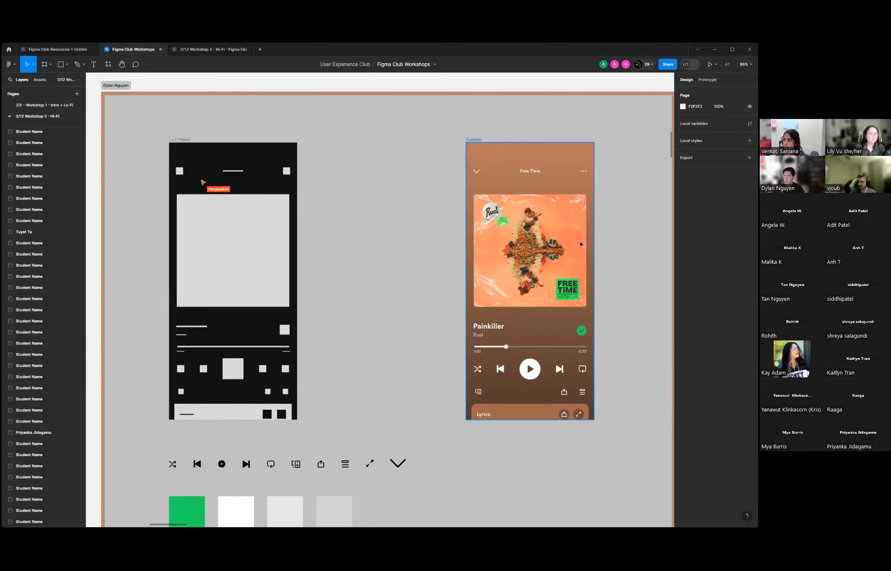
# Examine the Resources section's reference screens, icons, colour swatches and the Circular Font Download, Material Design Icons and Spotify Encore links.
pyautogui.scroll(-5, 223, 333)
pyautogui.scroll(10, 224, 333)
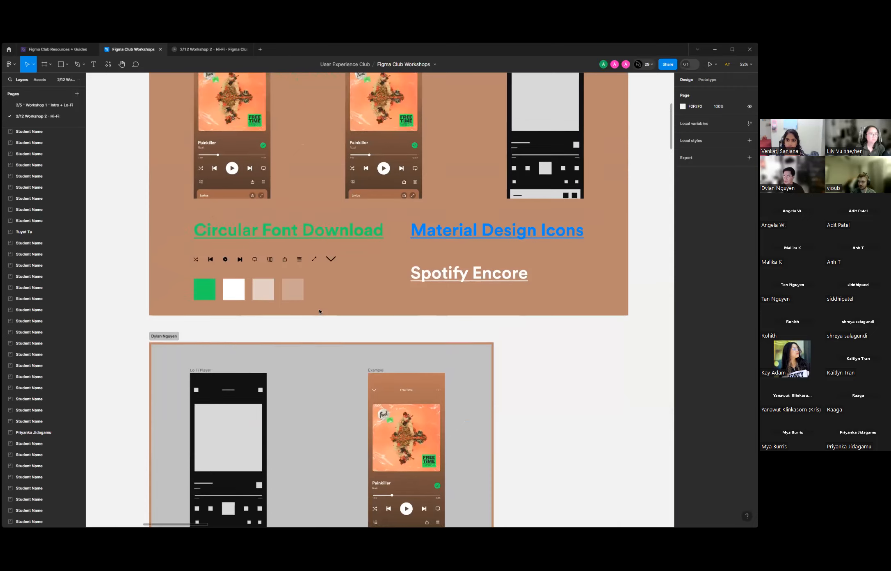
pyautogui.scroll(-2, 199, 262)
pyautogui.scroll(3, 199, 262)
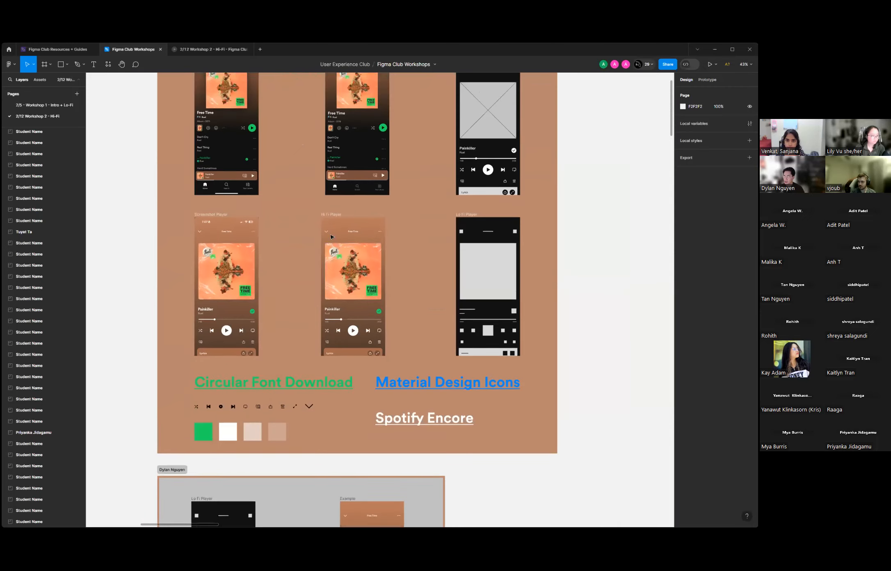
pyautogui.scroll(2, 402, 327)
pyautogui.scroll(-1, 398, 326)
pyautogui.scroll(-1, 398, 326)
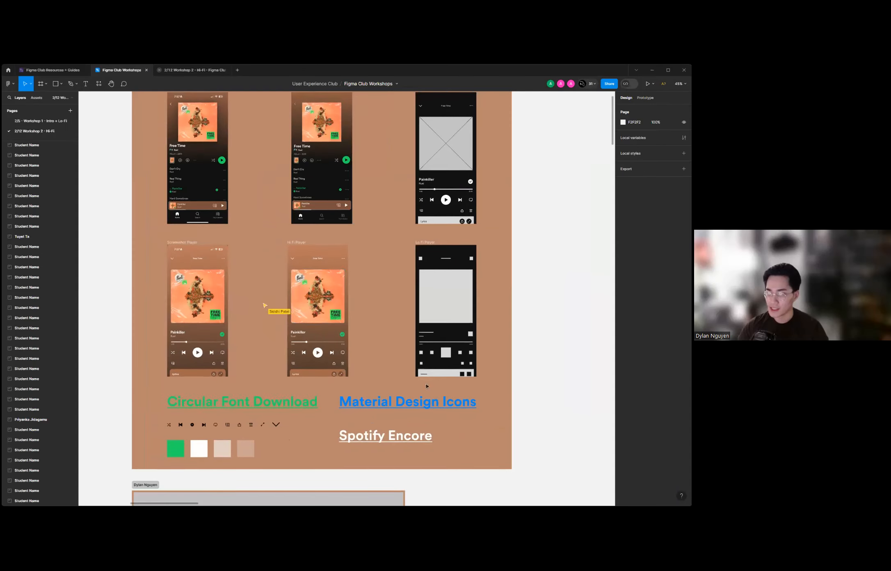
pyautogui.scroll(-2, 347, 344)
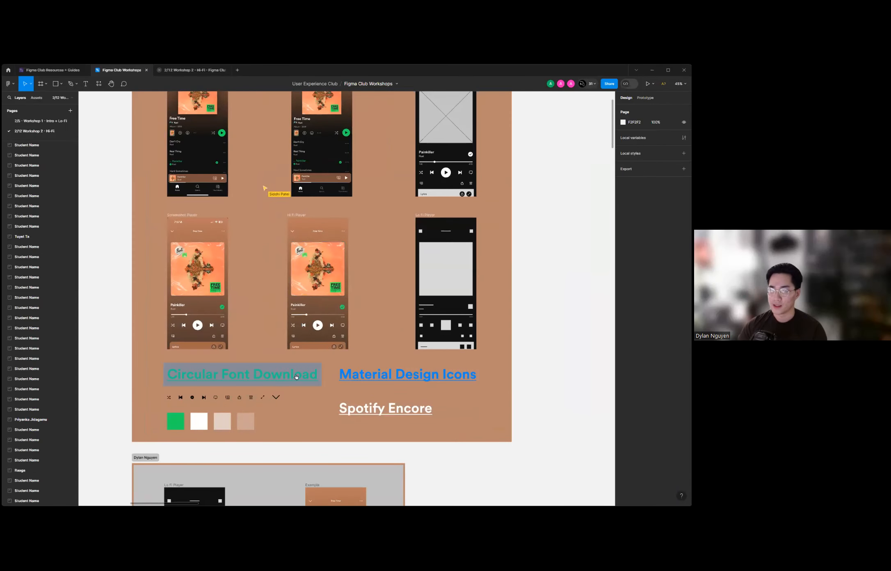
pyautogui.scroll(1, 531, 339)
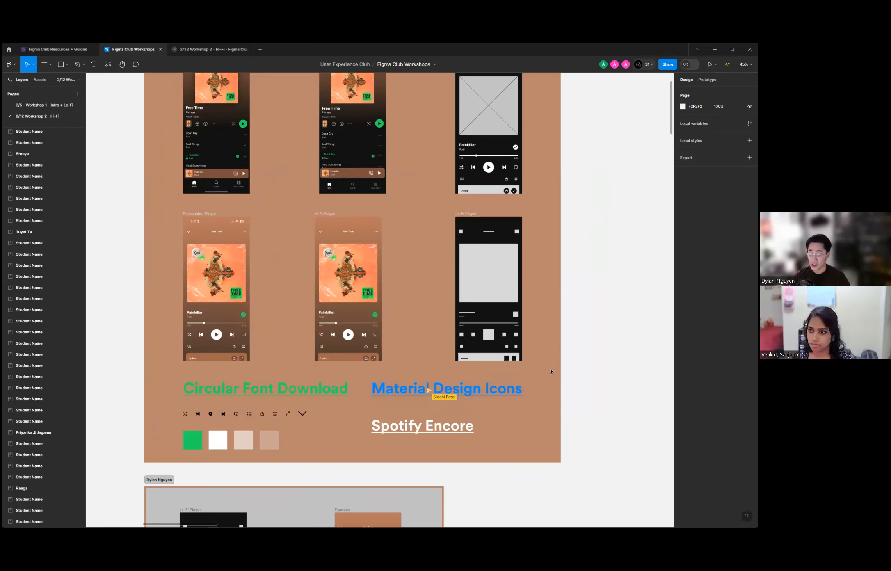
pyautogui.scroll(1, 578, 310)
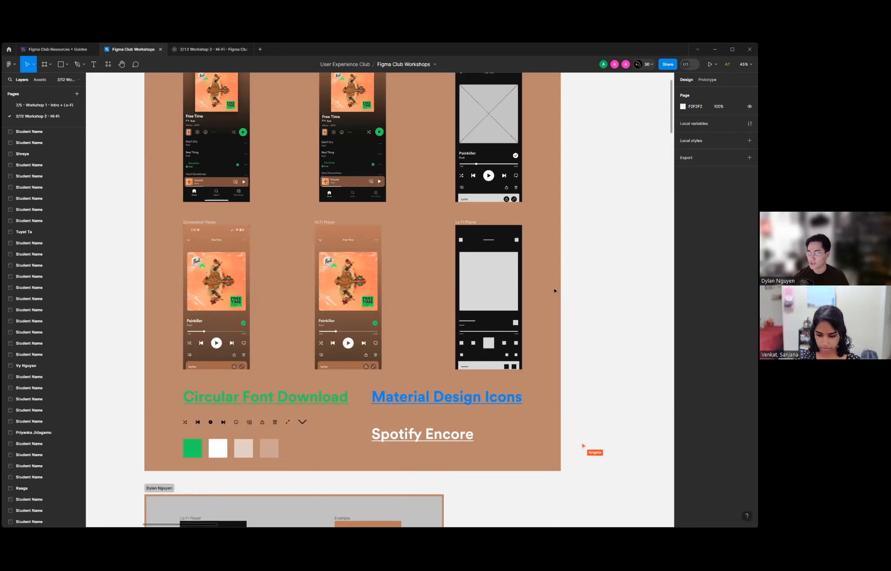
pyautogui.scroll(1, 599, 257)
pyautogui.scroll(2, 596, 254)
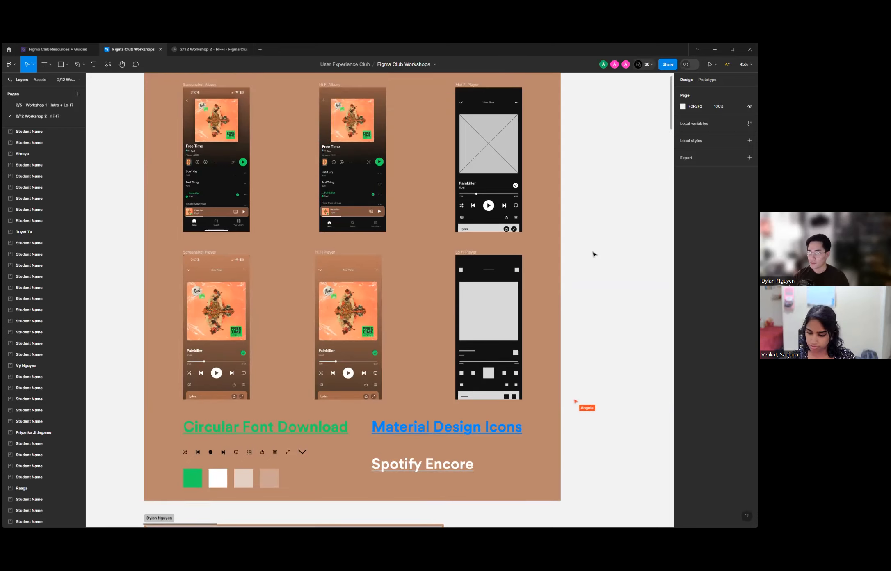
pyautogui.scroll(2, 592, 253)
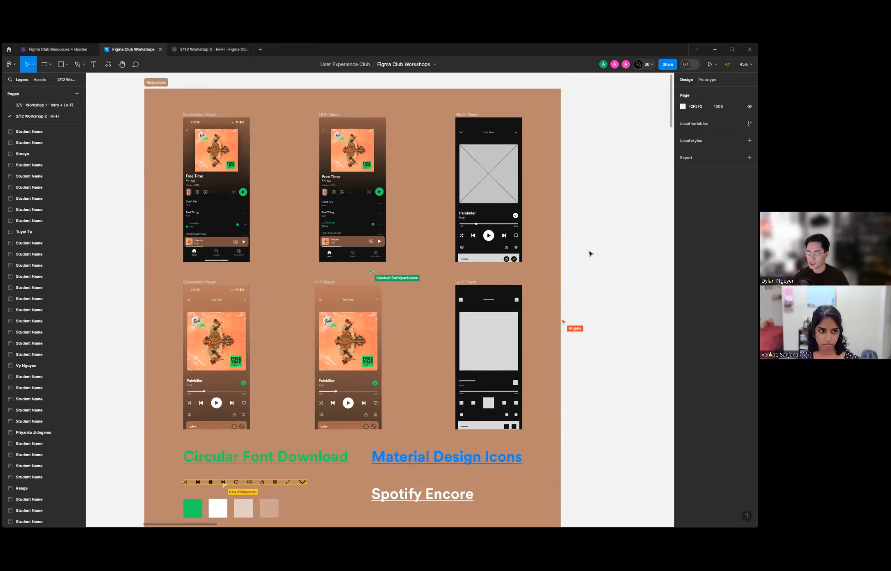
pyautogui.scroll(-6, 592, 263)
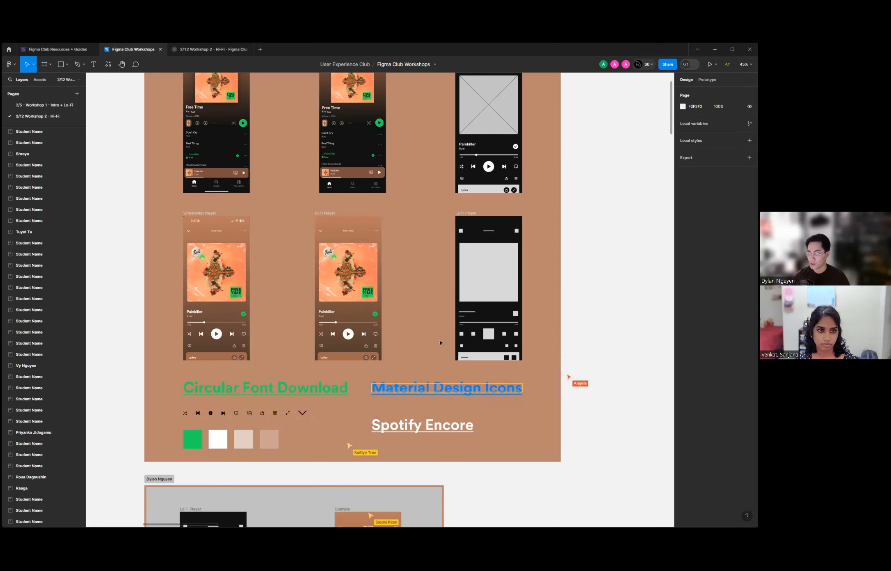
pyautogui.scroll(5, 440, 343)
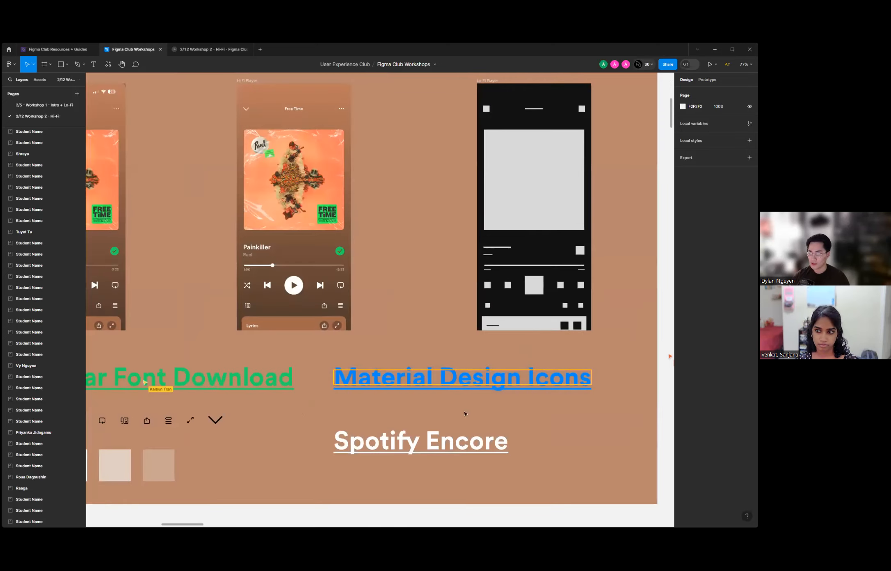
pyautogui.scroll(-3, 466, 414)
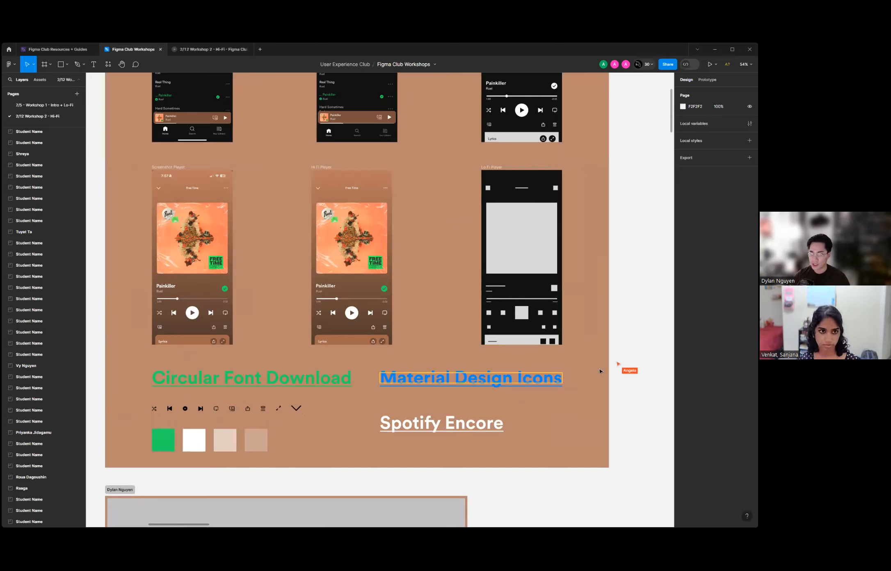
pyautogui.scroll(-2, 527, 276)
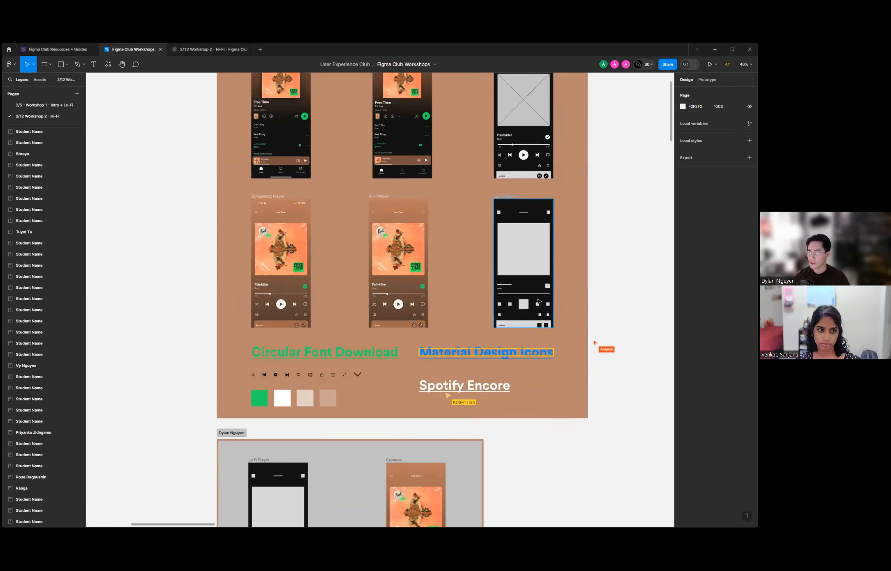
# Find the Iconify plugin among the available resources and run it.
pyautogui.scroll(3, 216, 355)
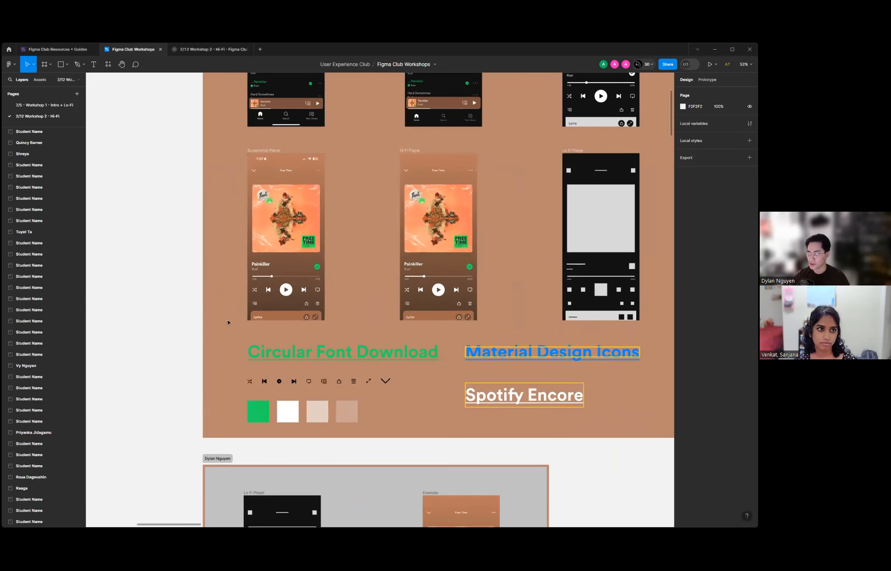
pyautogui.scroll(-1, 145, 237)
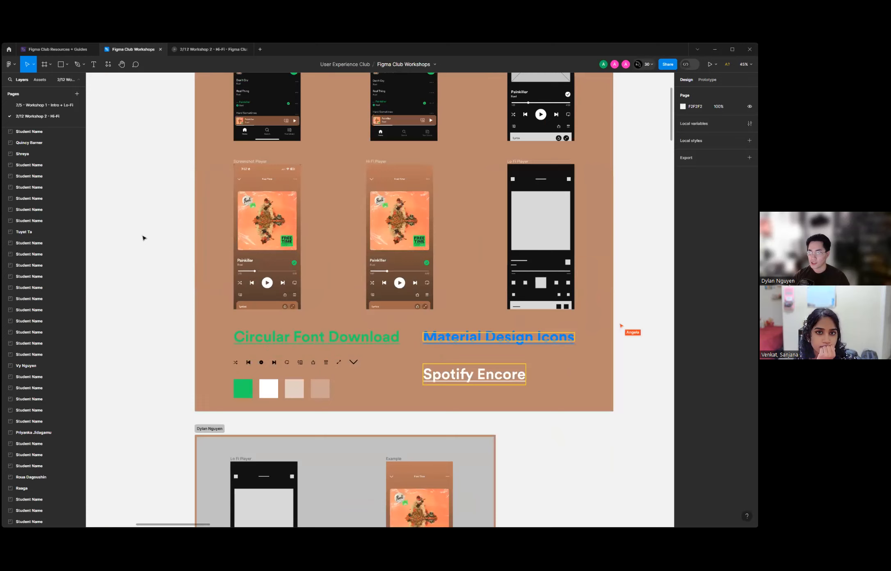
pyautogui.scroll(1, 337, 208)
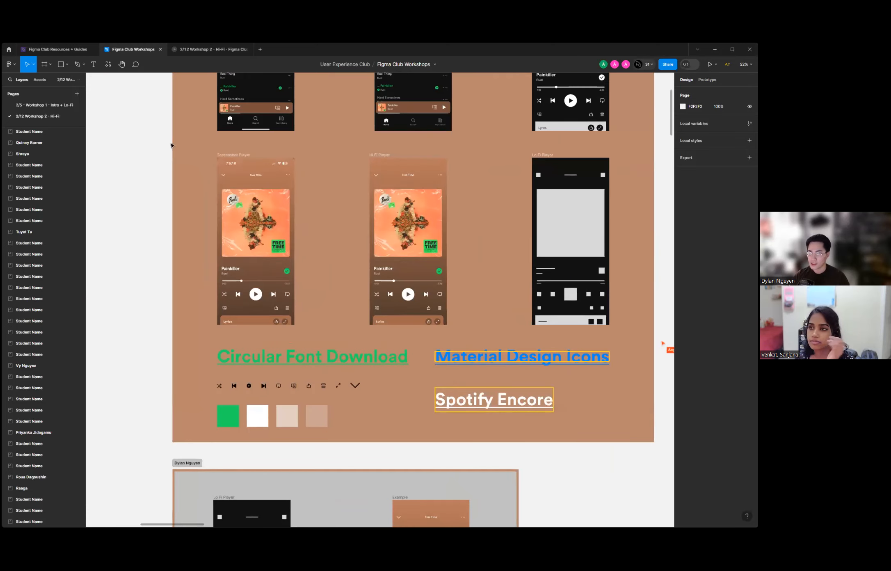
pyautogui.scroll(1, 172, 145)
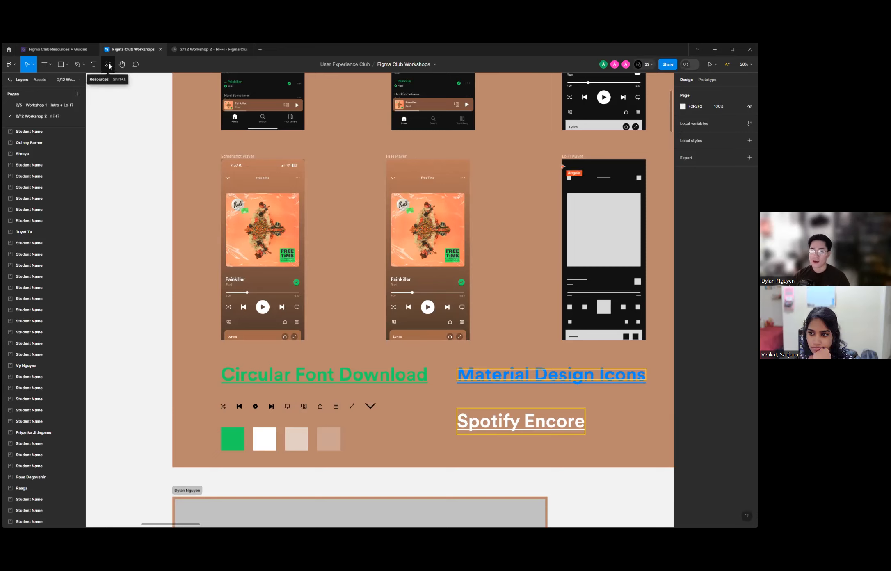
pyautogui.click(109, 65)
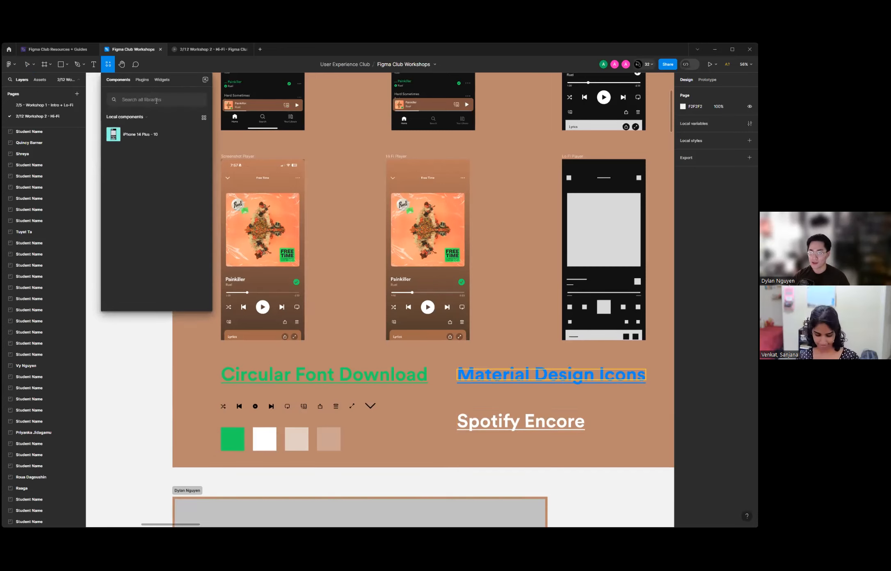
pyautogui.write('iconify')
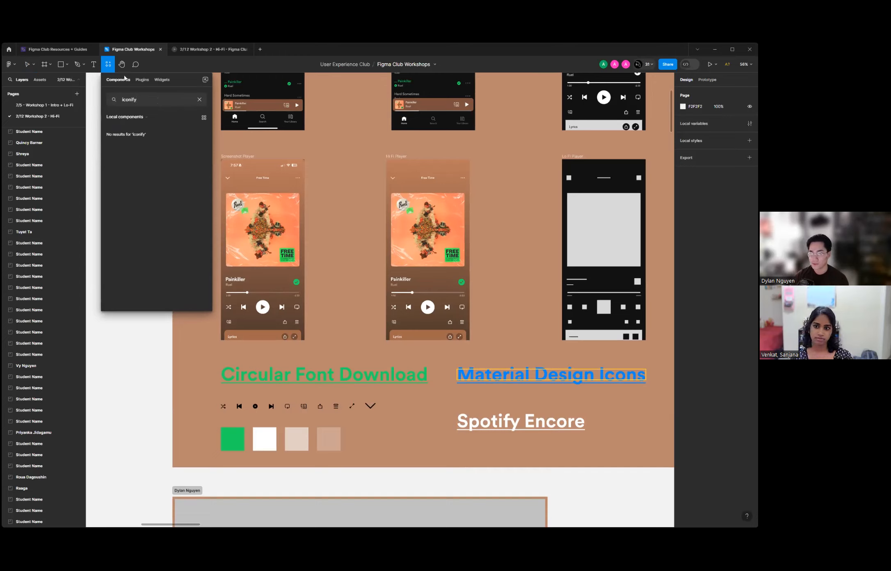
pyautogui.click(140, 81)
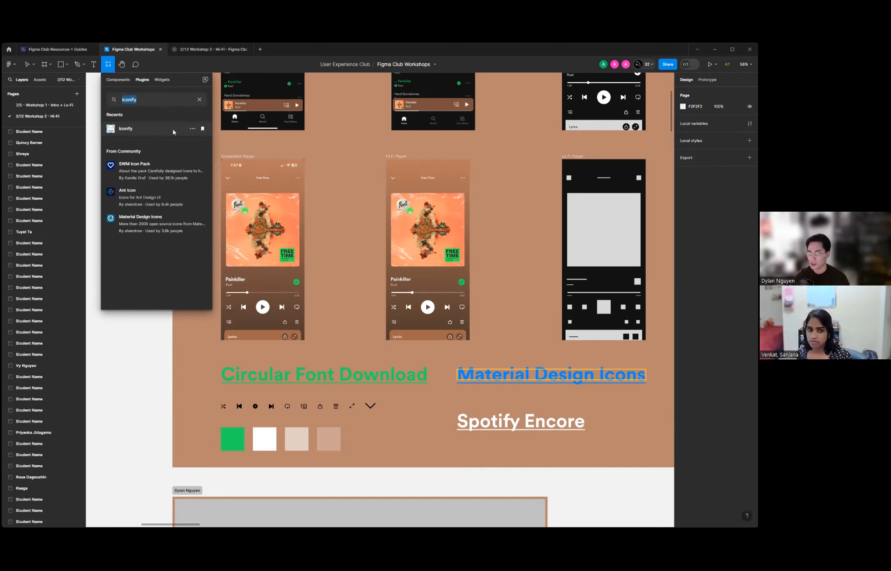
pyautogui.click(141, 130)
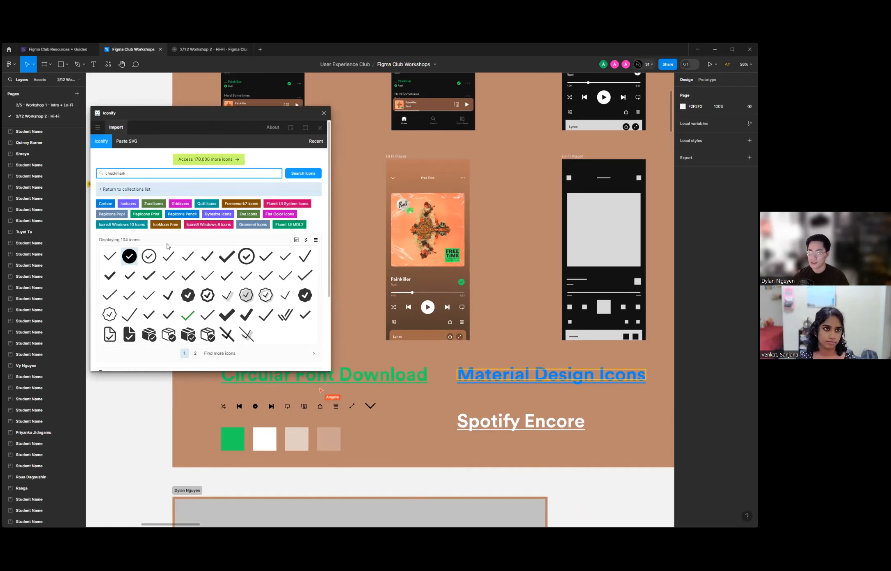
# Search Iconify for "shuffle" icons and look through the matches.
pyautogui.scroll(-5, 149, 244)
pyautogui.scroll(5, 147, 177)
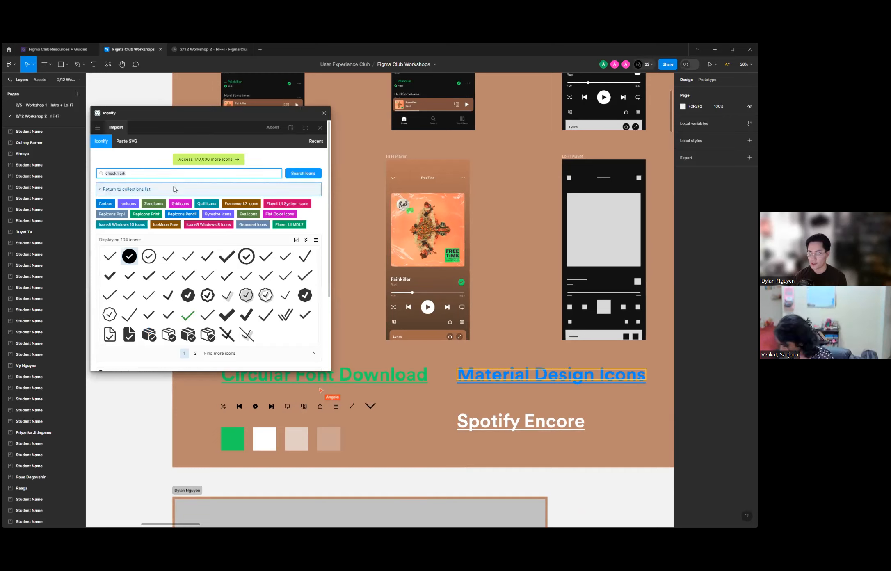
pyautogui.write('sh')
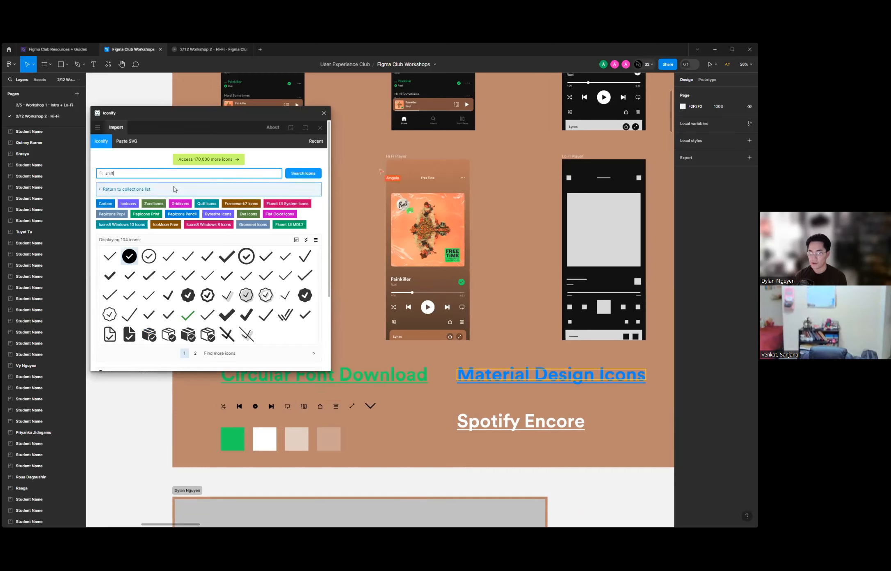
pyautogui.write('uffle')
pyautogui.press('Return')
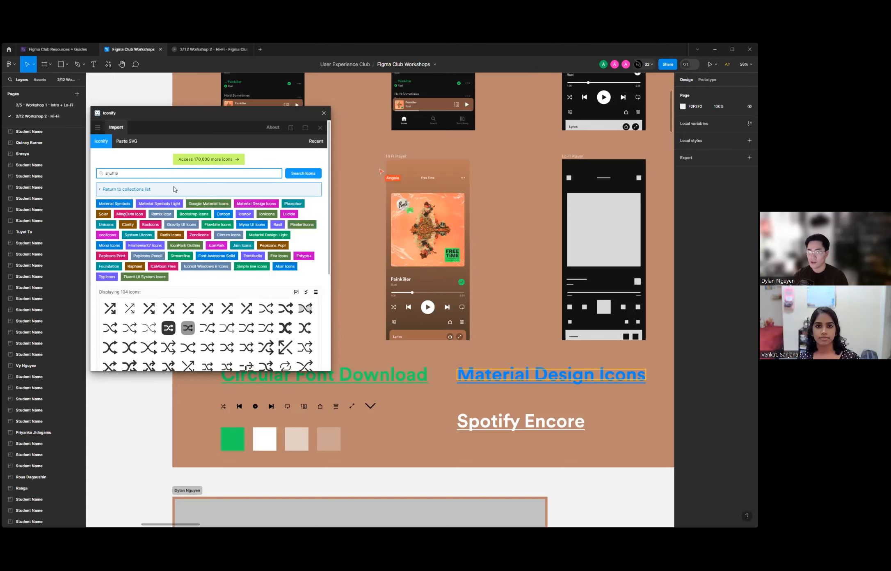
pyautogui.scroll(-3, 205, 269)
pyautogui.scroll(3, 188, 247)
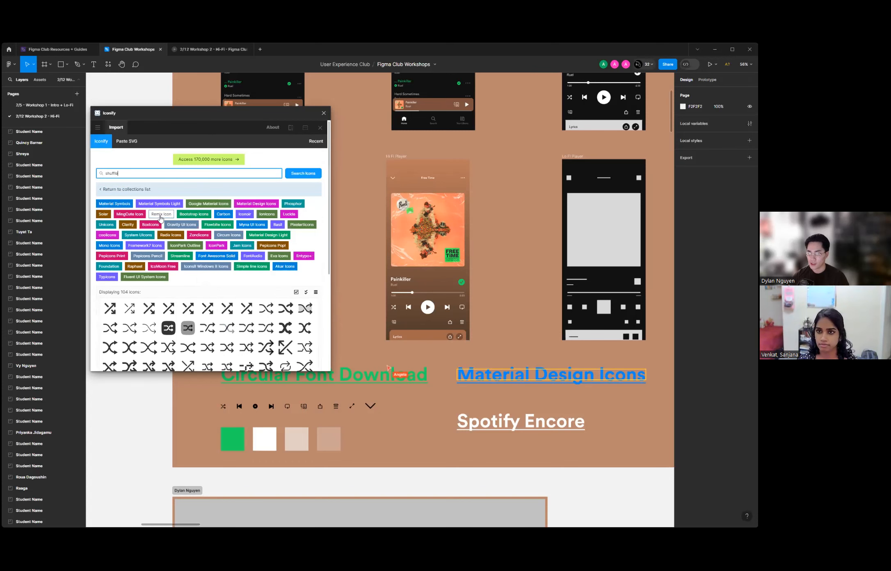
# Browse Iconify's collections list and the first two pages of TDesign Icons, closing the plugin when done.
pyautogui.click(110, 190)
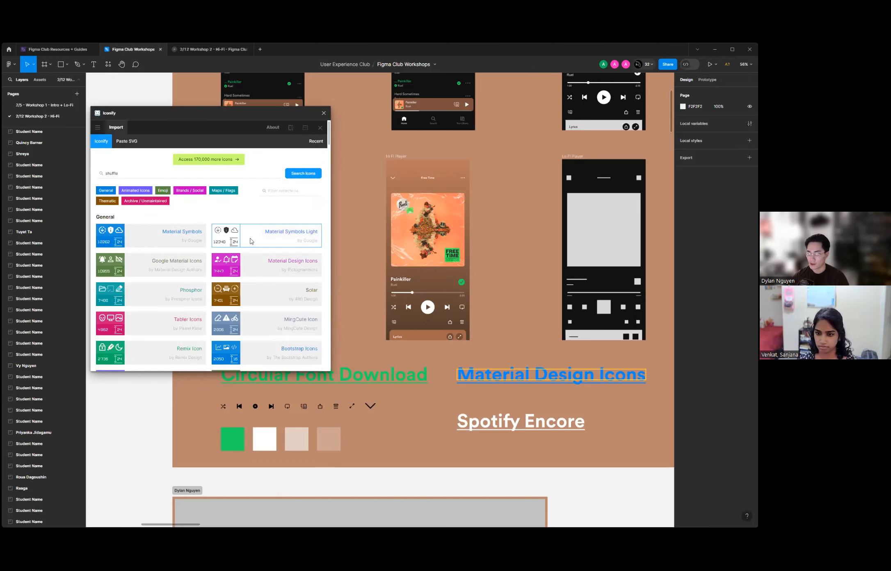
pyautogui.scroll(-4, 261, 238)
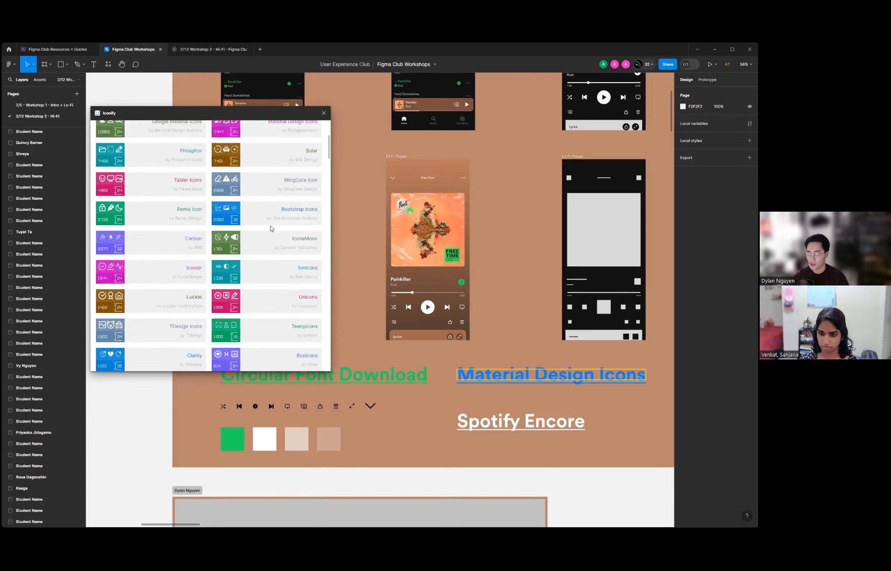
pyautogui.scroll(2, 274, 221)
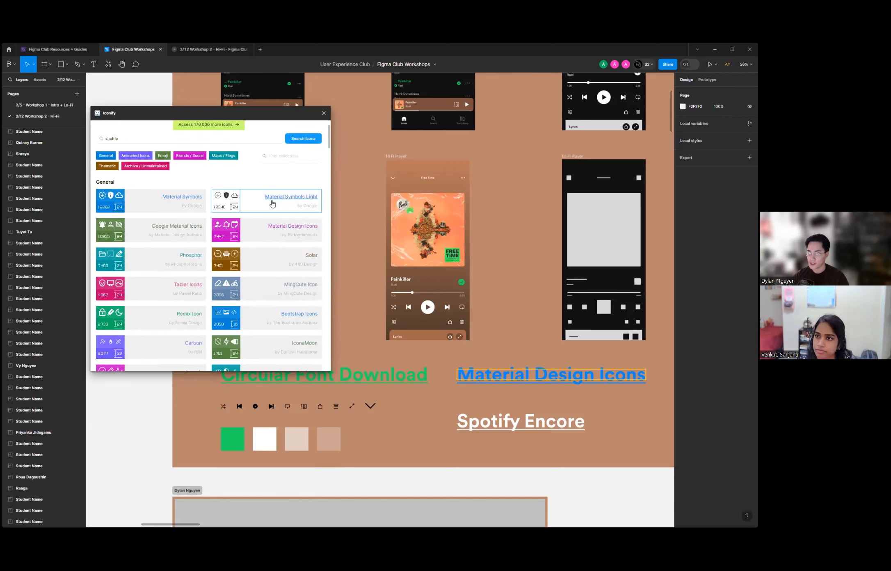
pyautogui.scroll(-2, 231, 208)
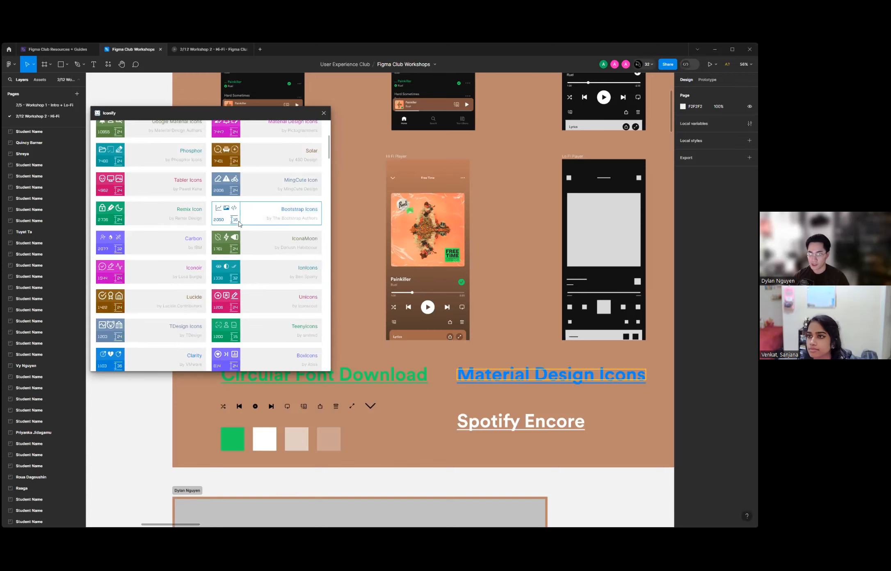
pyautogui.scroll(-3, 162, 246)
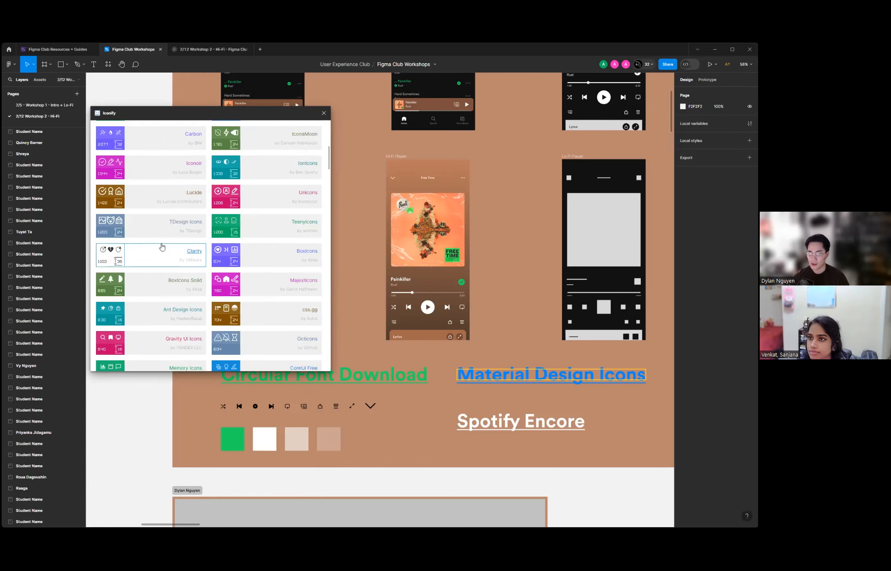
pyautogui.click(182, 226)
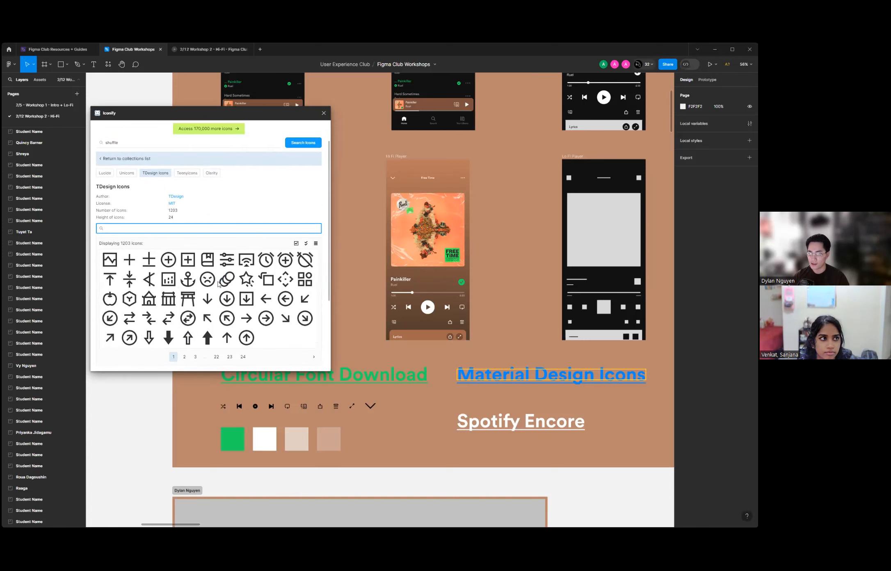
pyautogui.scroll(-2, 215, 283)
pyautogui.click(184, 286)
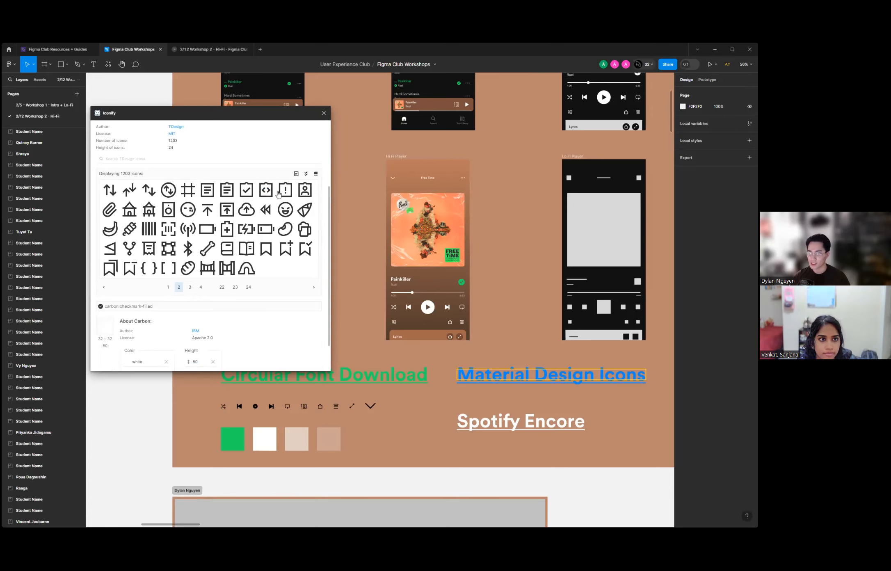
pyautogui.click(324, 112)
# Examine the row of player icons and the colour swatches under the Circular Font Download link in the Resources section.
pyautogui.scroll(-4, 161, 229)
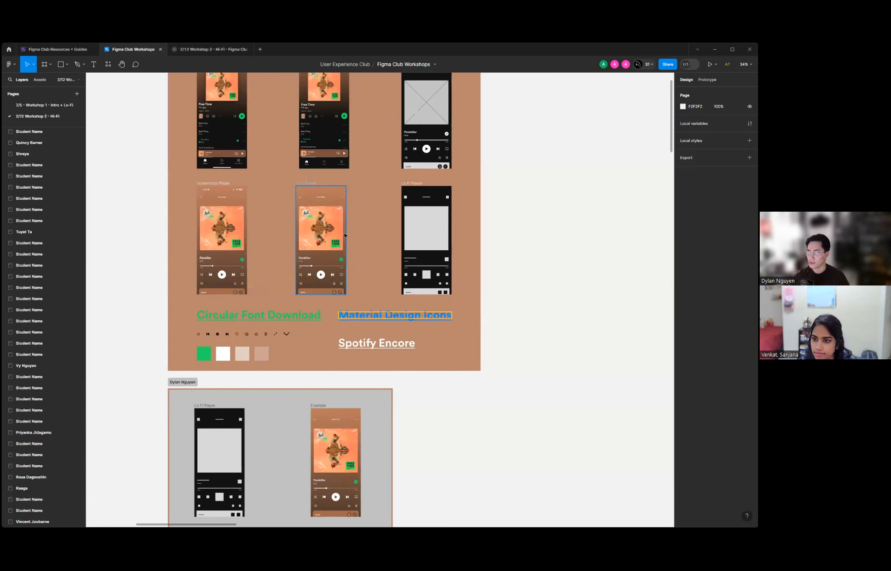
pyautogui.scroll(1, 149, 231)
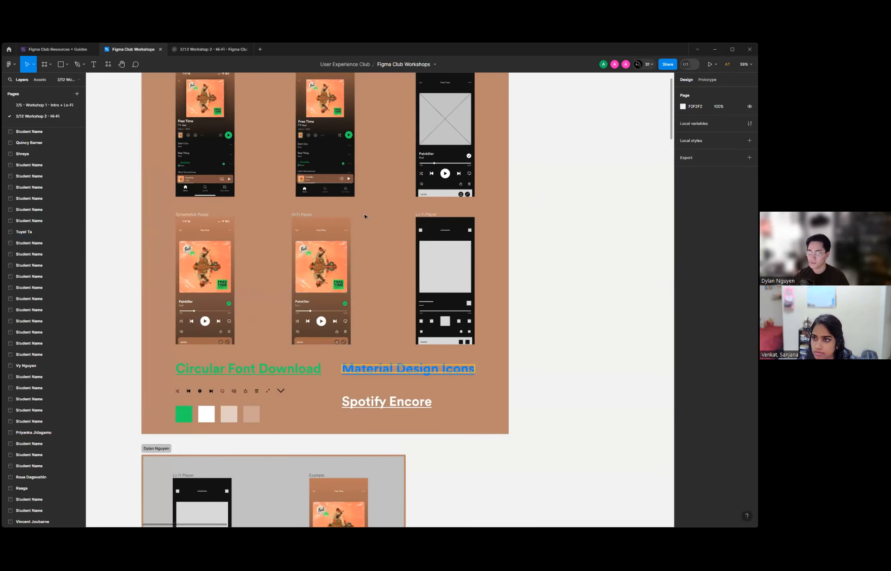
pyautogui.scroll(-2, 365, 216)
pyautogui.scroll(-2, 287, 337)
pyautogui.scroll(3, 236, 343)
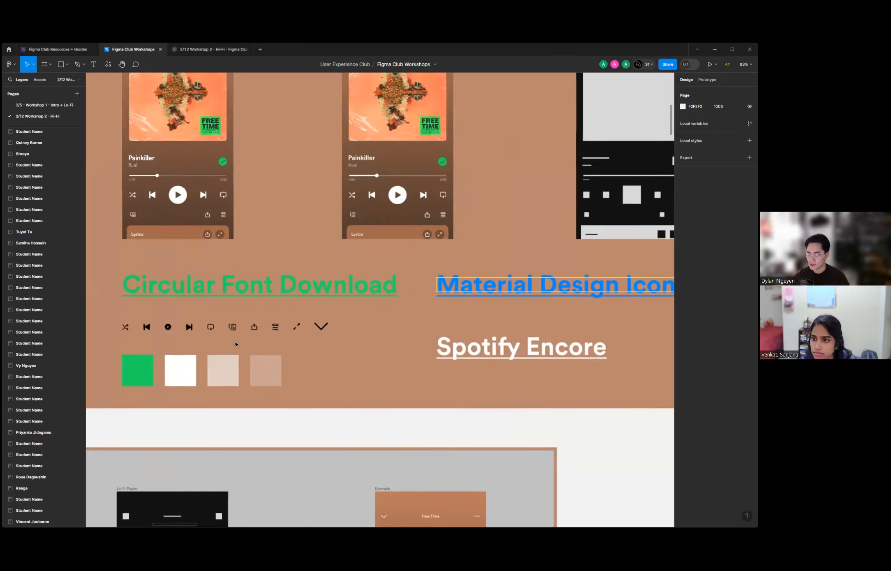
pyautogui.scroll(5, 236, 344)
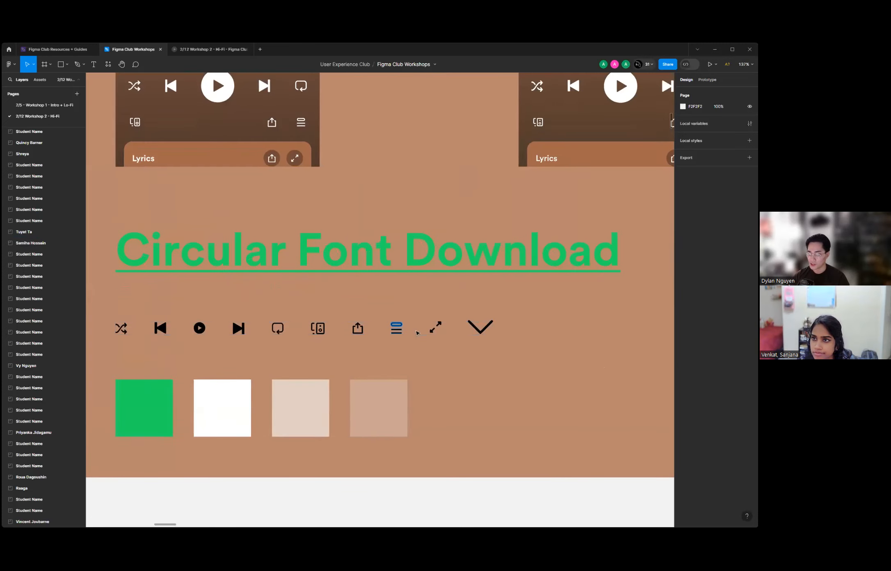
pyautogui.scroll(-2, 416, 332)
pyautogui.scroll(-3, 348, 316)
pyautogui.scroll(-1, 347, 311)
pyautogui.scroll(5, 347, 305)
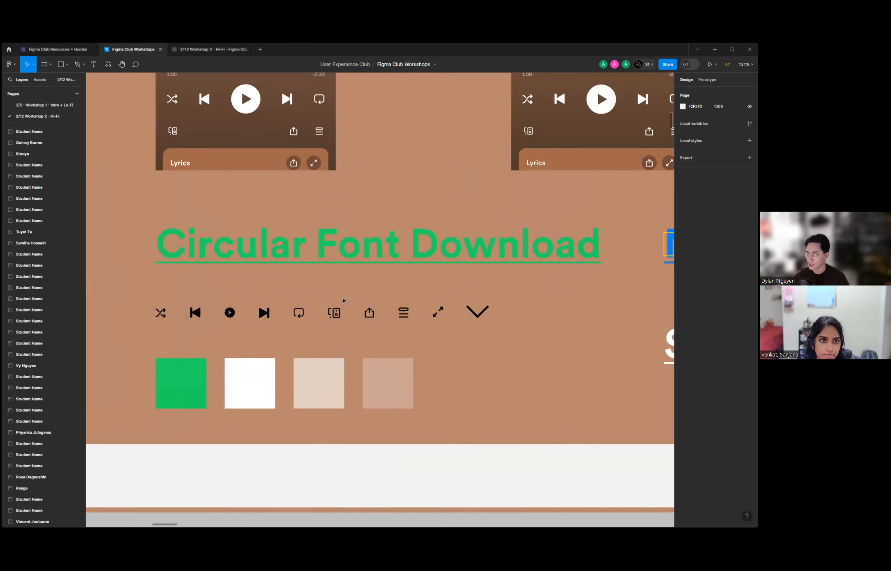
pyautogui.scroll(-2, 267, 324)
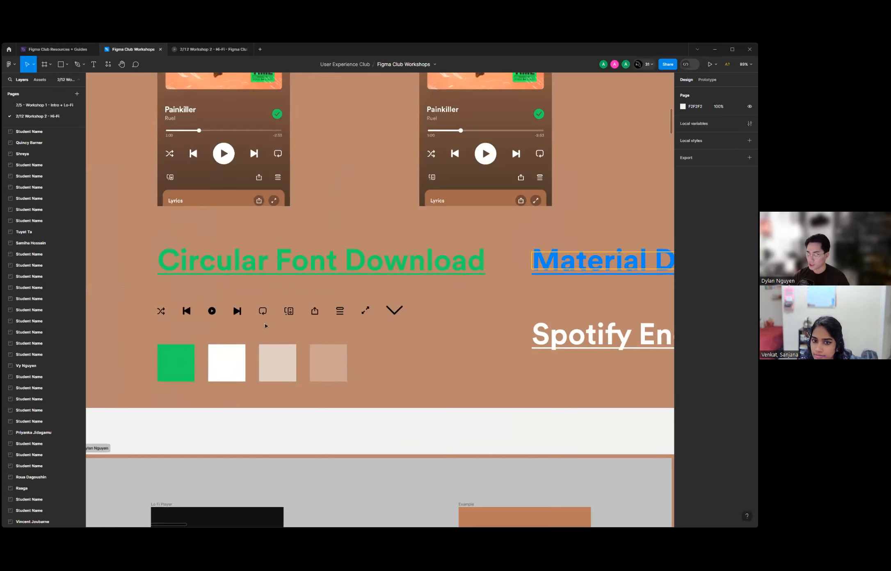
pyautogui.scroll(-3, 265, 326)
pyautogui.scroll(1, 294, 324)
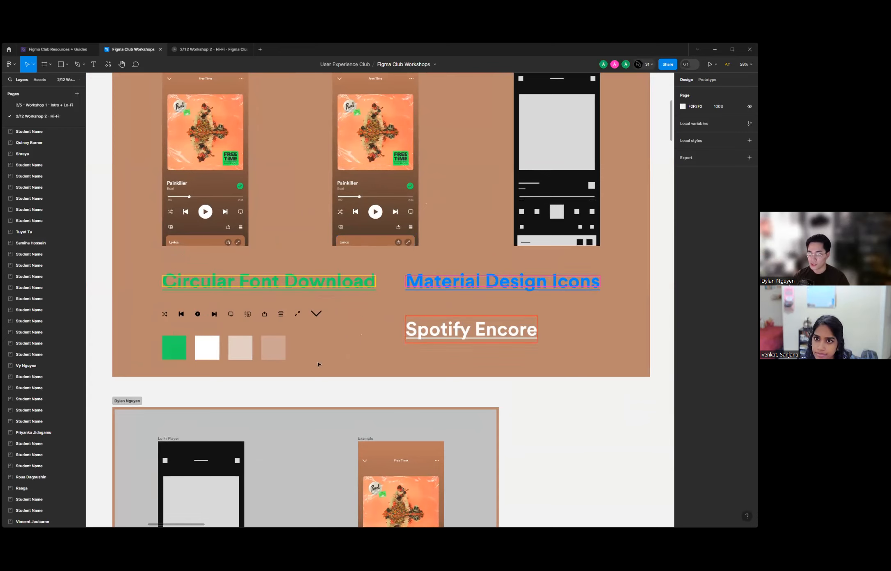
# Compare the Resources section's player screens and links with the demo section's Lo-Fi Player frame, Example frame, icons and swatches.
pyautogui.keyDown('ctrl'); pyautogui.scroll(-5, 317, 364); pyautogui.keyUp('ctrl')
pyautogui.scroll(-1, 380, 310)
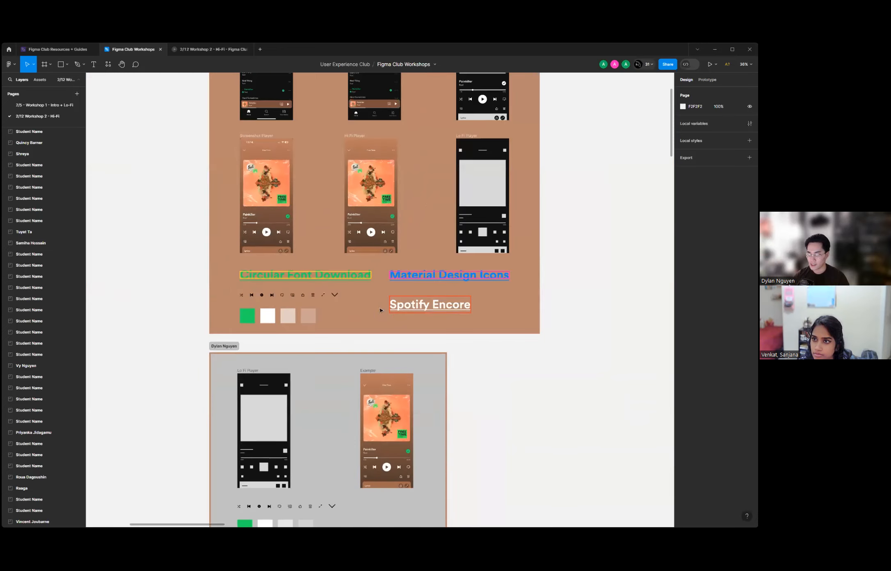
pyautogui.scroll(-1, 380, 310)
pyautogui.scroll(3, 361, 313)
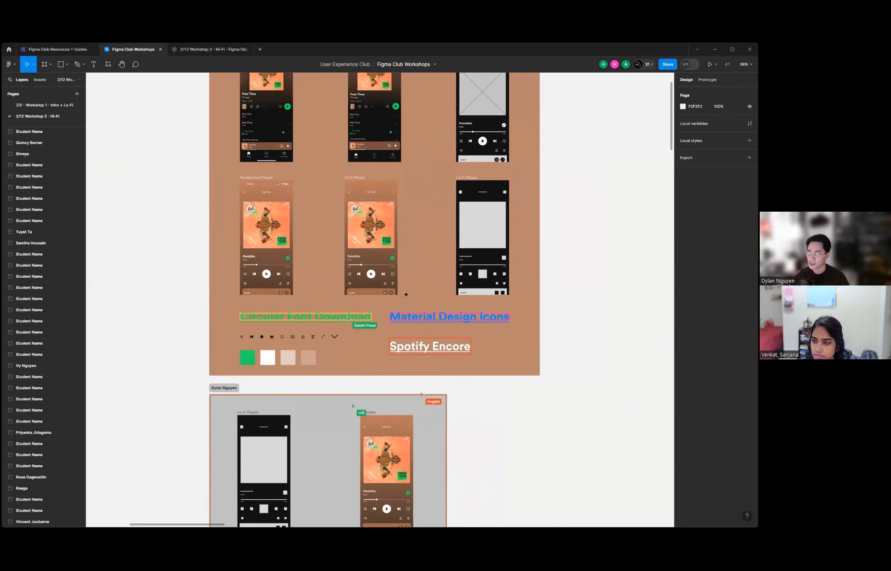
pyautogui.keyDown('ctrl'); pyautogui.scroll(5, 404, 294); pyautogui.keyUp('ctrl')
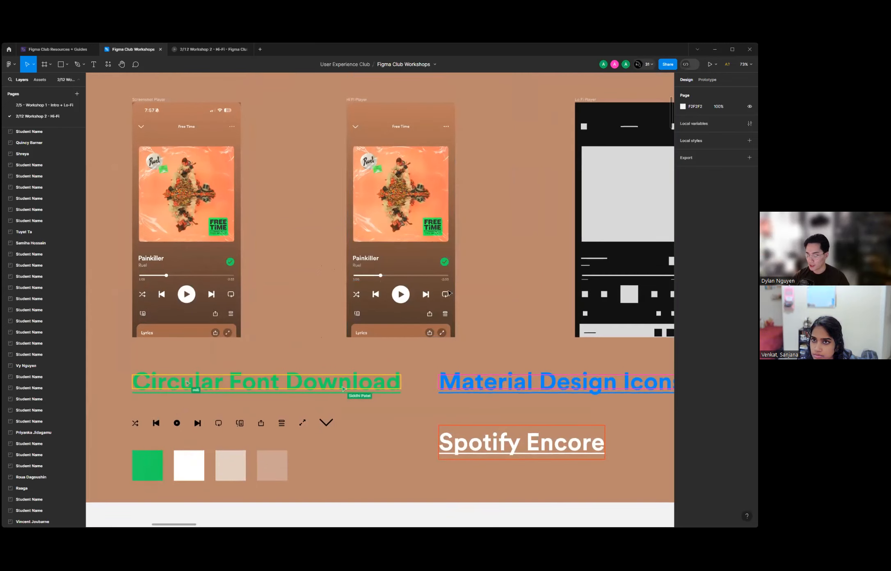
pyautogui.scroll(-2, 447, 283)
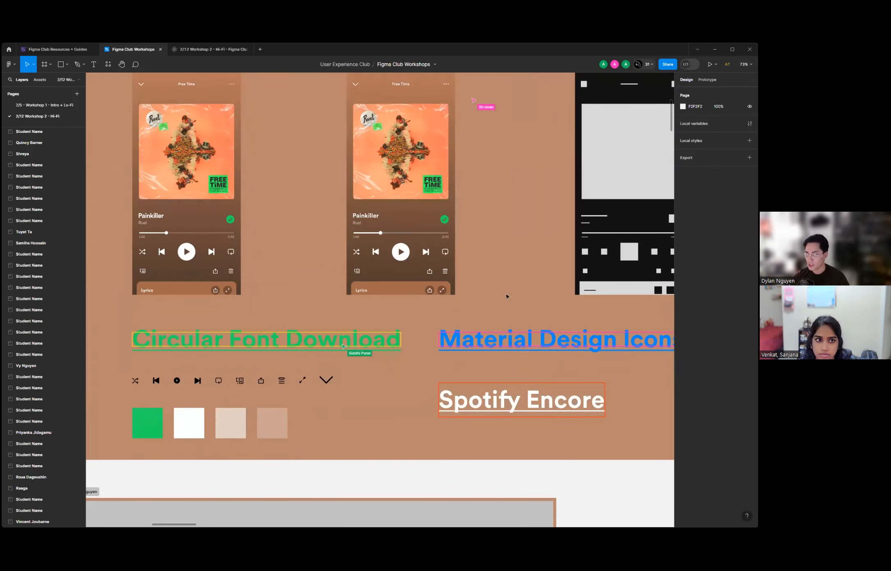
pyautogui.scroll(-5, 488, 359)
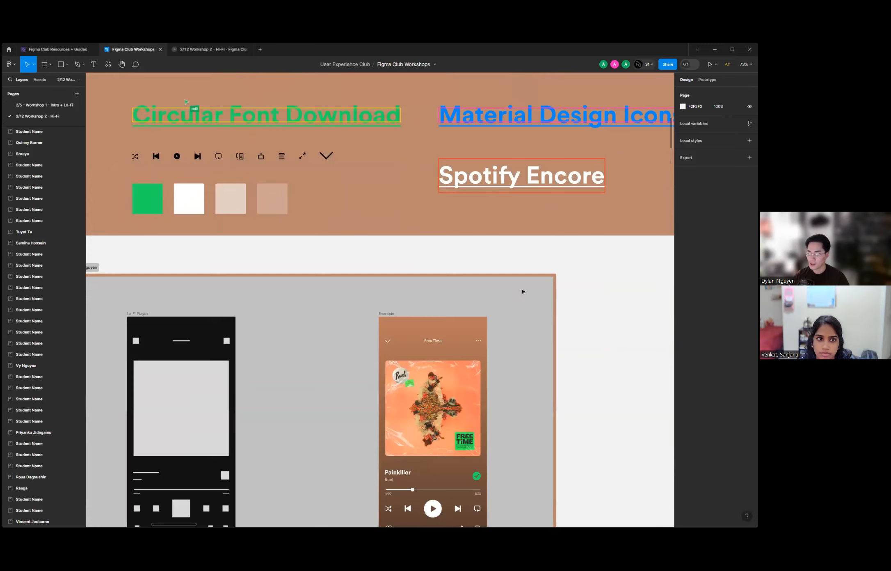
pyautogui.keyDown('ctrl'); pyautogui.scroll(-3, 517, 290); pyautogui.keyUp('ctrl')
pyautogui.scroll(-3, 438, 302)
pyautogui.keyDown('ctrl'); pyautogui.scroll(3, 449, 287); pyautogui.keyUp('ctrl')
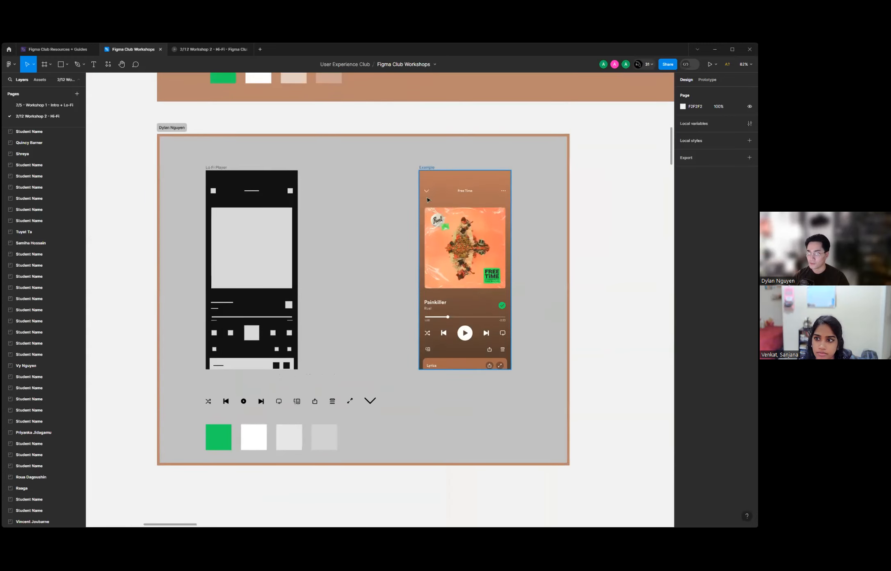
pyautogui.scroll(2, 424, 203)
pyautogui.scroll(2, 424, 203)
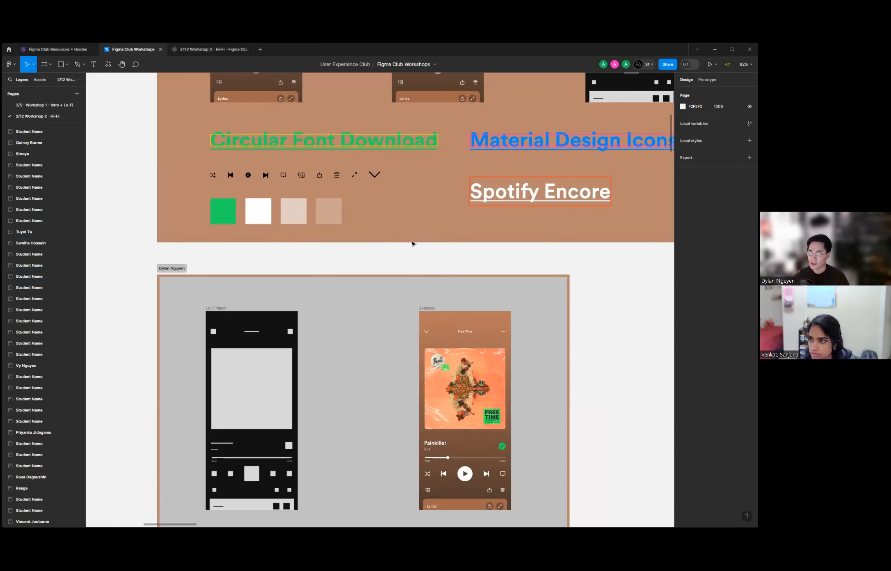
pyautogui.scroll(-1, 366, 240)
pyautogui.scroll(-4, 352, 254)
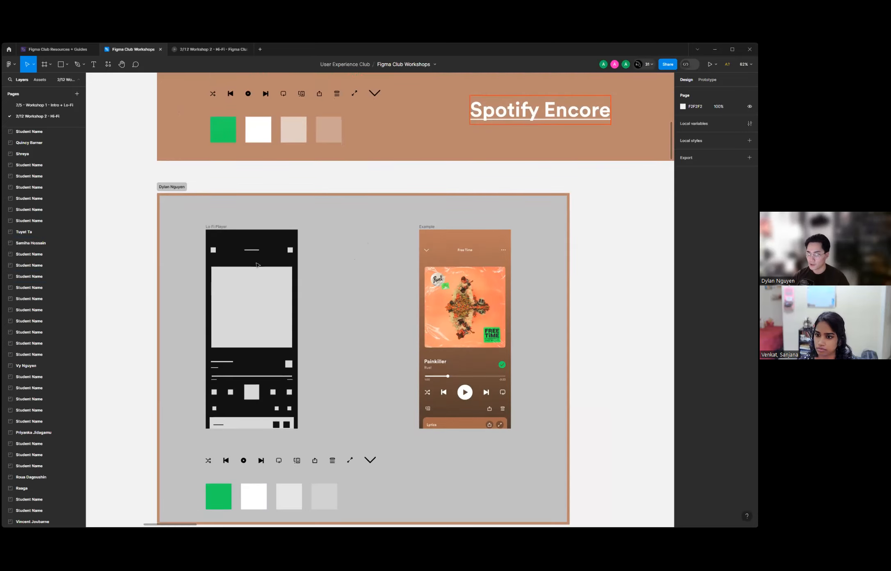
pyautogui.keyDown('ctrl'); pyautogui.scroll(-3, 352, 256); pyautogui.keyUp('ctrl')
pyautogui.keyDown('ctrl'); pyautogui.scroll(3, 304, 298); pyautogui.keyUp('ctrl')
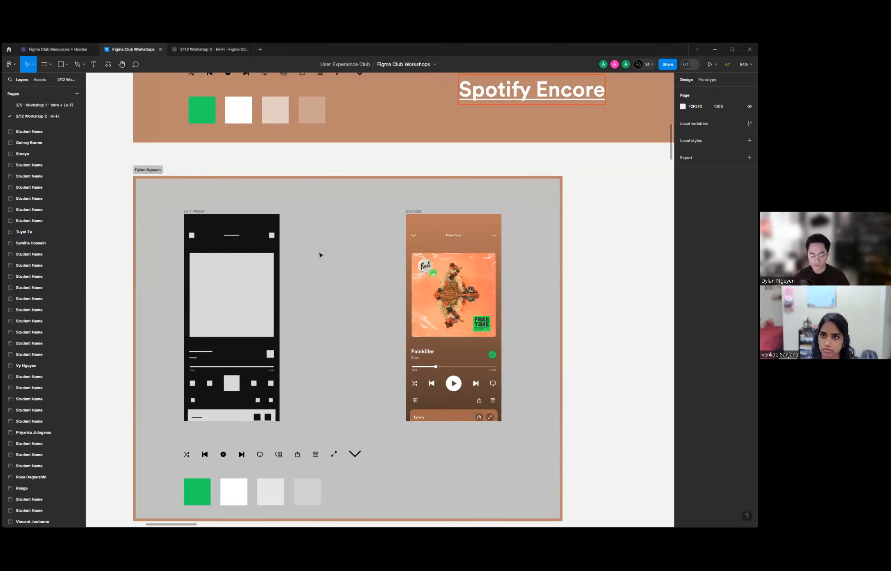
# Look over the grid of student sections laid out beneath the slides and the Resources sections.
pyautogui.keyDown('ctrl'); pyautogui.scroll(-10, 320, 255); pyautogui.keyUp('ctrl')
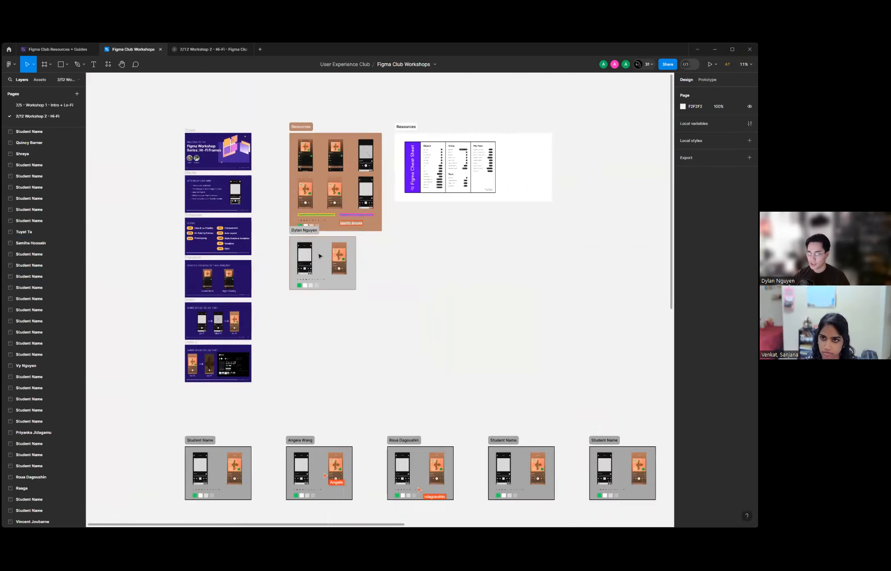
pyautogui.keyDown('ctrl'); pyautogui.scroll(-2, 143, 277); pyautogui.keyUp('ctrl')
pyautogui.scroll(-2, 143, 276)
pyautogui.keyDown('ctrl'); pyautogui.scroll(-5, 143, 276); pyautogui.keyUp('ctrl')
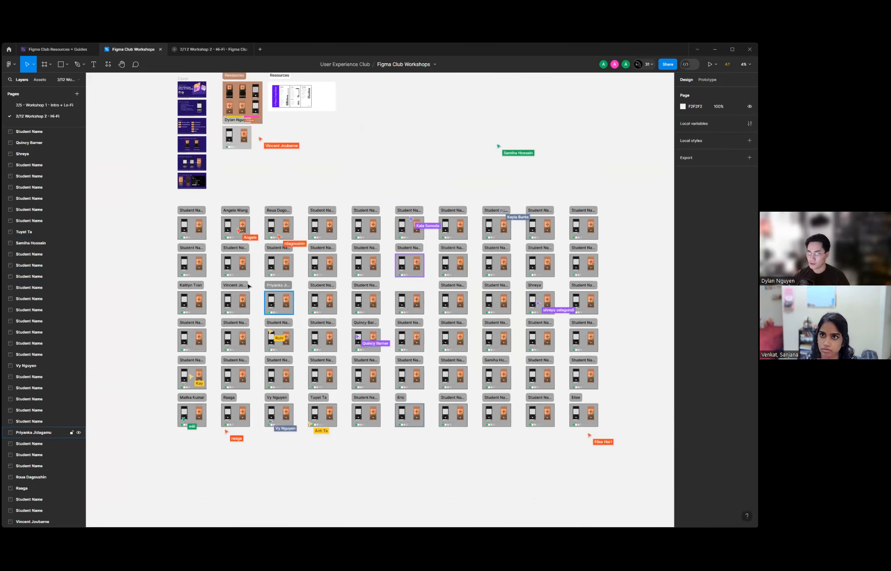
pyautogui.keyDown('ctrl'); pyautogui.scroll(3, 248, 286); pyautogui.keyUp('ctrl')
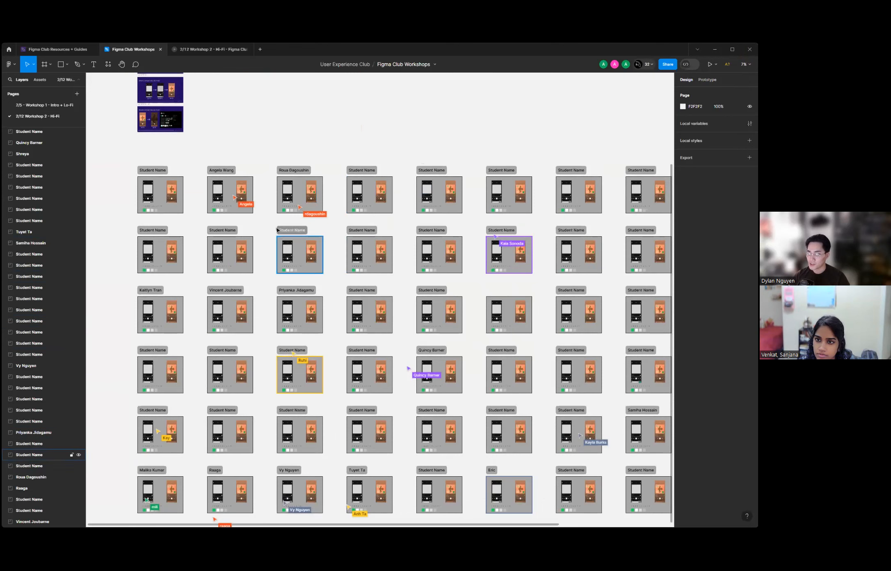
pyautogui.keyDown('ctrl'); pyautogui.scroll(-2, 149, 245); pyautogui.keyUp('ctrl')
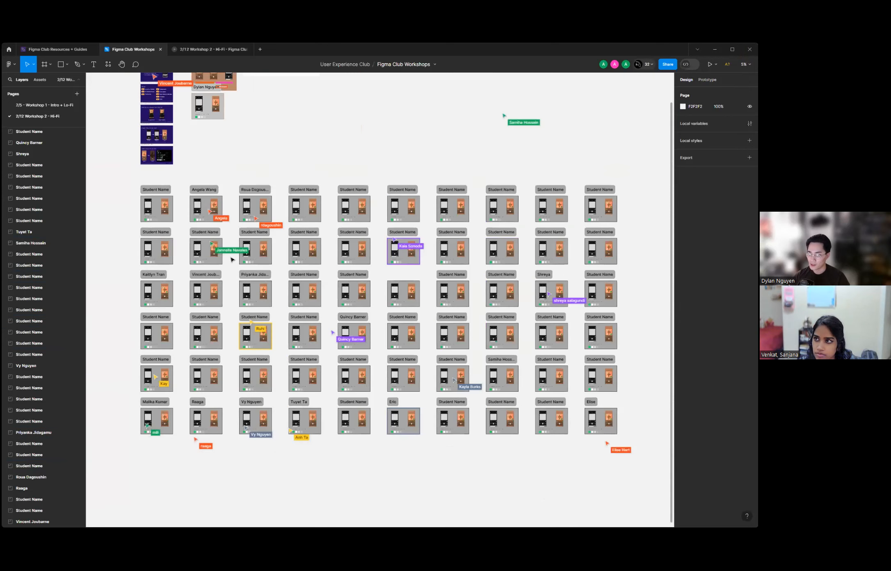
pyautogui.keyDown('ctrl'); pyautogui.scroll(1, 231, 256); pyautogui.keyUp('ctrl')
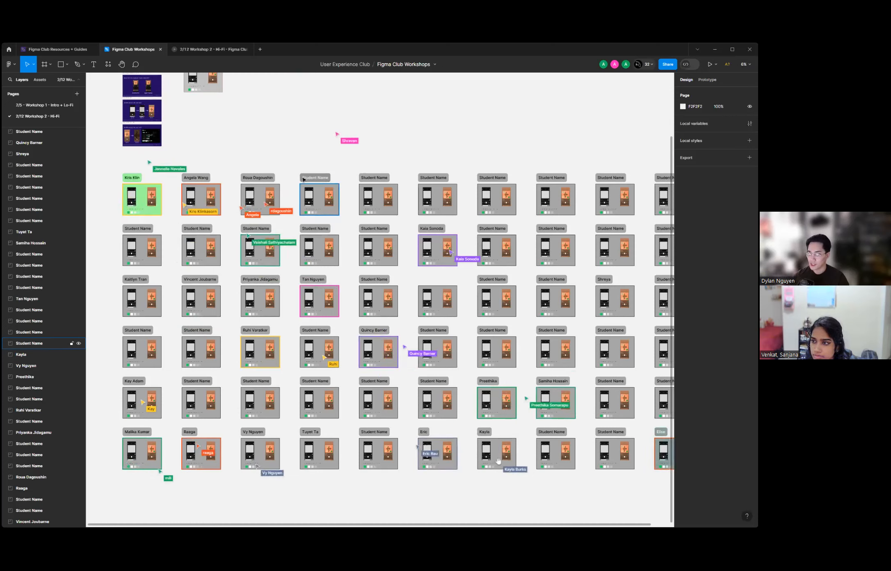
pyautogui.scroll(-3, 160, 249)
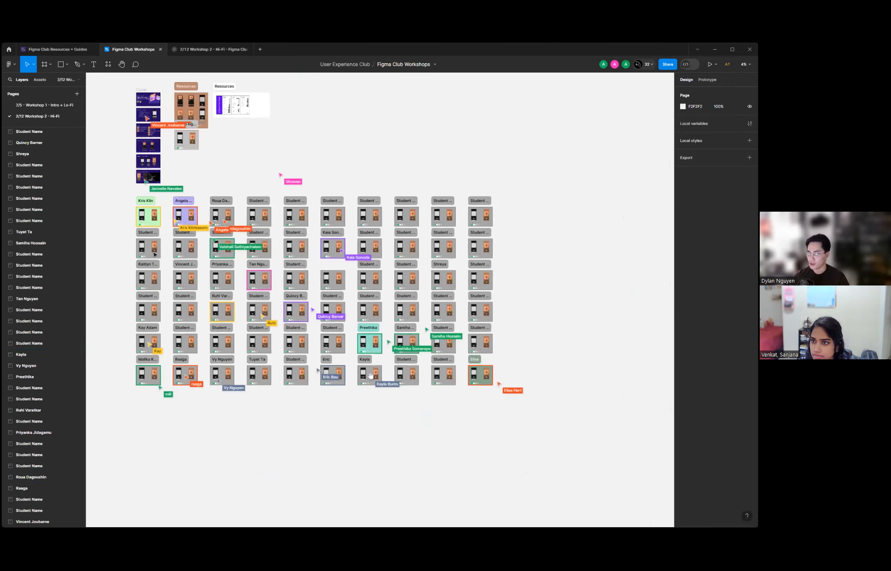
pyautogui.scroll(3, 373, 174)
pyautogui.scroll(5, 185, 175)
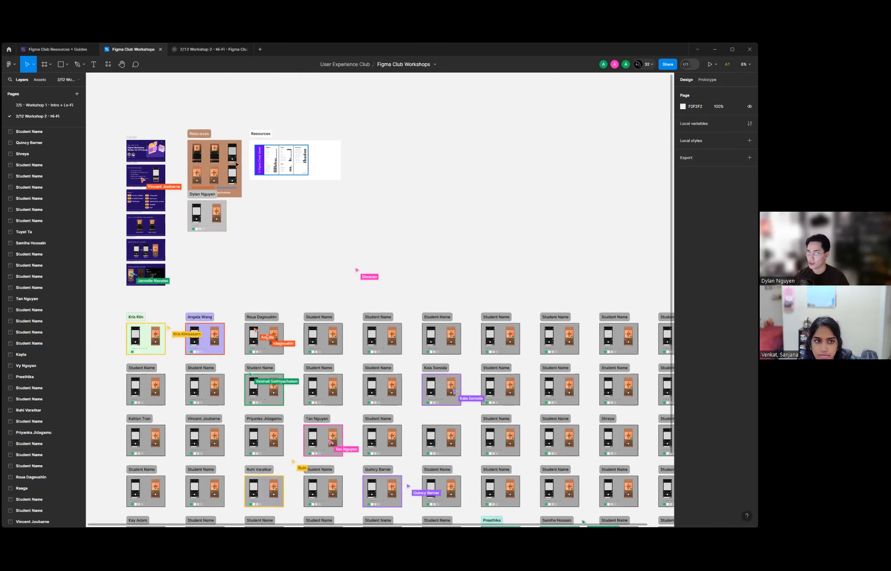
# Select the demo section beneath Resources and view its fill colour picker, closing it without choosing a colour.
pyautogui.scroll(5, 185, 175)
pyautogui.click(256, 259)
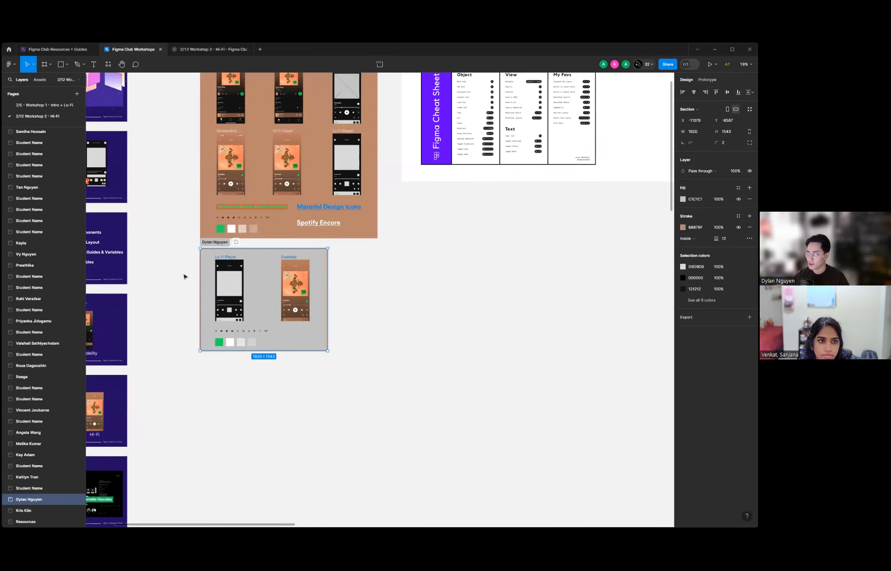
pyautogui.scroll(5, 184, 276)
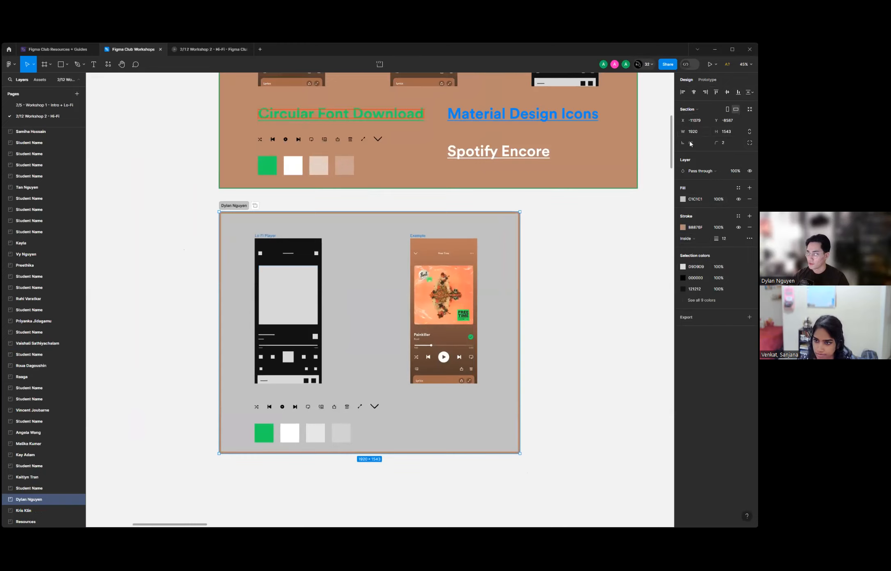
pyautogui.click(683, 199)
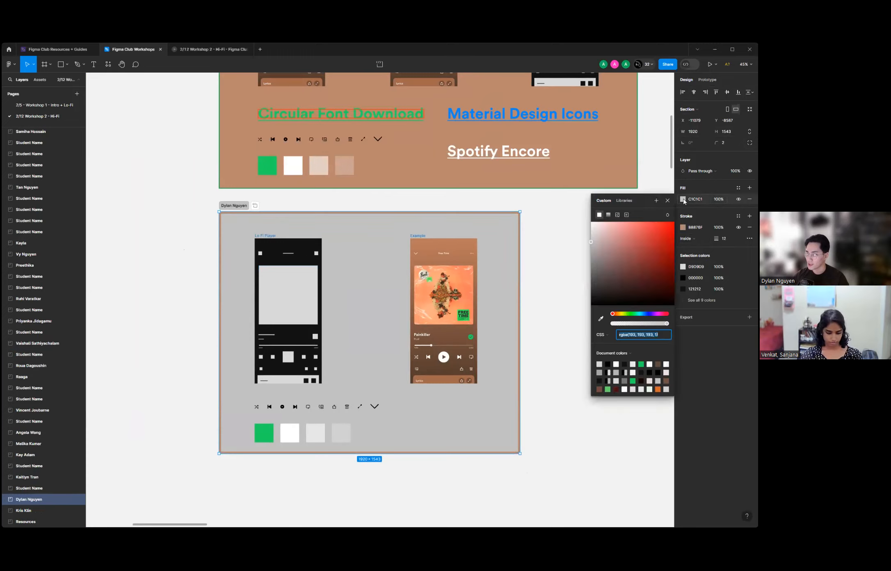
pyautogui.click(546, 272)
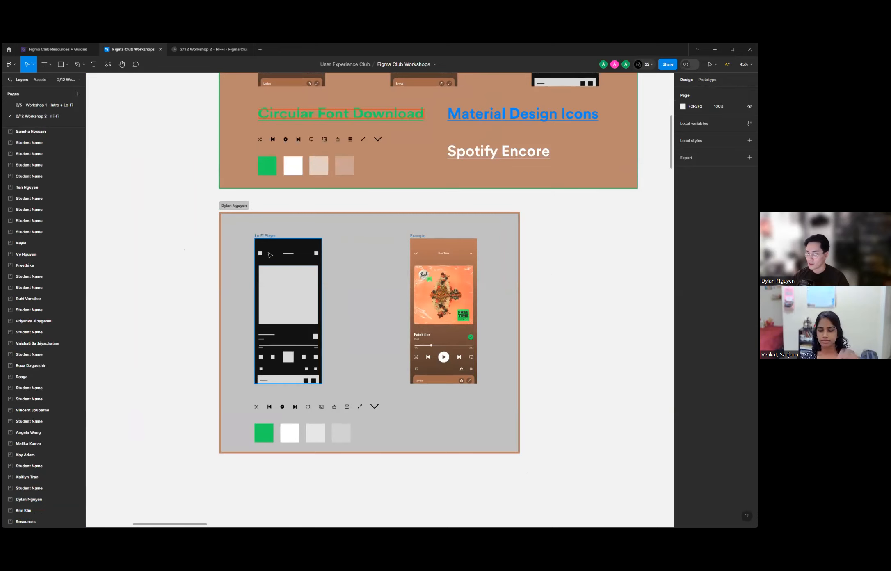
# Check the background colours across the grid of student sections and return to the demo section's player frames.
pyautogui.scroll(-10, 304, 259)
pyautogui.scroll(-3, 229, 256)
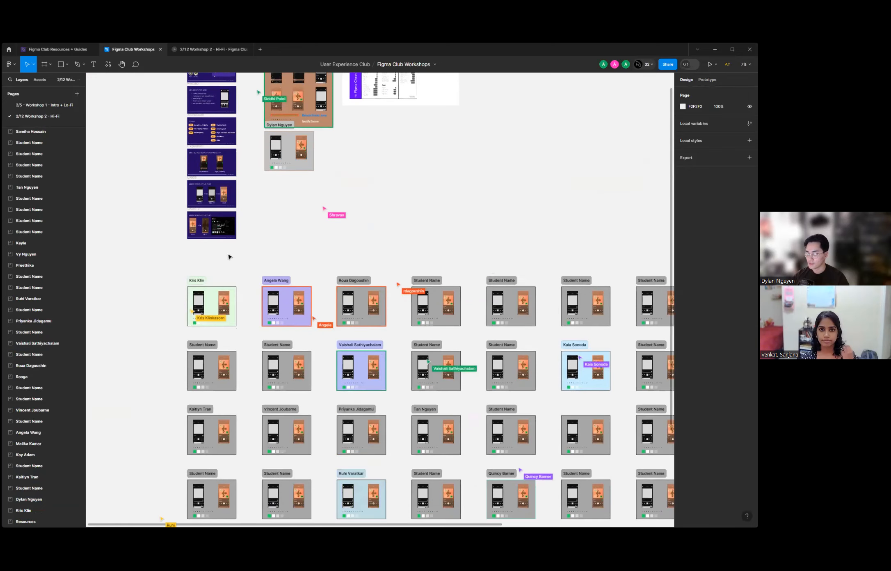
pyautogui.scroll(-2, 229, 257)
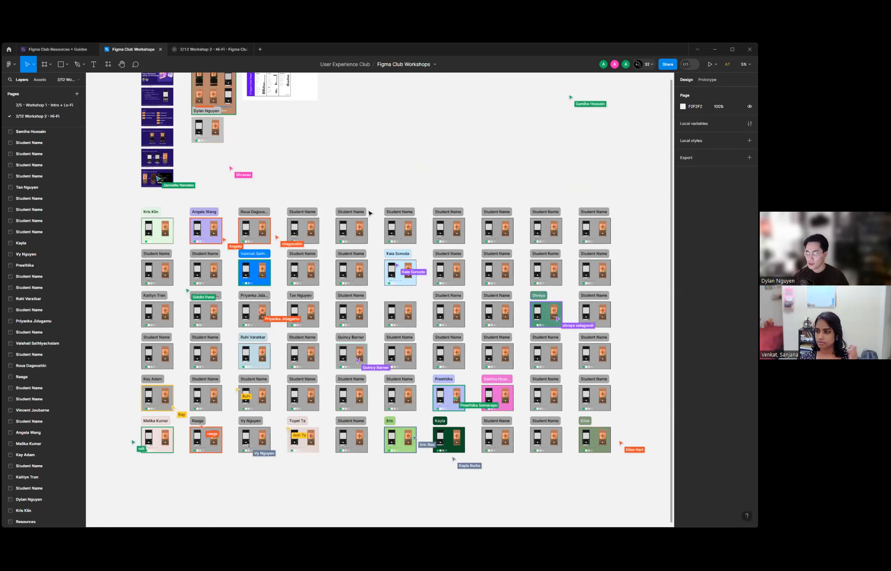
pyautogui.scroll(1, 328, 224)
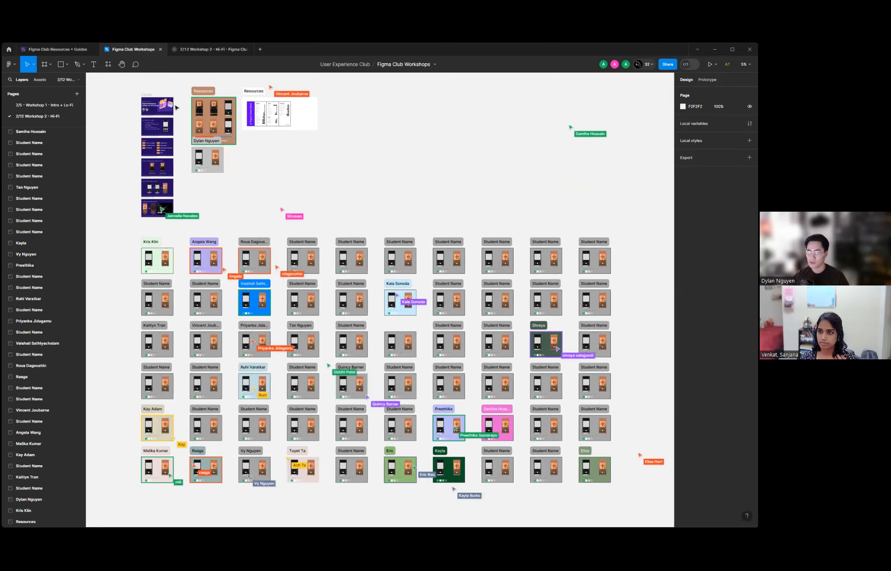
pyautogui.scroll(10, 215, 165)
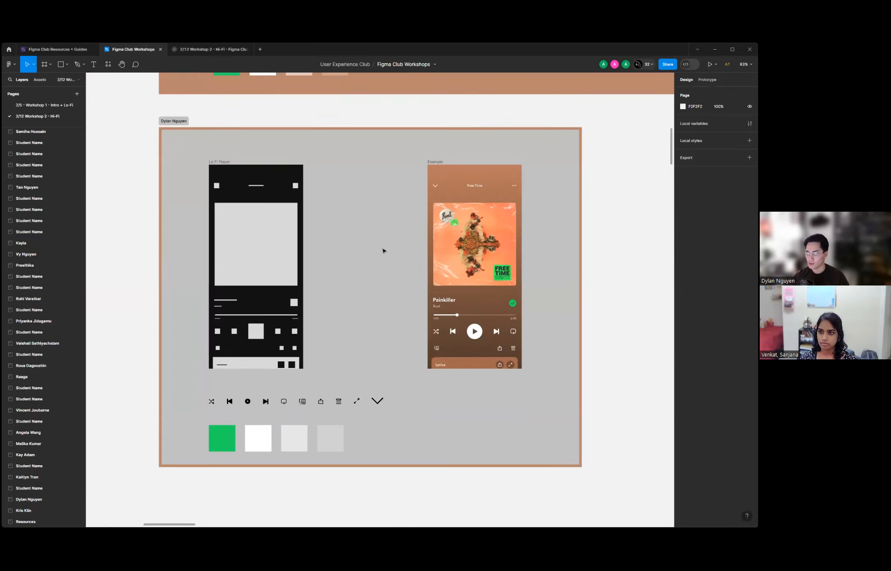
pyautogui.scroll(2, 406, 247)
pyautogui.scroll(-5, 330, 201)
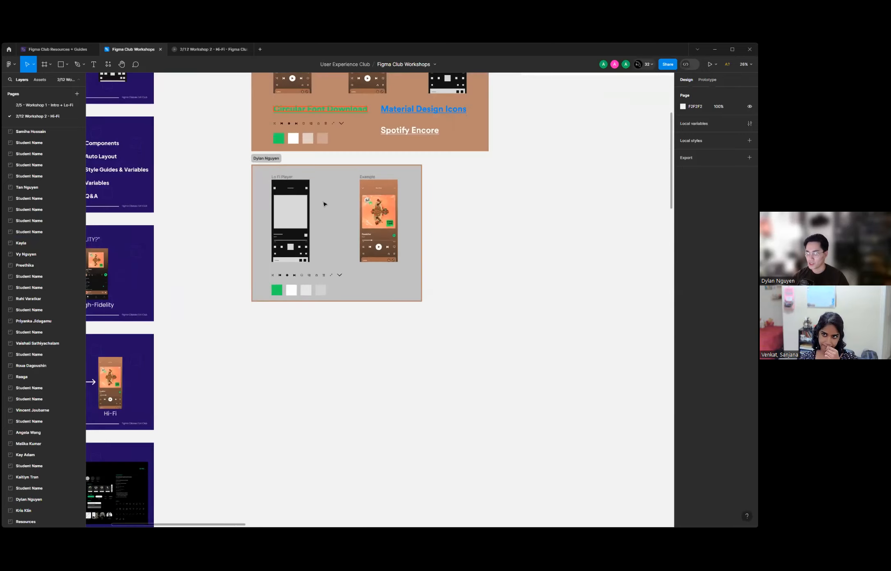
pyautogui.scroll(-10, 324, 203)
pyautogui.scroll(10, 324, 203)
pyautogui.scroll(8, 311, 267)
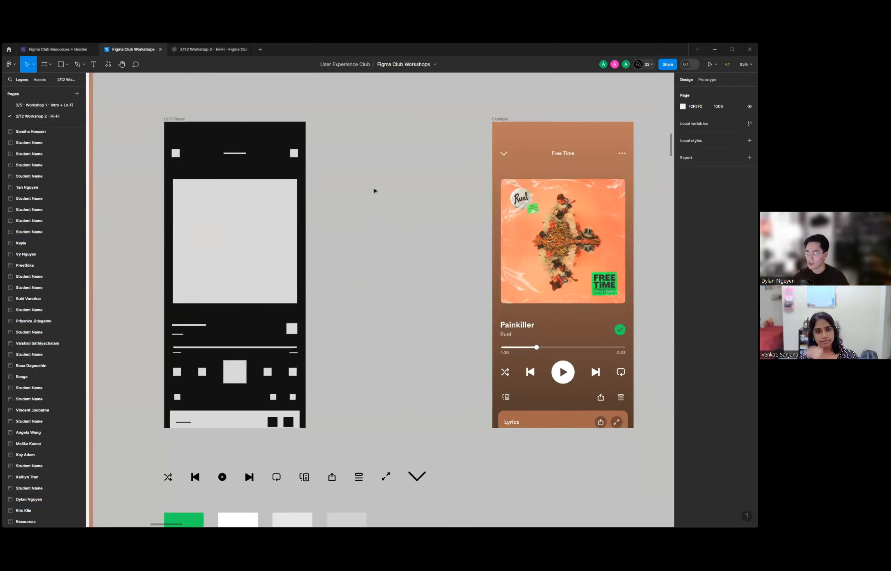
pyautogui.scroll(-3, 371, 191)
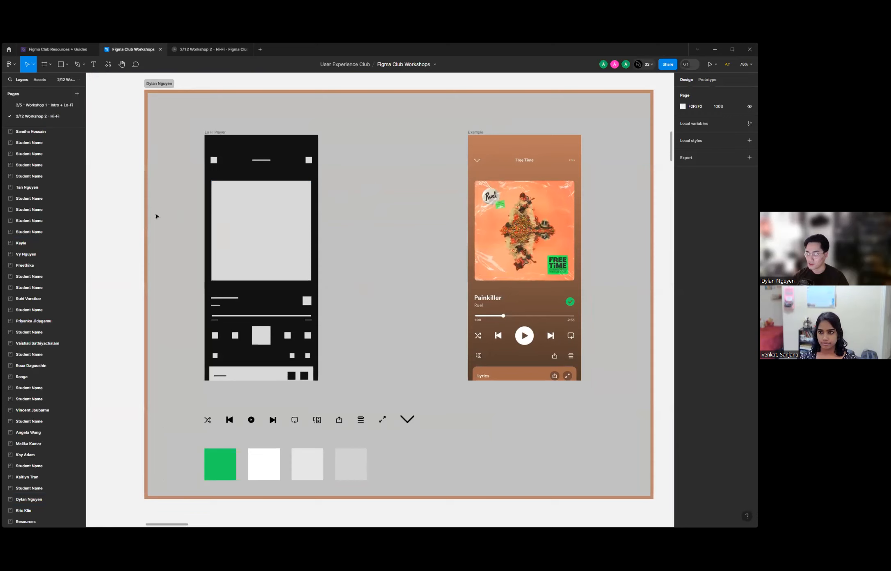
pyautogui.scroll(-1, 155, 215)
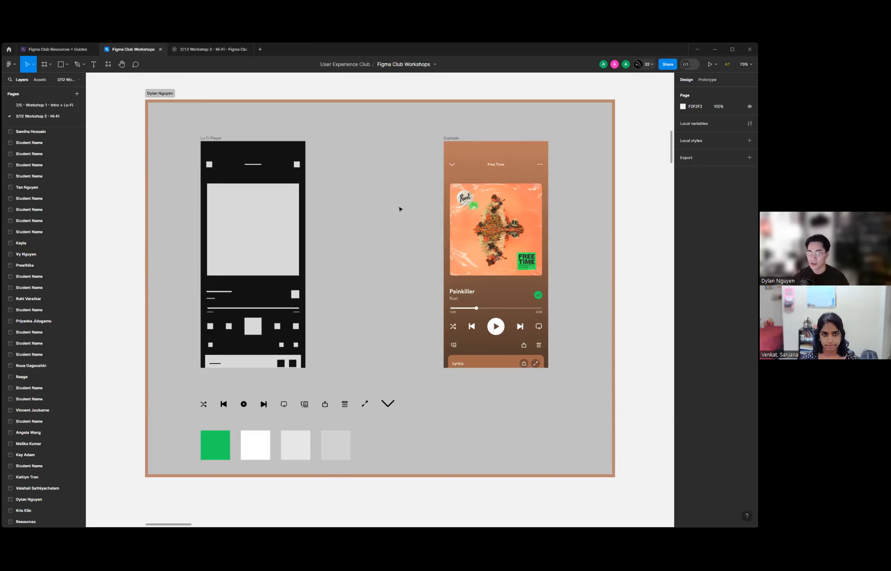
pyautogui.scroll(-3, 252, 170)
pyautogui.scroll(3, 253, 167)
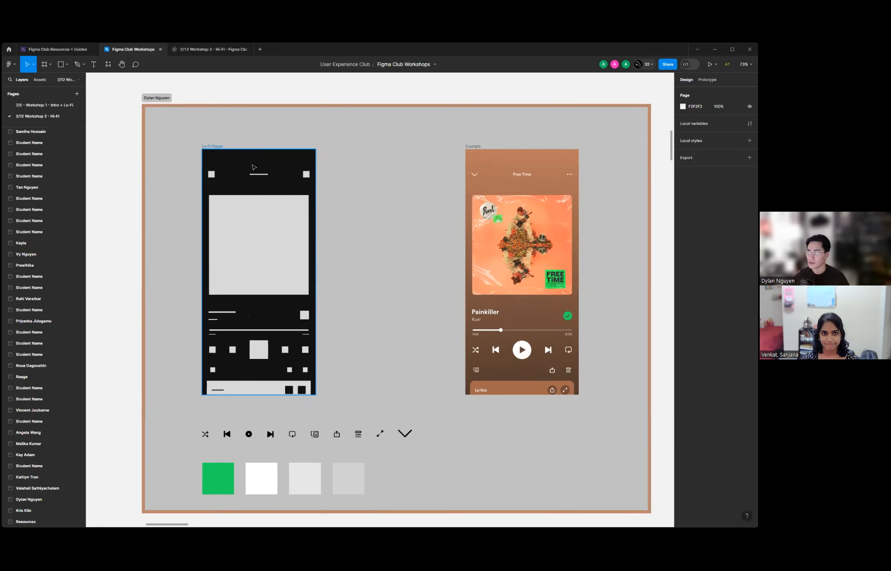
pyautogui.scroll(-2, 336, 164)
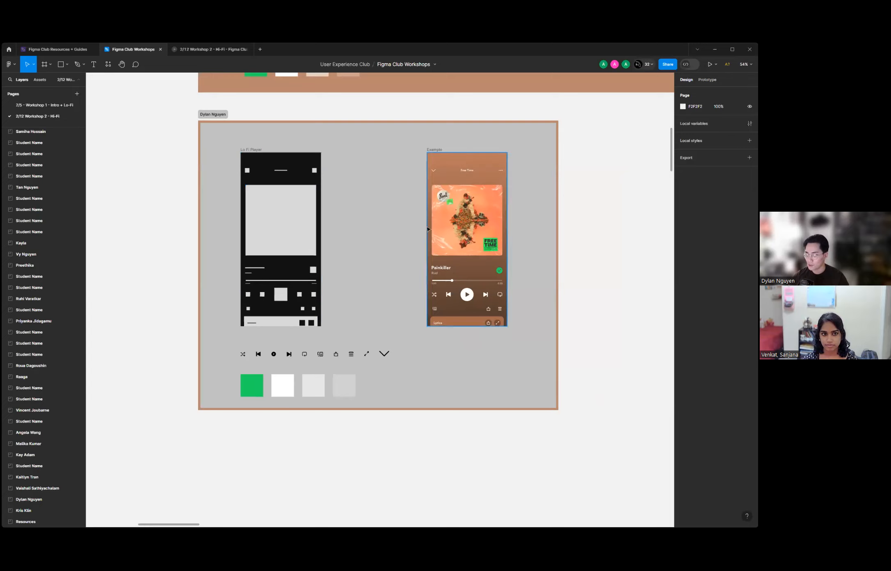
pyautogui.scroll(-10, 311, 242)
pyautogui.scroll(-3, 307, 240)
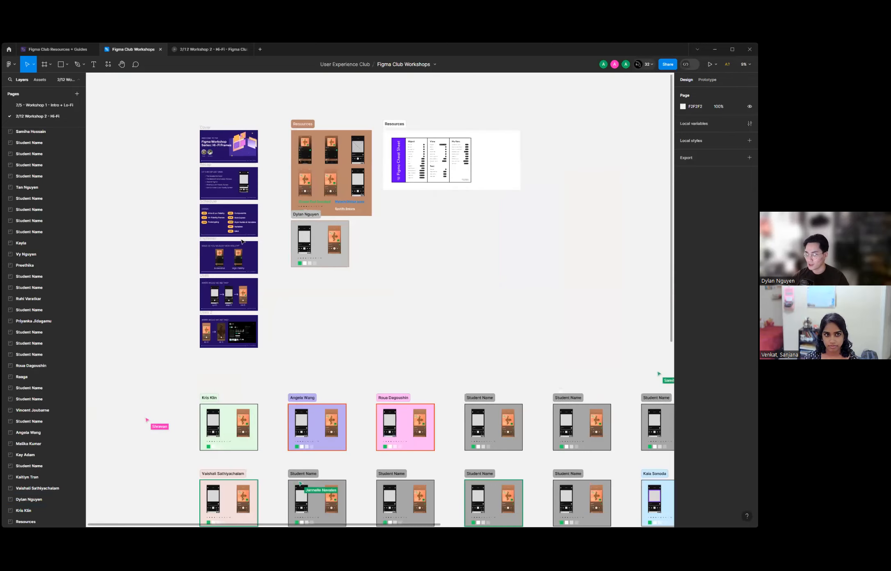
pyautogui.scroll(9, 328, 232)
pyautogui.scroll(6, 331, 228)
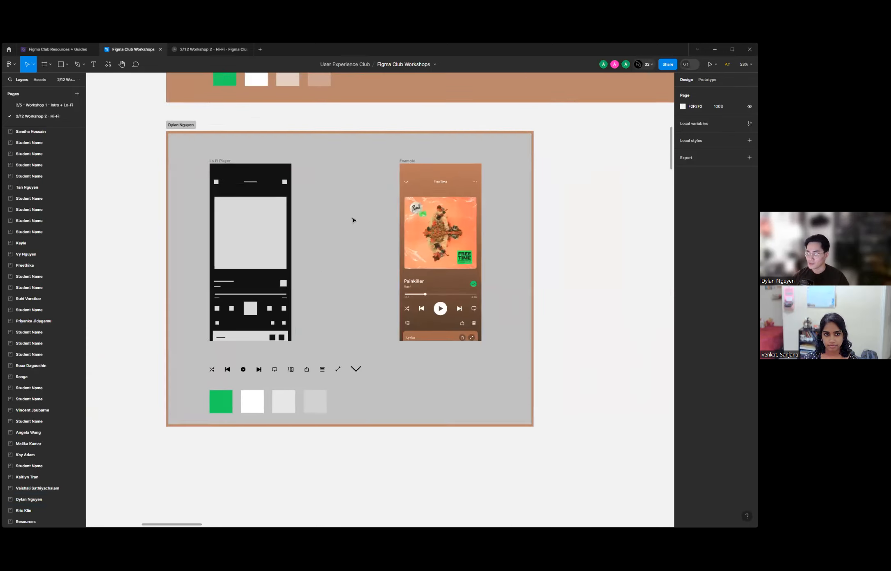
pyautogui.scroll(-2, 385, 221)
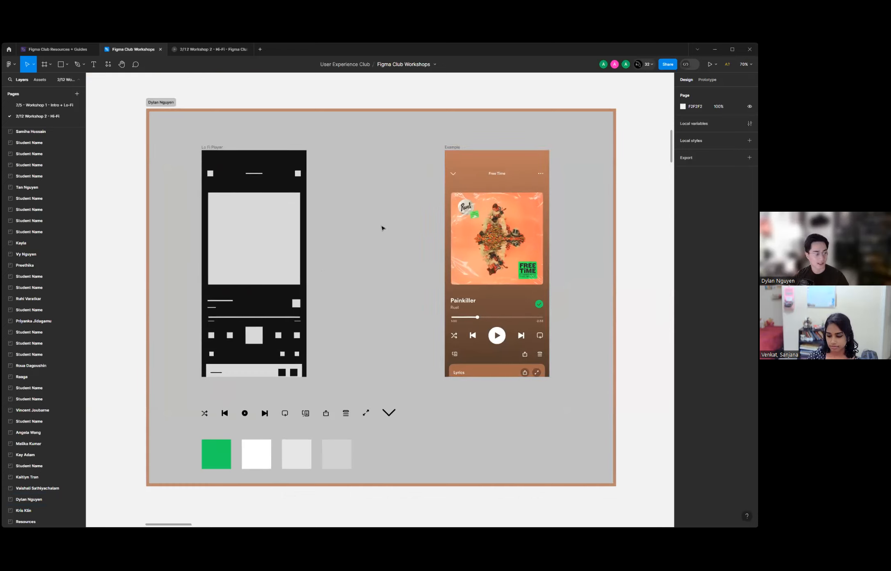
pyautogui.scroll(1, 322, 276)
pyautogui.scroll(-1, 406, 276)
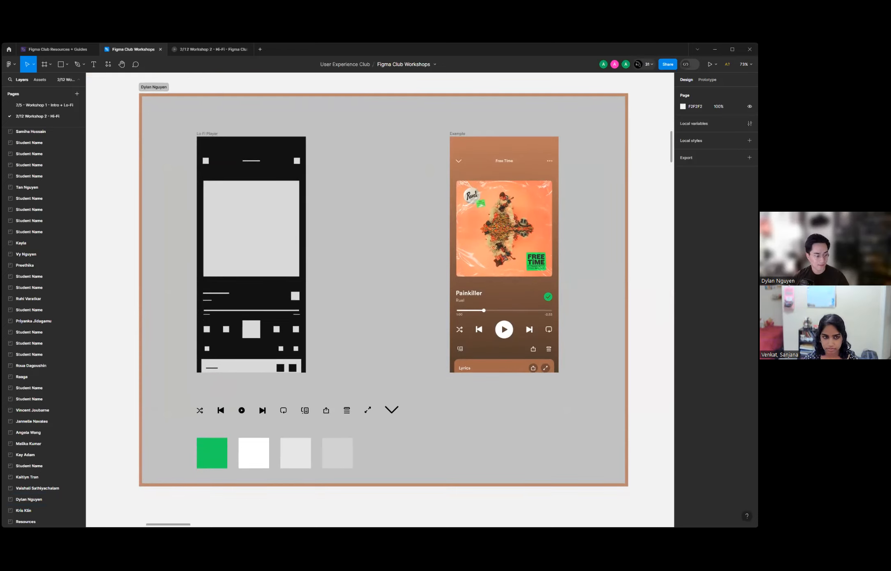
# Review the slides, Resources and student sections across the whole page, finishing at the demo section's Lo-Fi Player and Example frames.
pyautogui.scroll(-15, 401, 304)
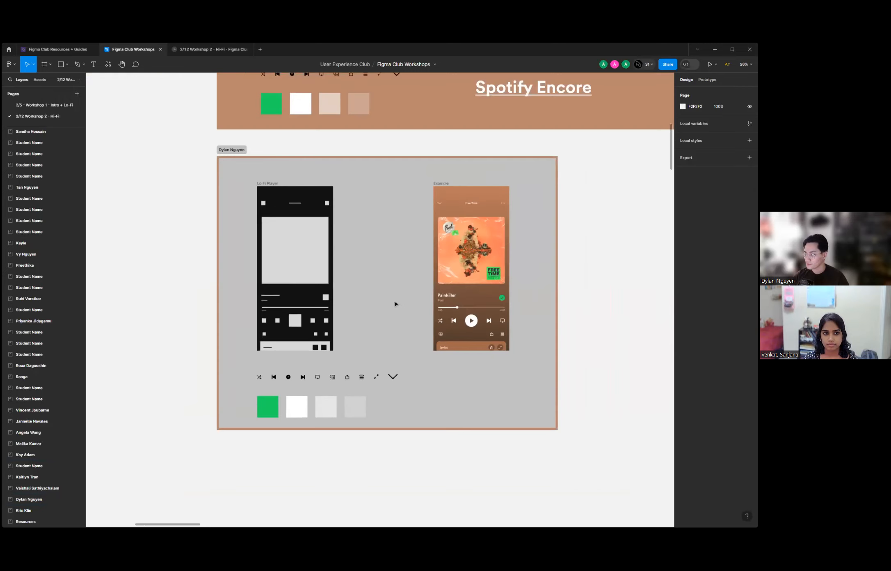
pyautogui.scroll(-3, 358, 306)
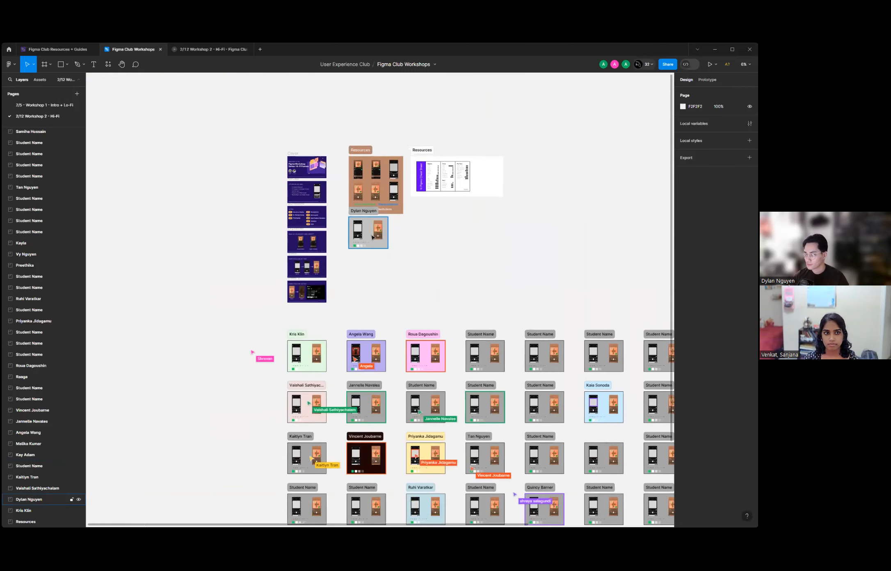
pyautogui.scroll(3, 372, 235)
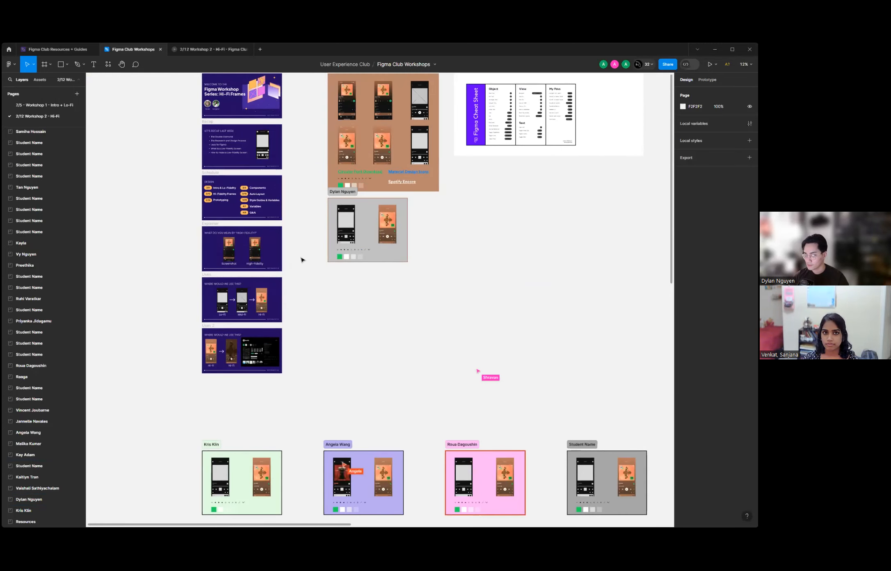
pyautogui.scroll(1, 366, 251)
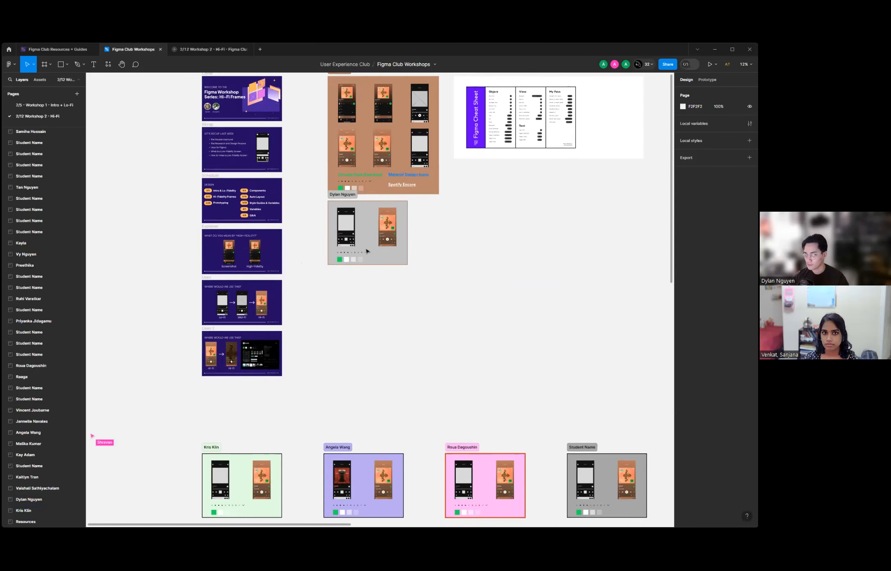
pyautogui.scroll(1, 367, 251)
pyautogui.scroll(2, 367, 251)
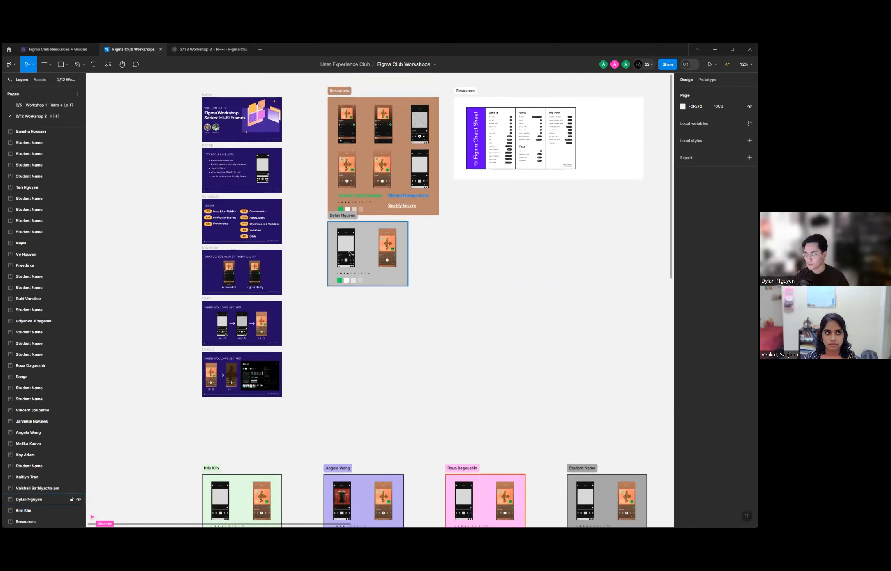
pyautogui.scroll(-3, 306, 248)
pyautogui.scroll(-2, 214, 214)
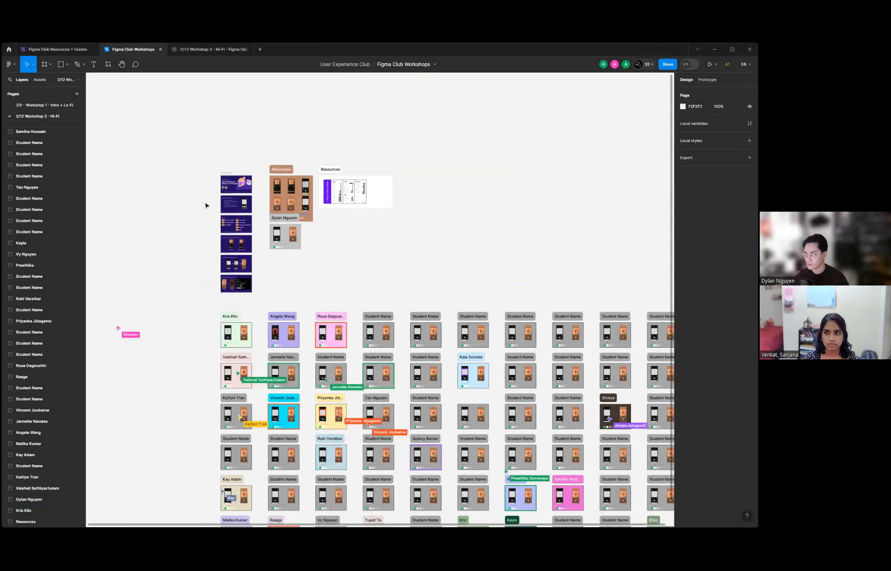
pyautogui.scroll(-2, 207, 206)
pyautogui.scroll(2, 208, 204)
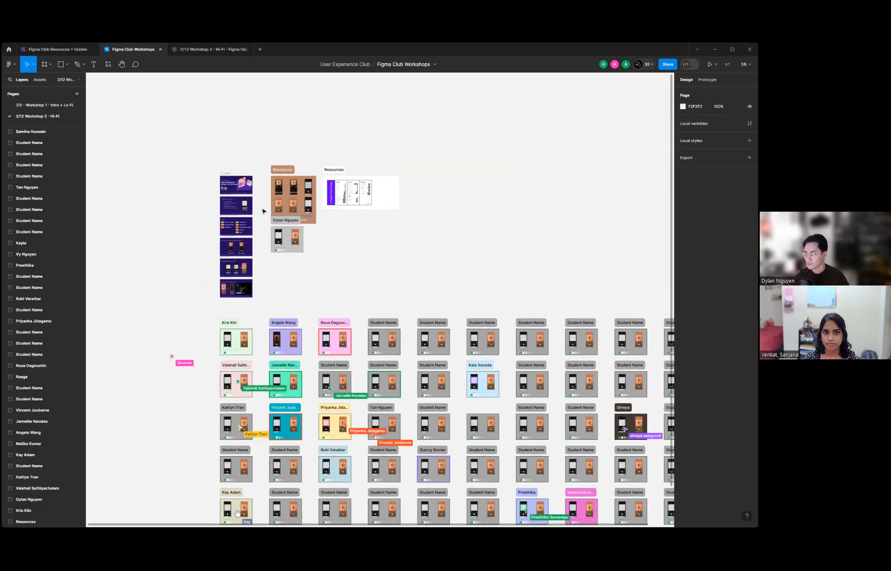
pyautogui.scroll(5, 262, 211)
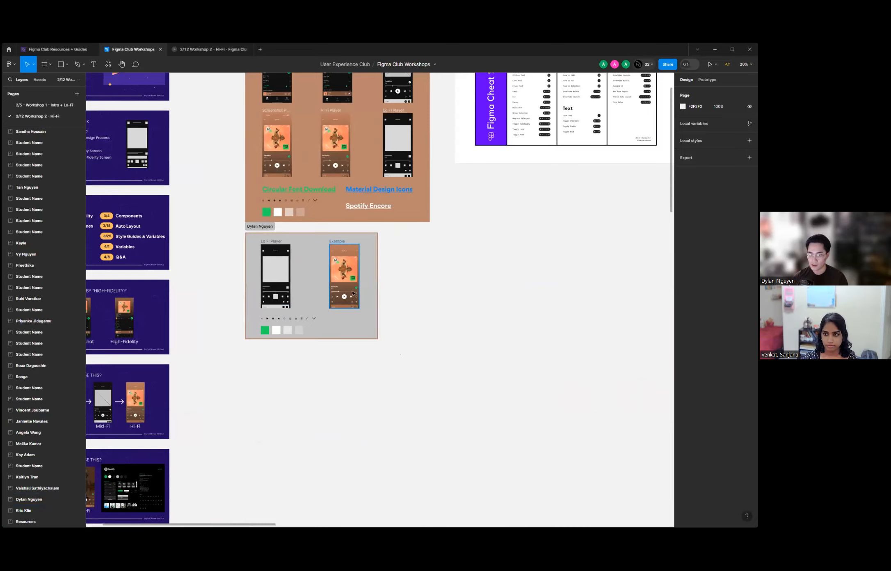
pyautogui.scroll(4, 328, 283)
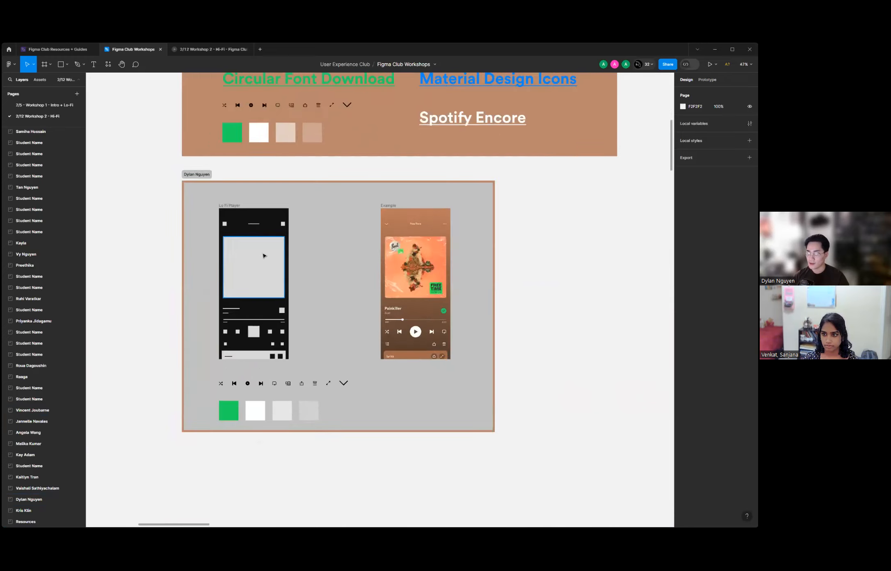
pyautogui.scroll(1, 304, 267)
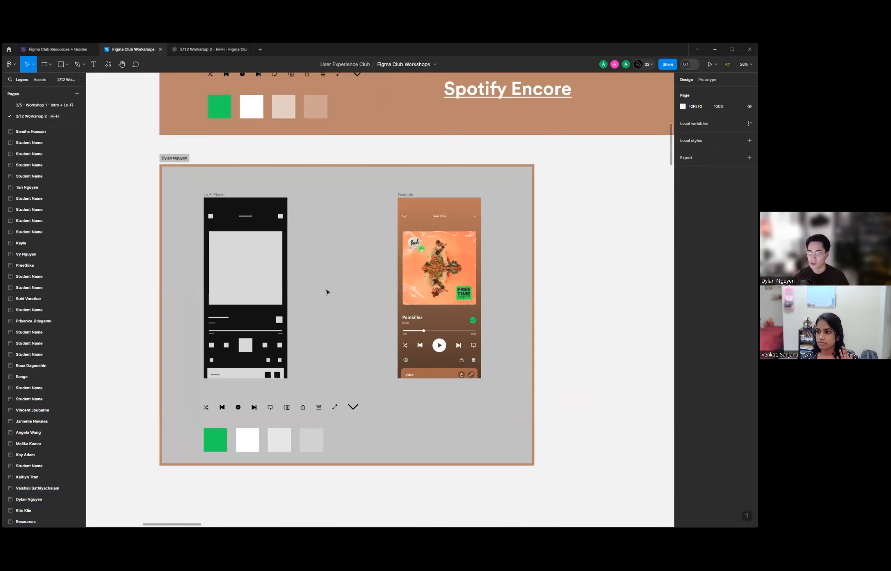
# Compare the demo section's Lo-Fi Player frame with the Example frame, including the icons and colour swatches beneath them.
pyautogui.scroll(1, 313, 338)
pyautogui.scroll(-1, 315, 337)
pyautogui.scroll(1, 187, 331)
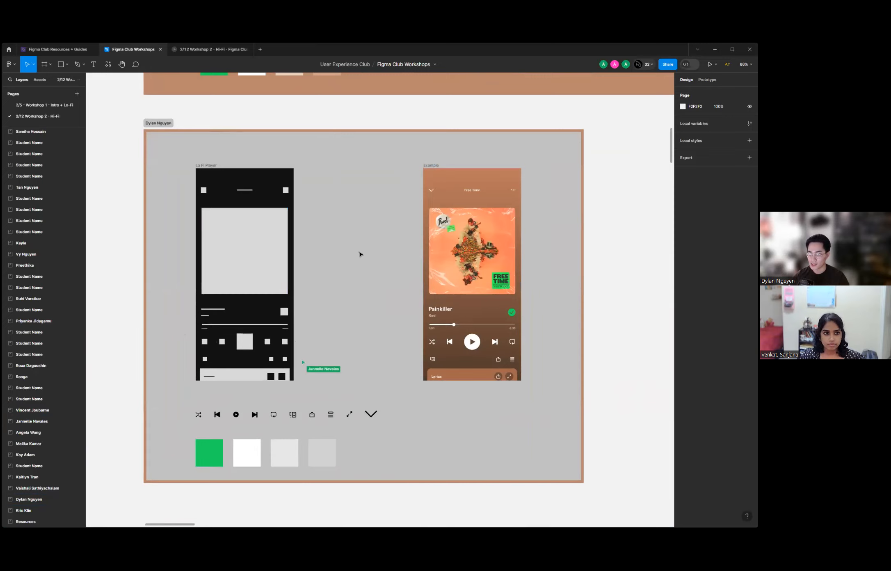
pyautogui.scroll(1, 364, 289)
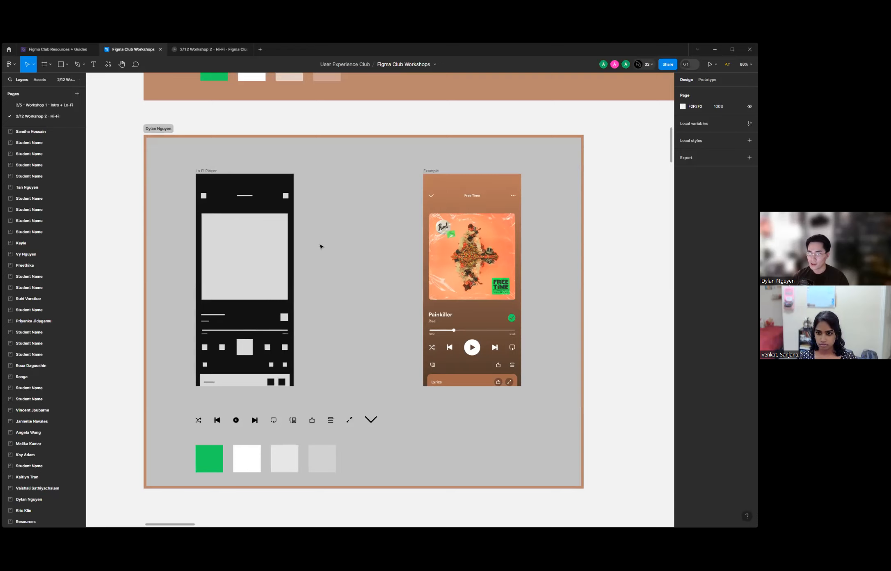
pyautogui.scroll(-1, 327, 266)
pyautogui.scroll(1, 327, 266)
pyautogui.scroll(-1, 320, 264)
pyautogui.scroll(-1, 357, 266)
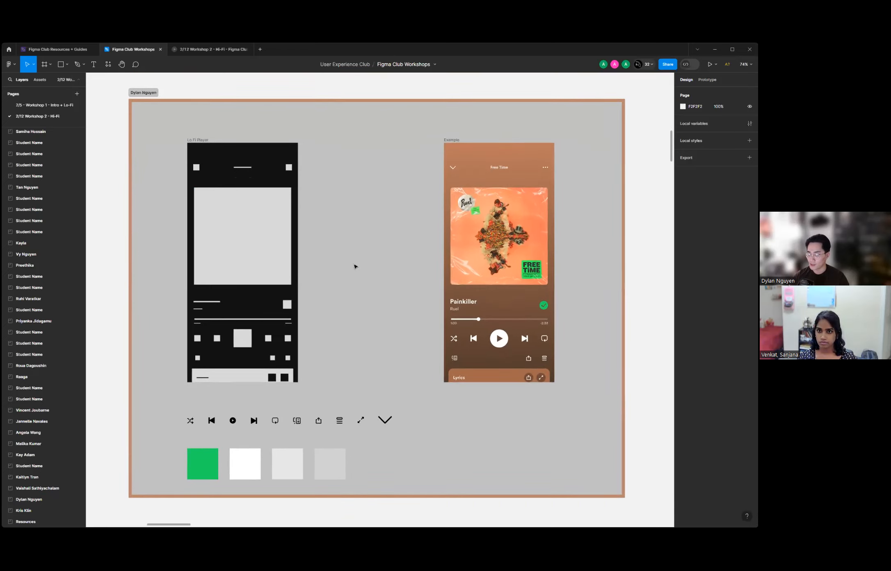
pyautogui.hscroll(-1, 340, 268)
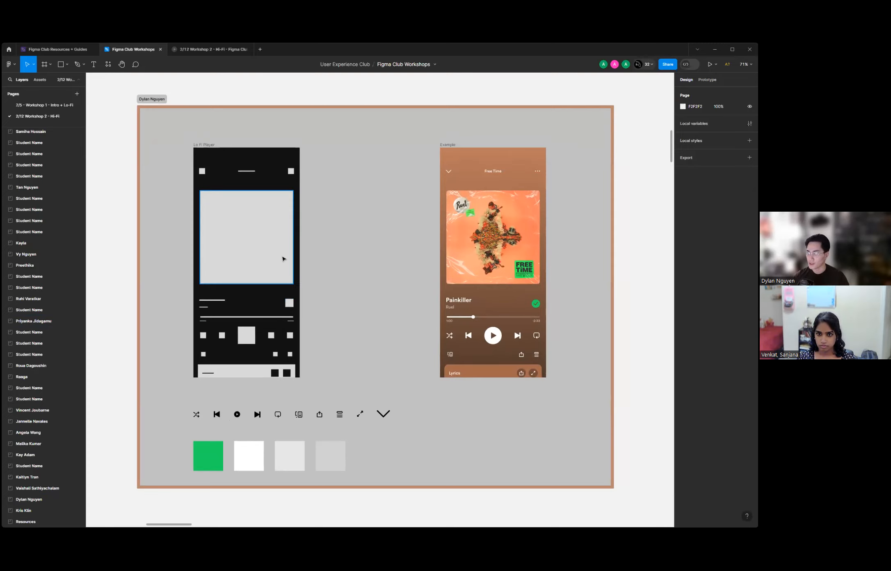
pyautogui.scroll(-2, 304, 255)
pyautogui.scroll(1, 306, 258)
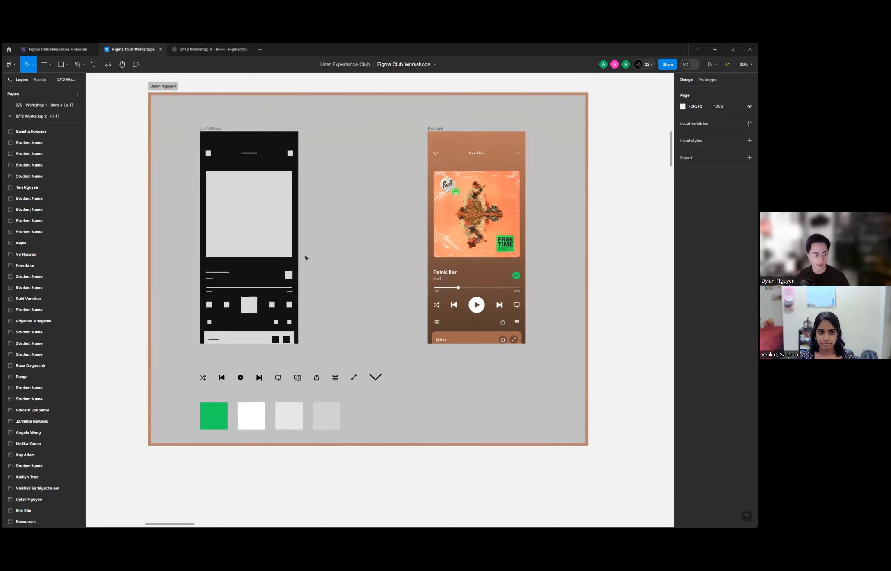
pyautogui.scroll(1, 306, 258)
pyautogui.scroll(1, 331, 234)
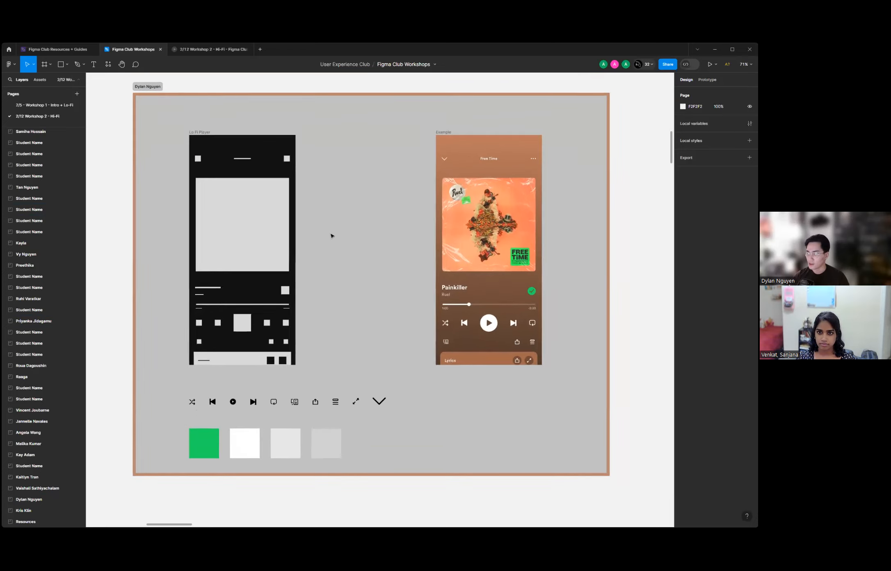
pyautogui.scroll(1, 242, 214)
pyautogui.scroll(1, 360, 225)
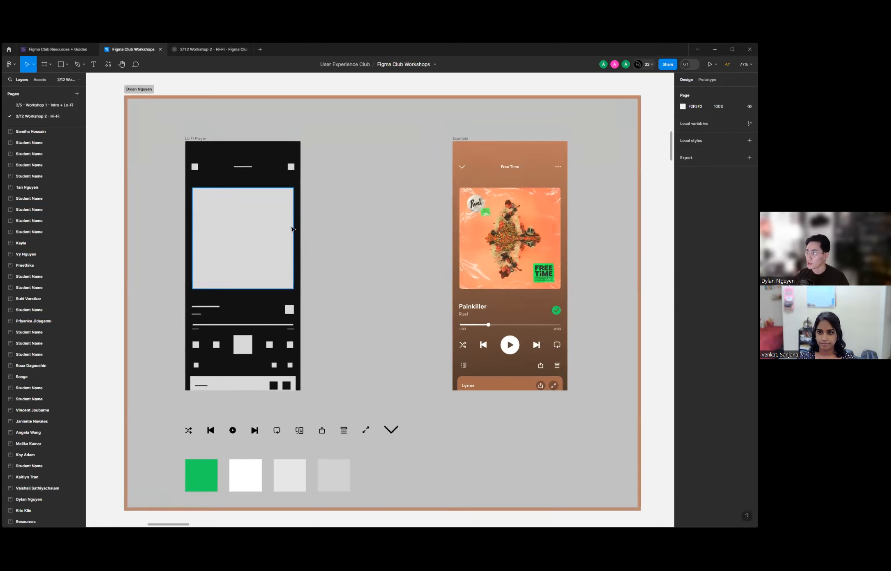
# Look over the student sections below the slides and return to the demo section's Lo-Fi Player and Example frames.
pyautogui.scroll(-5, 292, 229)
pyautogui.scroll(-1, 292, 229)
pyautogui.scroll(-5, 262, 228)
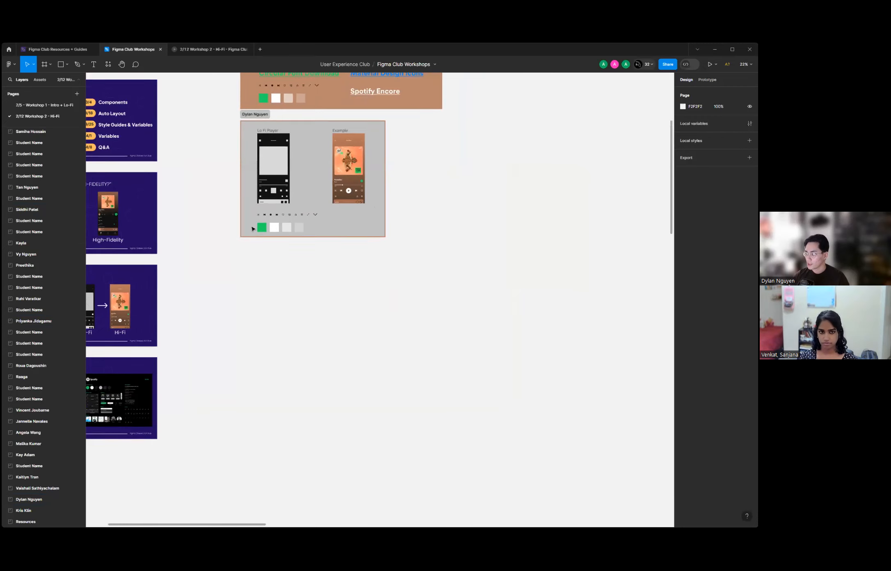
pyautogui.scroll(-3, 252, 229)
pyautogui.scroll(-1, 253, 229)
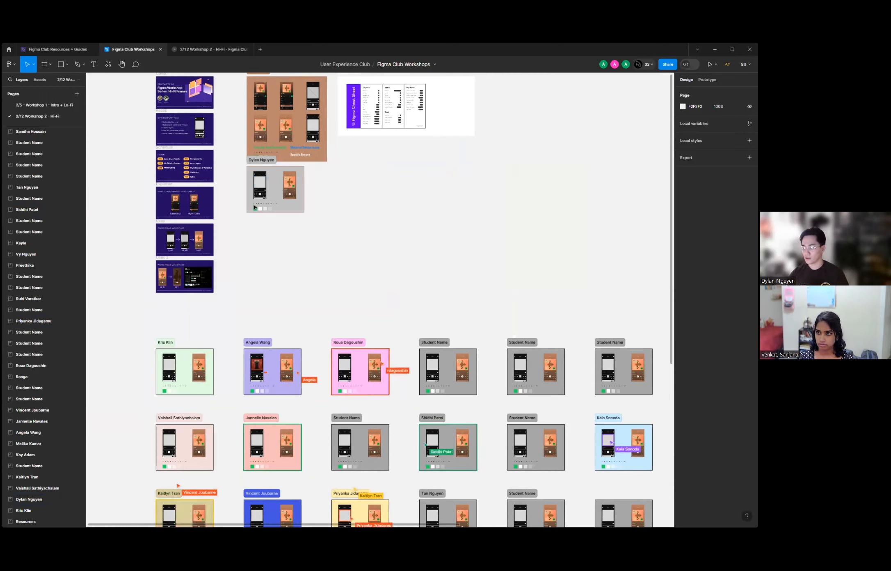
pyautogui.click(269, 184)
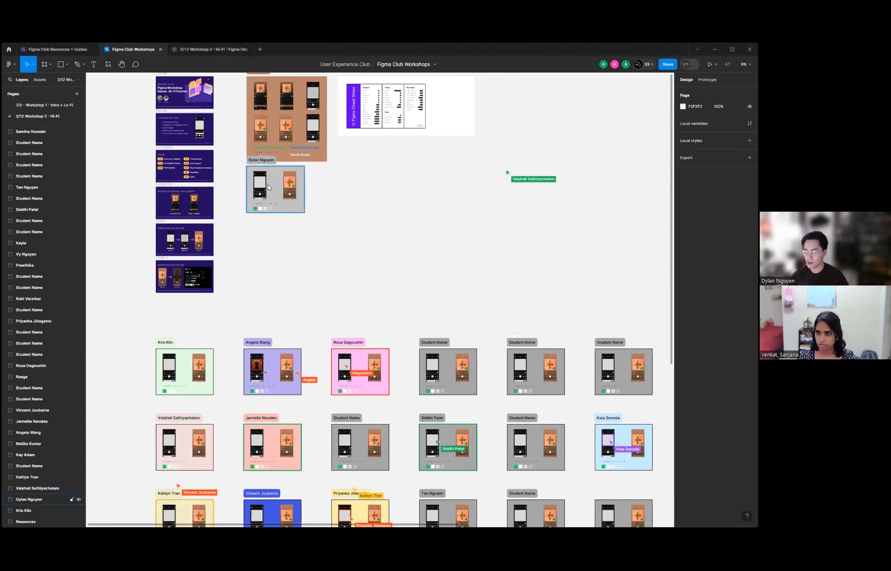
pyautogui.scroll(4, 273, 177)
pyautogui.scroll(5, 278, 169)
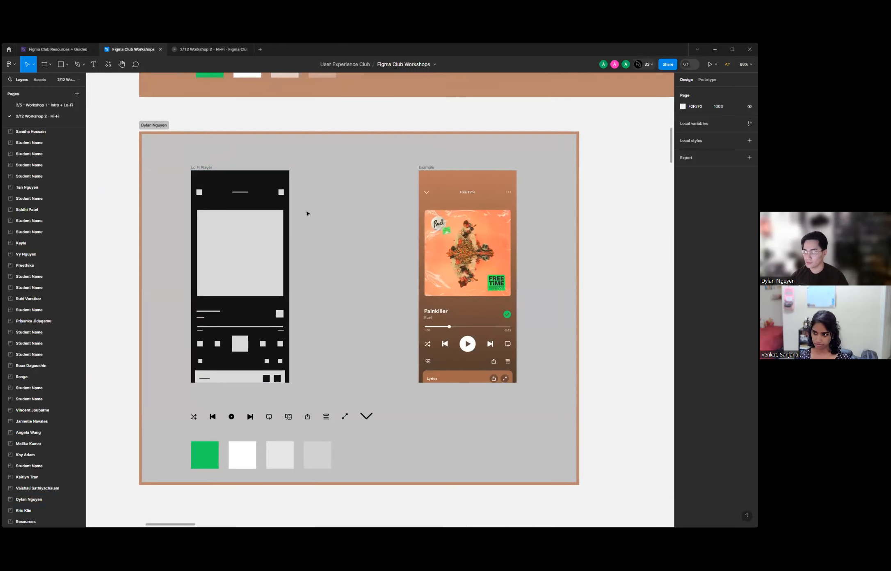
pyautogui.scroll(1, 281, 206)
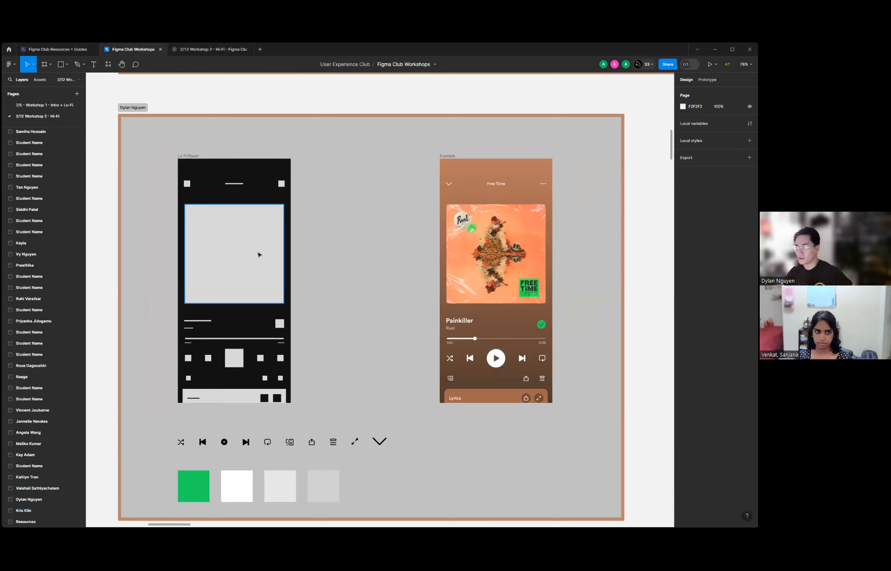
# Change the fill of the Lo-Fi Player's large placeholder square to an image, using the orange Ruel "Free Time" album cover.
pyautogui.click(240, 244)
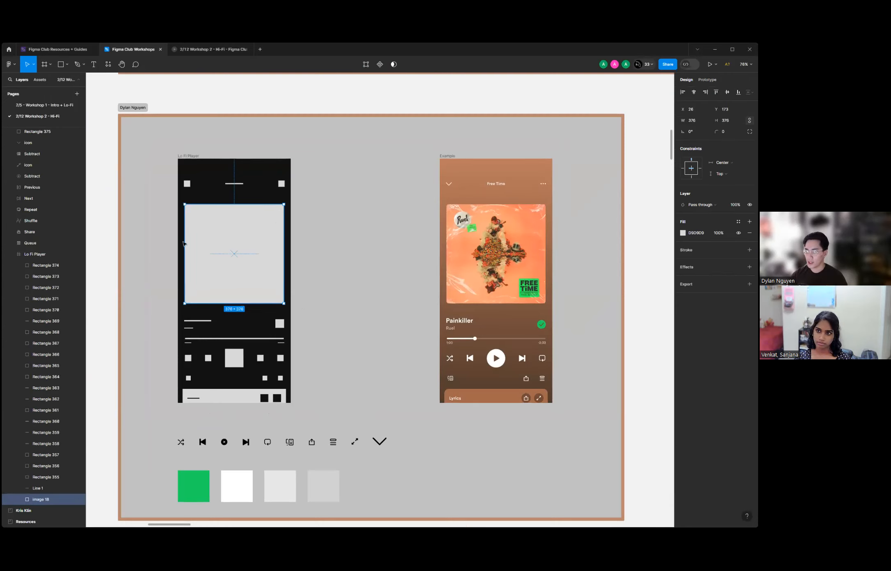
pyautogui.click(123, 212)
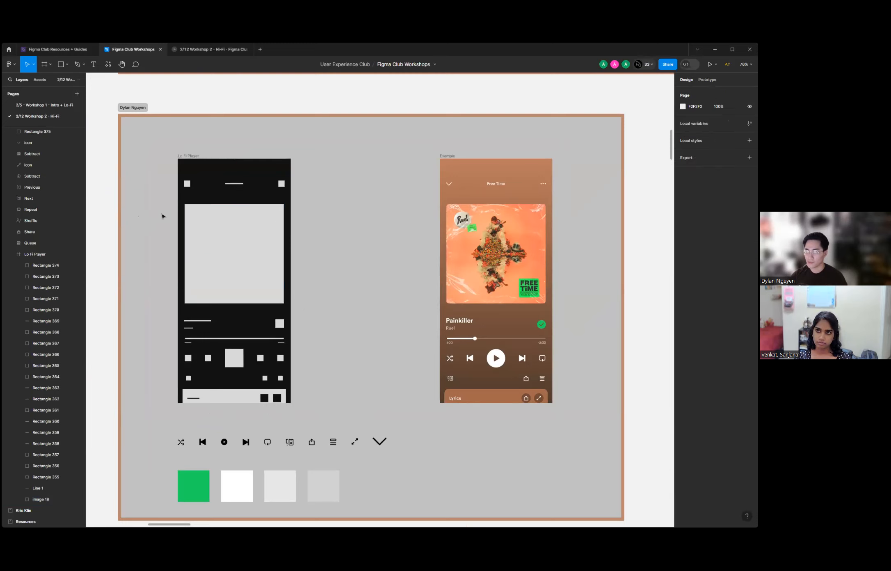
pyautogui.scroll(5, 185, 219)
pyautogui.scroll(-5, 330, 228)
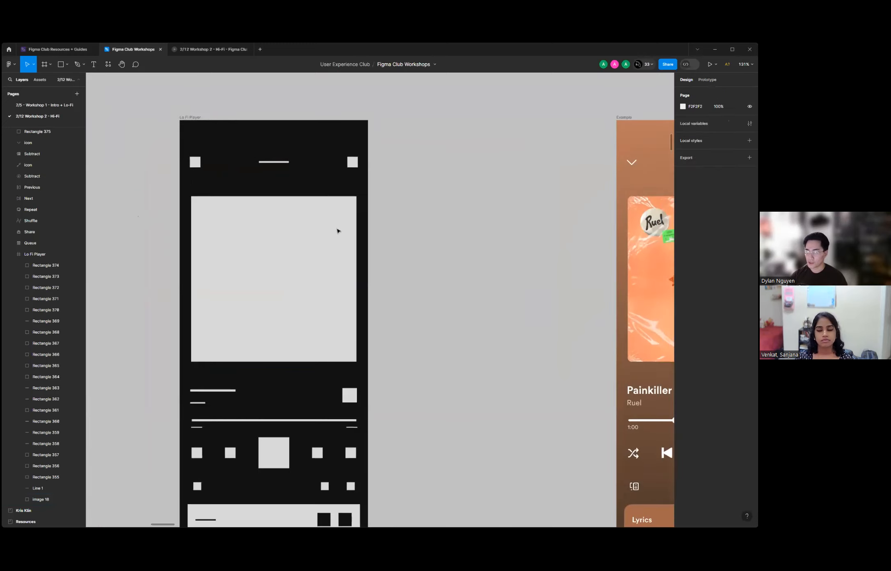
pyautogui.scroll(2, 177, 249)
pyautogui.click(231, 235)
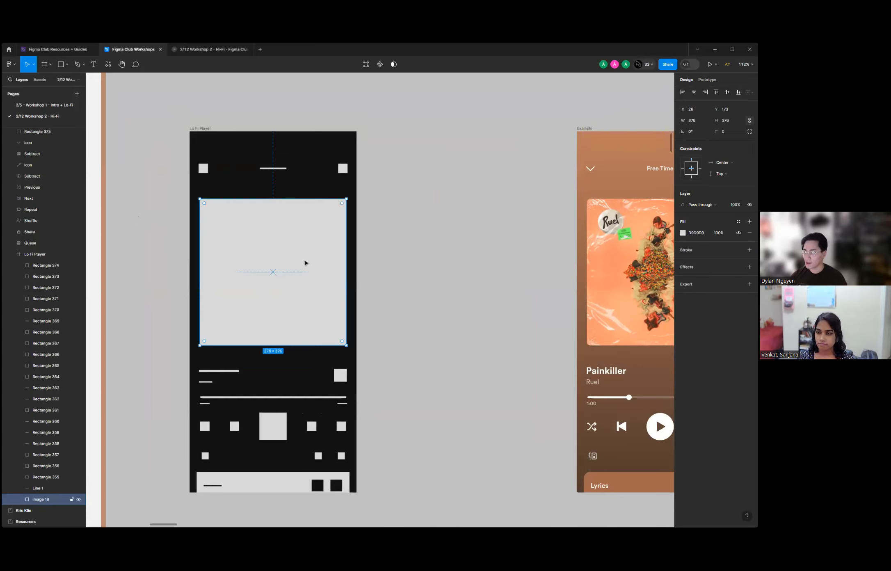
pyautogui.click(683, 233)
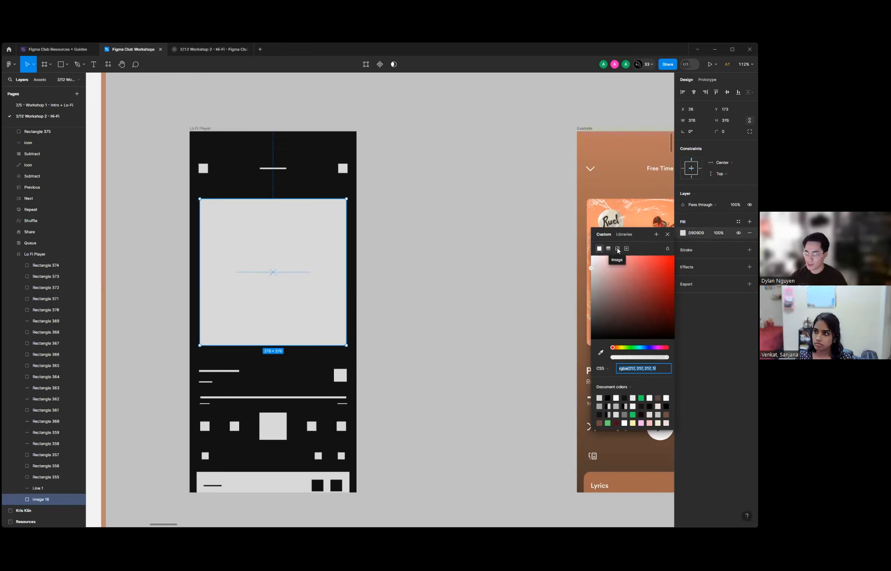
pyautogui.click(618, 249)
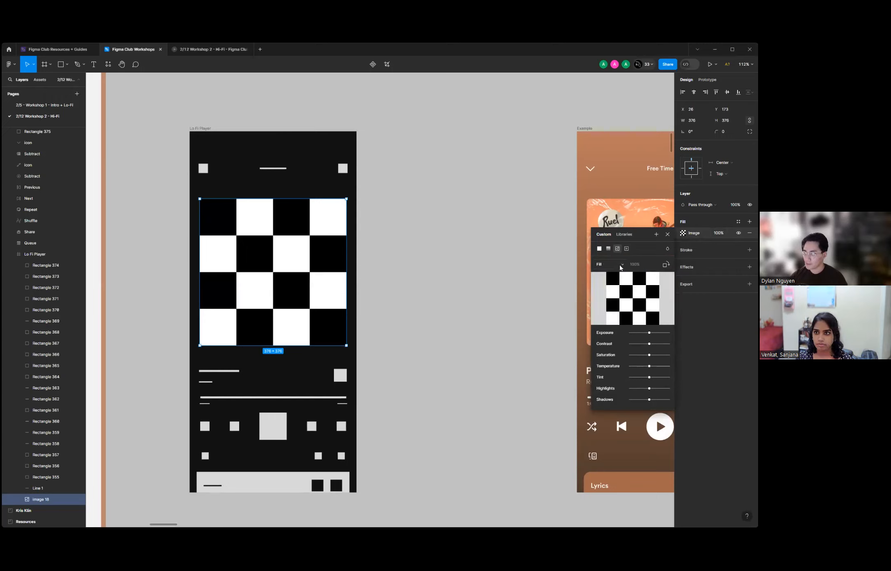
pyautogui.moveTo(624, 281)
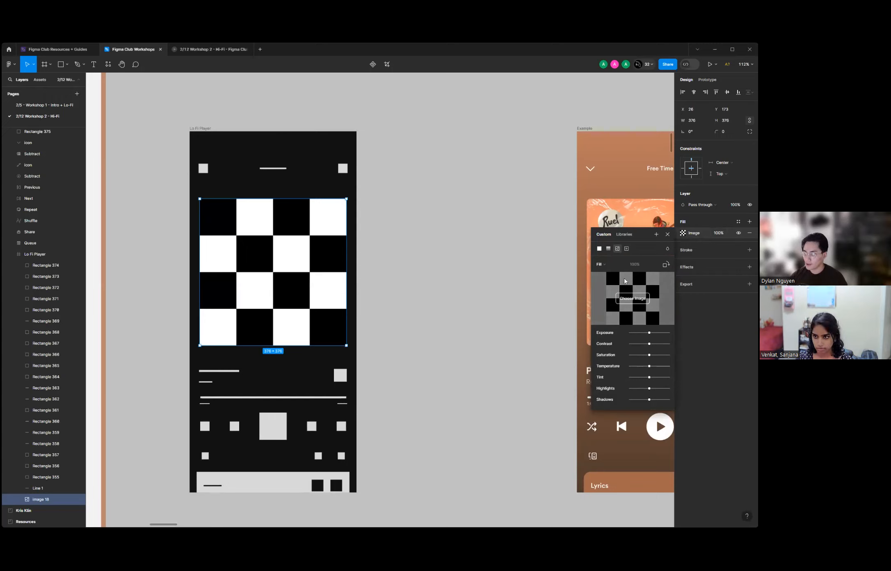
pyautogui.click(631, 301)
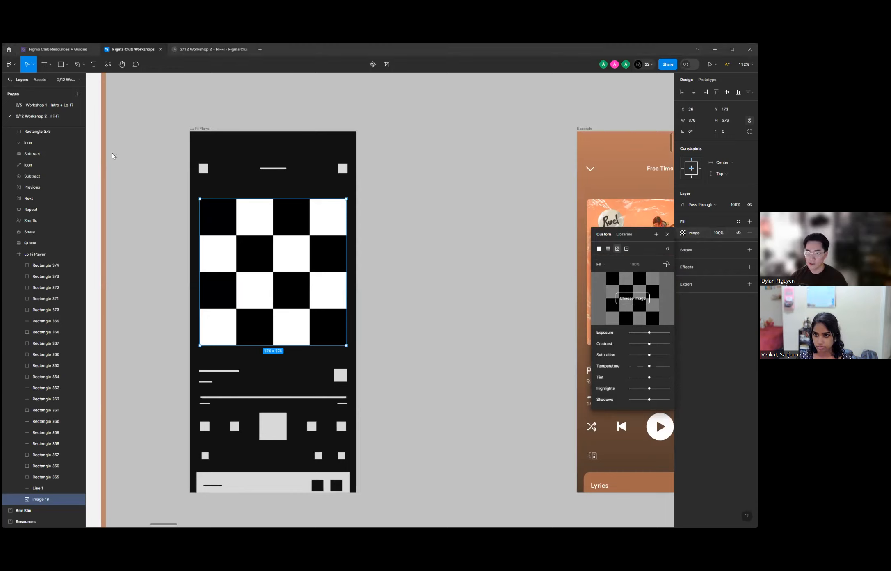
pyautogui.doubleClick(164, 168)
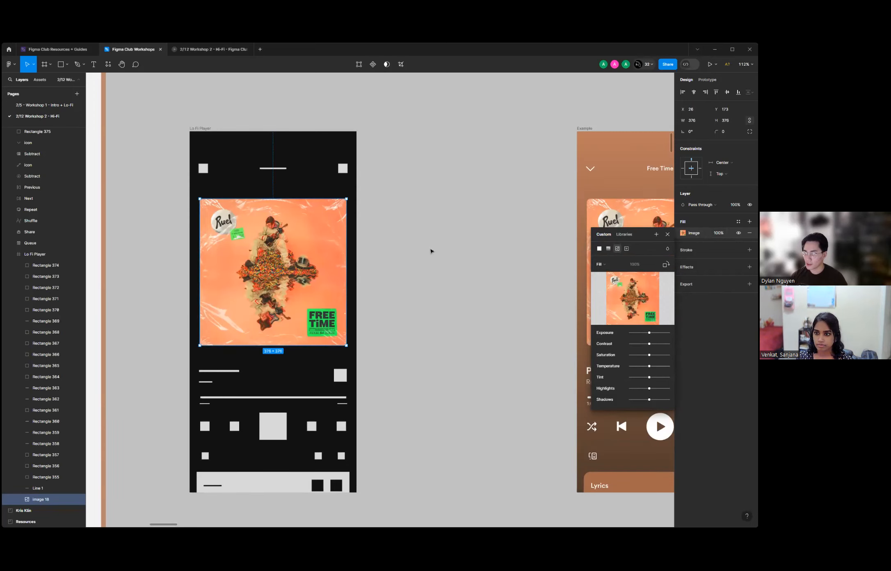
pyautogui.click(459, 247)
# Check the album image fills across the grid of student sections and return to the demo section's Lo-Fi Player.
pyautogui.scroll(-15, 215, 247)
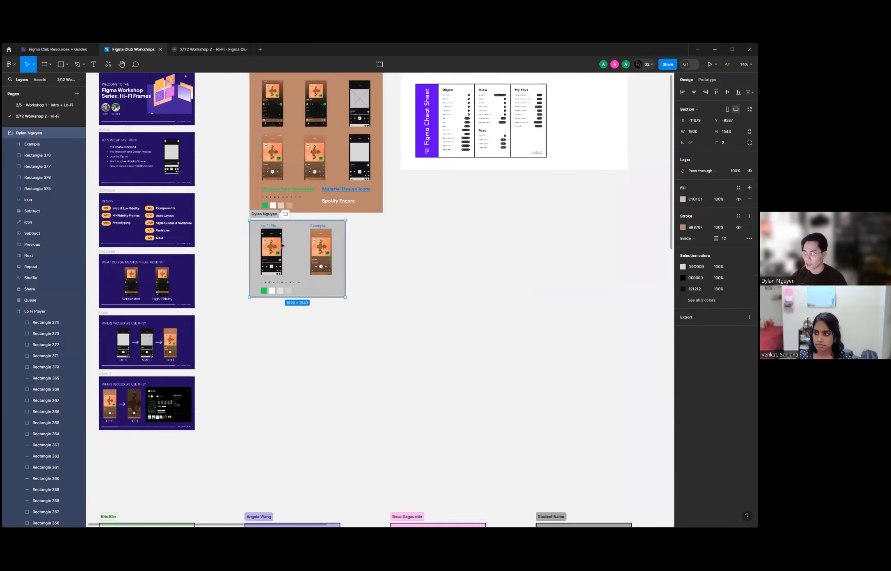
pyautogui.scroll(-5, 237, 236)
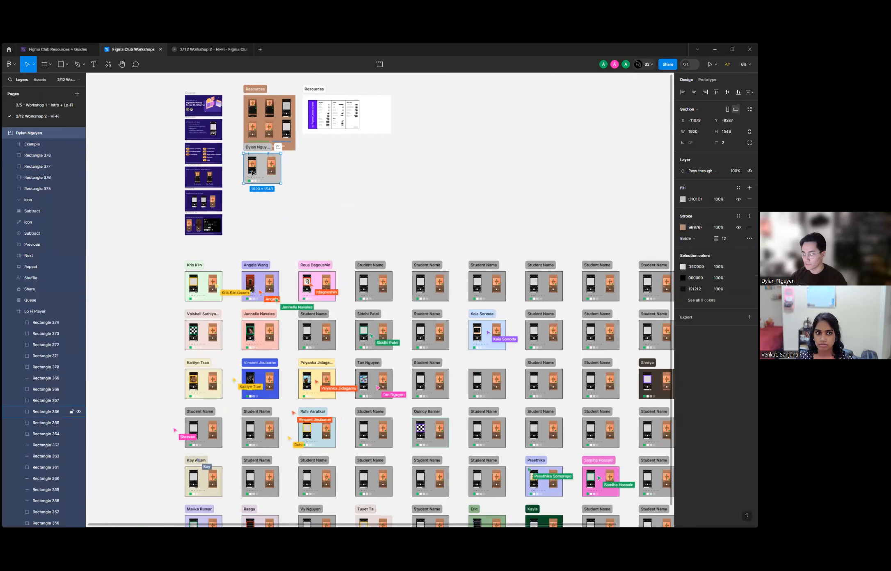
pyautogui.scroll(-2, 253, 173)
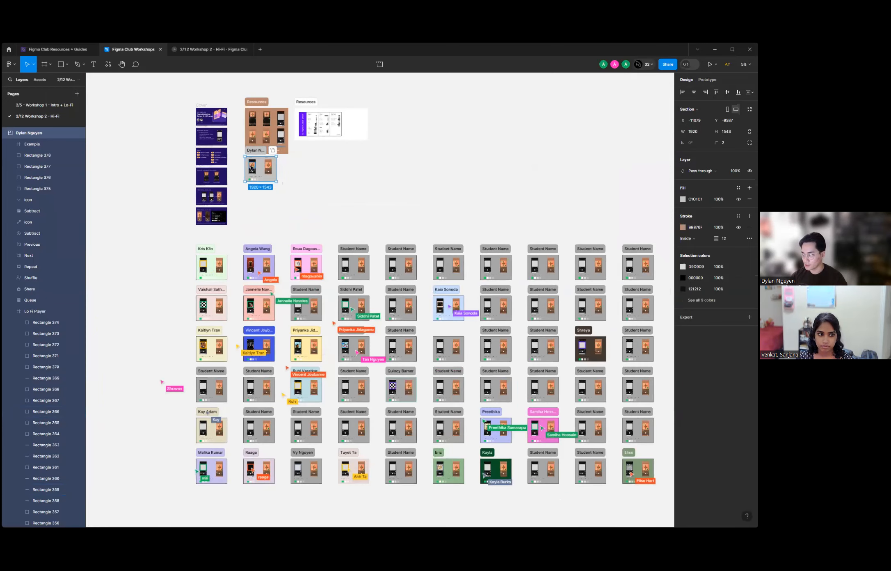
pyautogui.hotkey('shift', '2')
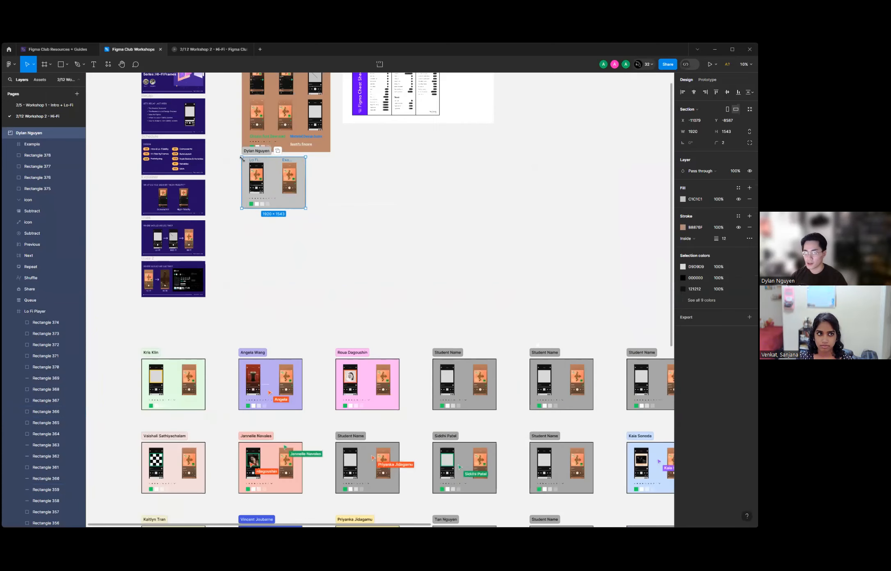
pyautogui.scroll(5, 238, 165)
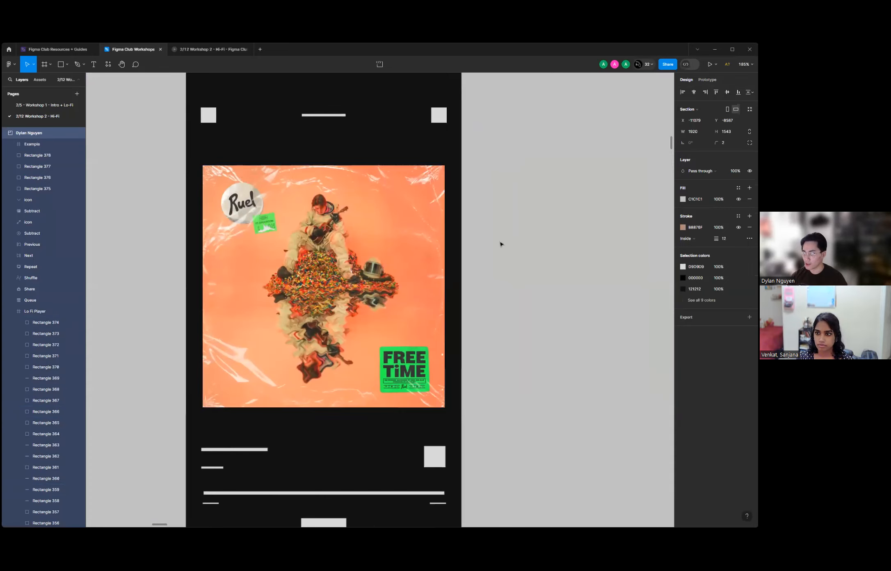
pyautogui.scroll(-2, 155, 227)
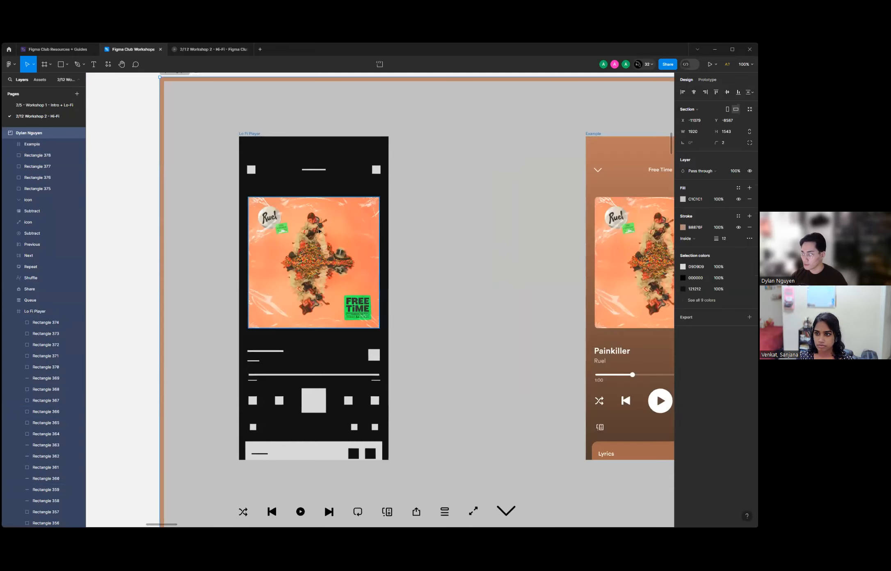
pyautogui.scroll(1, 319, 232)
pyautogui.click(324, 232)
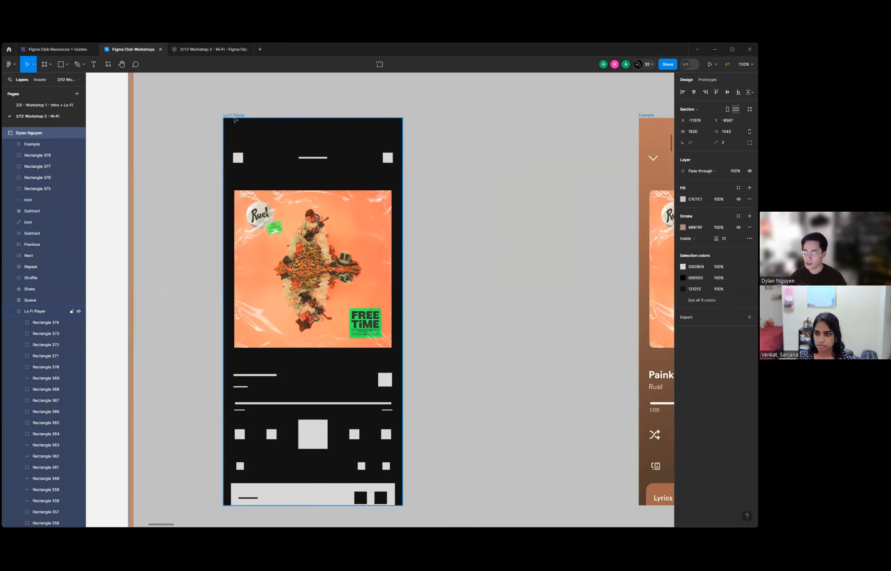
pyautogui.scroll(-3, 201, 248)
pyautogui.scroll(1, 255, 295)
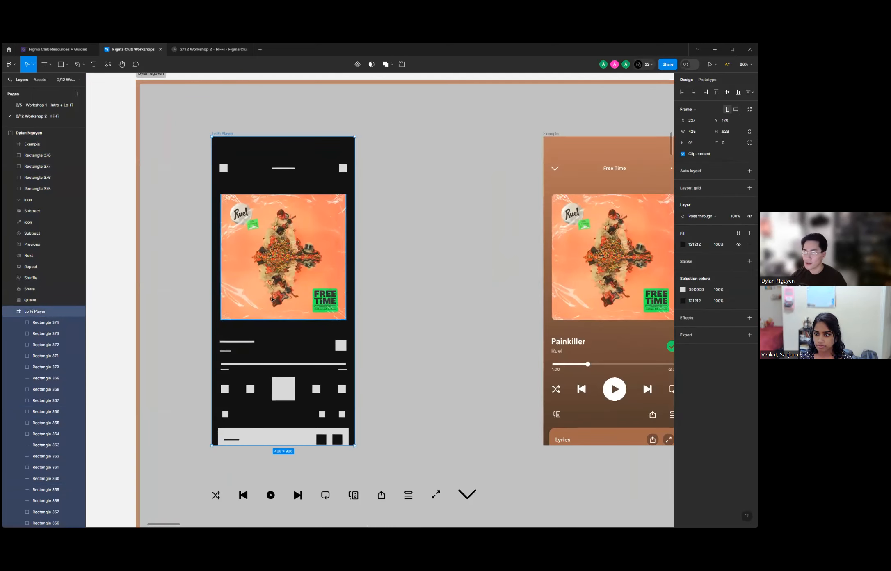
pyautogui.click(374, 128)
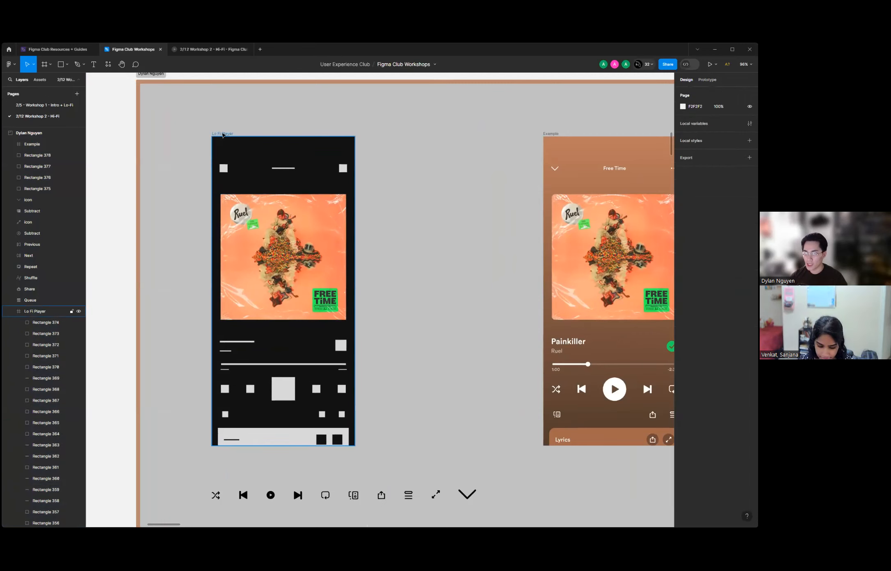
pyautogui.click(222, 134)
pyautogui.click(270, 124)
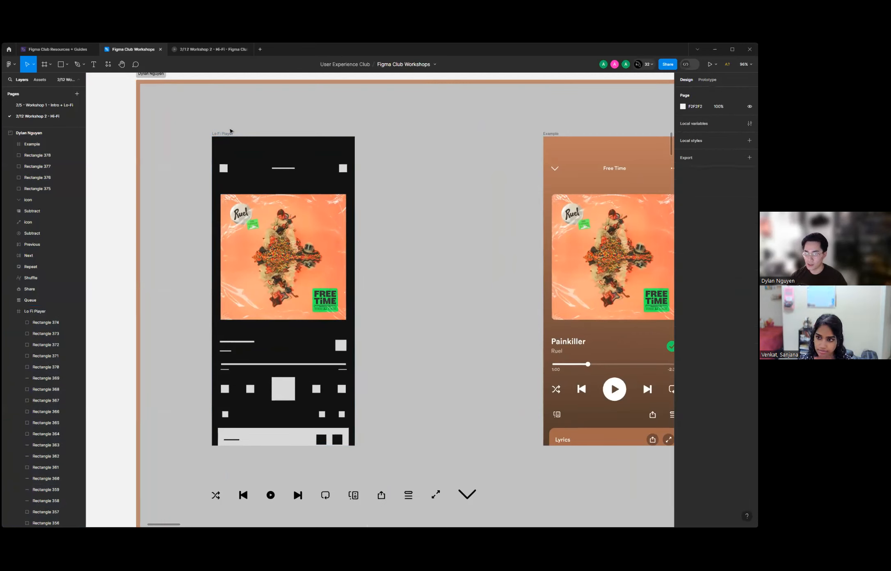
# Change the fill of the demo section's Lo-Fi Player frame from solid to a linear gradient.
pyautogui.scroll(2, 234, 138)
pyautogui.click(240, 176)
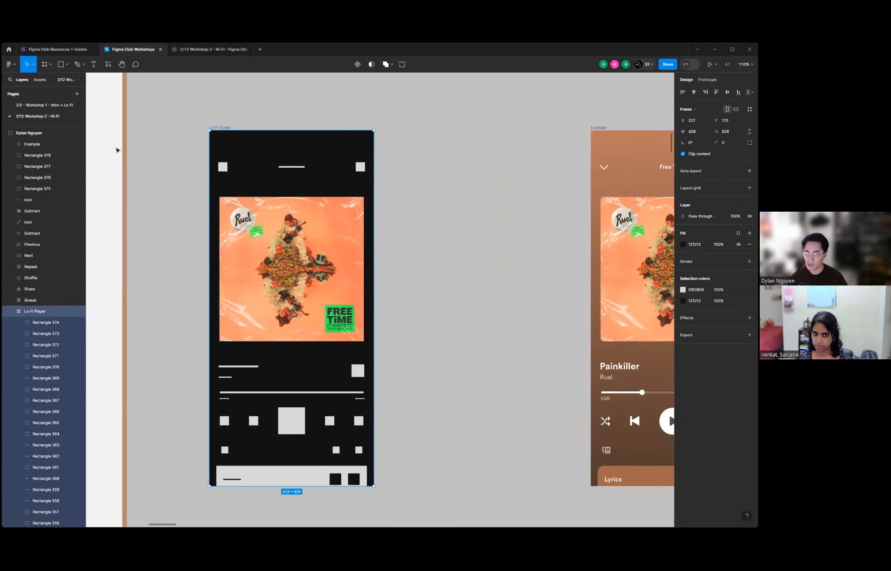
pyautogui.scroll(-1, 33, 318)
pyautogui.scroll(-3, 33, 318)
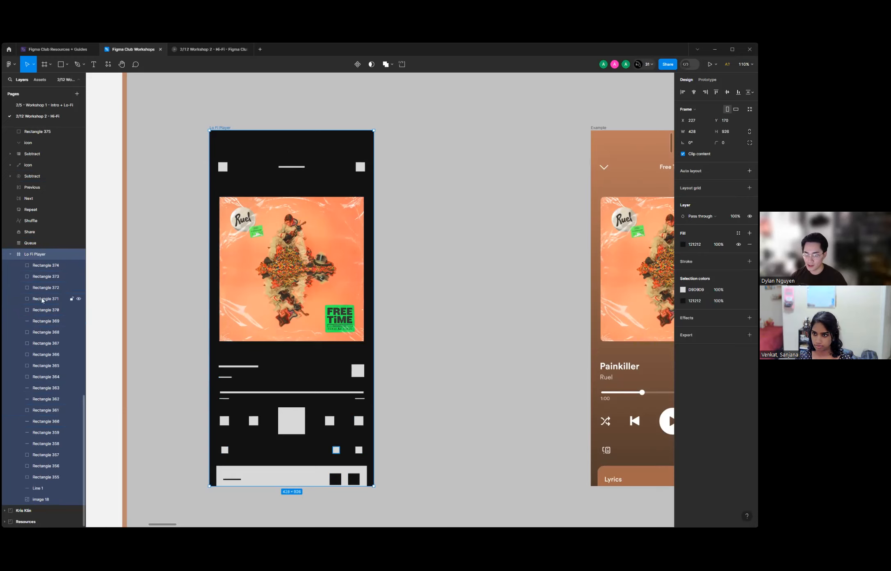
pyautogui.scroll(1, 216, 246)
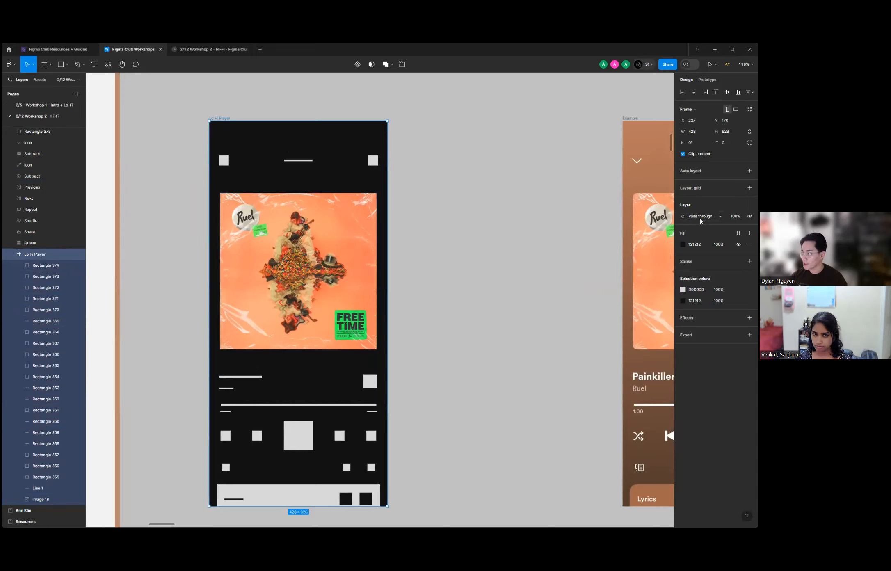
pyautogui.click(683, 244)
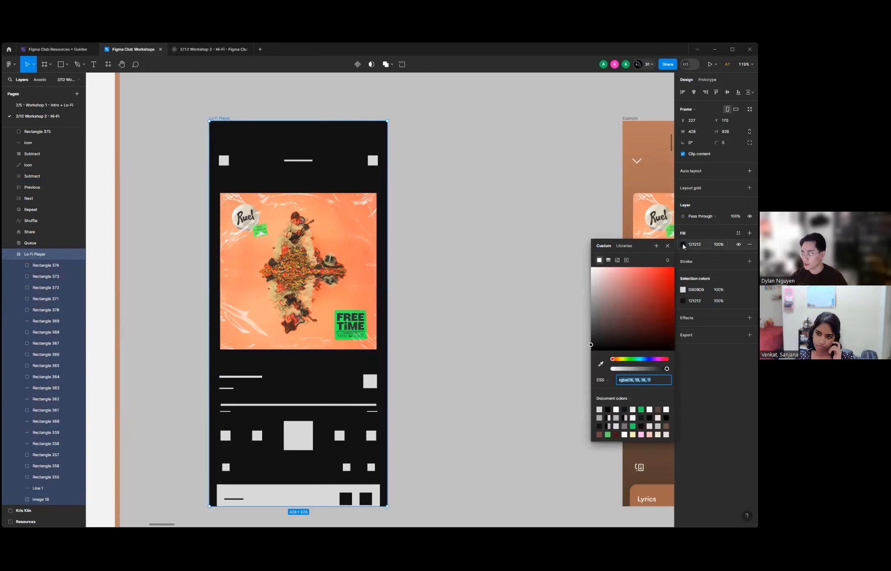
pyautogui.click(608, 260)
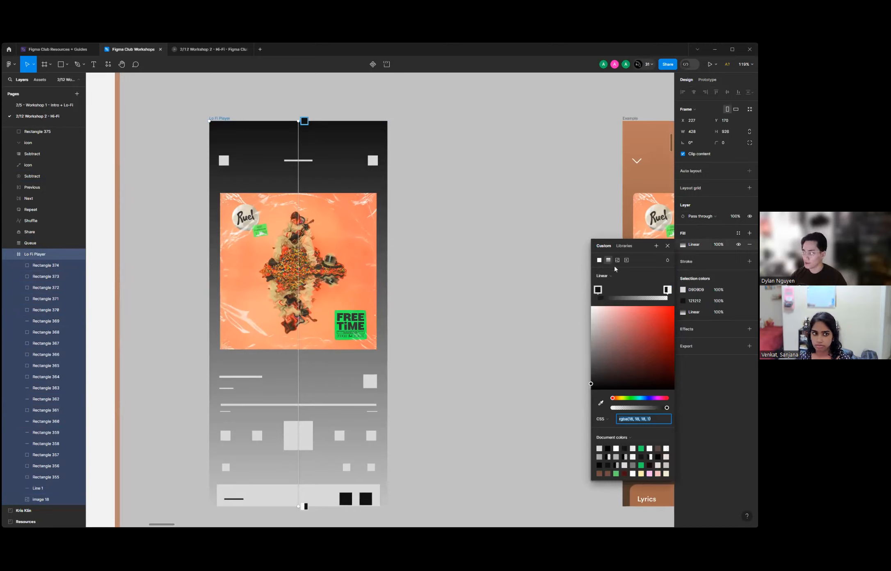
# Set the gradient's first colour stop to the orange sampled from the album cover's background.
pyautogui.click(598, 290)
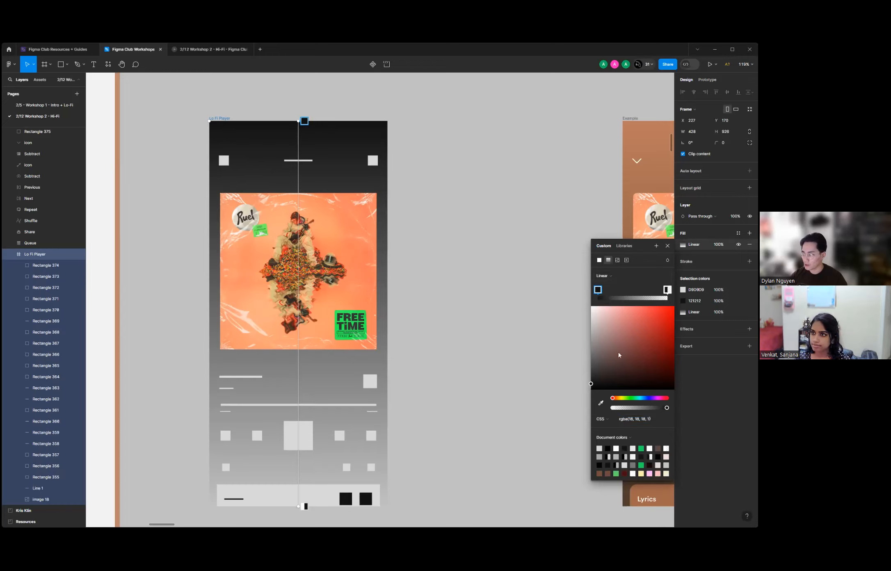
pyautogui.click(601, 405)
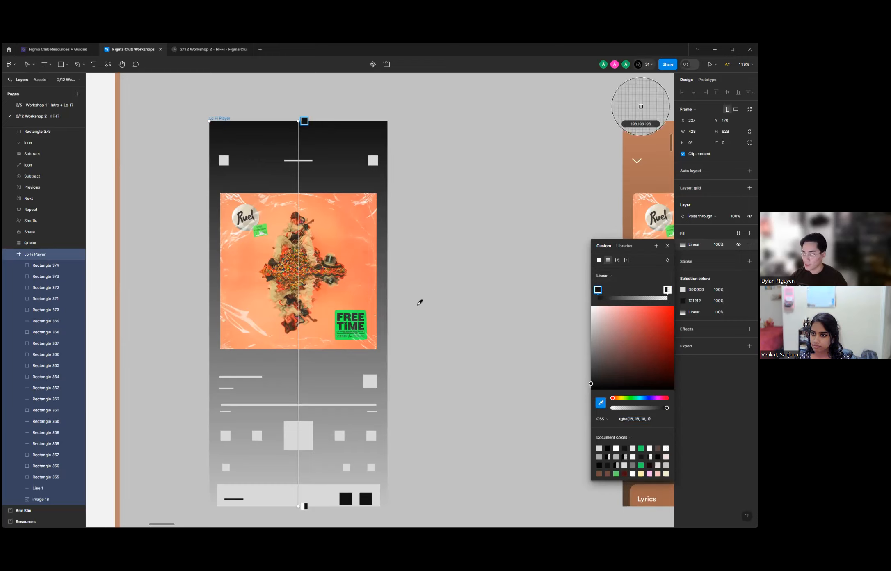
pyautogui.click(339, 221)
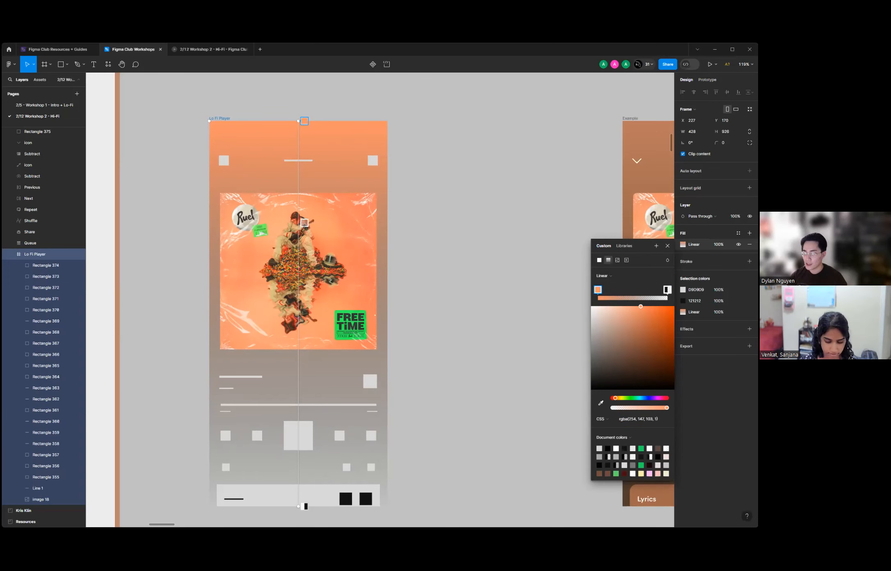
# Make the gradient's end stop fully opaque near-black, rgba(18, 18, 18, 1), and finish editing the Lo-Fi Player's fill.
pyautogui.scroll(-15, 276, 256)
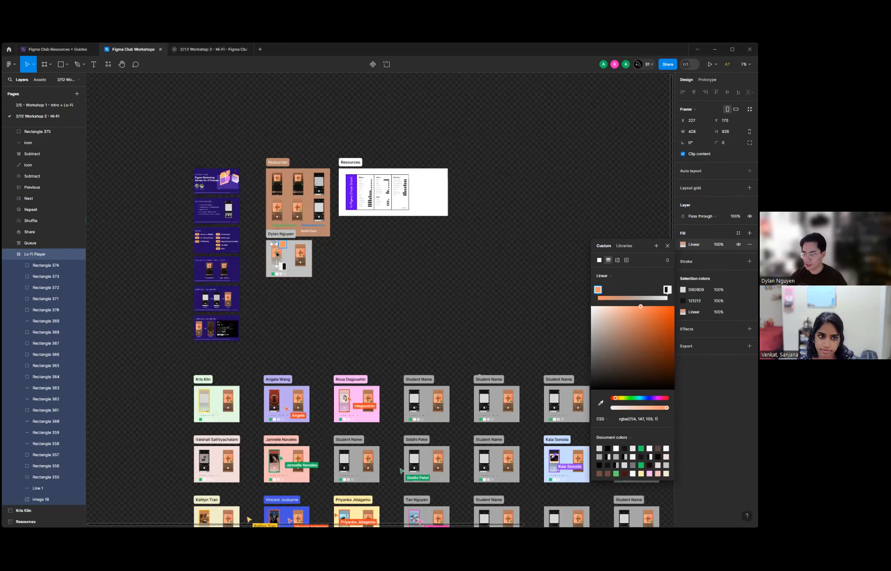
pyautogui.scroll(10, 276, 252)
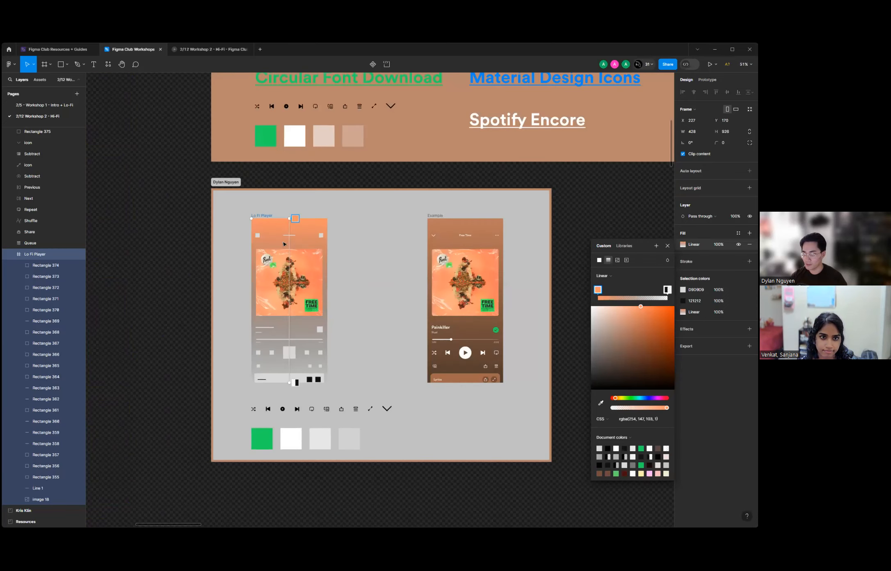
pyautogui.scroll(1, 308, 235)
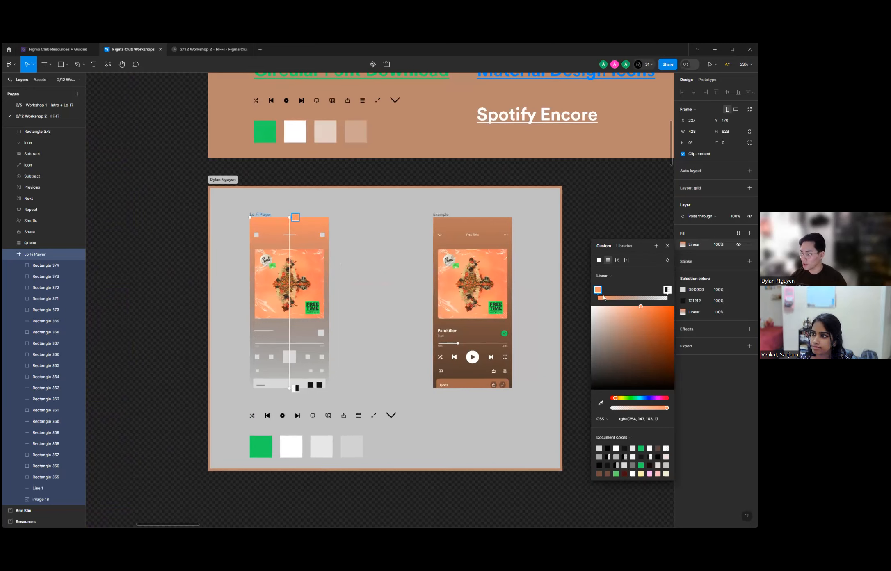
pyautogui.click(667, 289)
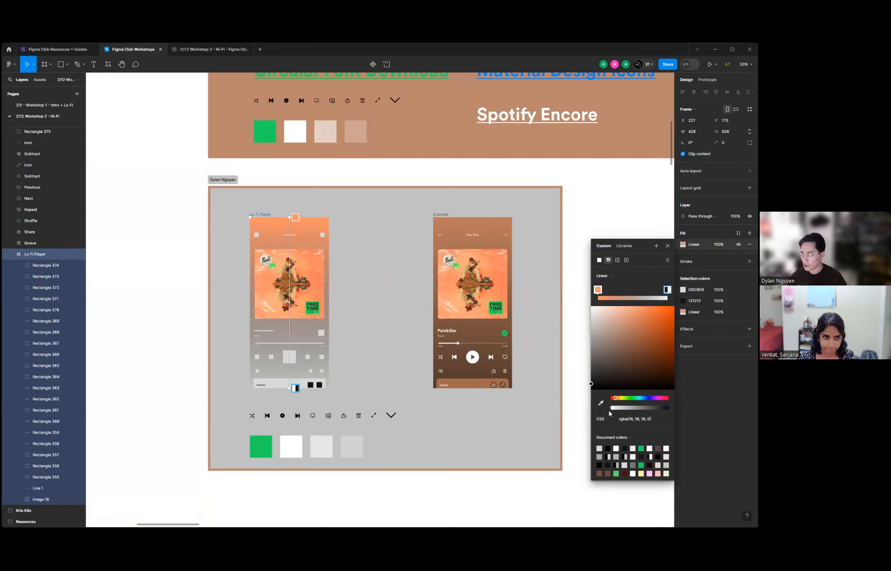
pyautogui.moveTo(614, 409); pyautogui.dragTo(671, 414)
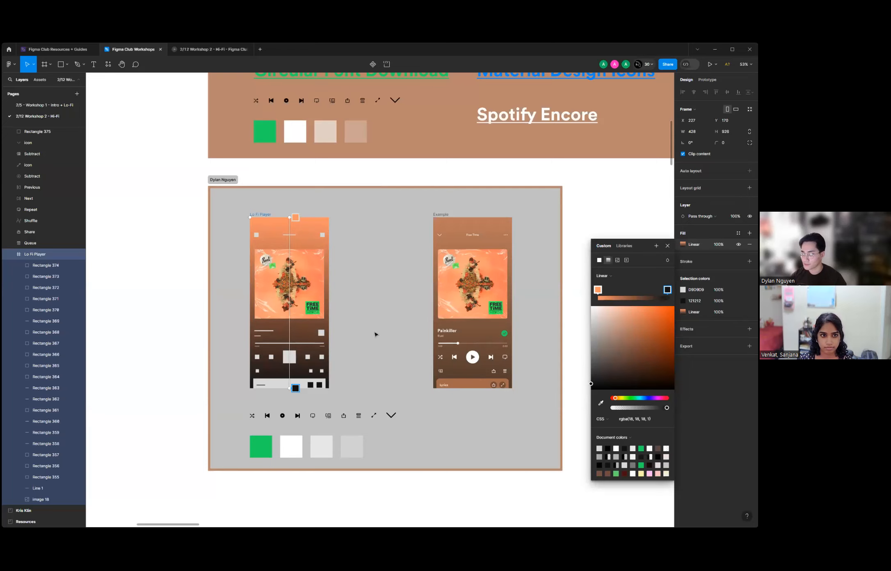
pyautogui.click(667, 245)
pyautogui.click(517, 312)
# Check the gradient backgrounds across the grid of student sections and return to the demo section's player frames.
pyautogui.scroll(-5, 289, 340)
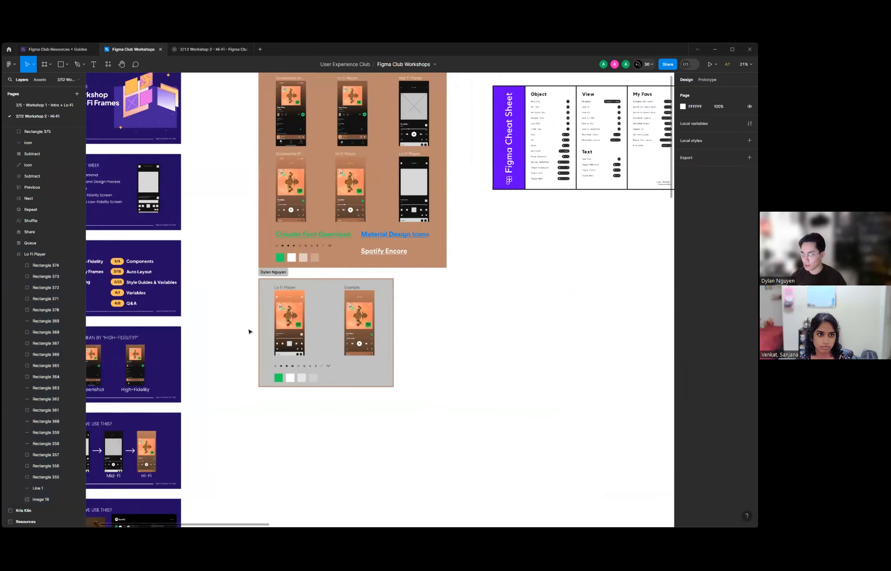
pyautogui.scroll(-5, 249, 331)
pyautogui.scroll(-1, 267, 333)
pyautogui.scroll(3, 301, 335)
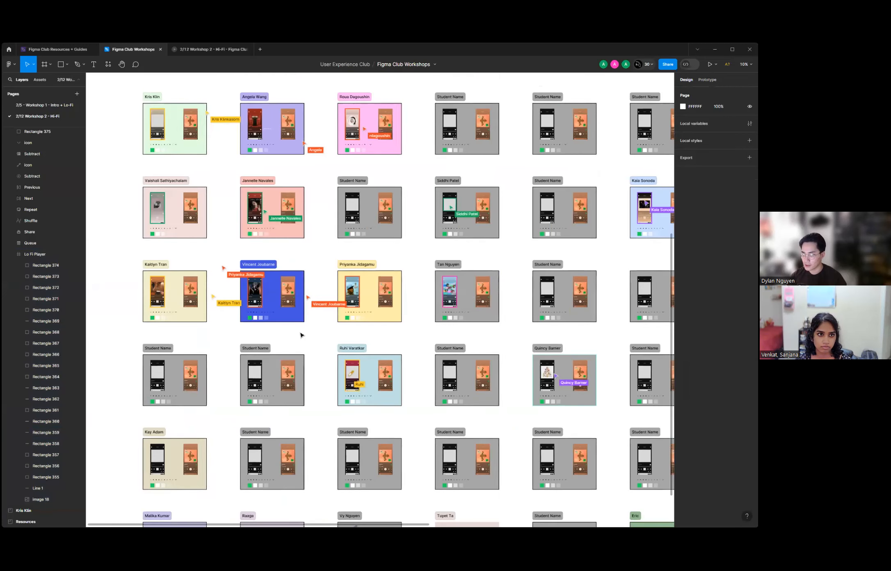
pyautogui.scroll(-3, 287, 334)
pyautogui.scroll(-2, 274, 328)
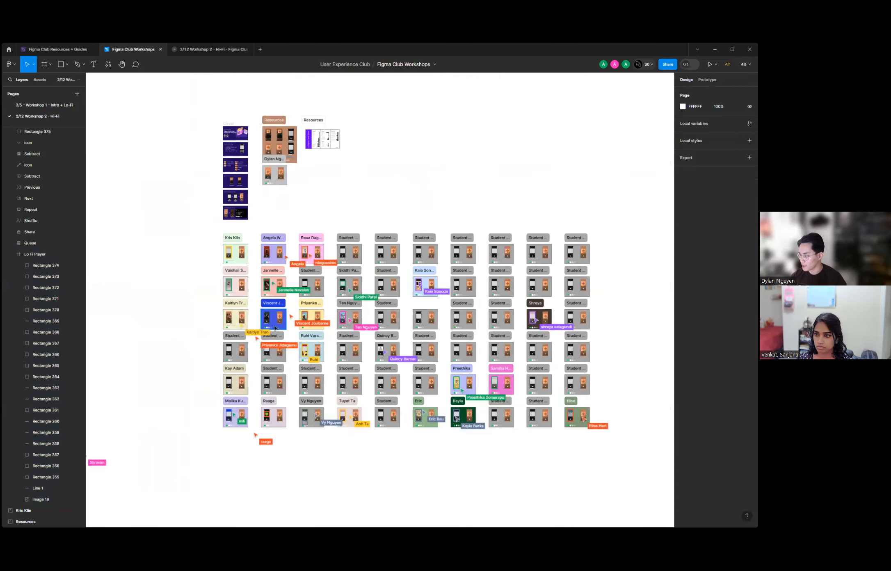
pyautogui.scroll(4, 484, 400)
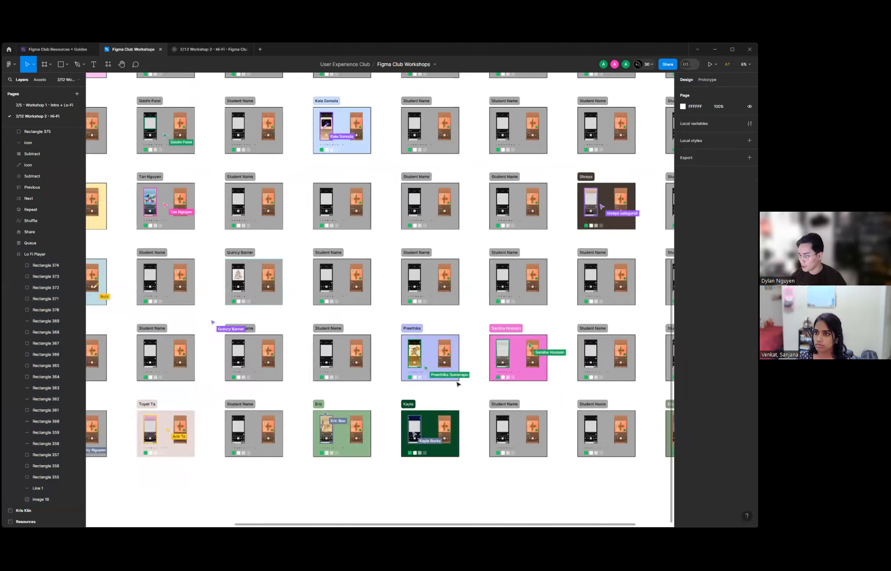
pyautogui.scroll(5, 458, 384)
pyautogui.scroll(-4, 600, 465)
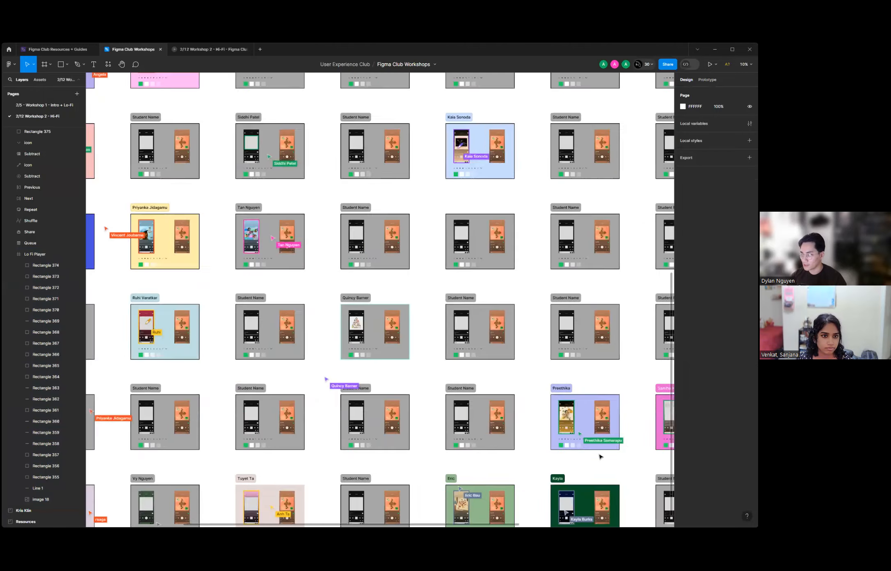
pyautogui.scroll(-5, 600, 456)
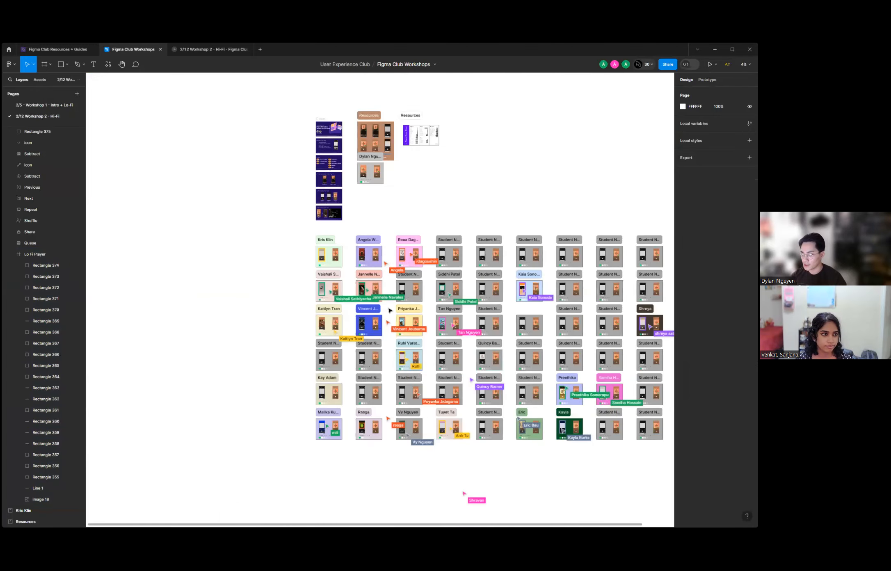
pyautogui.scroll(5, 389, 310)
pyautogui.scroll(2, 404, 302)
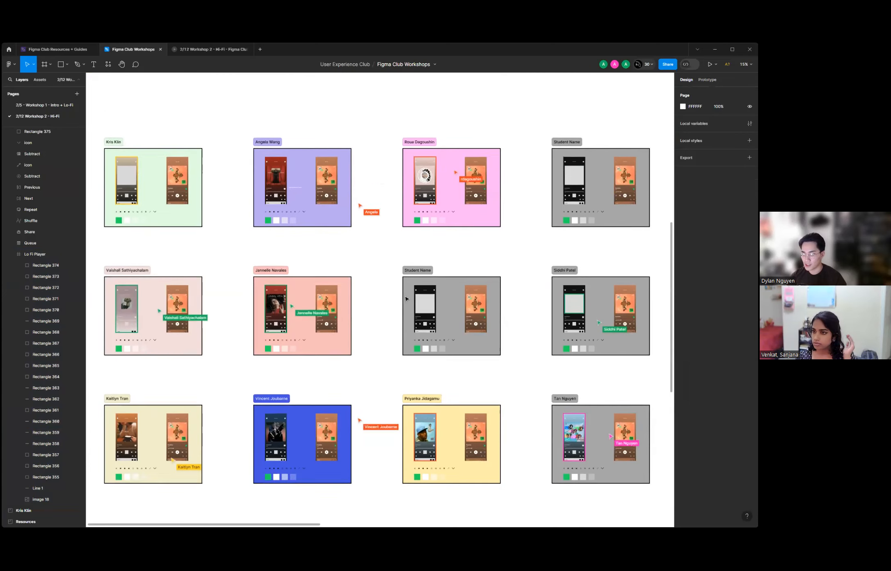
pyautogui.scroll(5, 406, 299)
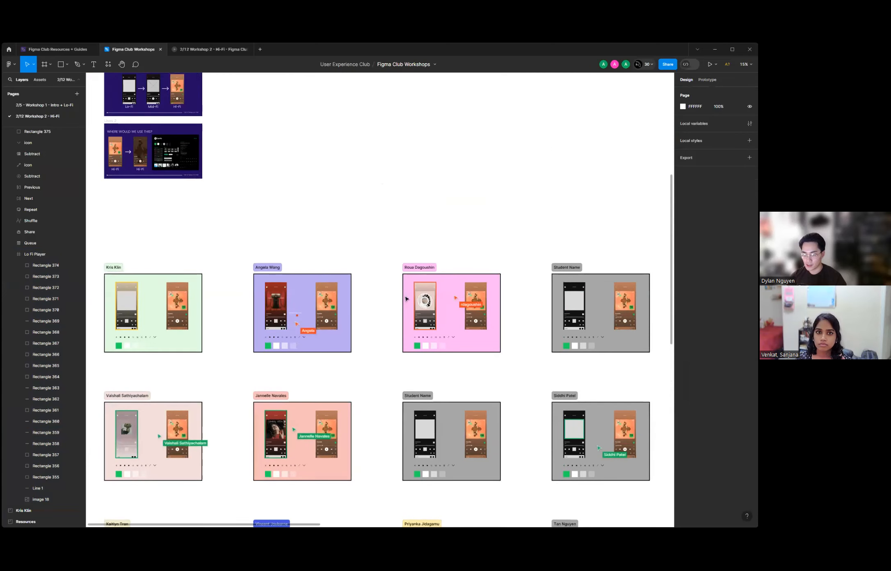
pyautogui.scroll(6, 389, 287)
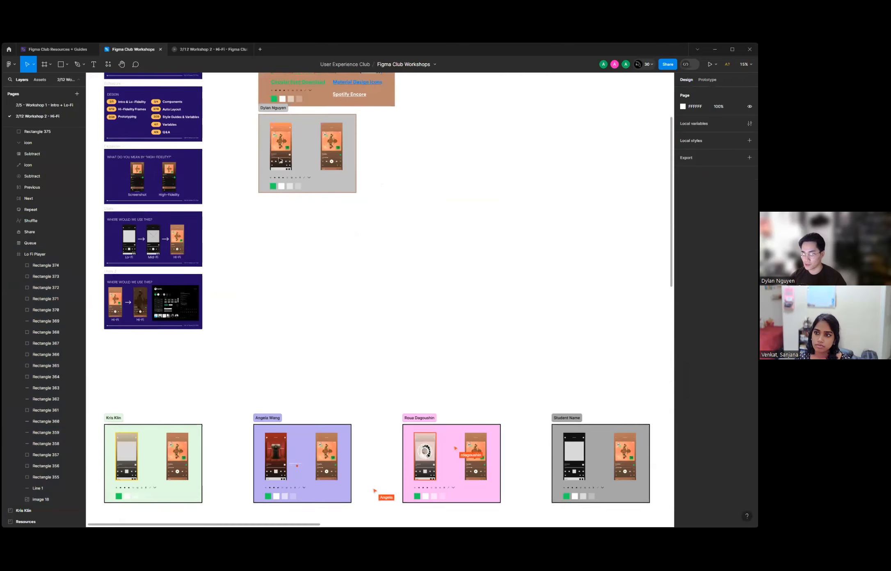
pyautogui.scroll(5, 279, 160)
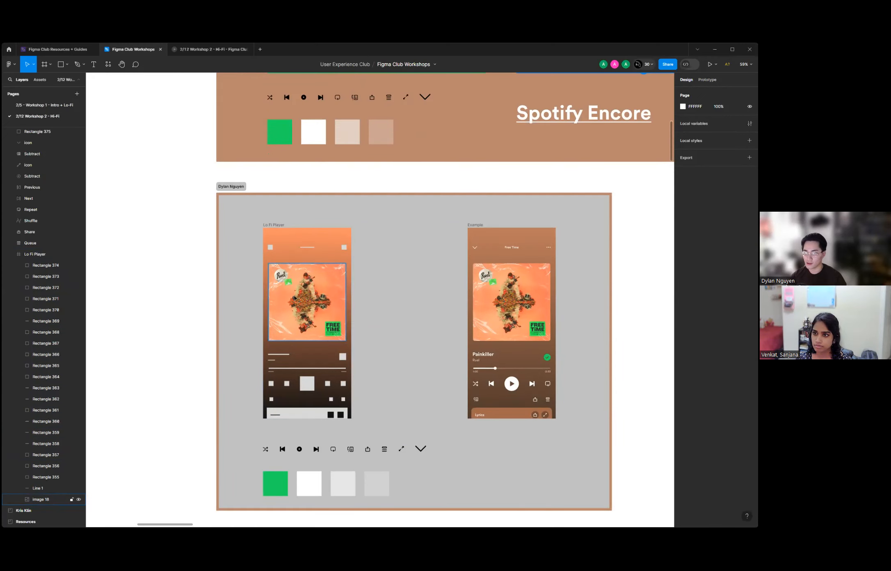
pyautogui.scroll(5, 292, 294)
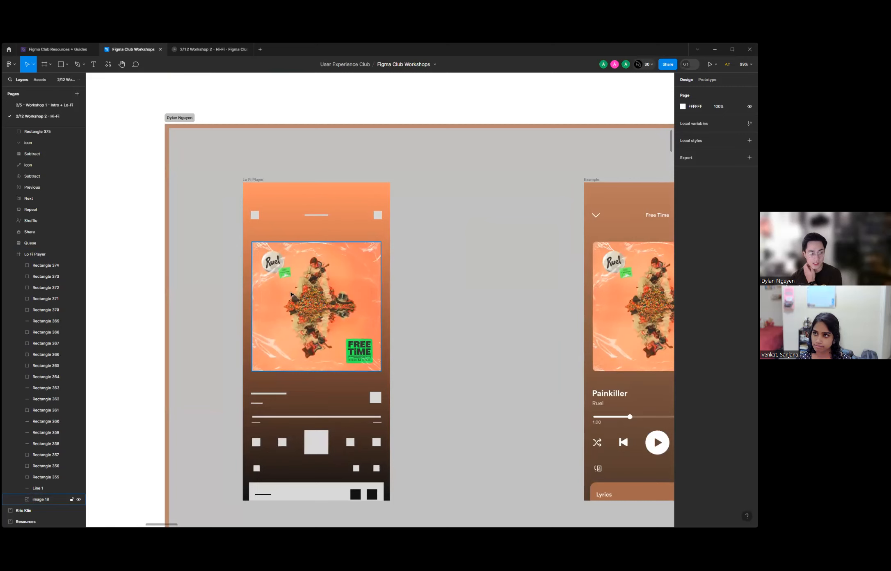
pyautogui.scroll(-3, 268, 289)
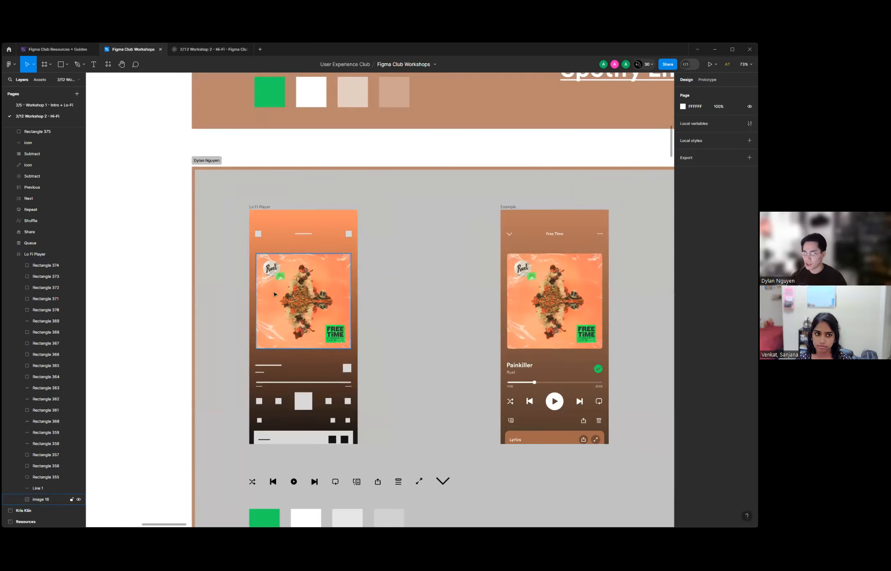
pyautogui.scroll(4, 310, 337)
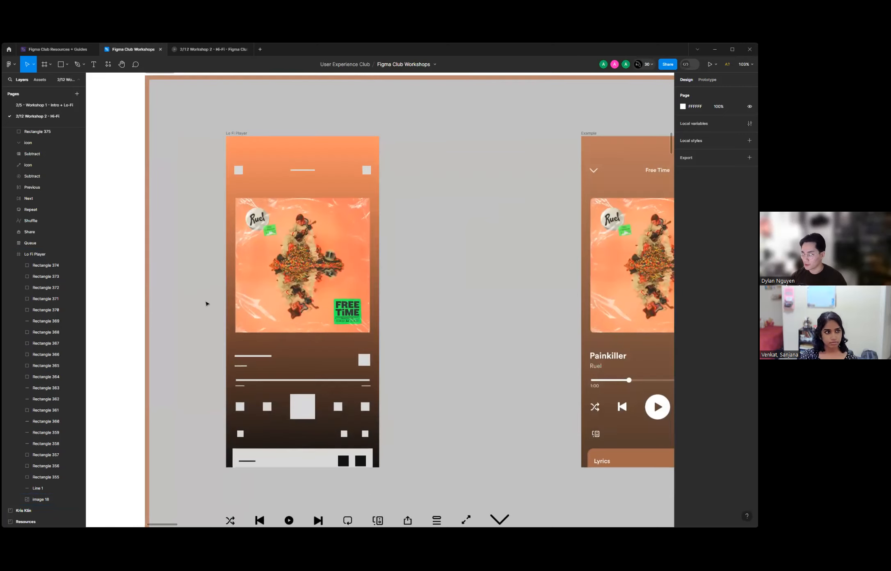
pyautogui.scroll(-4, 205, 304)
pyautogui.scroll(5, 223, 219)
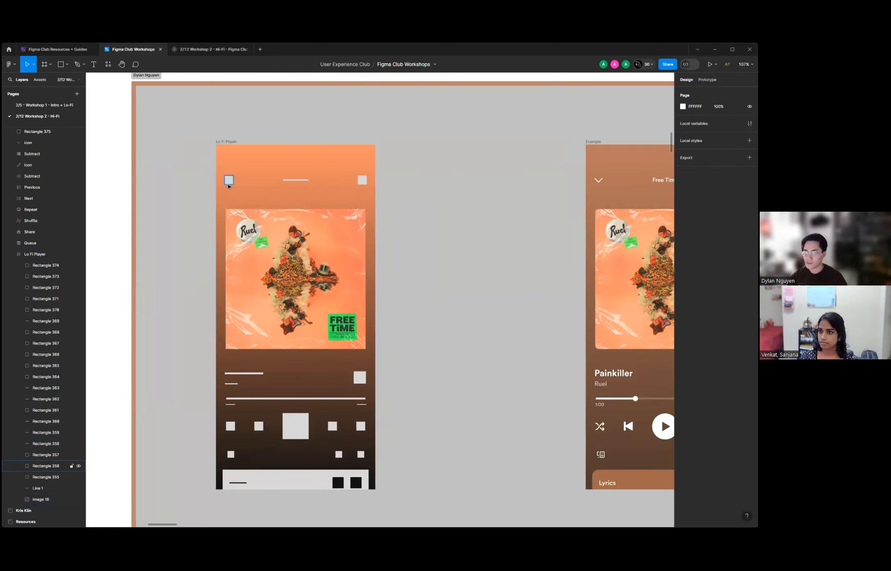
pyautogui.scroll(-4, 169, 190)
# Delete the placeholder line in the header of the demo section's Lo-Fi Player, between the two grey squares.
pyautogui.scroll(5, 172, 184)
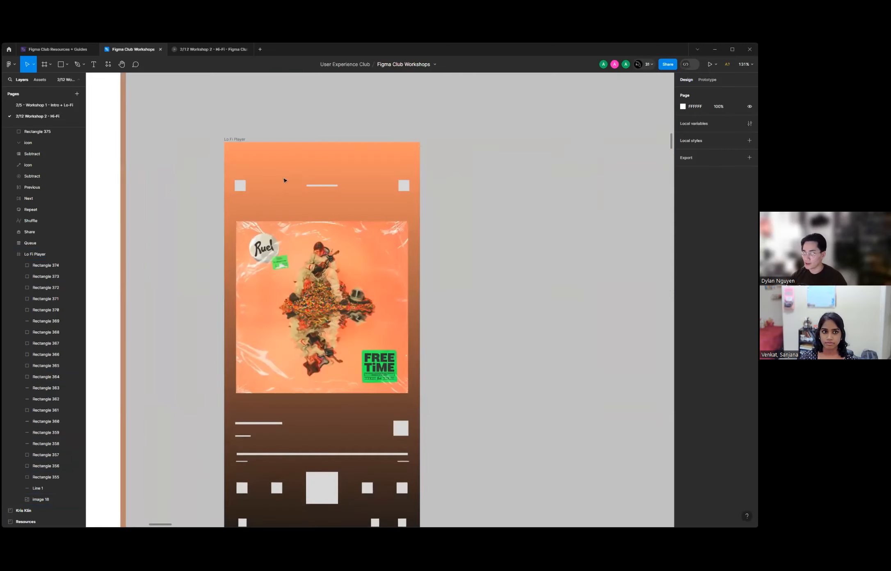
pyautogui.scroll(1, 296, 185)
pyautogui.scroll(5, 275, 190)
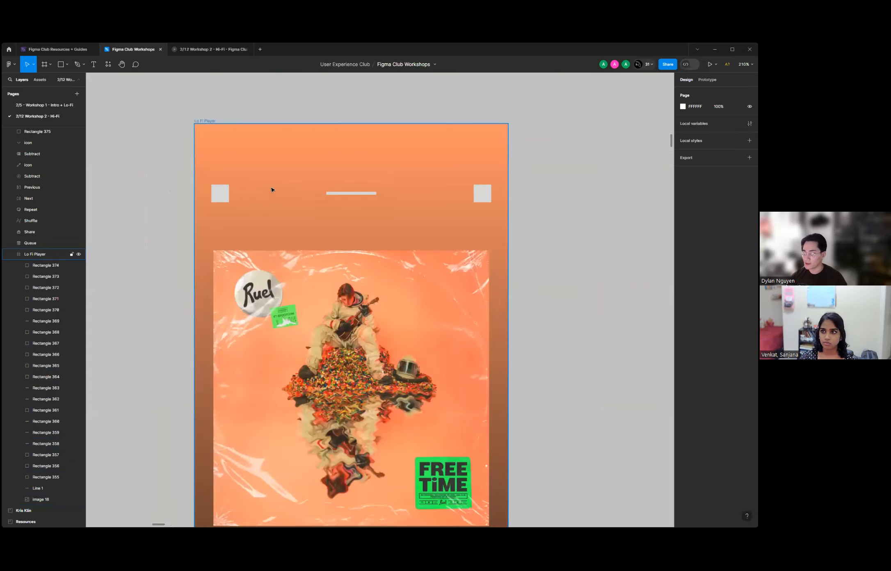
pyautogui.scroll(-4, 254, 200)
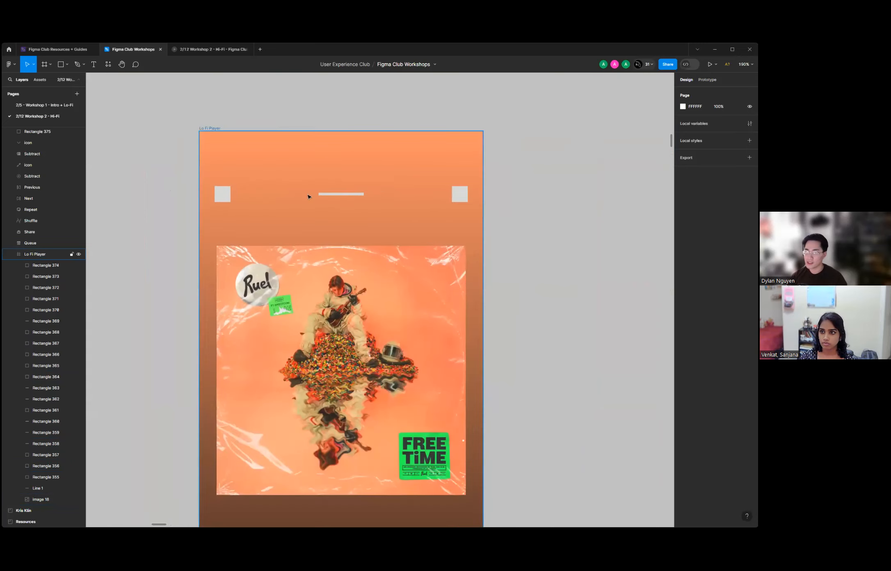
pyautogui.scroll(4, 334, 185)
pyautogui.scroll(1, 348, 163)
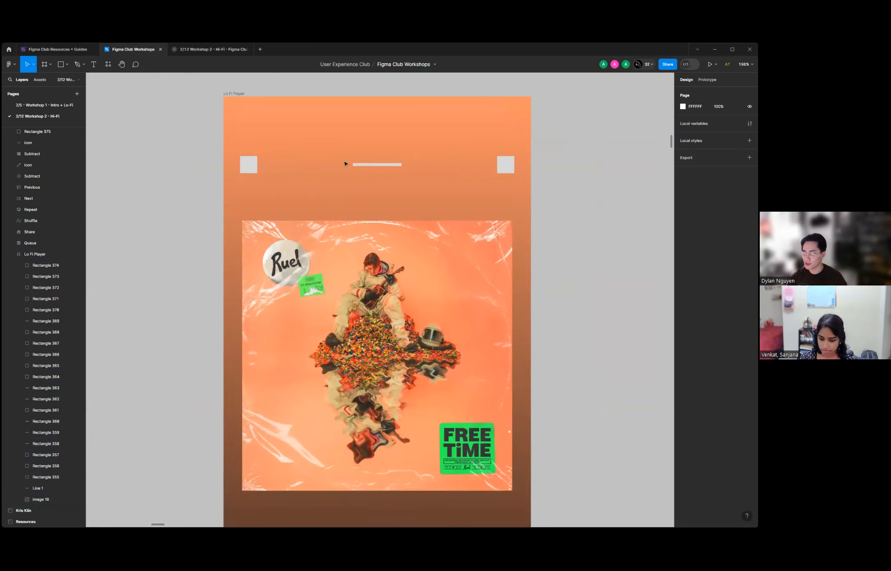
pyautogui.scroll(2, 344, 164)
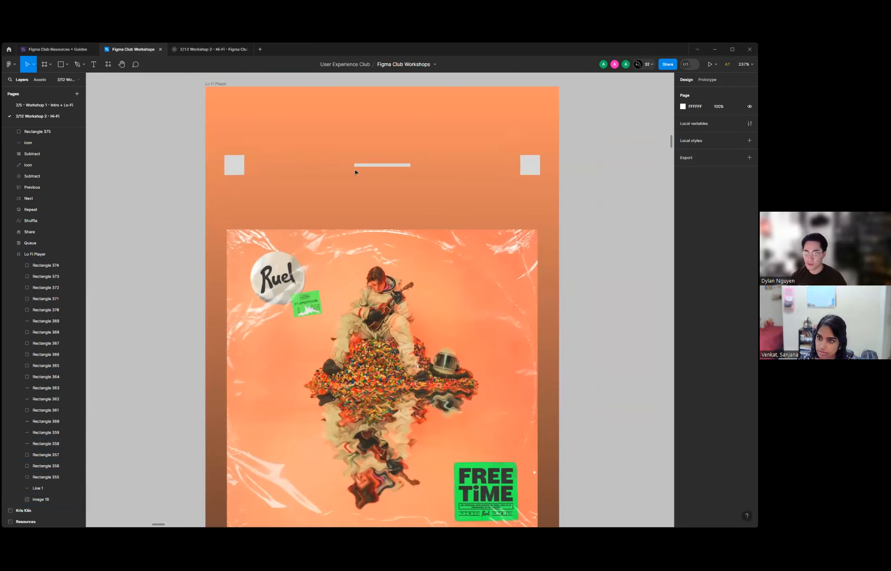
pyautogui.click(387, 165)
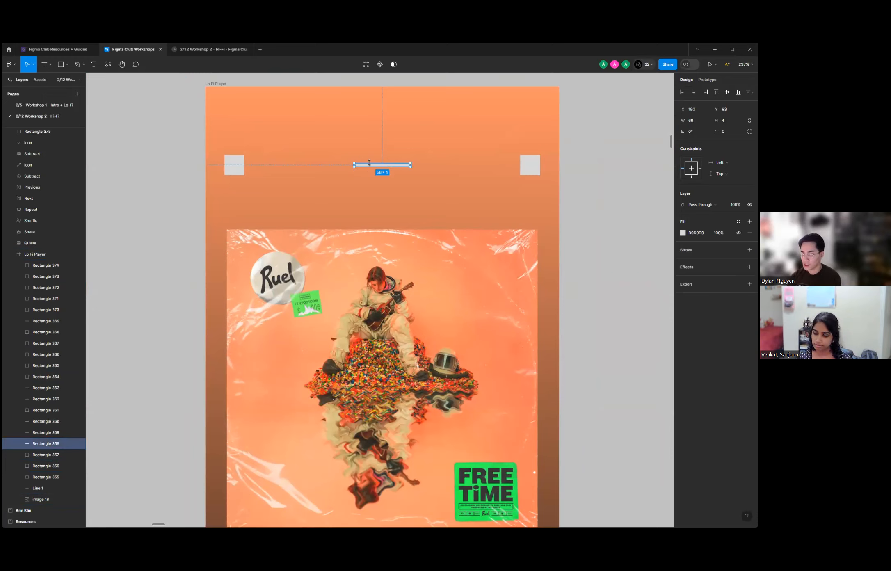
pyautogui.press('Delete')
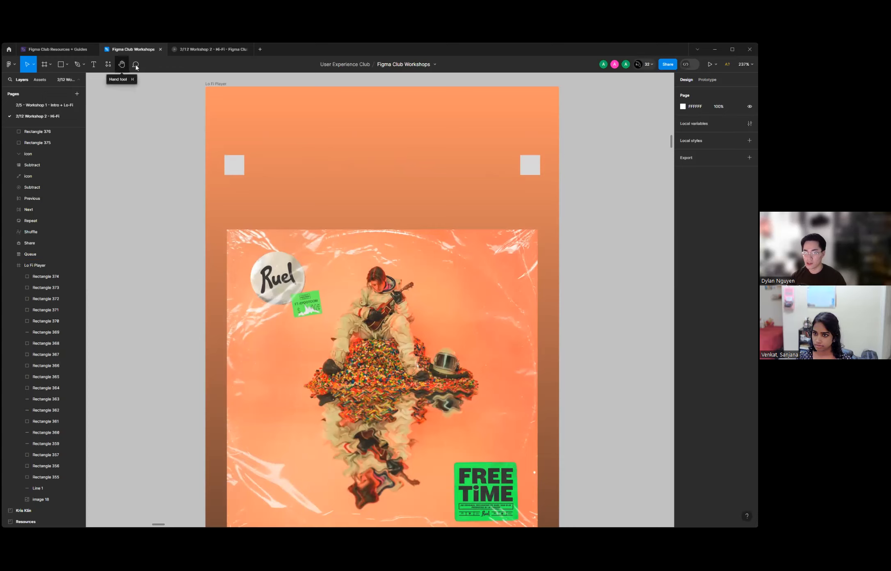
# Add the text "Free Time" to the Lo-Fi Player's header and place it midway between the two grey squares.
pyautogui.click(94, 66)
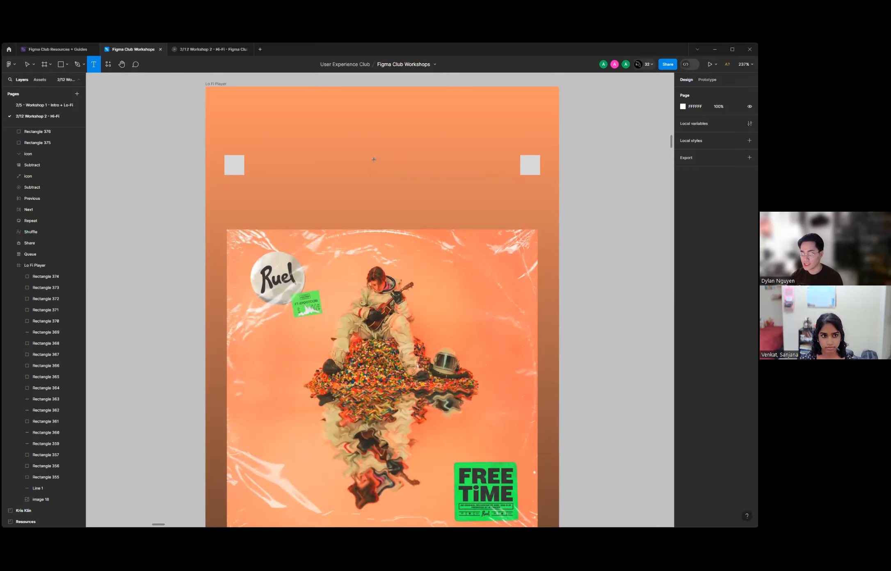
pyautogui.click(399, 165)
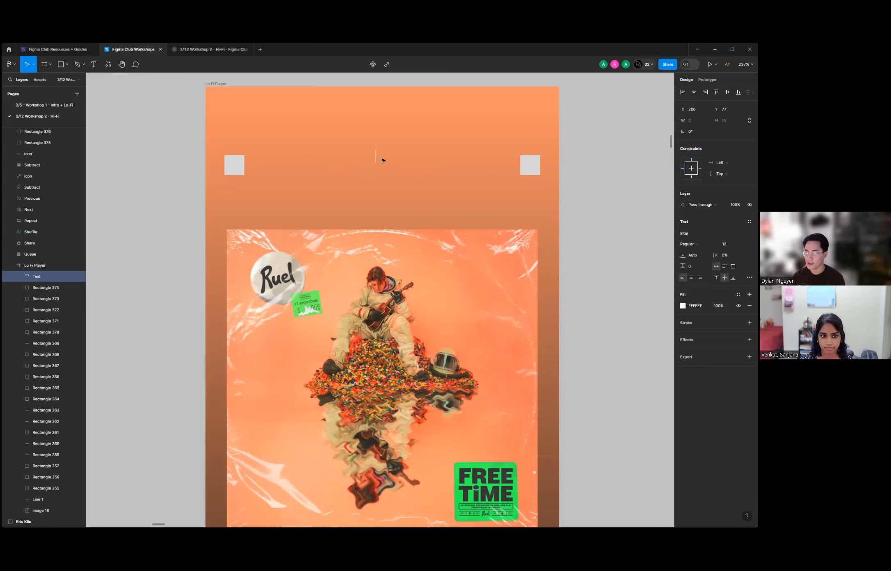
pyautogui.write('Free Time')
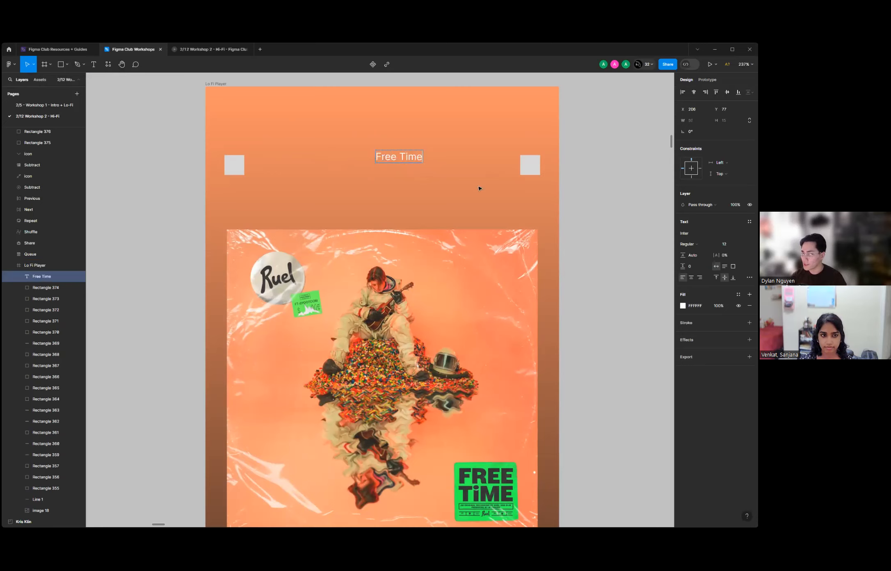
pyautogui.press('Escape')
pyautogui.moveTo(408, 159)
pyautogui.mouseDown()
pyautogui.moveTo(388, 163)
pyautogui.moveTo(396, 167)
pyautogui.mouseUp()
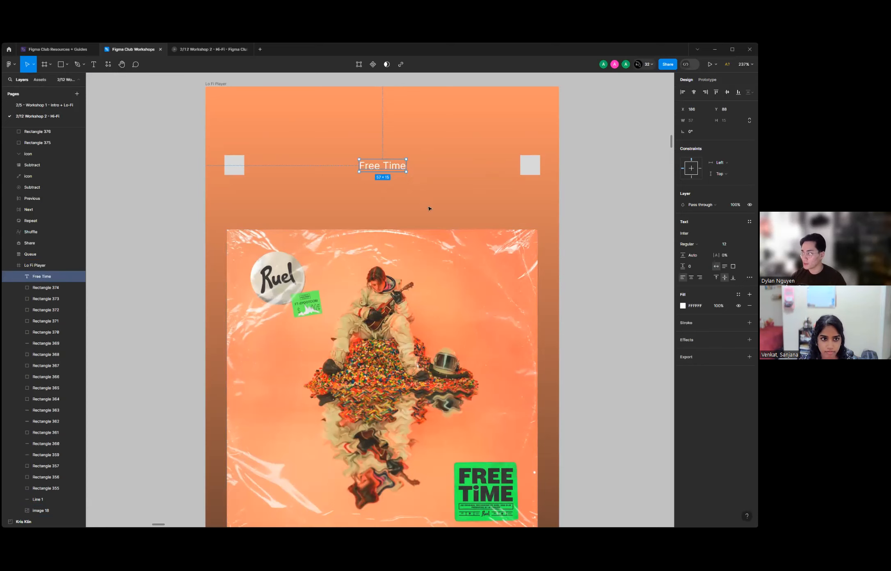
pyautogui.scroll(-3, 359, 183)
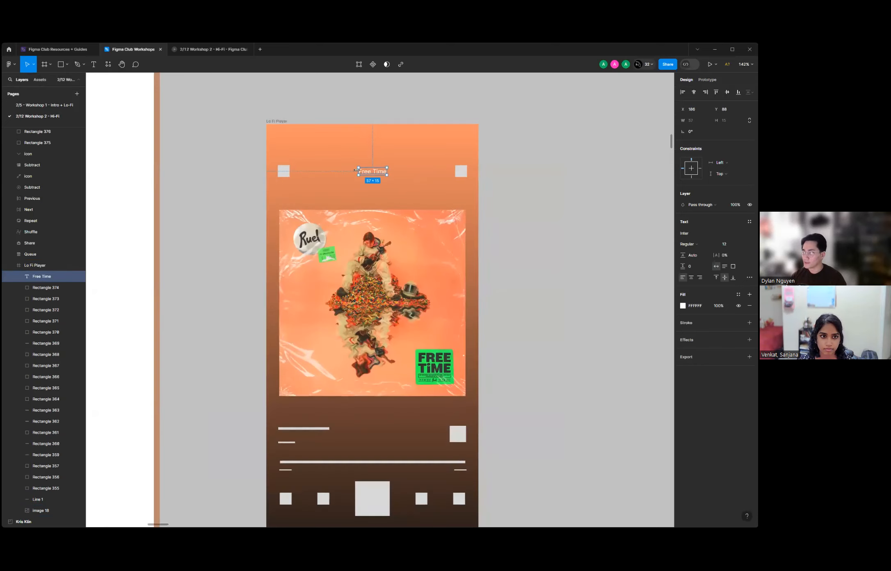
pyautogui.scroll(5, 383, 165)
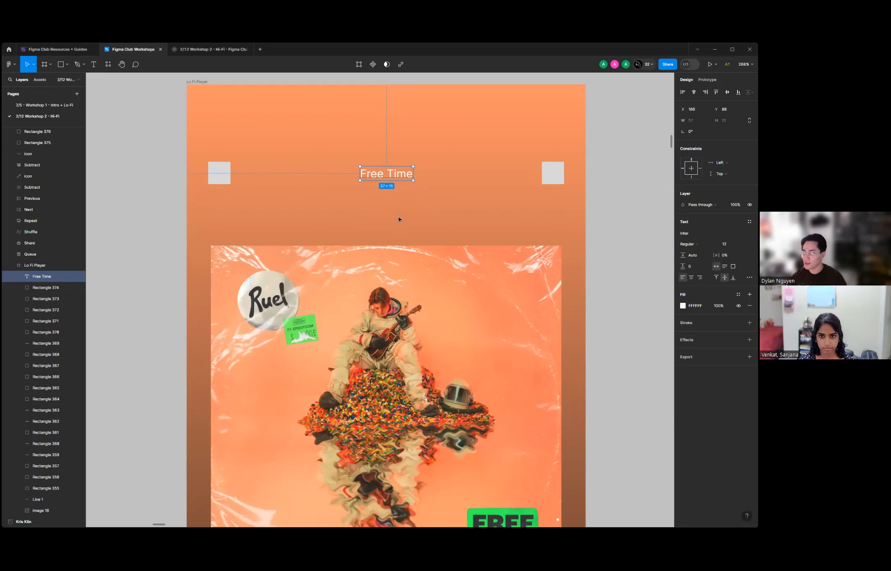
pyautogui.scroll(-10, 348, 185)
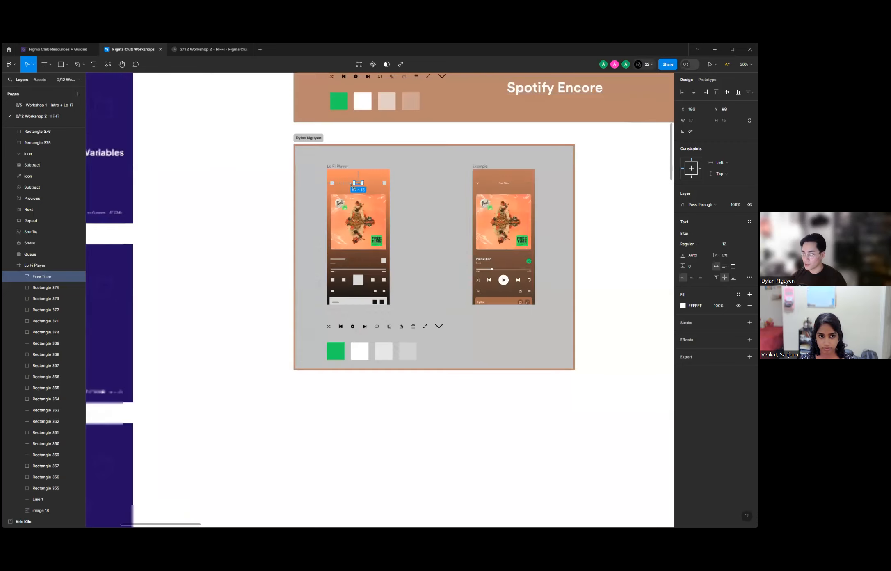
pyautogui.scroll(10, 354, 185)
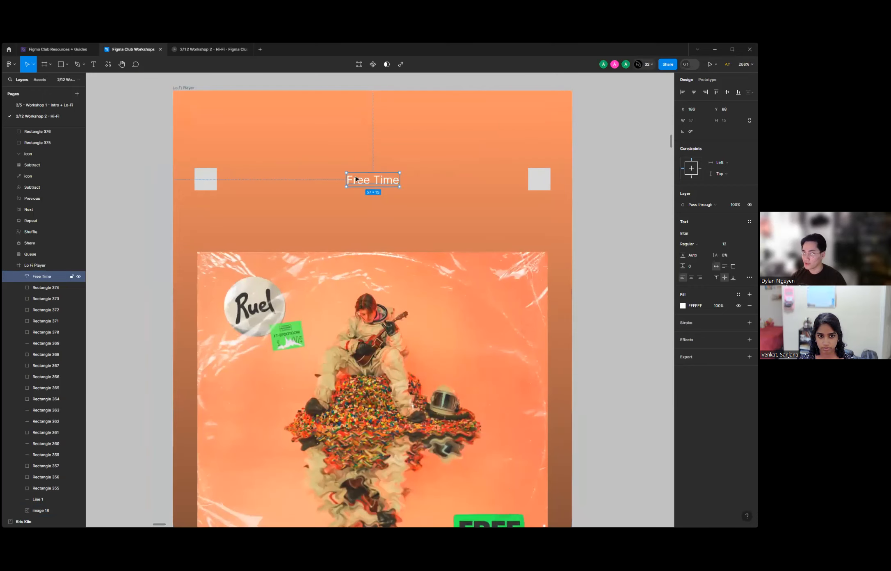
pyautogui.scroll(2, 346, 168)
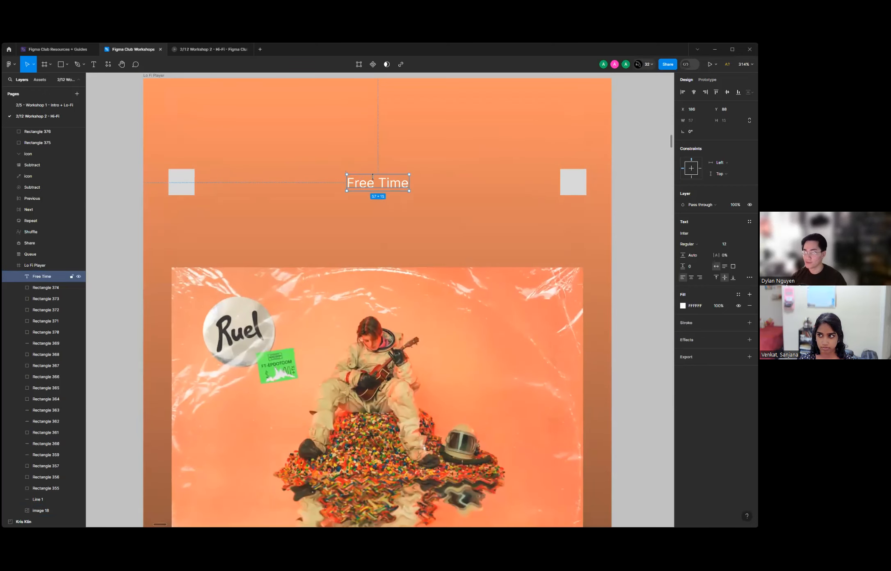
pyautogui.scroll(1, 370, 180)
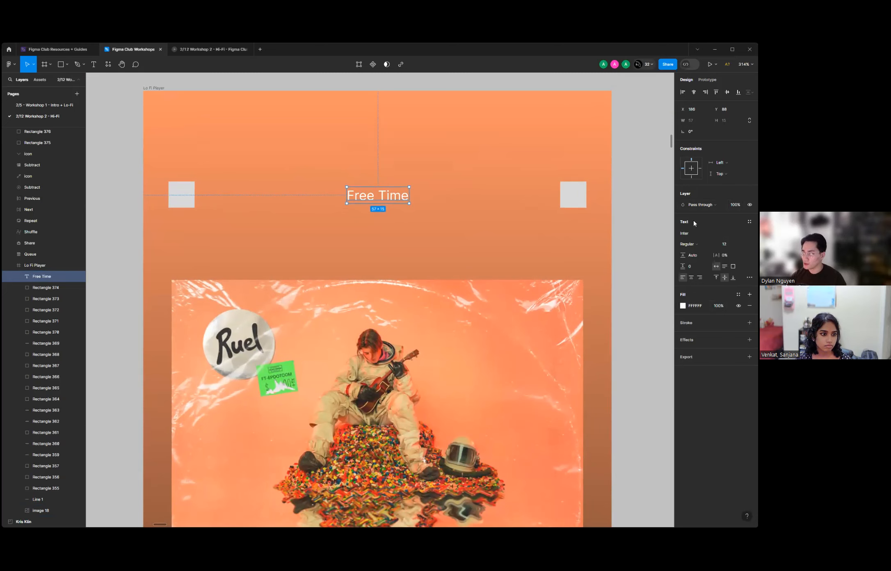
# Search the fonts for "cir" and set the "Free Time" header text to Circular Spotify Text.
pyautogui.click(690, 234)
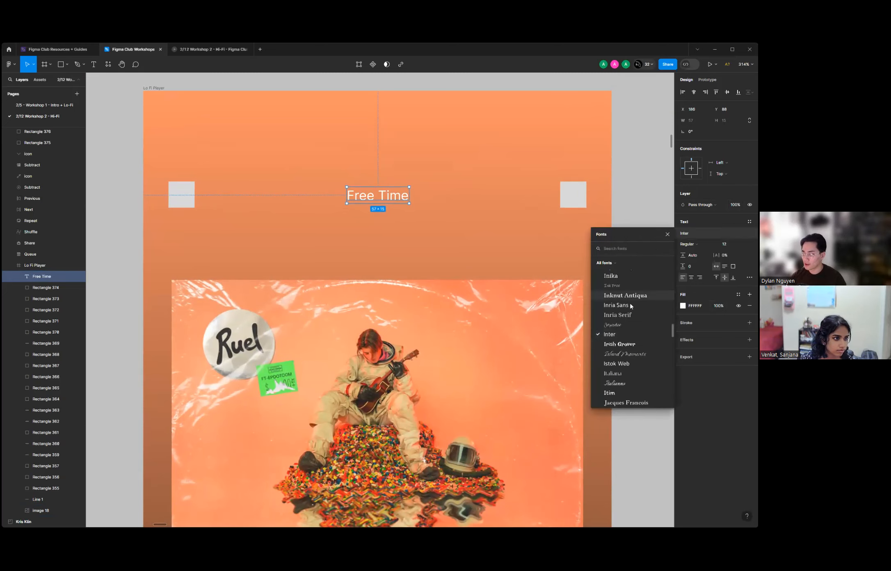
pyautogui.scroll(-10, 632, 314)
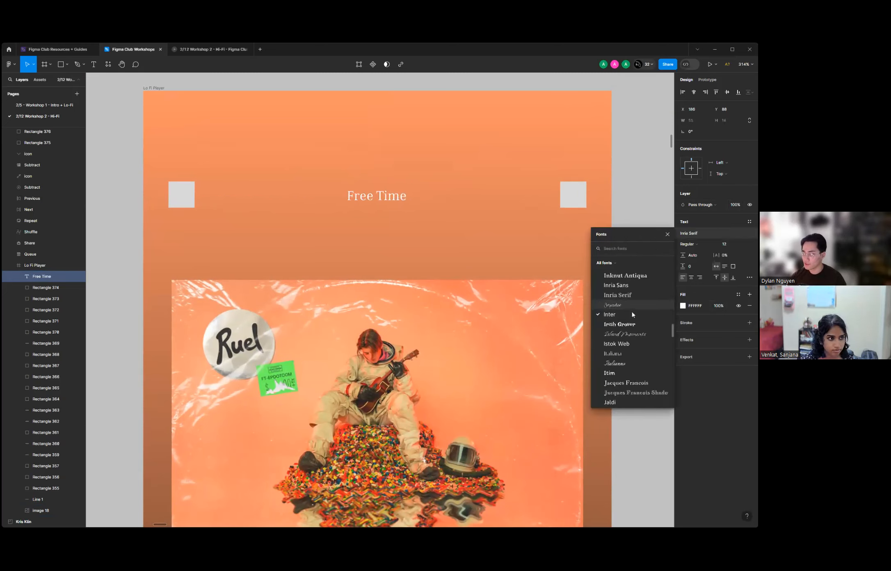
pyautogui.scroll(8, 630, 323)
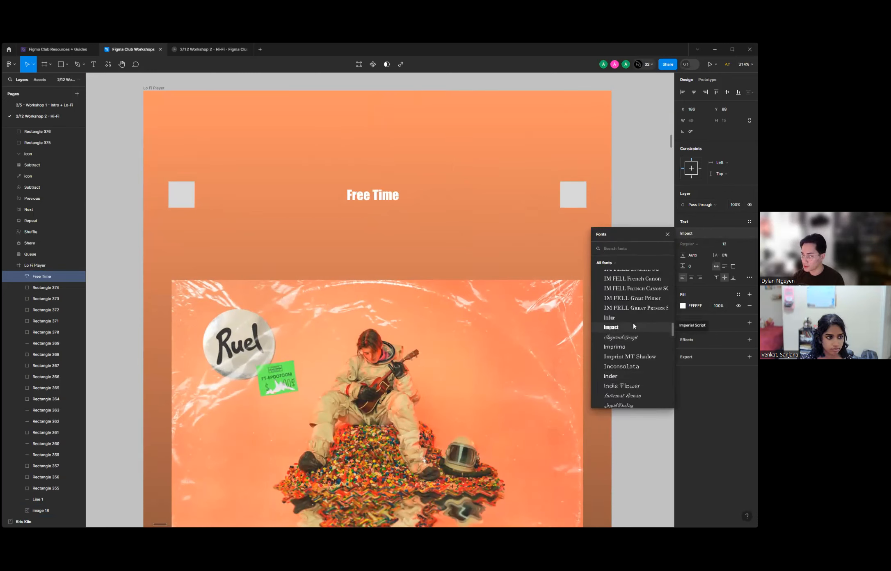
pyautogui.write('cir')
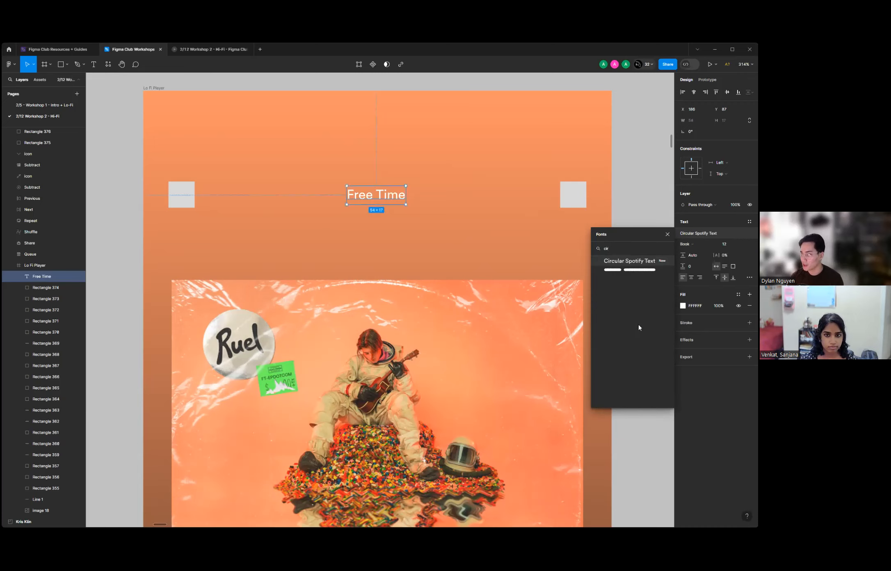
pyautogui.click(646, 264)
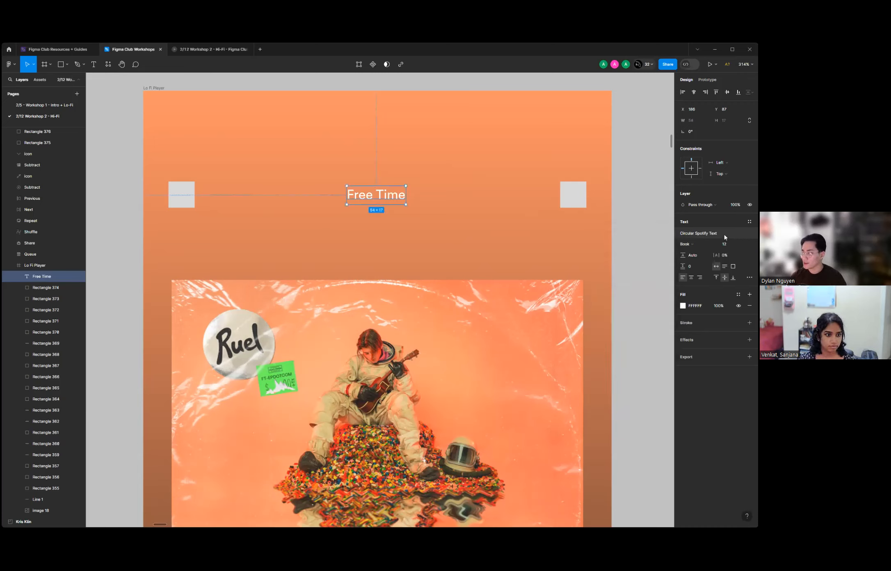
# Keep the "Free Time" text in the Book weight and set its font size to 14.
pyautogui.click(692, 244)
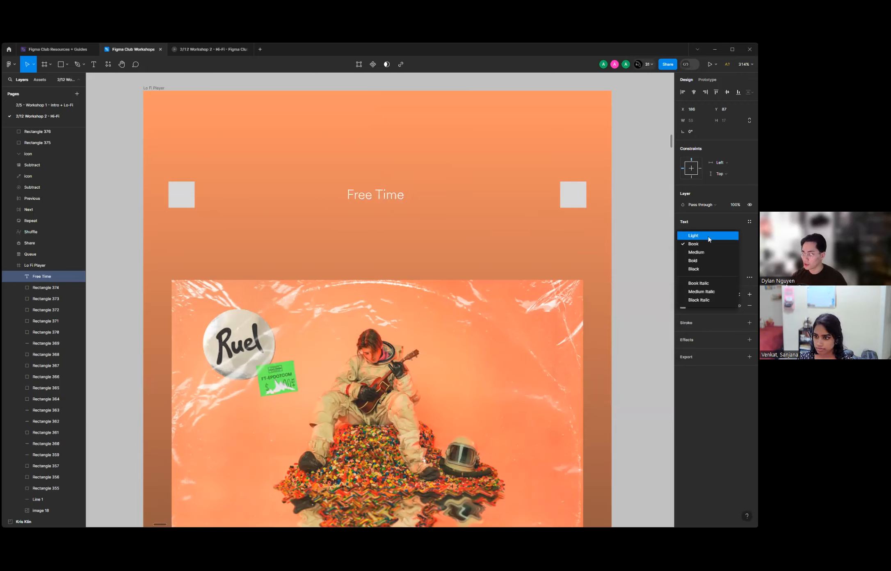
pyautogui.click(708, 244)
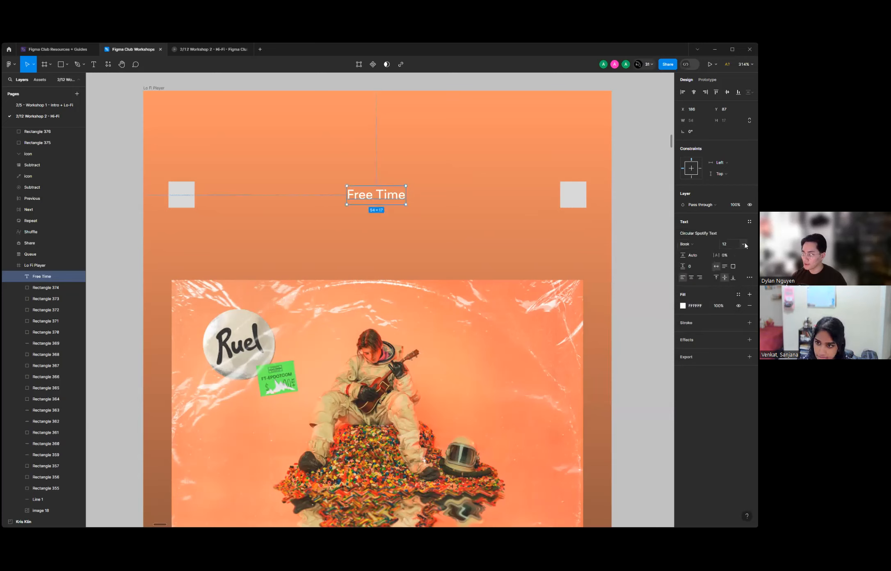
pyautogui.click(742, 244)
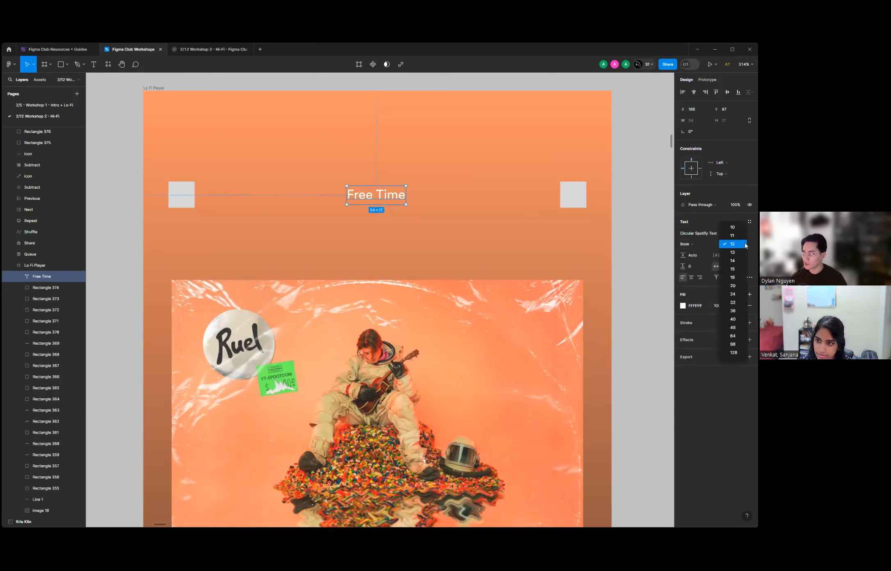
pyautogui.click(735, 264)
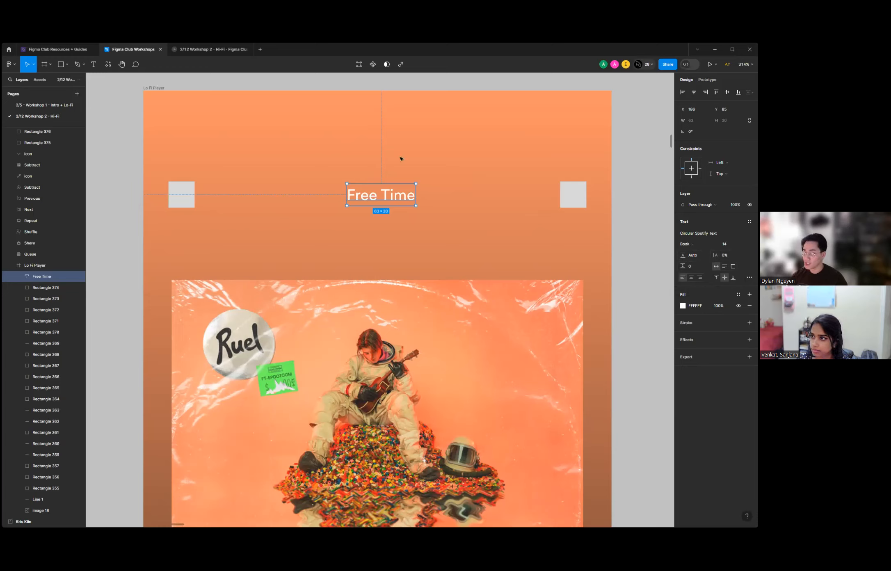
# Set the "Free Time" text's alignment to centre and centre the text horizontally in the Lo-Fi Player frame.
pyautogui.click(691, 277)
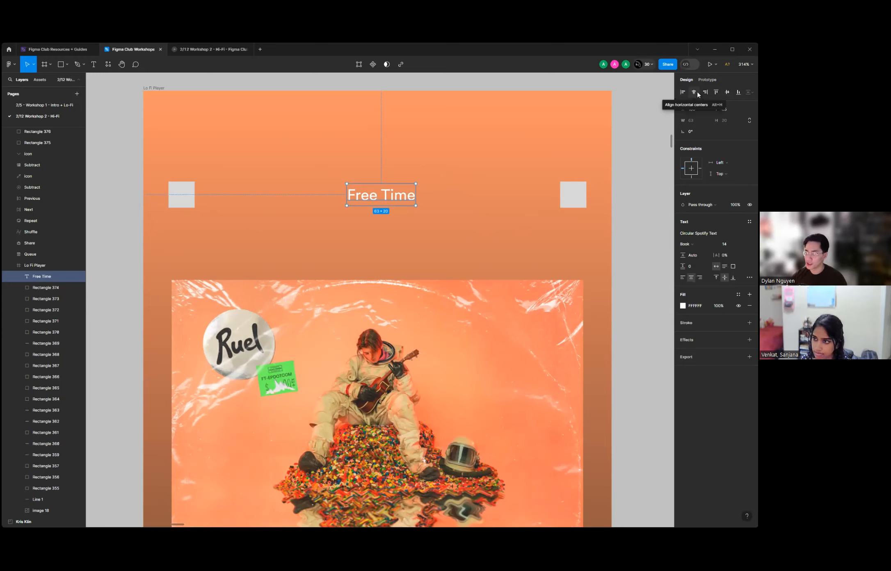
pyautogui.click(693, 92)
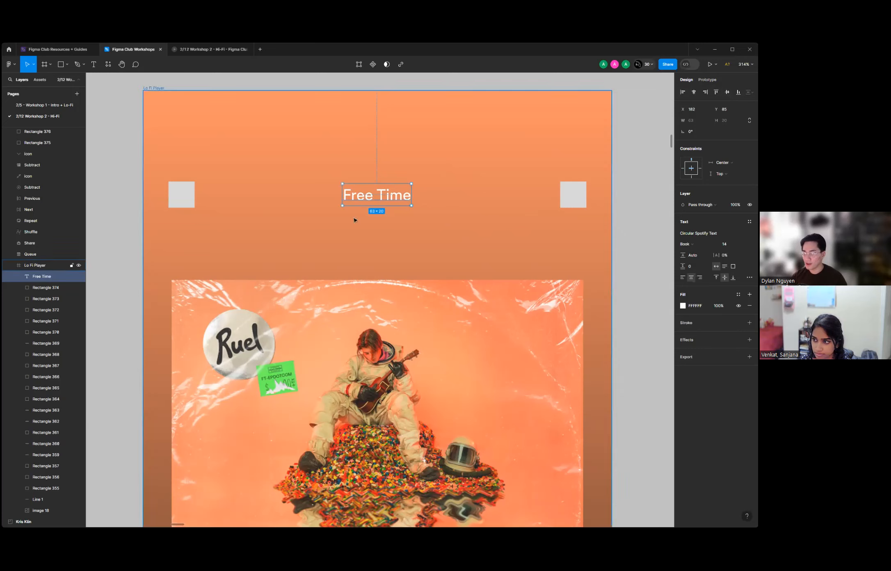
pyautogui.keyDown('ctrl'); pyautogui.scroll(-5, 357, 211); pyautogui.keyUp('ctrl')
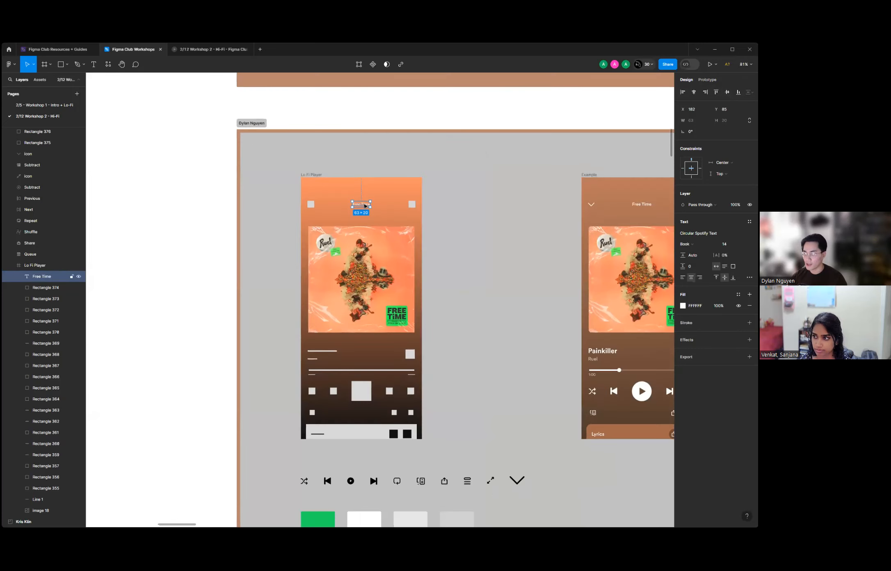
pyautogui.scroll(2, 359, 208)
pyautogui.scroll(-10, 371, 207)
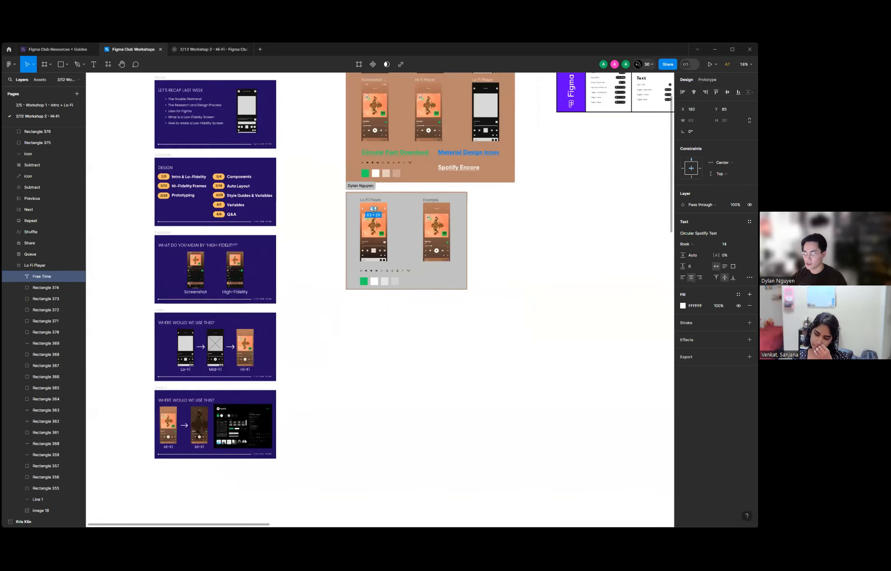
pyautogui.scroll(12, 365, 203)
pyautogui.scroll(5, 363, 201)
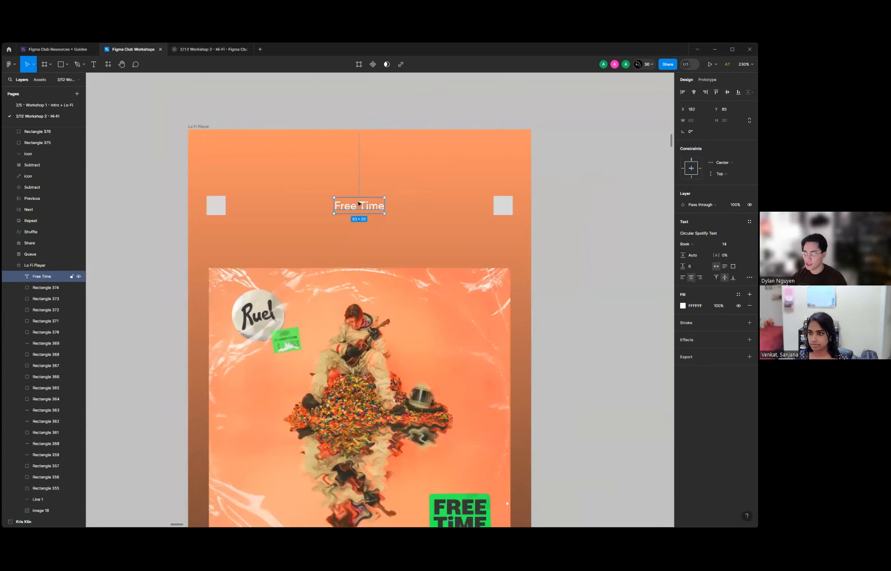
pyautogui.scroll(-8, 368, 194)
pyautogui.scroll(7, 373, 189)
pyautogui.scroll(-6, 375, 185)
pyautogui.scroll(10, 374, 191)
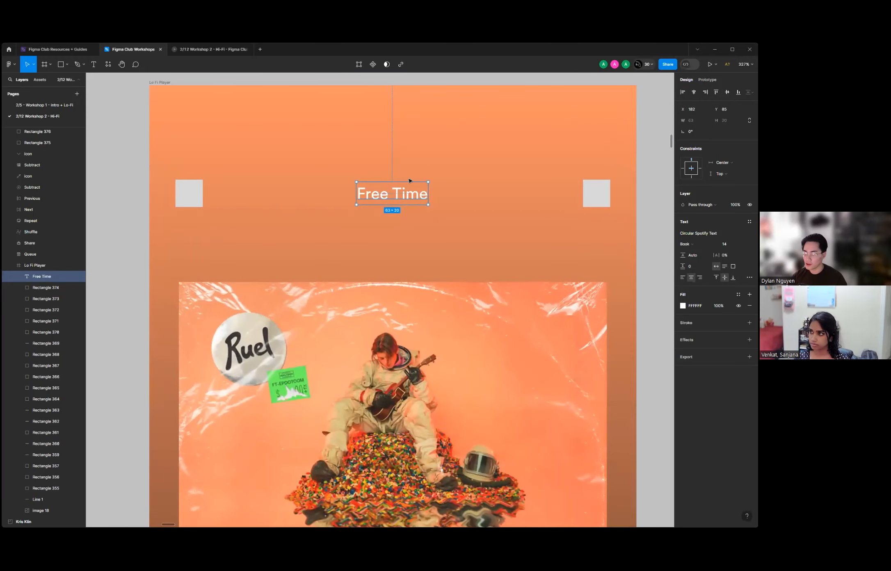
pyautogui.scroll(2, 397, 176)
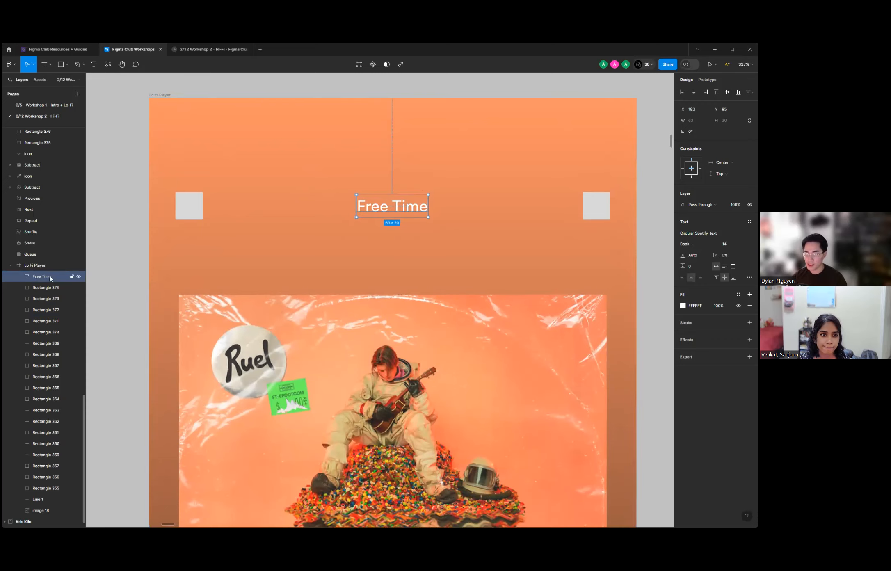
pyautogui.click(381, 143)
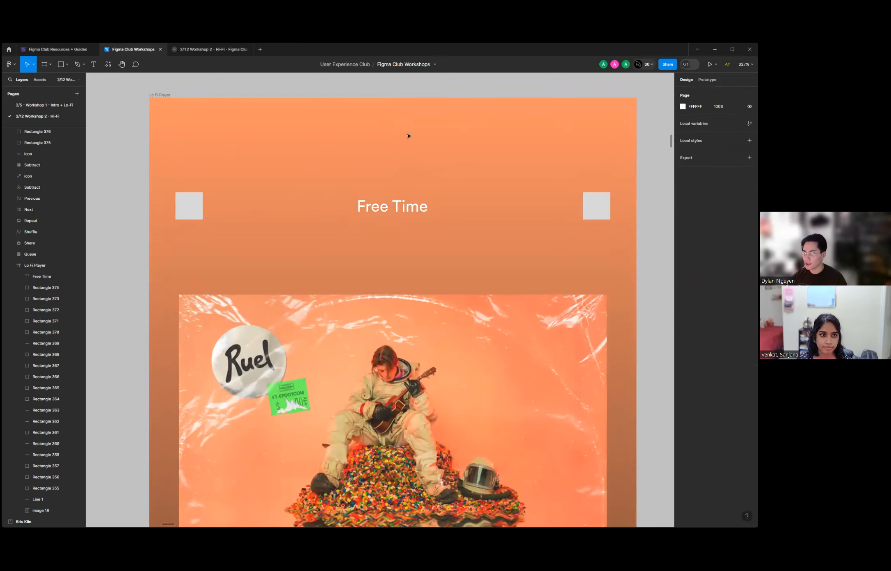
pyautogui.scroll(-2, 404, 190)
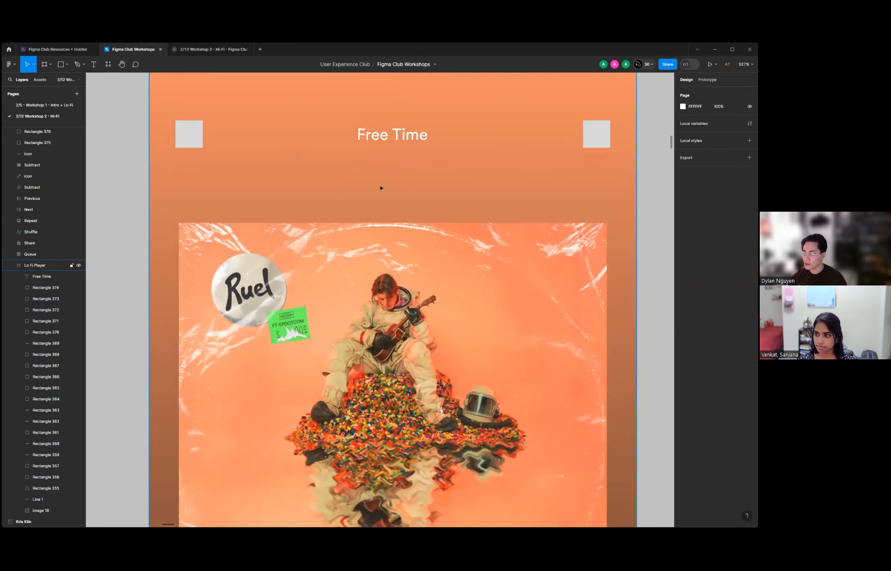
# Compare the placeholder bars below the Lo-Fi Player's album cover with the song title and artist lines in the Example frame.
pyautogui.scroll(-10, 382, 190)
pyautogui.scroll(-3, 322, 240)
pyautogui.click(308, 249)
pyautogui.scroll(5, 361, 299)
pyautogui.scroll(3, 379, 307)
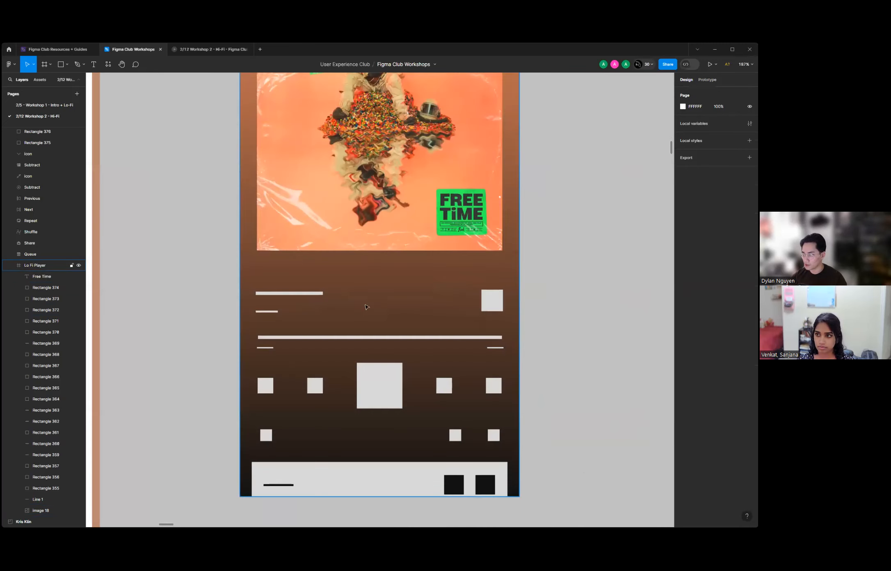
pyautogui.scroll(-1, 340, 291)
pyautogui.scroll(-5, 340, 291)
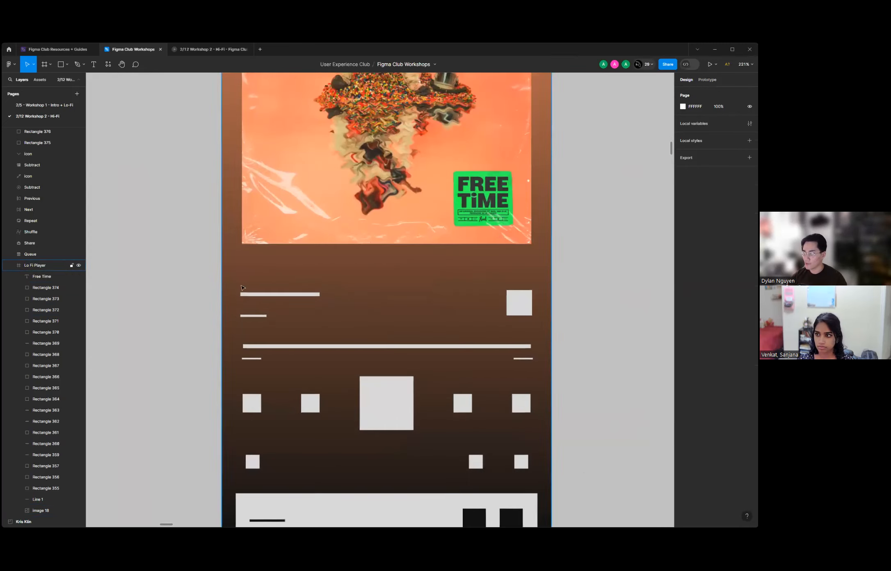
pyautogui.scroll(5, 208, 292)
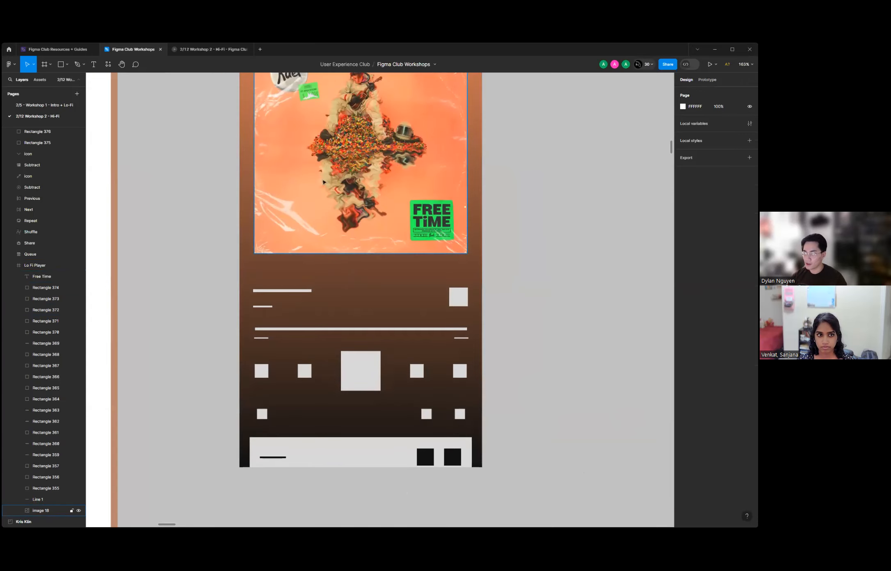
pyautogui.scroll(3, 328, 283)
pyautogui.scroll(-3, 318, 292)
pyautogui.scroll(4, 318, 290)
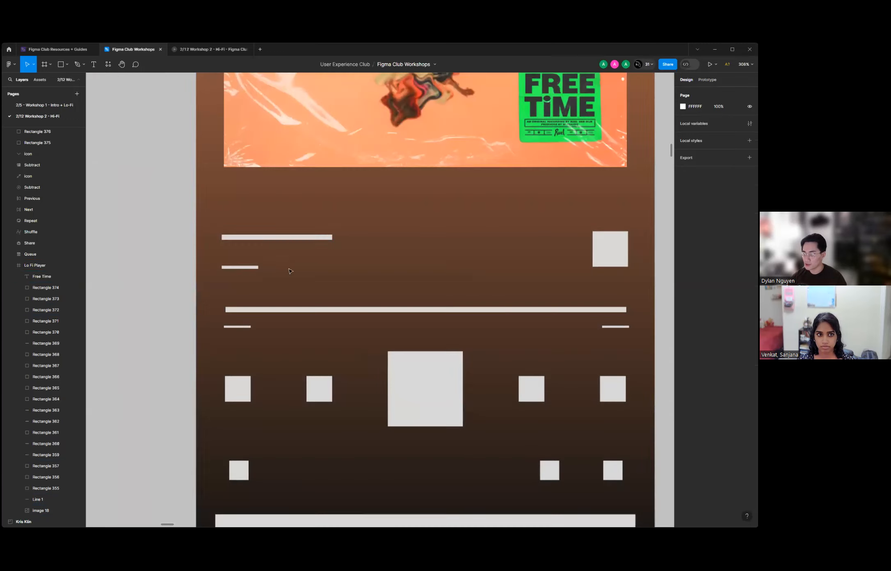
pyautogui.scroll(-6, 322, 247)
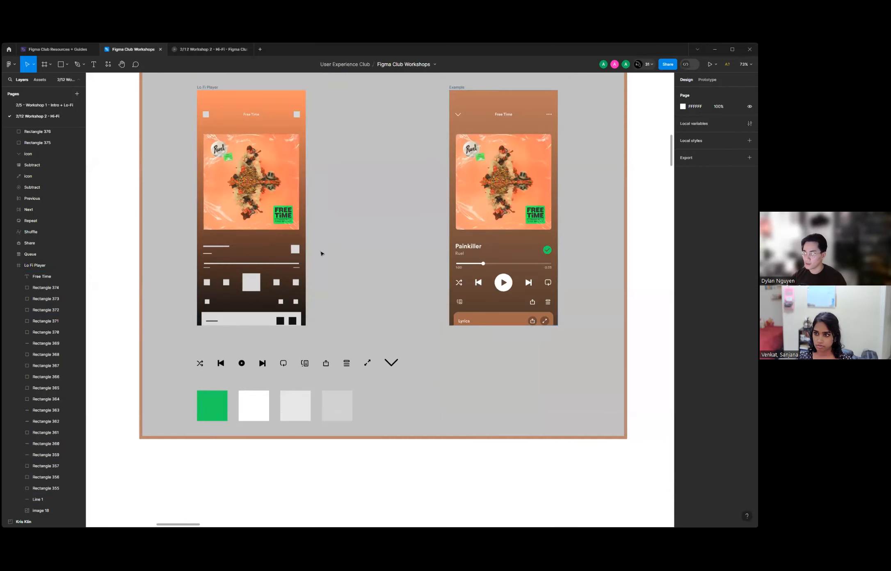
pyautogui.scroll(3, 465, 248)
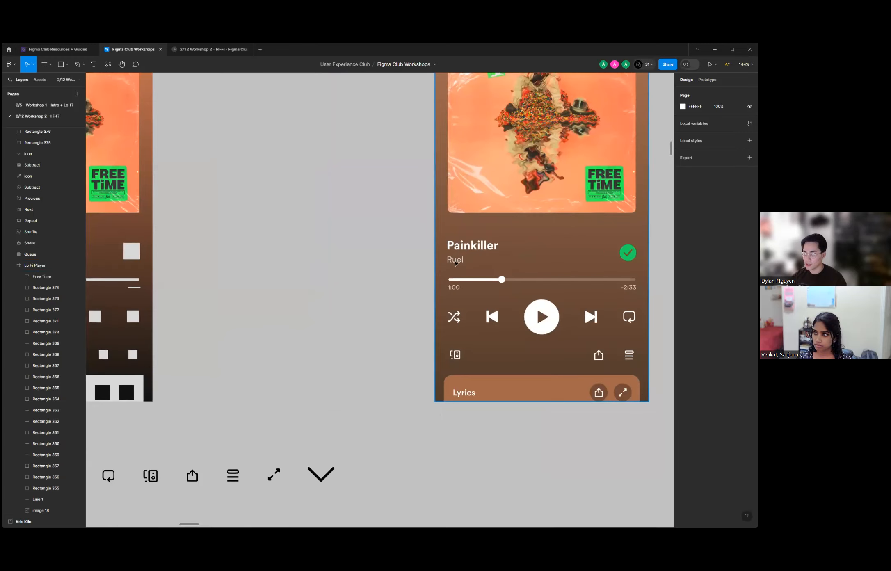
pyautogui.scroll(-4, 525, 249)
pyautogui.scroll(4, 225, 245)
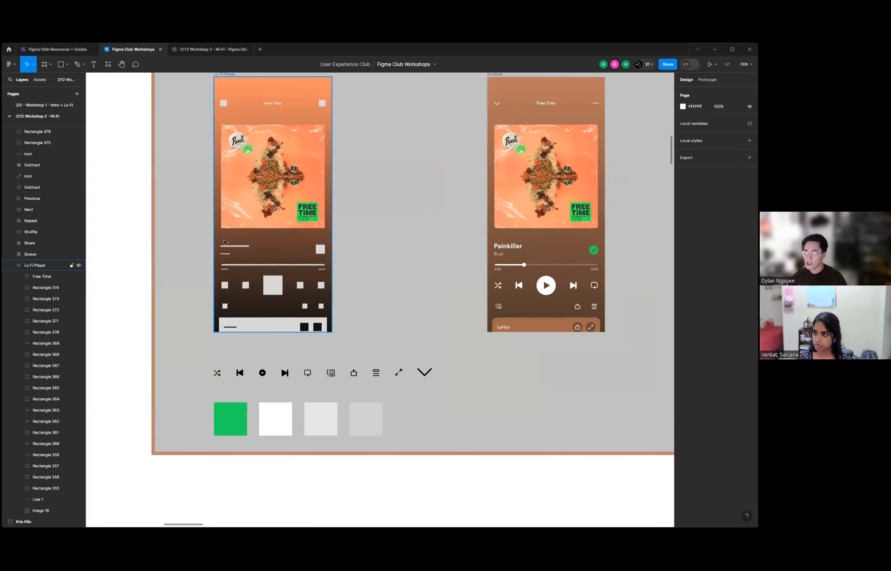
# Add the text "Painkiller" at the song-title placeholder below the Lo-Fi Player's album cover and delete that placeholder bar.
pyautogui.scroll(4, 225, 244)
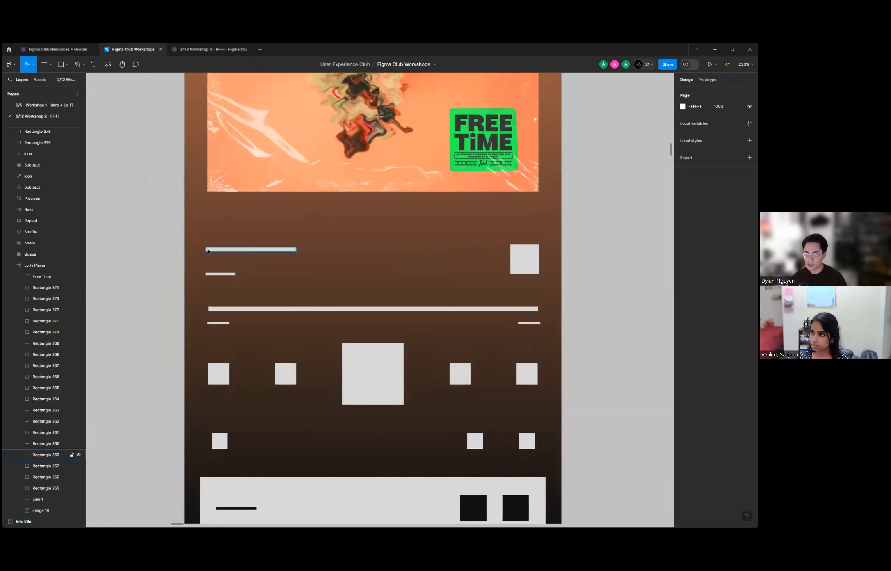
pyautogui.scroll(4, 223, 250)
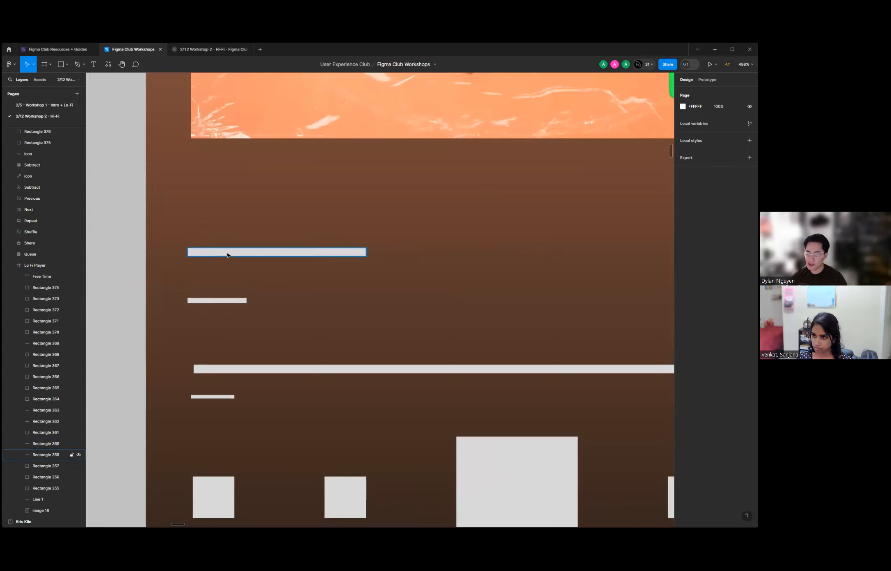
pyautogui.scroll(3, 217, 249)
pyautogui.scroll(-5, 217, 248)
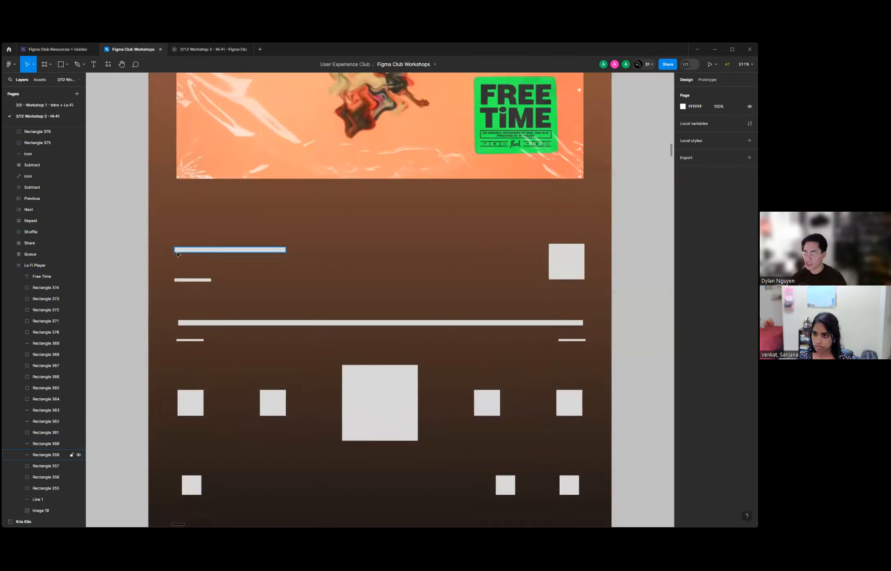
pyautogui.scroll(1, 216, 249)
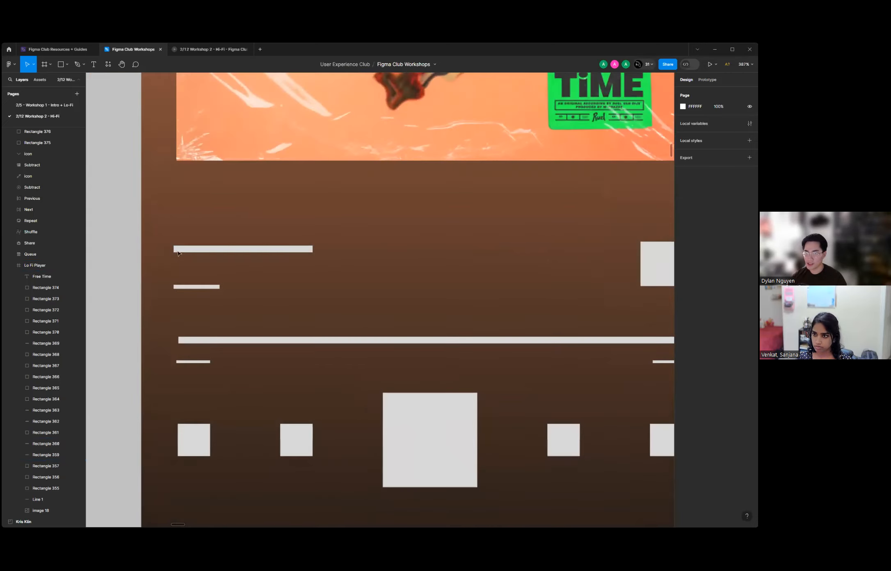
pyautogui.click(94, 64)
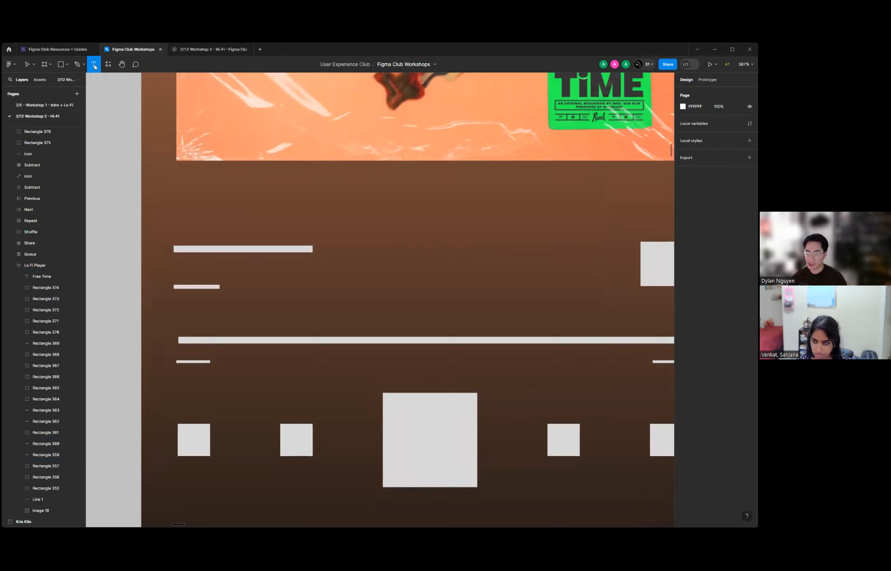
pyautogui.click(179, 248)
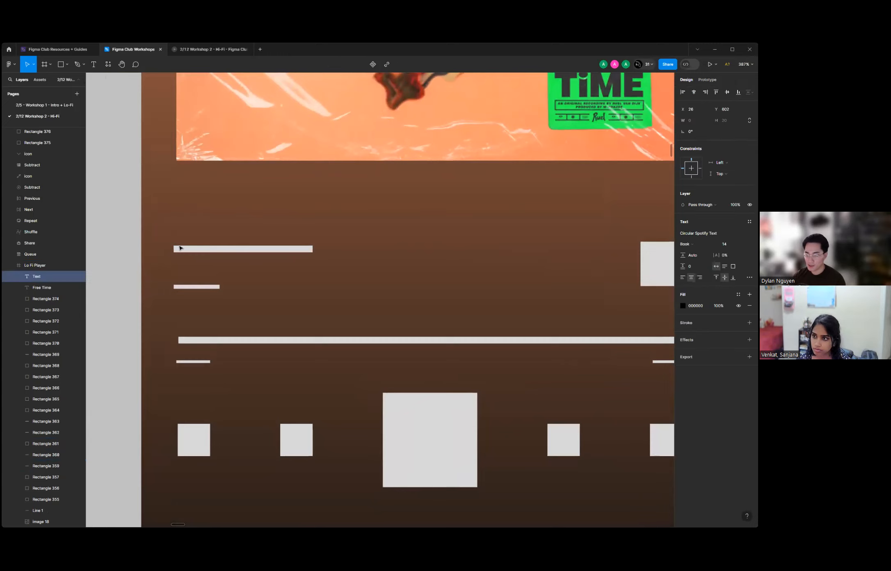
pyautogui.write('Pain')
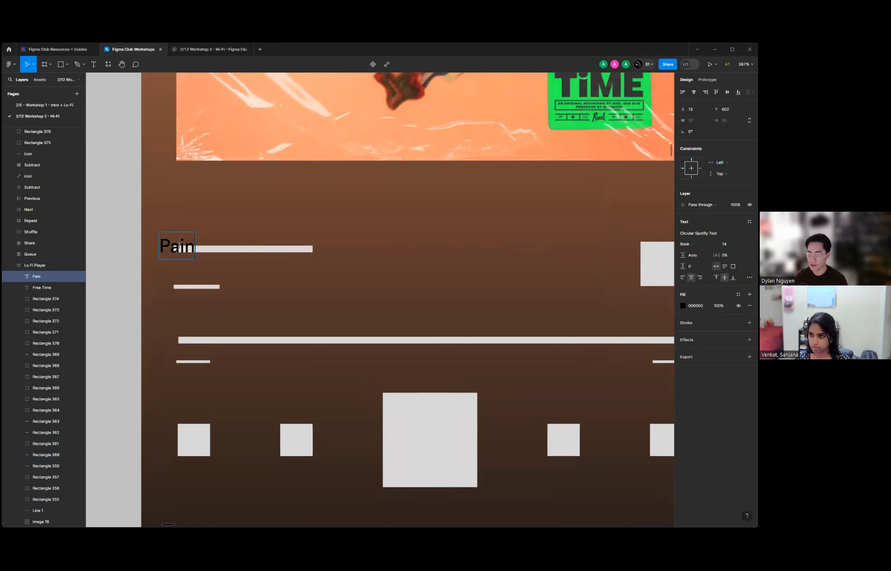
pyautogui.write('killer')
pyautogui.press('Escape')
pyautogui.click(238, 249)
pyautogui.press('Delete')
# Move the "Painkiller" title right to line up with the start of the artist placeholder bar and set its font size to 15.
pyautogui.click(184, 250)
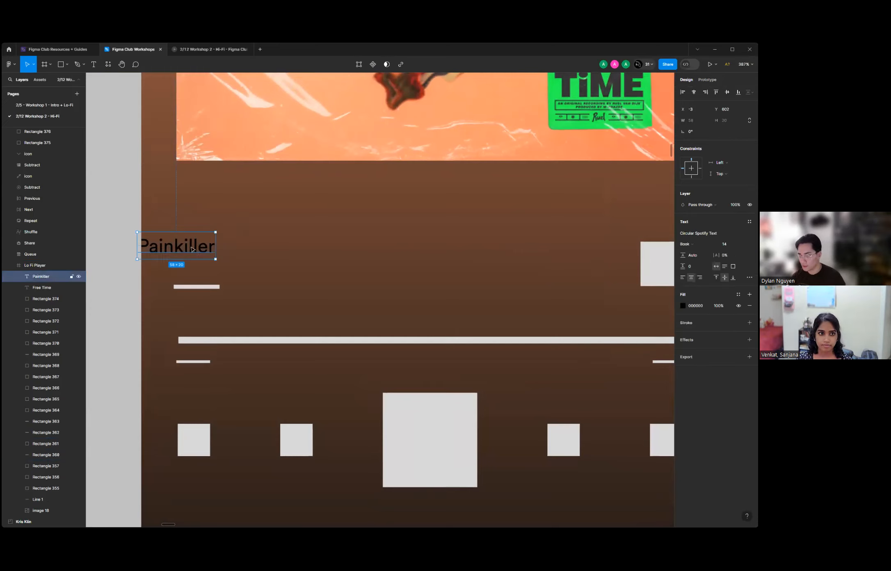
pyautogui.moveTo(184, 250); pyautogui.dragTo(220, 251)
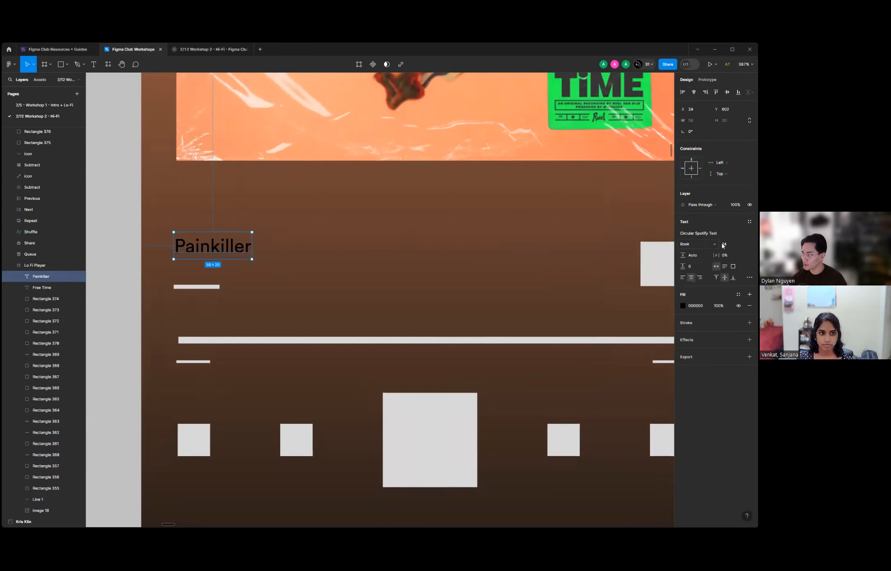
pyautogui.click(742, 244)
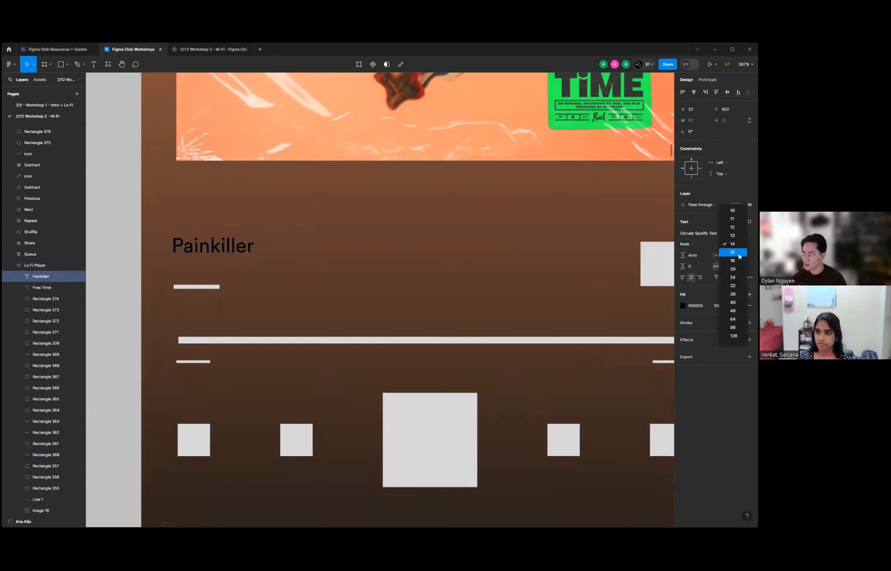
pyautogui.click(739, 252)
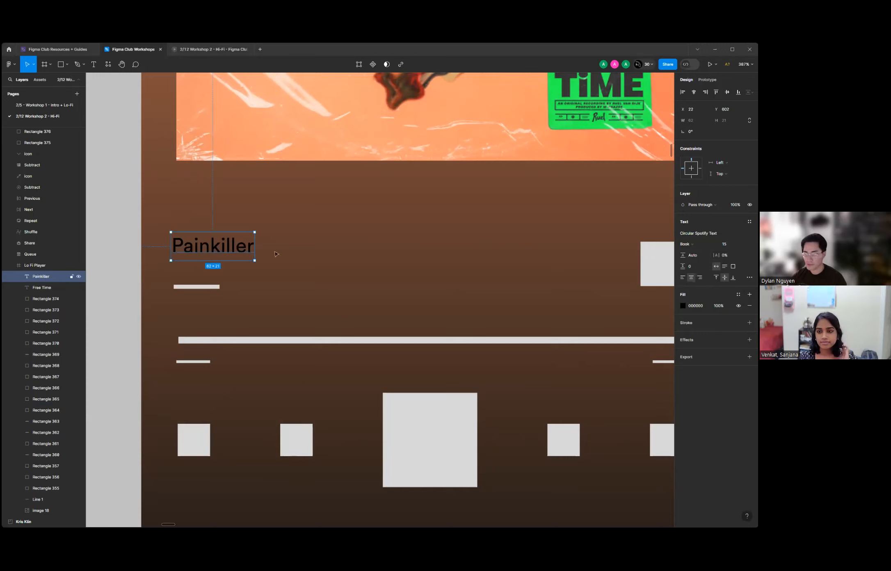
# Set the "Painkiller" title's fill colour to white (FFFFFF).
pyautogui.click(682, 306)
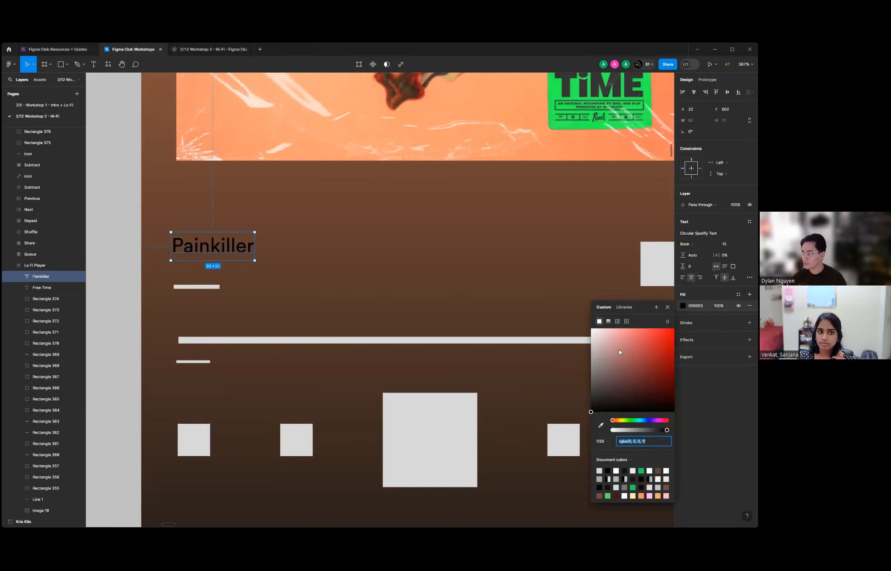
pyautogui.moveTo(619, 352); pyautogui.dragTo(527, 280)
pyautogui.click(110, 265)
# Review the Lo-Fi Player against the Example and the Resources board with its Hi-Fi Player, font and icon links.
pyautogui.scroll(-4, 196, 287)
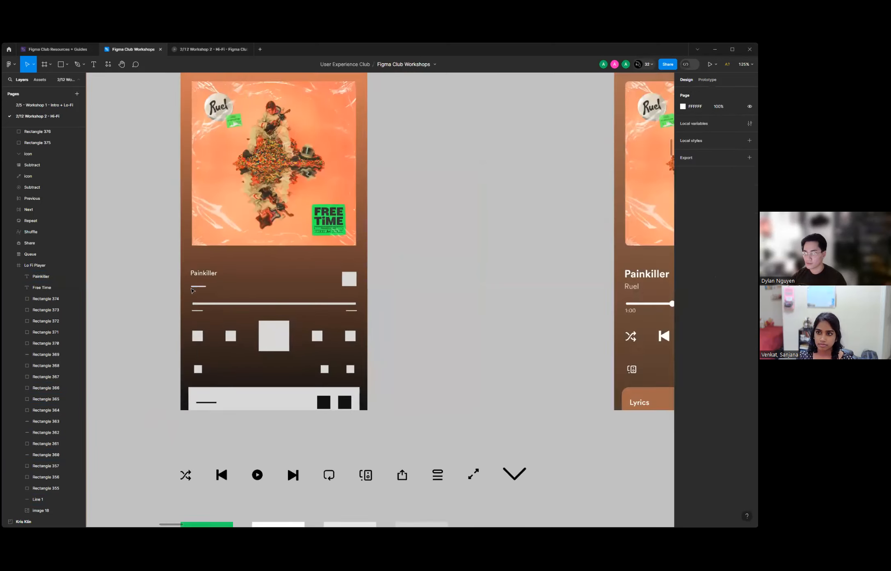
pyautogui.scroll(-5, 192, 291)
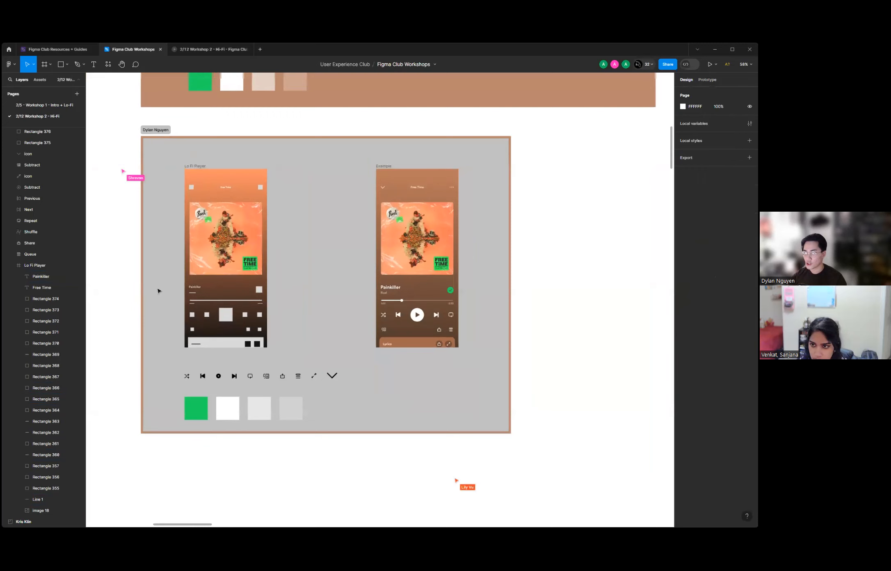
pyautogui.scroll(-3, 158, 290)
pyautogui.scroll(6, 255, 262)
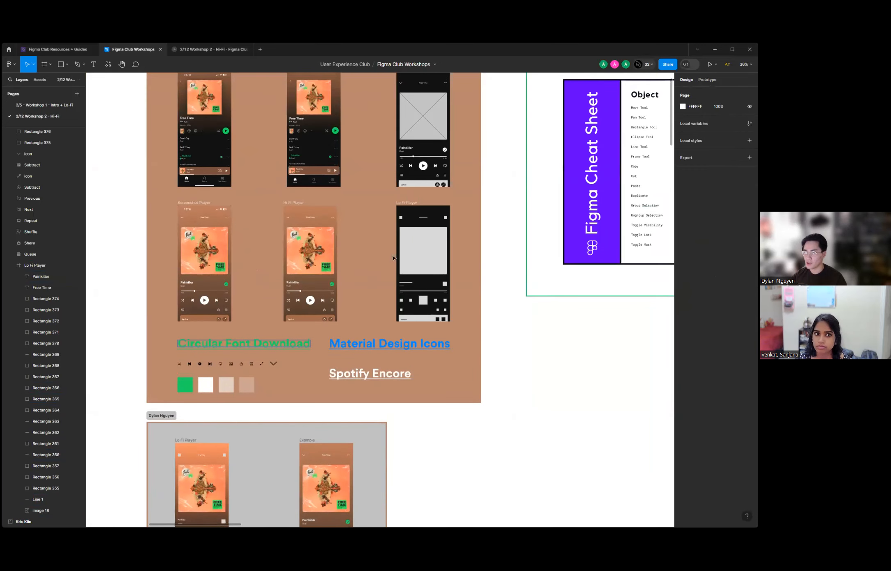
pyautogui.scroll(-3, 393, 258)
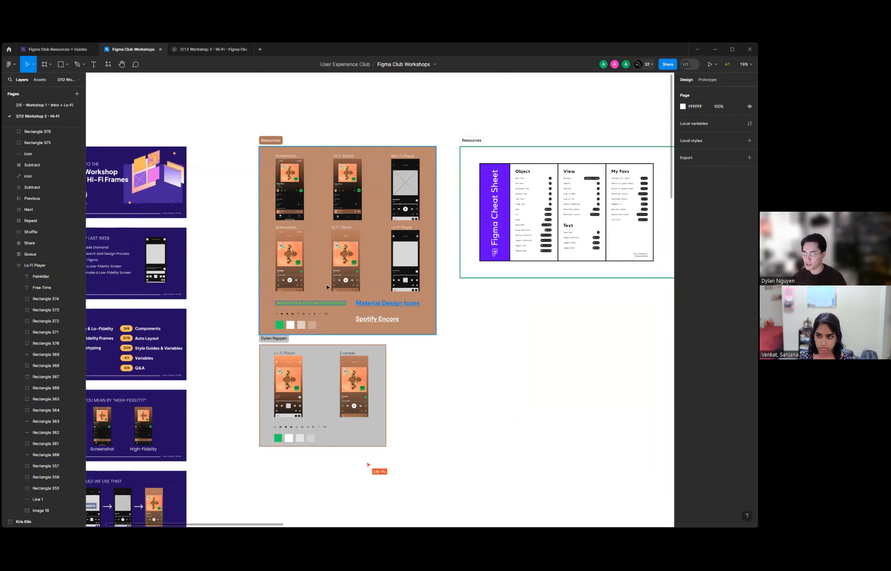
pyautogui.scroll(3, 326, 287)
pyautogui.scroll(3, 147, 349)
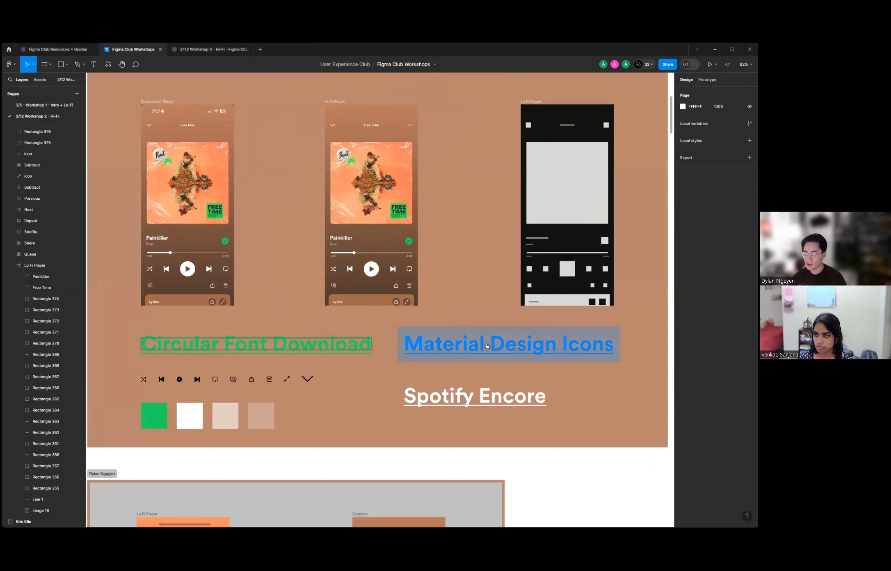
pyautogui.scroll(-3, 487, 331)
pyautogui.scroll(-3, 374, 338)
pyautogui.scroll(-1, 337, 344)
pyautogui.scroll(-3, 310, 337)
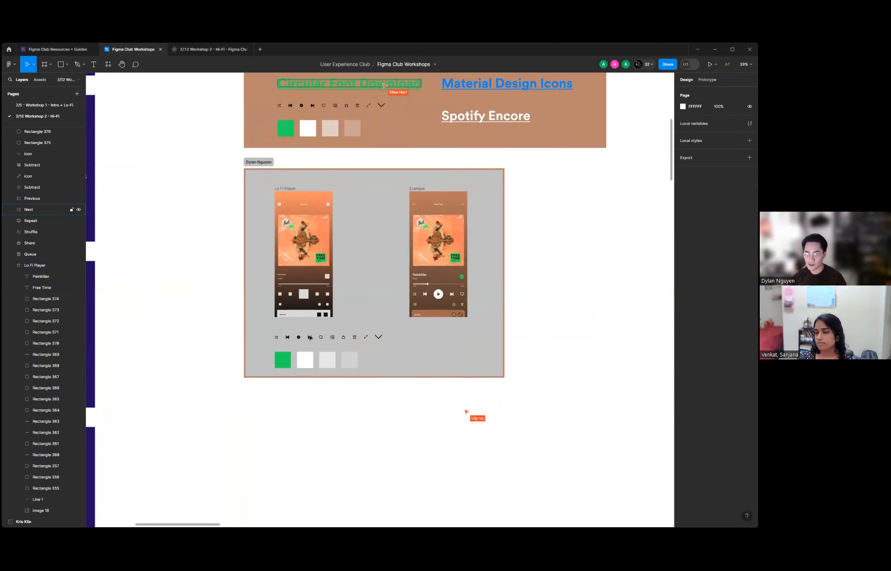
pyautogui.scroll(3, 310, 337)
pyautogui.scroll(-2, 115, 293)
pyautogui.scroll(1, 287, 189)
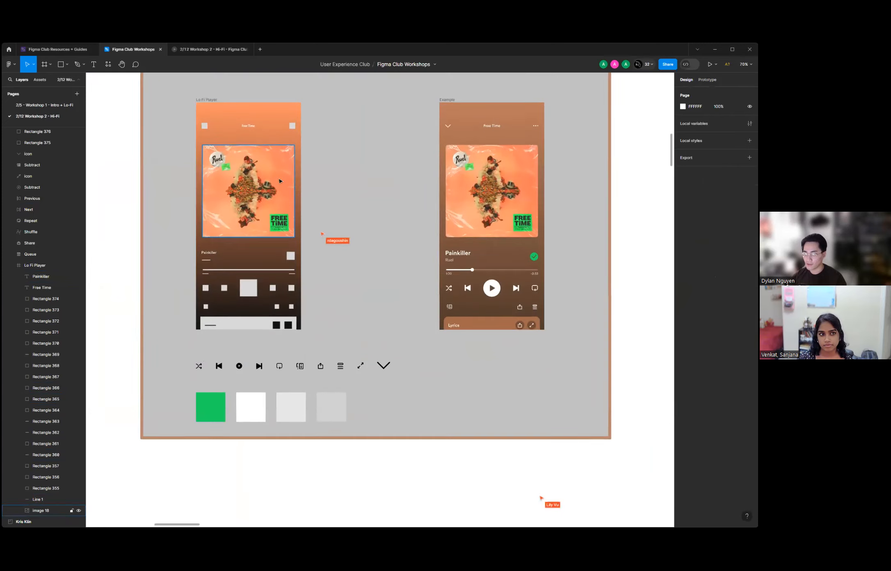
pyautogui.scroll(1, 298, 221)
pyautogui.scroll(2, 330, 219)
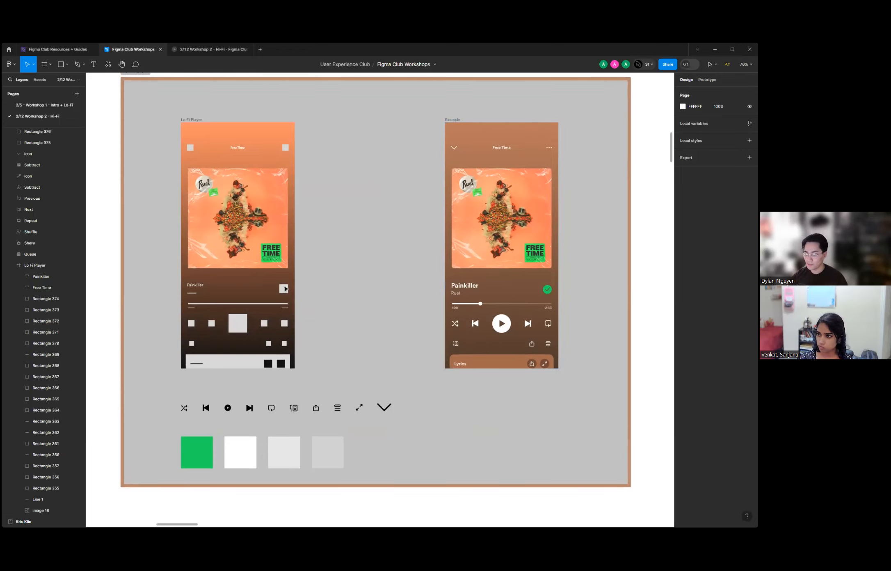
# Check the text settings of the "Painkiller" title and the "Free Time" header in the Lo-Fi Player.
pyautogui.keyDown('ctrl'); pyautogui.scroll(5, 197, 289); pyautogui.keyUp('ctrl')
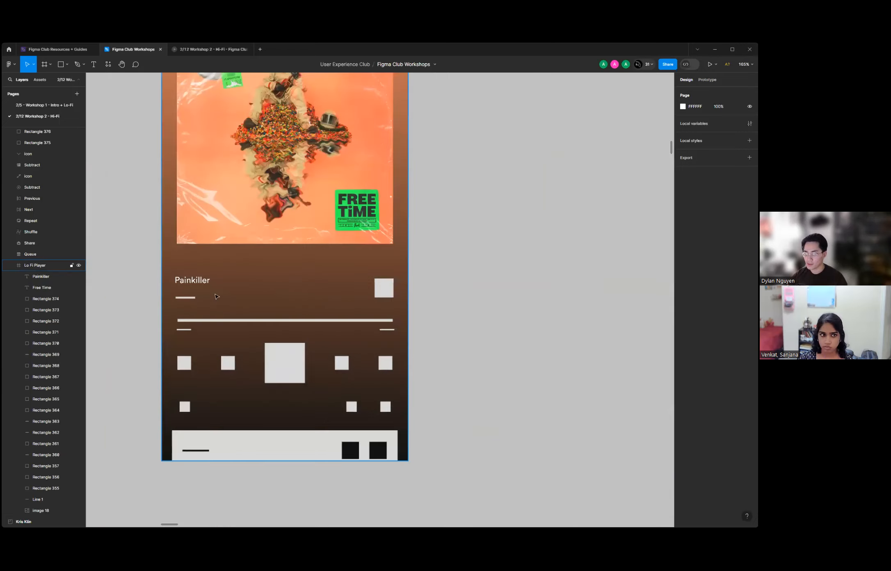
pyautogui.click(195, 280)
pyautogui.keyDown('ctrl'); pyautogui.scroll(3, 195, 280); pyautogui.keyUp('ctrl')
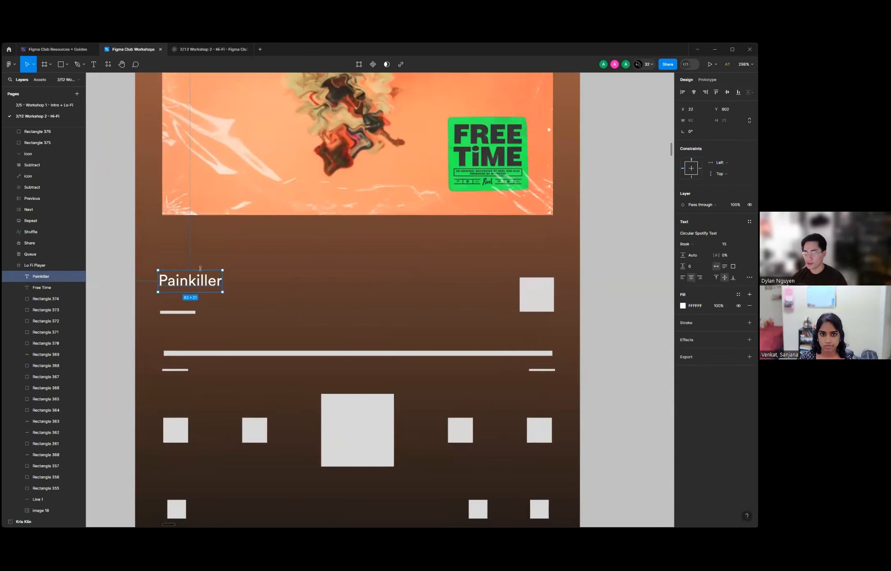
pyautogui.scroll(10, 201, 268)
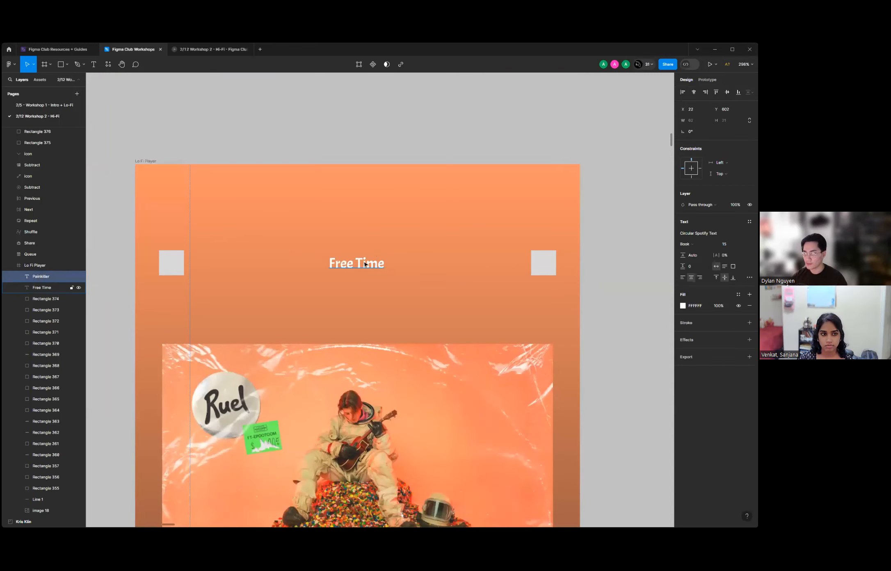
pyautogui.click(365, 264)
pyautogui.scroll(-9, 418, 253)
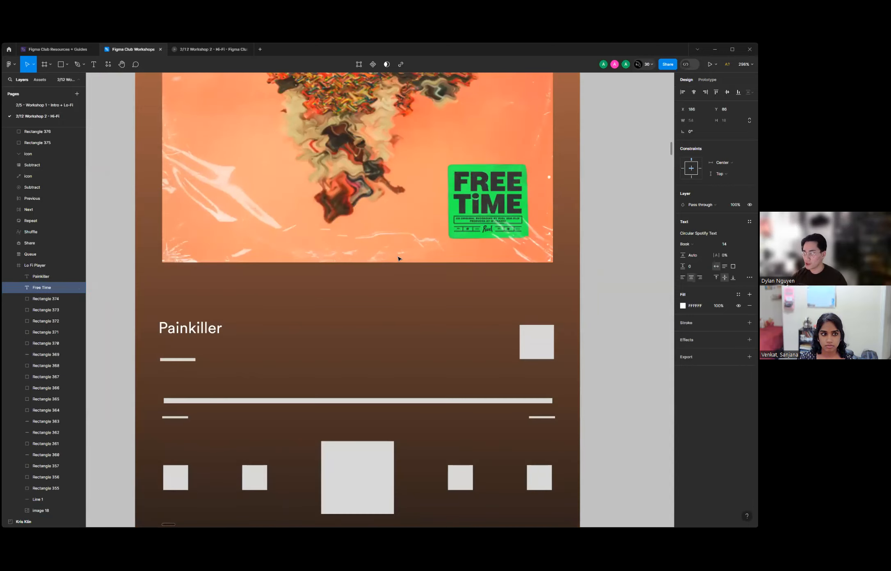
# Compare the "Free Time" header's text settings with the "Painkiller" title's, and inspect the title's fill colour.
pyautogui.scroll(9, 400, 257)
pyautogui.click(693, 244)
pyautogui.click(697, 253)
pyautogui.scroll(-4, 364, 283)
pyautogui.scroll(-6, 295, 324)
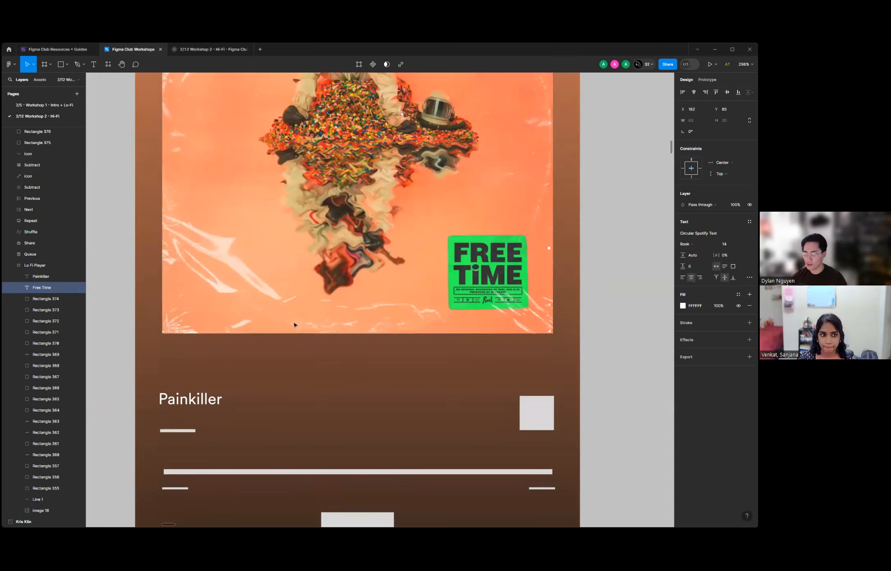
pyautogui.click(164, 343)
pyautogui.scroll(3, 144, 347)
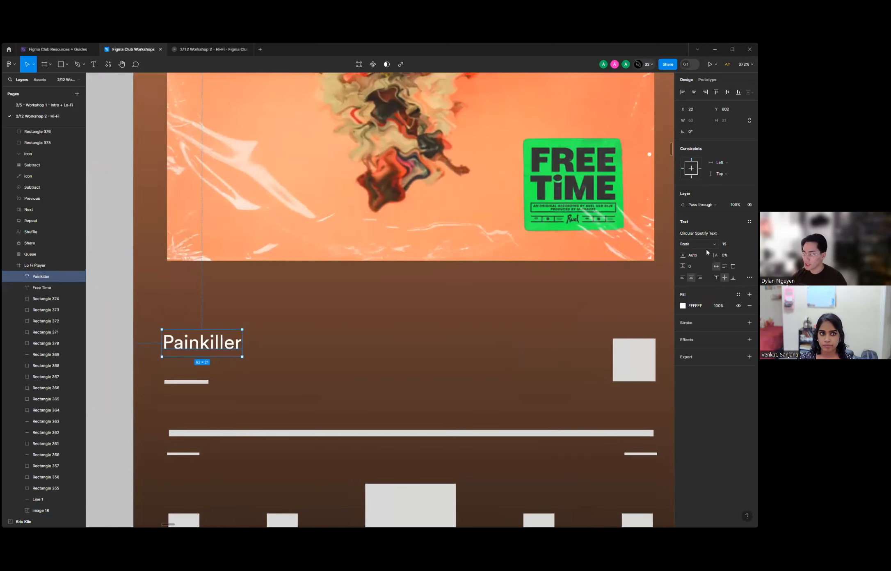
pyautogui.click(683, 306)
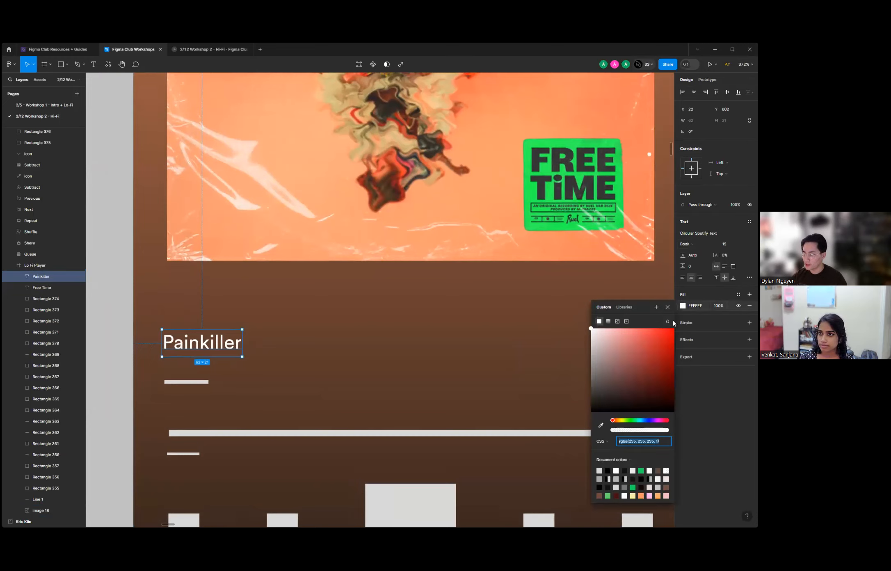
pyautogui.moveTo(642, 346); pyautogui.dragTo(441, 317)
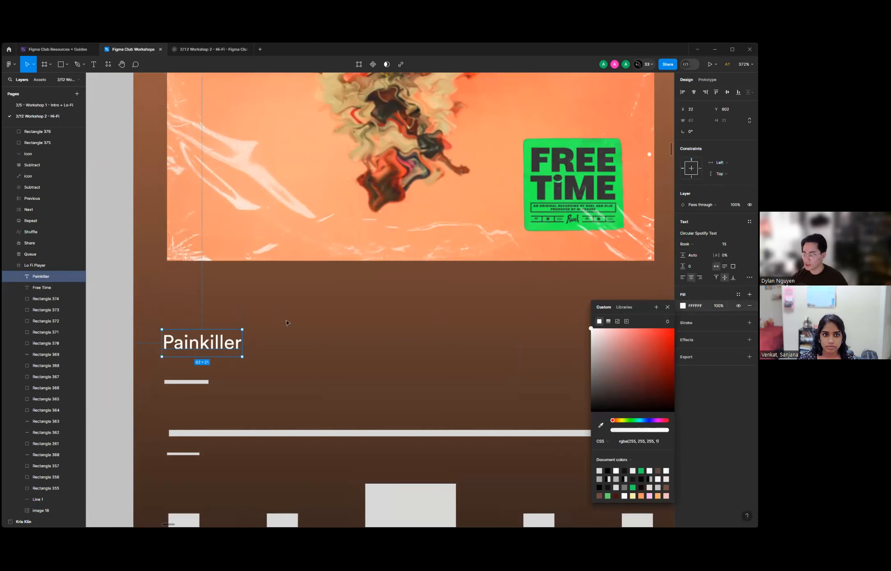
pyautogui.click(123, 297)
pyautogui.scroll(-3, 176, 328)
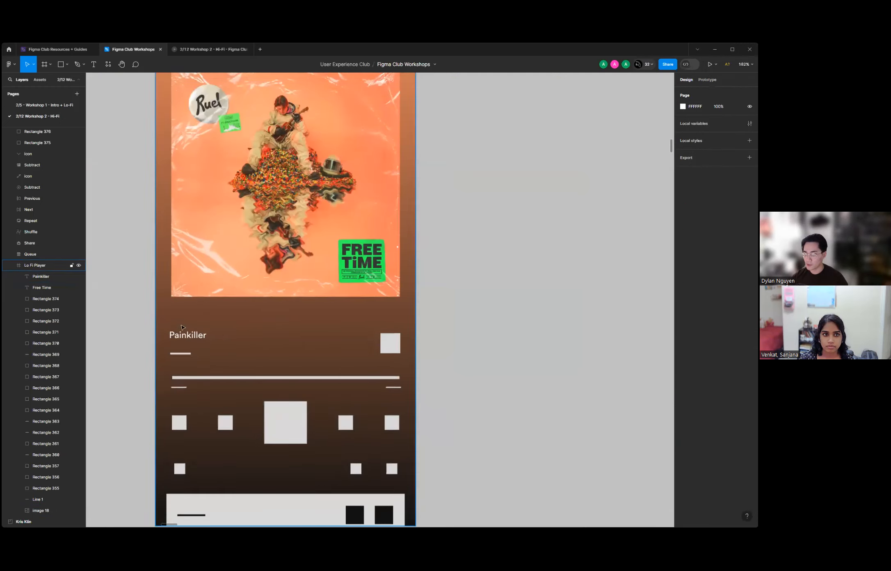
pyautogui.scroll(1, 265, 304)
pyautogui.scroll(3, 266, 306)
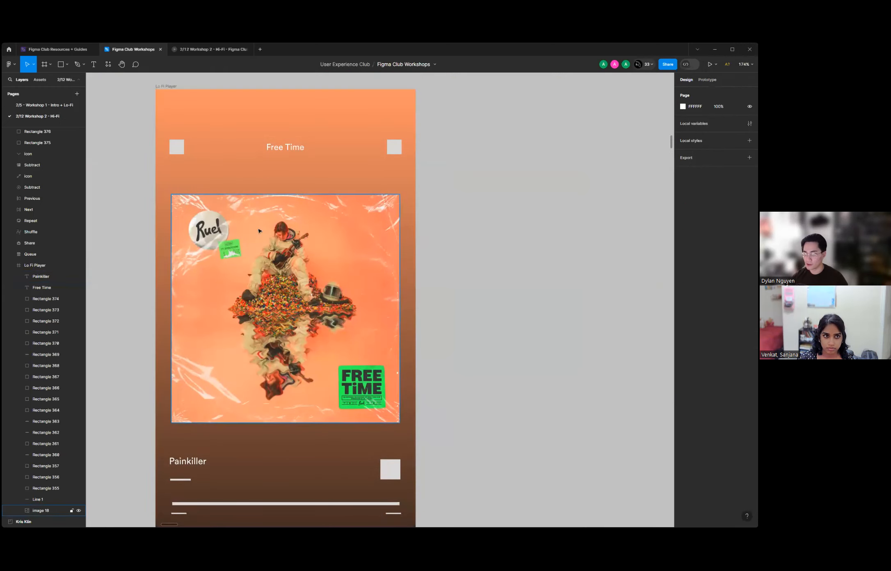
pyautogui.scroll(-3, 286, 288)
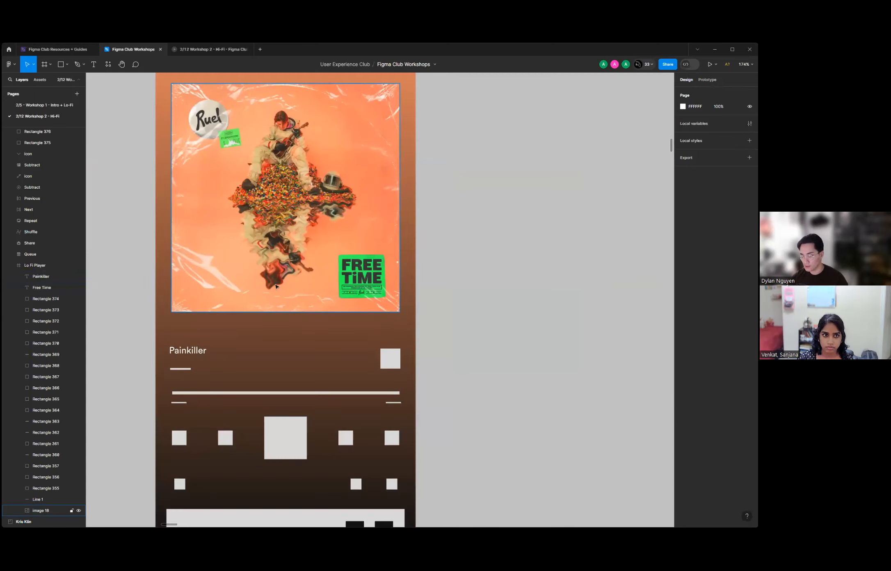
# Set the "Painkiller" title's font size to 20 and line it up with the start of the artist placeholder bar.
pyautogui.click(184, 352)
pyautogui.scroll(5, 122, 357)
pyautogui.moveTo(242, 349); pyautogui.dragTo(248, 346)
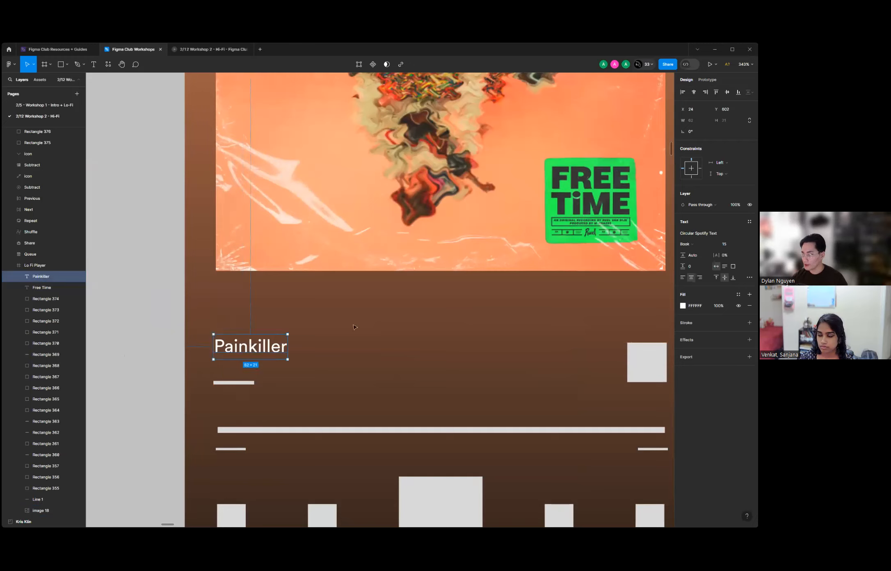
pyautogui.click(741, 244)
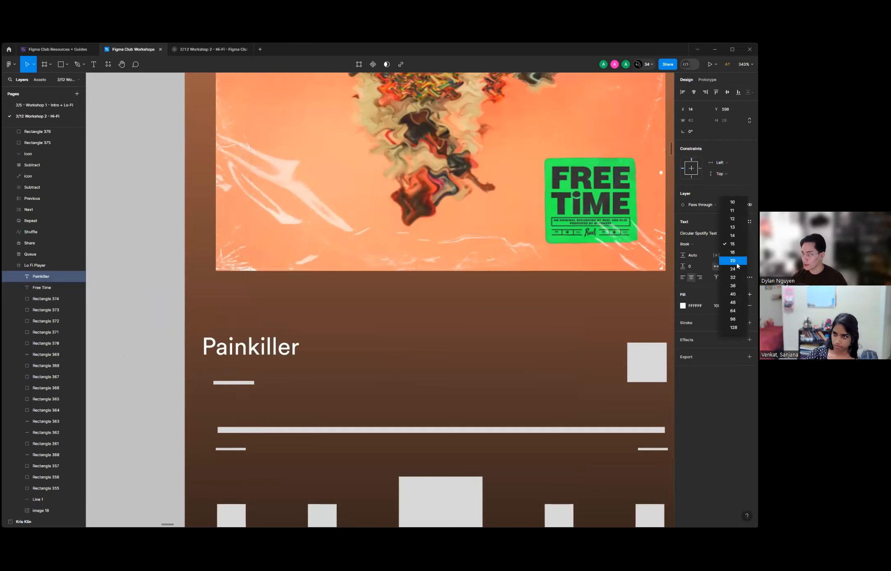
pyautogui.click(735, 261)
pyautogui.moveTo(202, 353); pyautogui.dragTo(214, 353)
# Replace the artist placeholder bar under the "Painkiller" title with a text layer reading "Ruel".
pyautogui.click(227, 383)
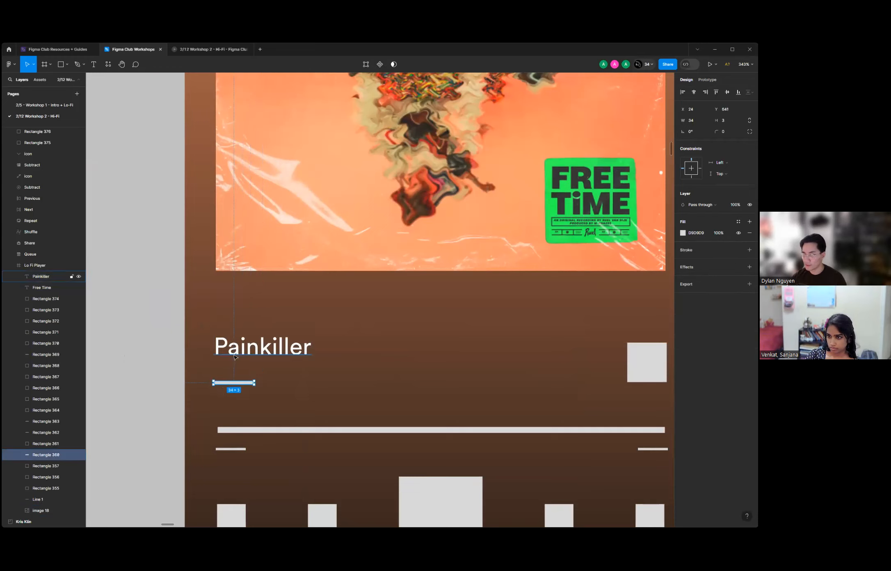
pyautogui.press('Delete')
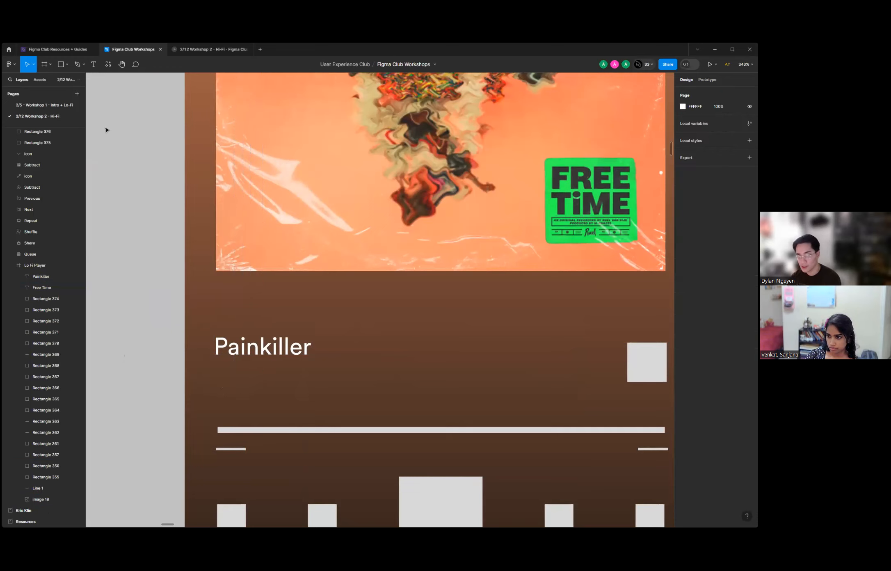
pyautogui.click(99, 66)
pyautogui.click(217, 382)
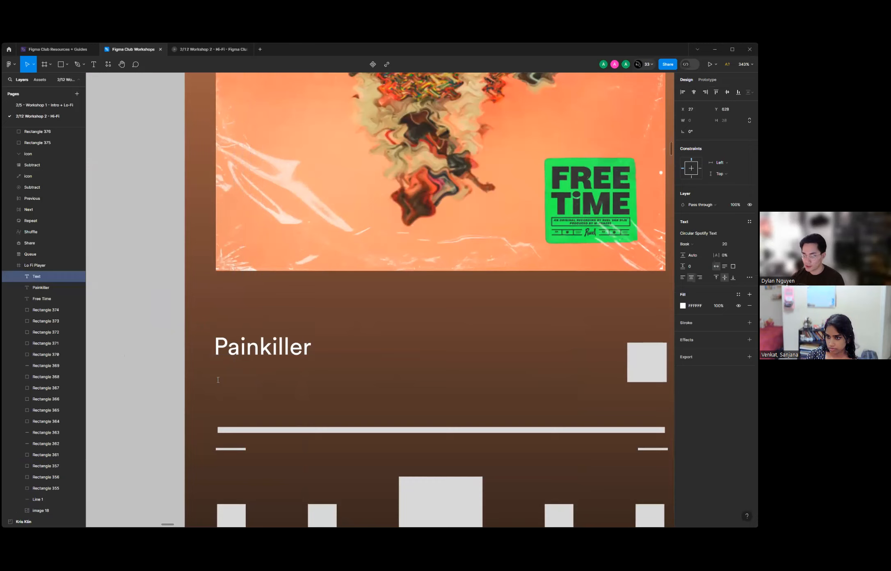
pyautogui.write('Ruel')
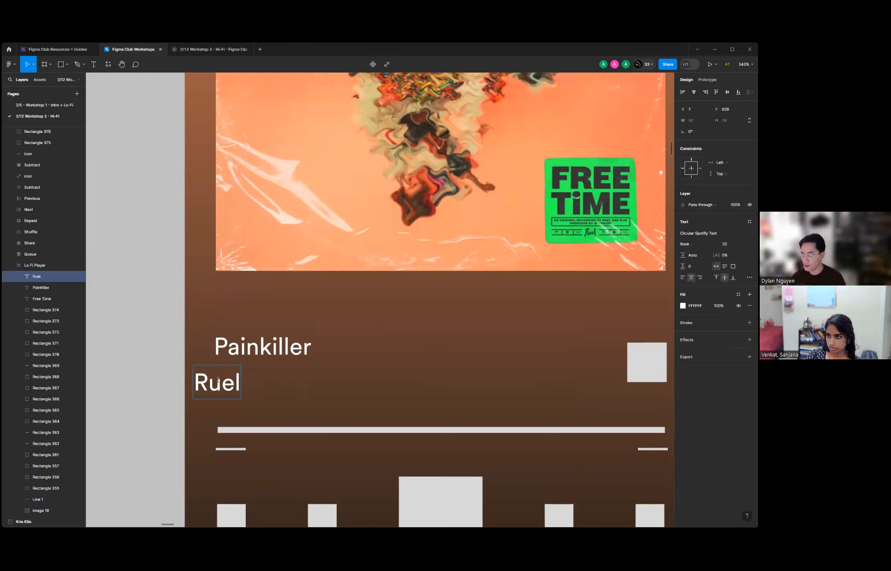
pyautogui.press('Escape')
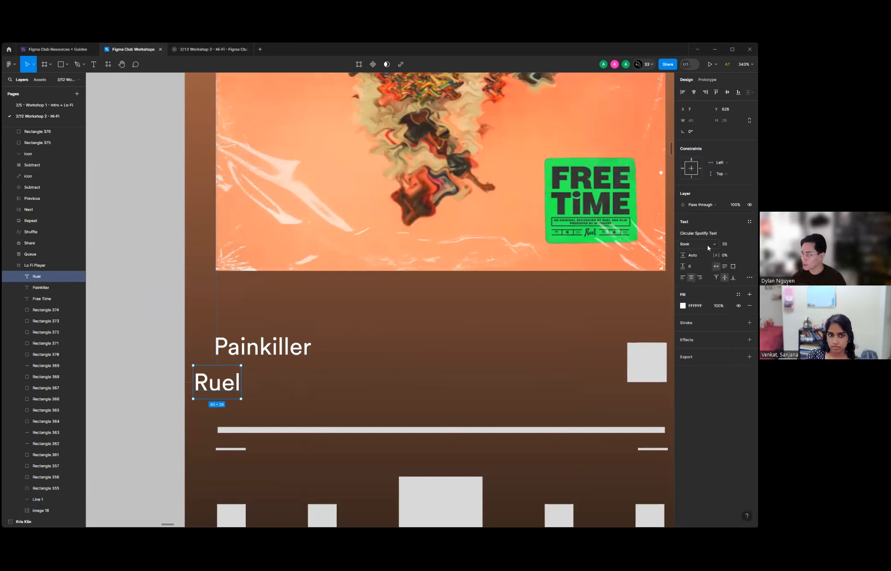
# Set the "Ruel" text's font size to 14 and move it directly beneath the start of the "Painkiller" title.
pyautogui.click(733, 245)
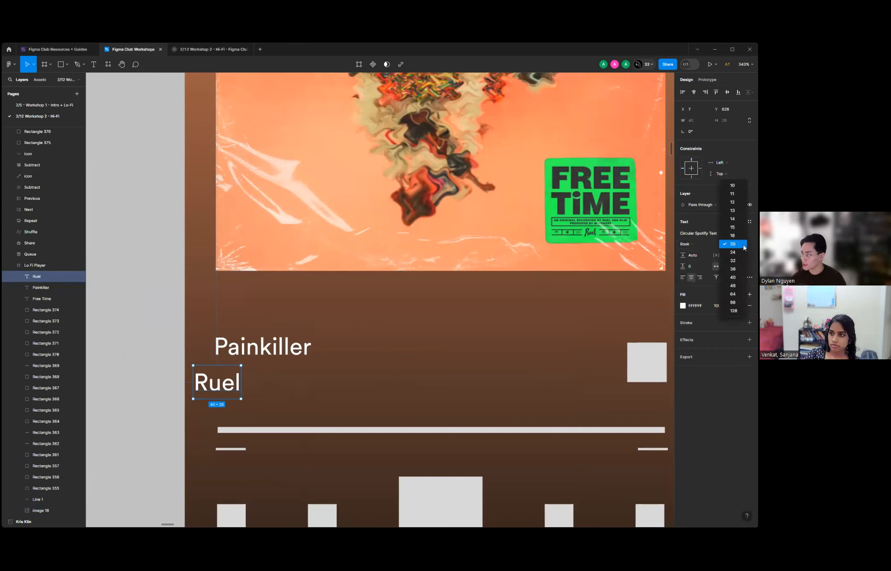
pyautogui.click(734, 220)
pyautogui.moveTo(223, 386); pyautogui.dragTo(237, 378)
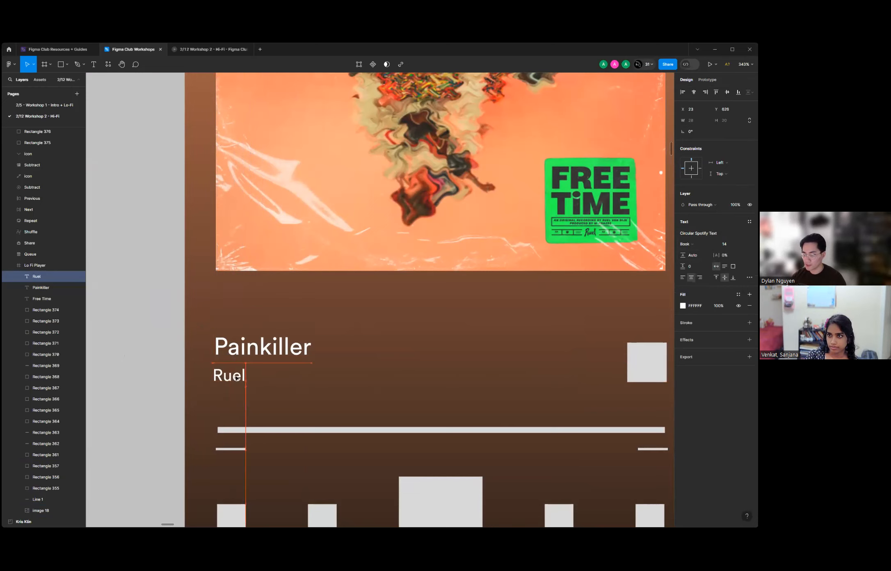
pyautogui.click(155, 366)
# Compare the title and artist text in the Lo-Fi Player with the same text in the Example.
pyautogui.scroll(-10, 155, 366)
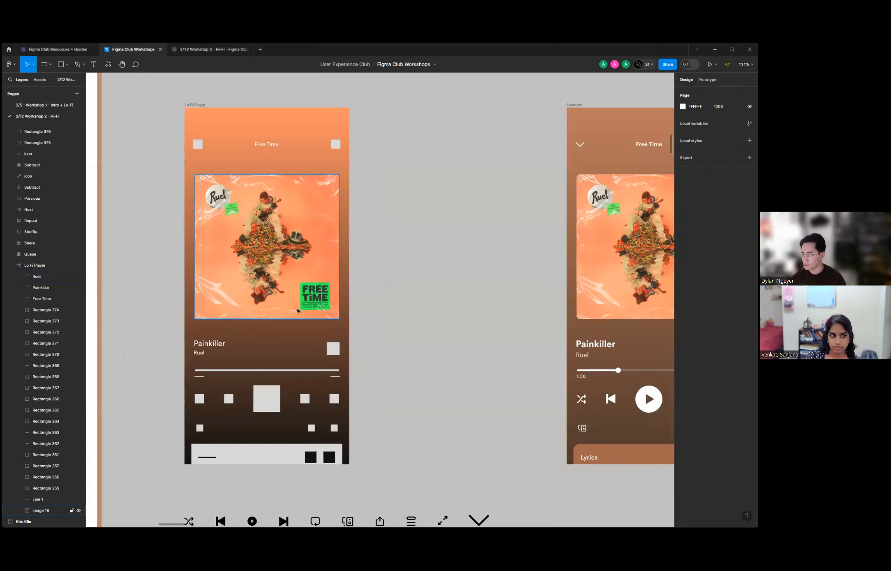
pyautogui.scroll(-5, 179, 314)
pyautogui.scroll(8, 175, 288)
pyautogui.scroll(-10, 230, 308)
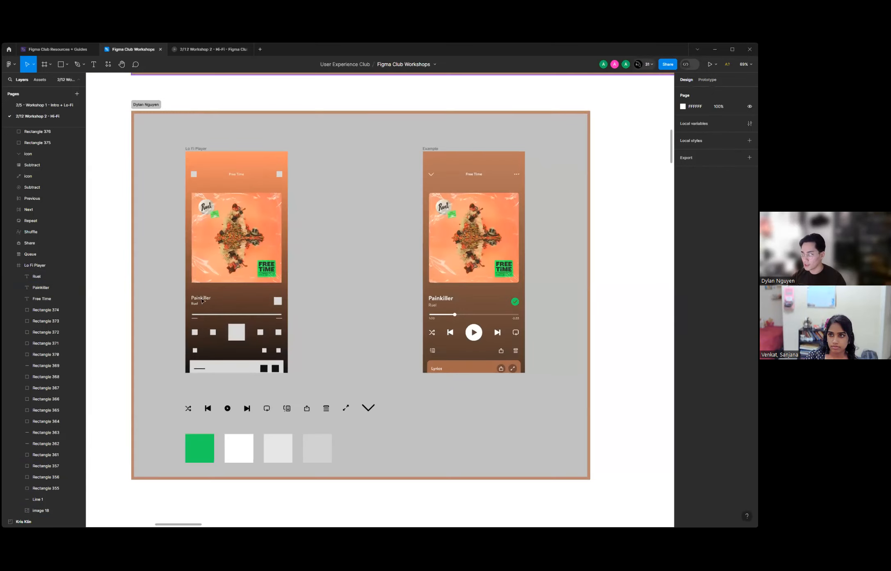
pyautogui.scroll(12, 415, 307)
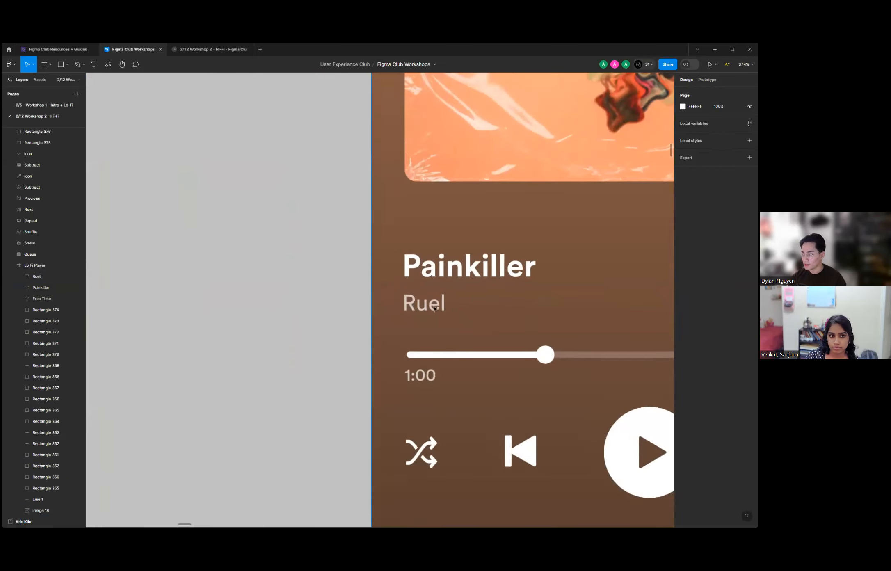
pyautogui.scroll(-1, 481, 302)
pyautogui.scroll(3, 429, 306)
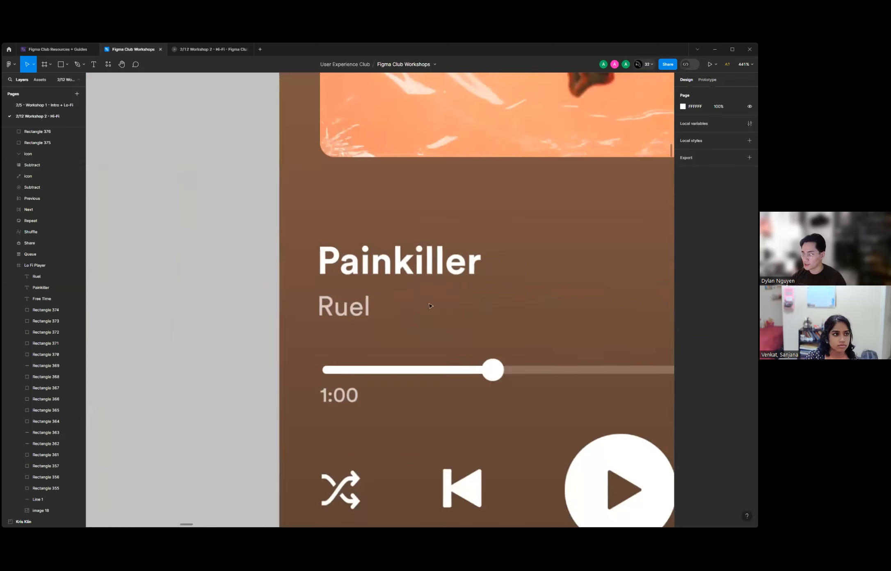
pyautogui.scroll(-5, 267, 308)
pyautogui.scroll(-5, 463, 287)
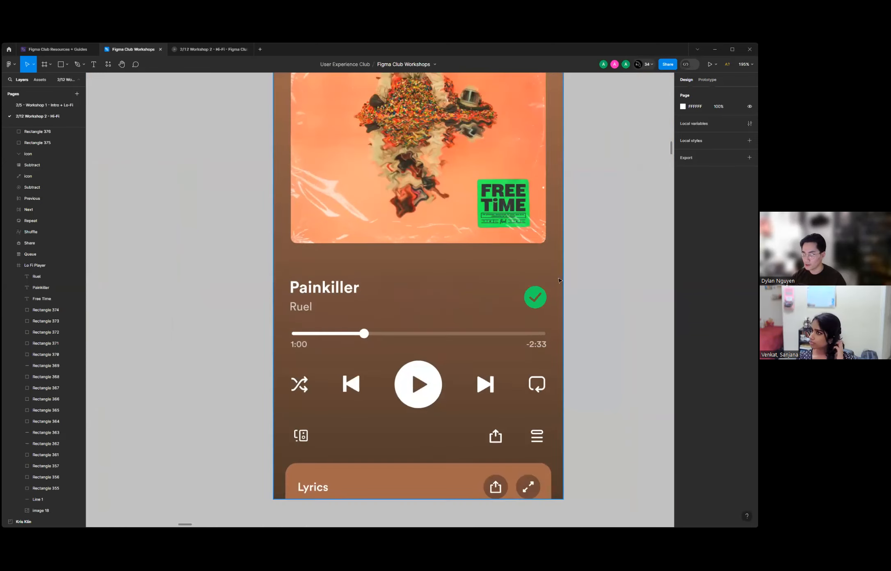
pyautogui.scroll(-5, 558, 295)
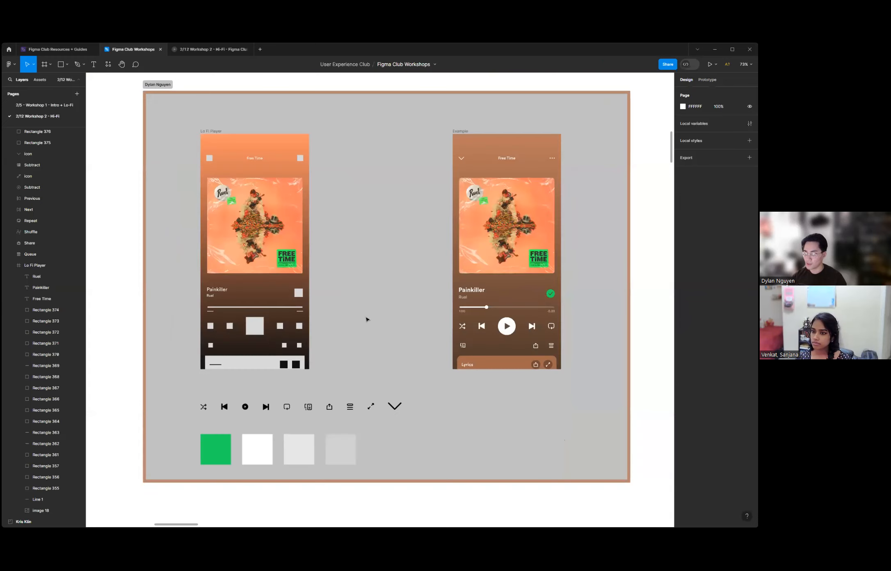
# Check the "Ruel" text's settings and review the whole Lo-Fi Player against the Example.
pyautogui.click(214, 296)
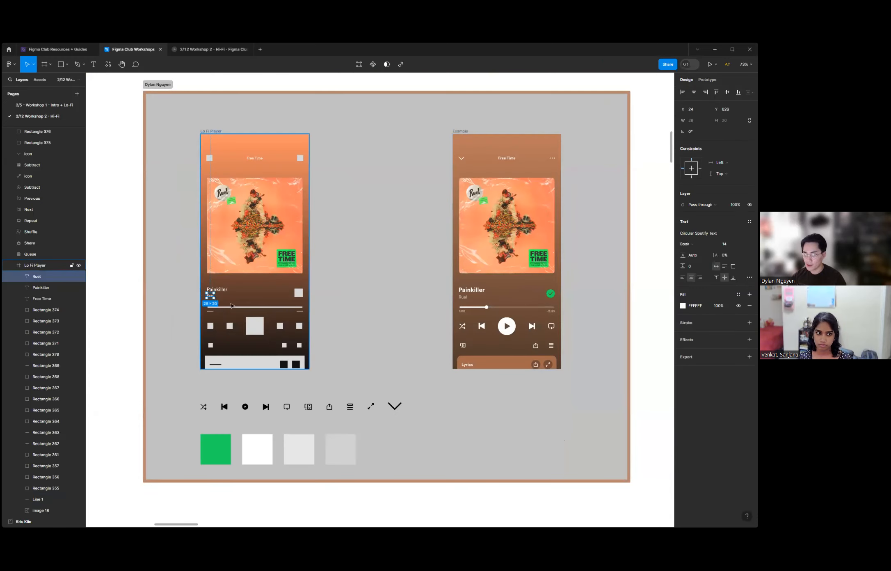
pyautogui.scroll(5, 224, 299)
pyautogui.scroll(-5, 192, 301)
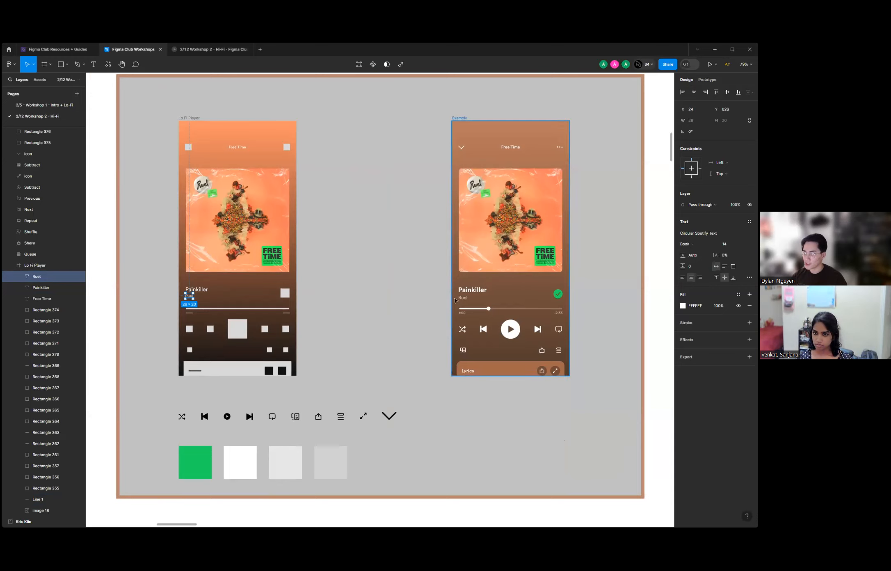
pyautogui.click(350, 256)
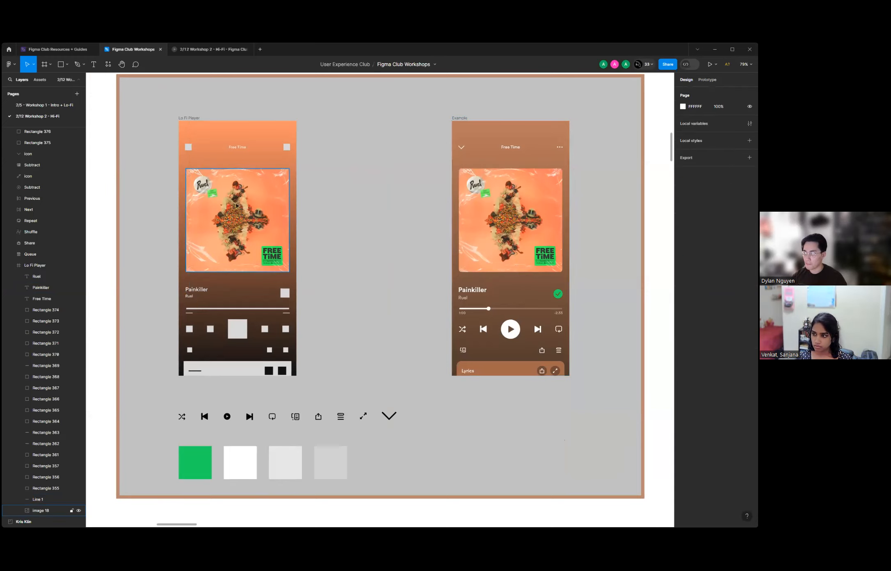
pyautogui.scroll(1, 237, 205)
pyautogui.scroll(5, 378, 276)
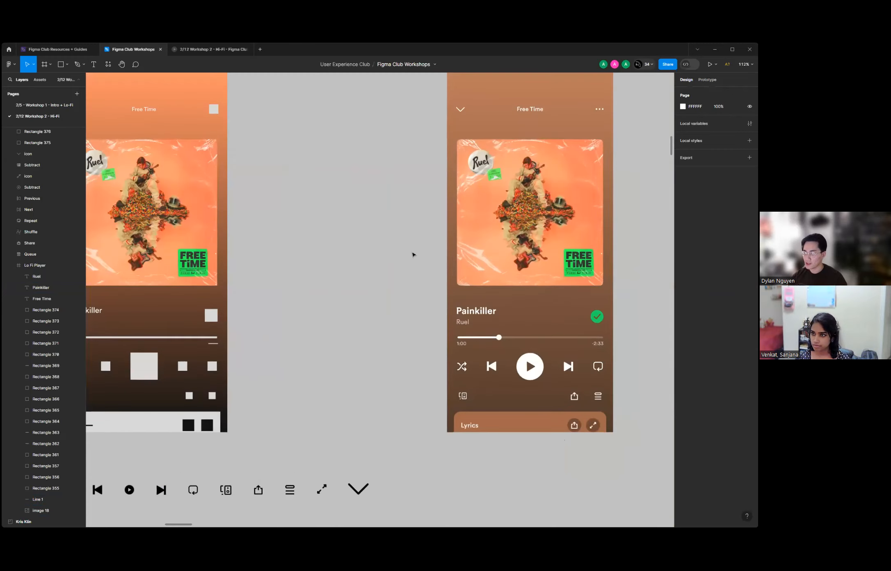
pyautogui.scroll(-3, 412, 254)
pyautogui.scroll(2, 301, 231)
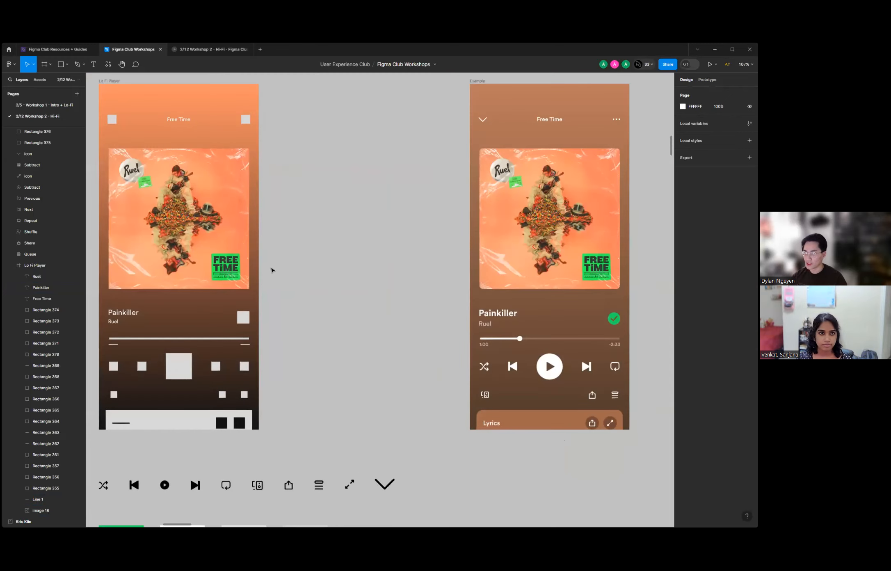
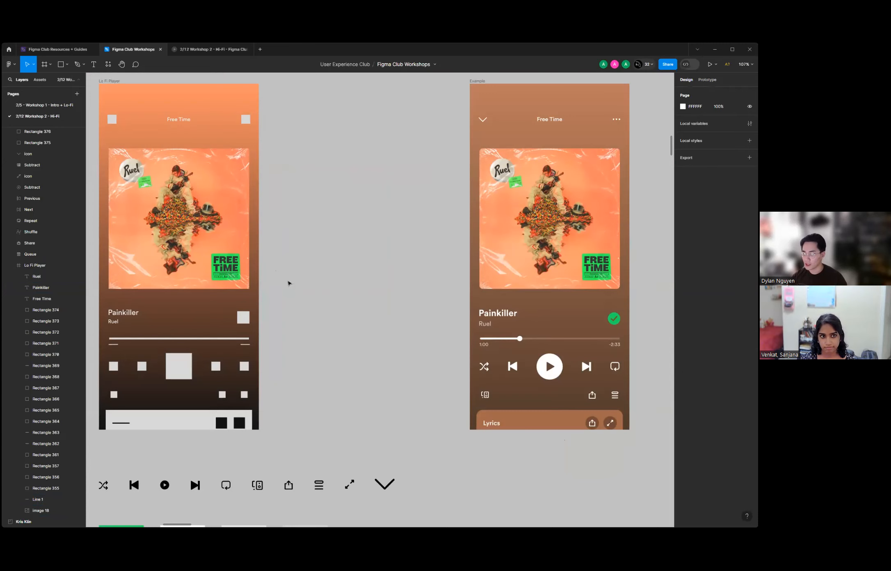
pyautogui.scroll(-3, 385, 301)
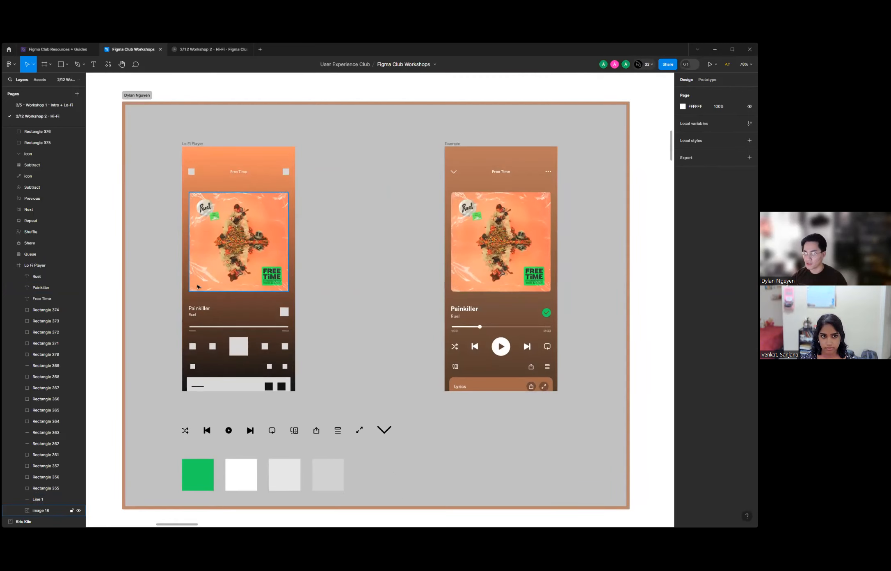
pyautogui.scroll(3, 198, 287)
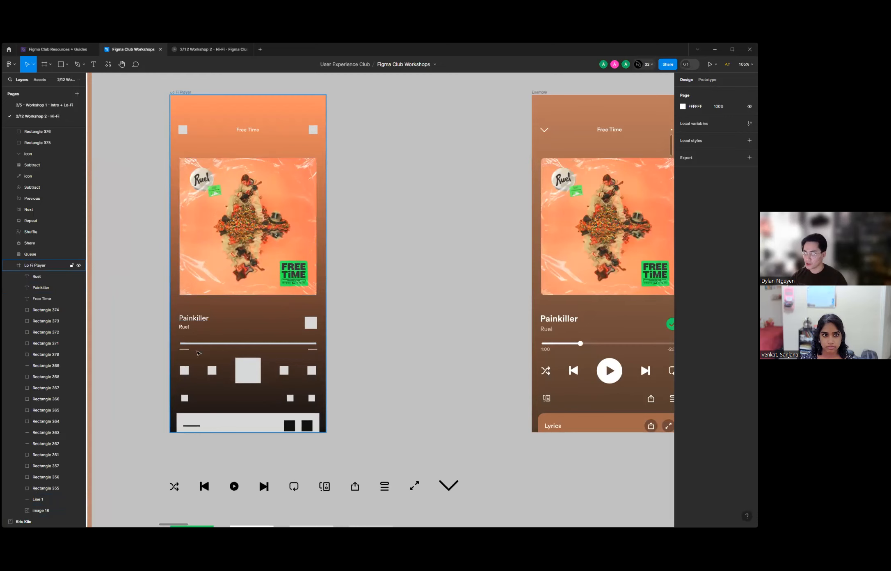
# Set the fill opacity of the Lo-Fi Player's "Ruel" text to 60% and inspect it up close.
pyautogui.scroll(8, 194, 320)
pyautogui.click(188, 289)
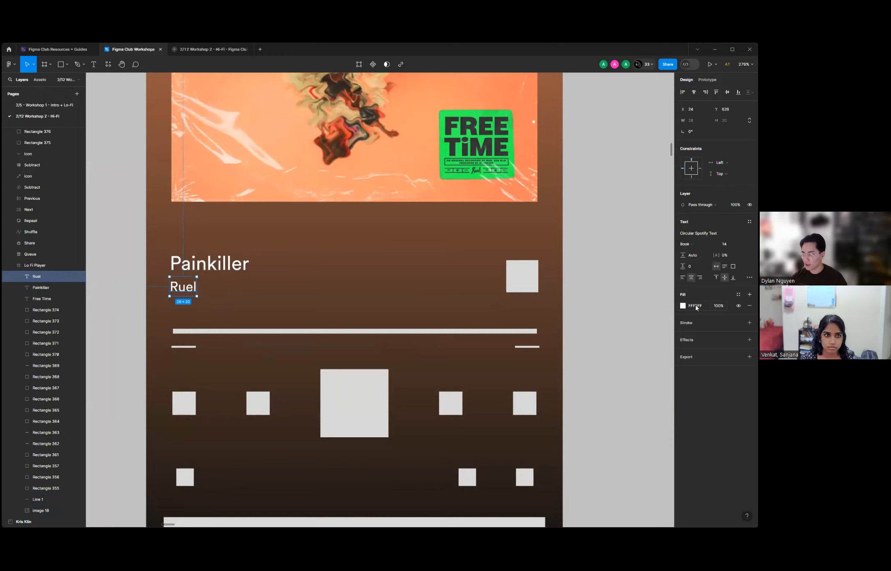
pyautogui.scroll(-2, 393, 314)
pyautogui.click(720, 306)
pyautogui.write('6')
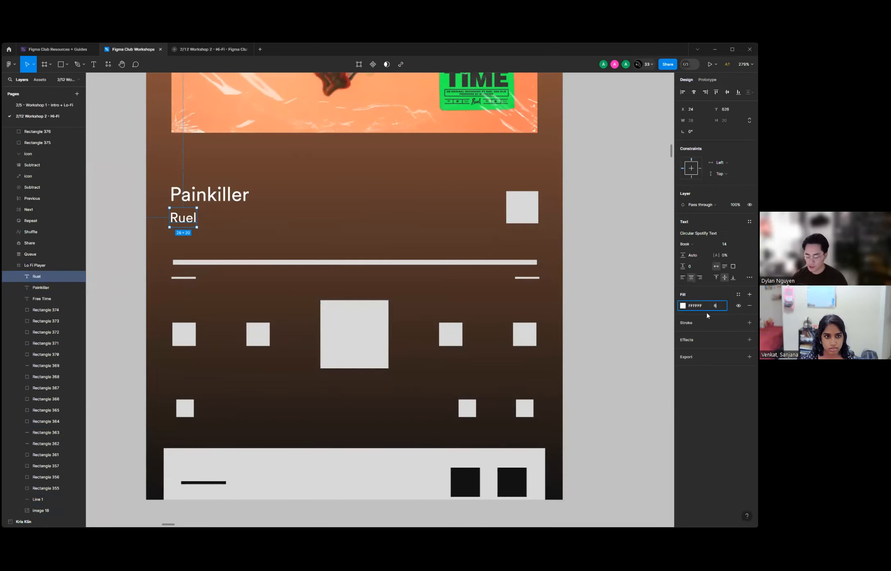
pyautogui.write('0')
pyautogui.press('Return')
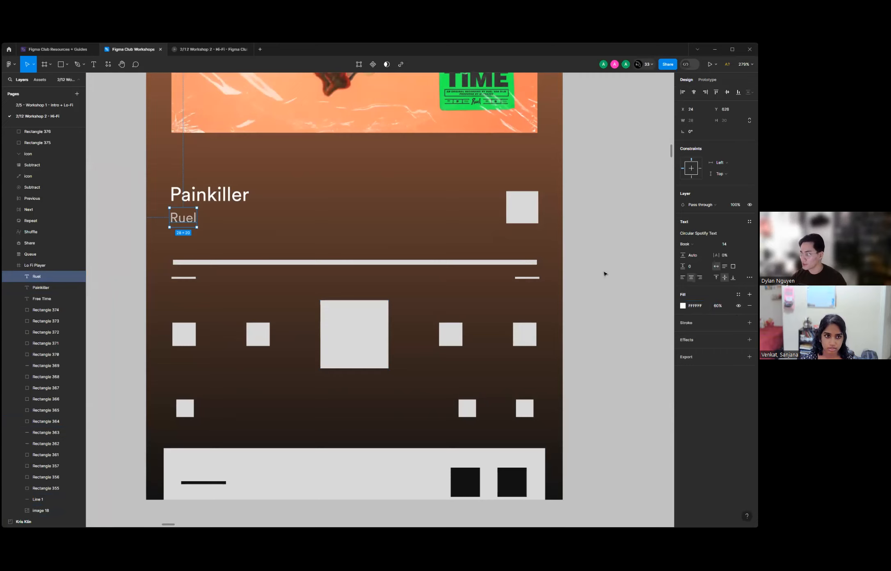
pyautogui.click(627, 256)
pyautogui.click(189, 218)
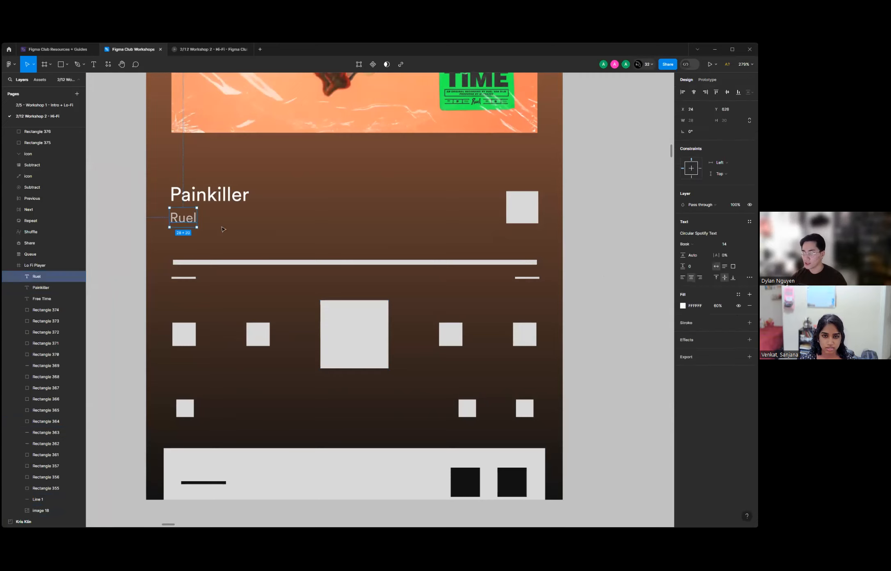
pyautogui.scroll(1, 223, 229)
pyautogui.keyDown('ctrl'); pyautogui.scroll(5, 181, 248); pyautogui.keyUp('ctrl')
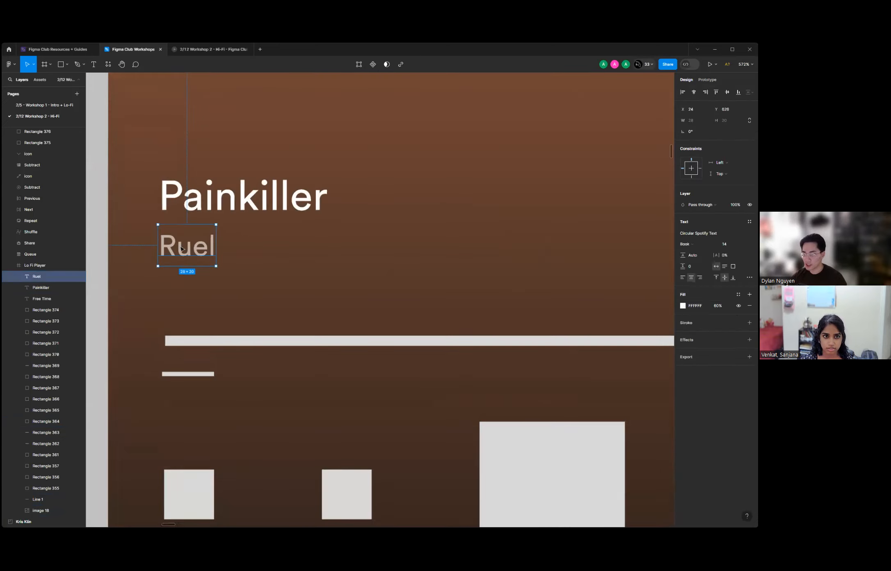
# Look over the participants' workshop sections across the page and return to the demo section's Lo-Fi Player.
pyautogui.keyDown('ctrl'); pyautogui.scroll(-5, 182, 248); pyautogui.keyUp('ctrl')
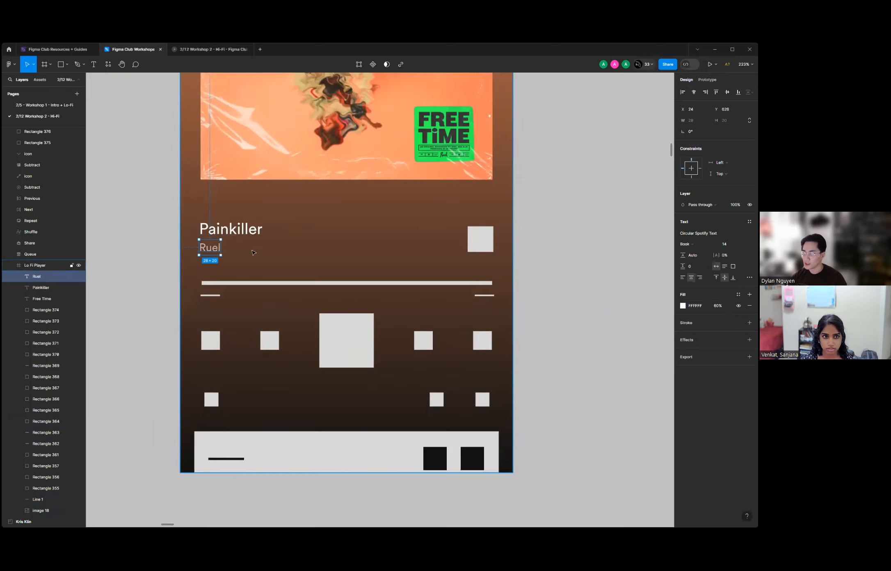
pyautogui.keyDown('ctrl'); pyautogui.scroll(2, 221, 253); pyautogui.keyUp('ctrl')
pyautogui.keyDown('ctrl'); pyautogui.scroll(-2, 229, 253); pyautogui.keyUp('ctrl')
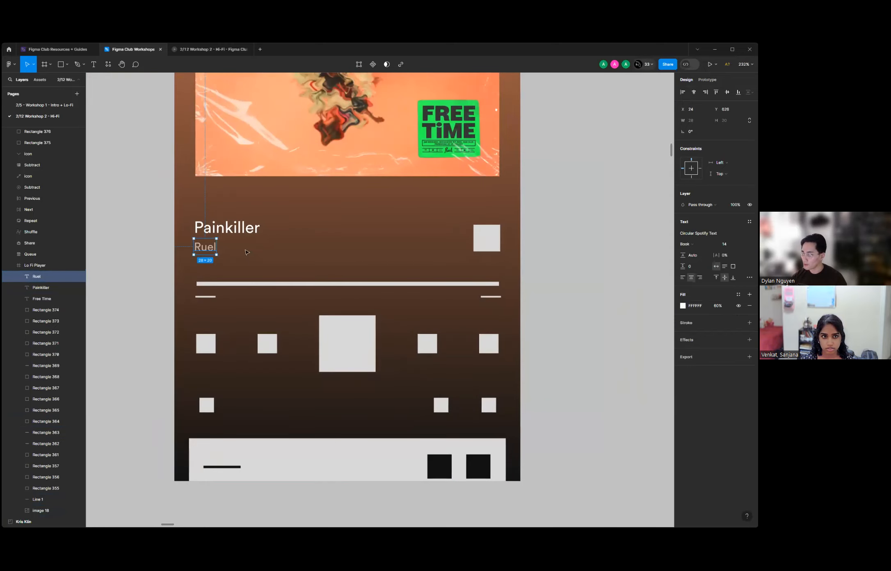
pyautogui.keyDown('ctrl'); pyautogui.scroll(-10, 281, 270); pyautogui.keyUp('ctrl')
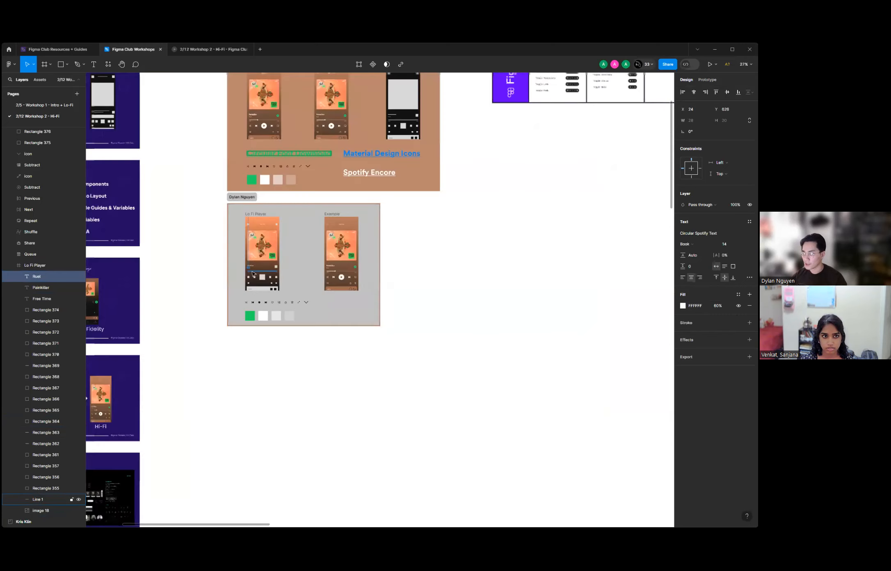
pyautogui.scroll(-3, 290, 272)
pyautogui.keyDown('ctrl'); pyautogui.scroll(-1, 270, 259); pyautogui.keyUp('ctrl')
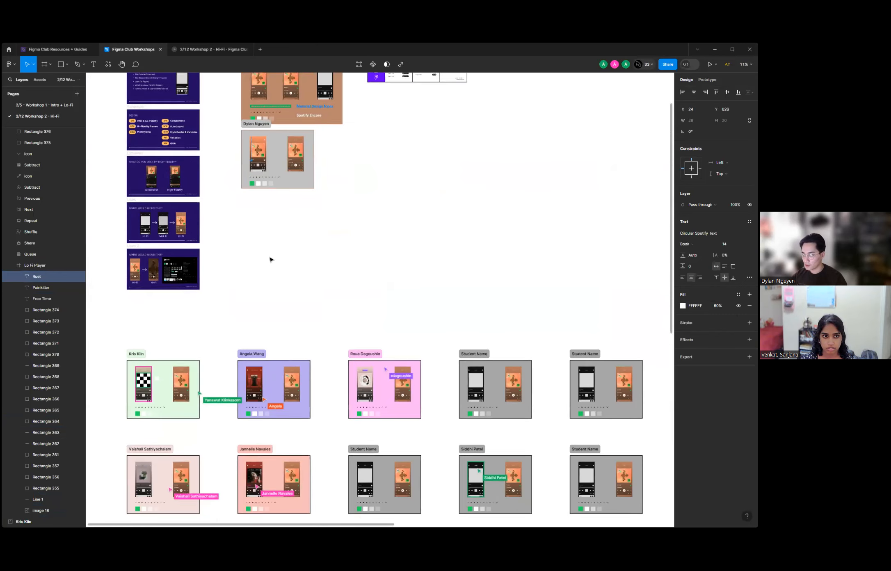
pyautogui.scroll(-1, 270, 259)
pyautogui.scroll(2, 270, 259)
pyautogui.scroll(-2, 238, 234)
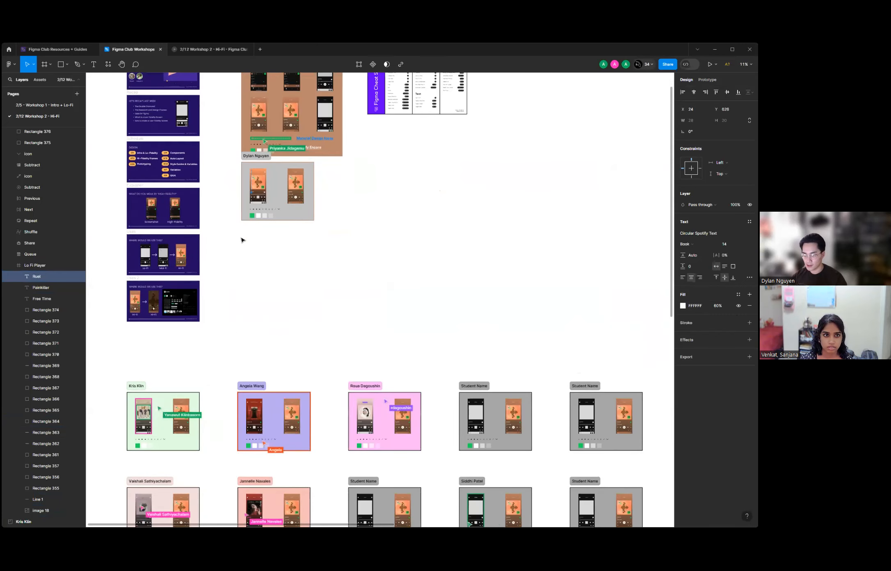
pyautogui.scroll(-3, 241, 241)
pyautogui.keyDown('ctrl'); pyautogui.scroll(-2, 234, 242); pyautogui.keyUp('ctrl')
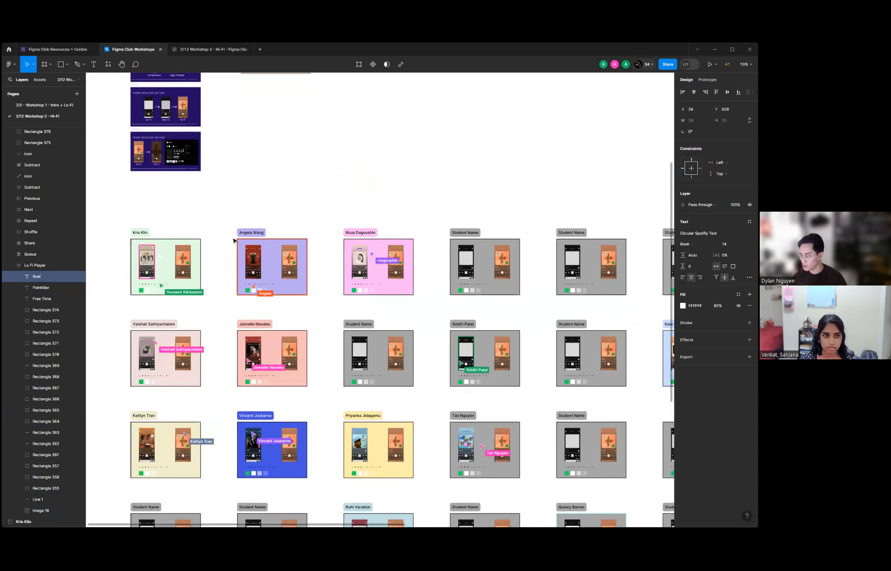
pyautogui.keyDown('ctrl'); pyautogui.scroll(-1, 234, 230); pyautogui.keyUp('ctrl')
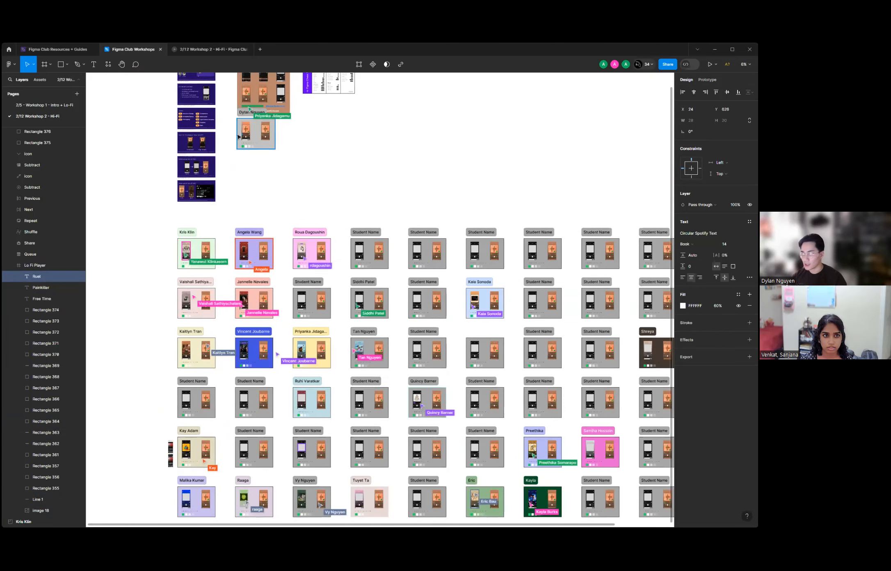
pyautogui.keyDown('ctrl'); pyautogui.scroll(3, 240, 142); pyautogui.keyUp('ctrl')
pyautogui.keyDown('ctrl'); pyautogui.scroll(10, 240, 142); pyautogui.keyUp('ctrl')
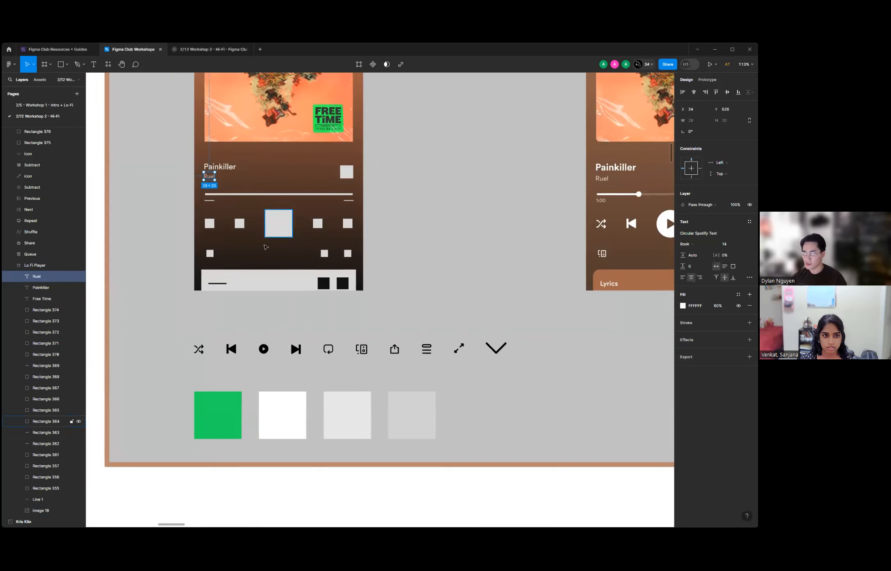
# Compare the Lo-Fi Player's playback control placeholders with the Example's controls and the row of supplied icons.
pyautogui.click(160, 275)
pyautogui.scroll(3, 249, 303)
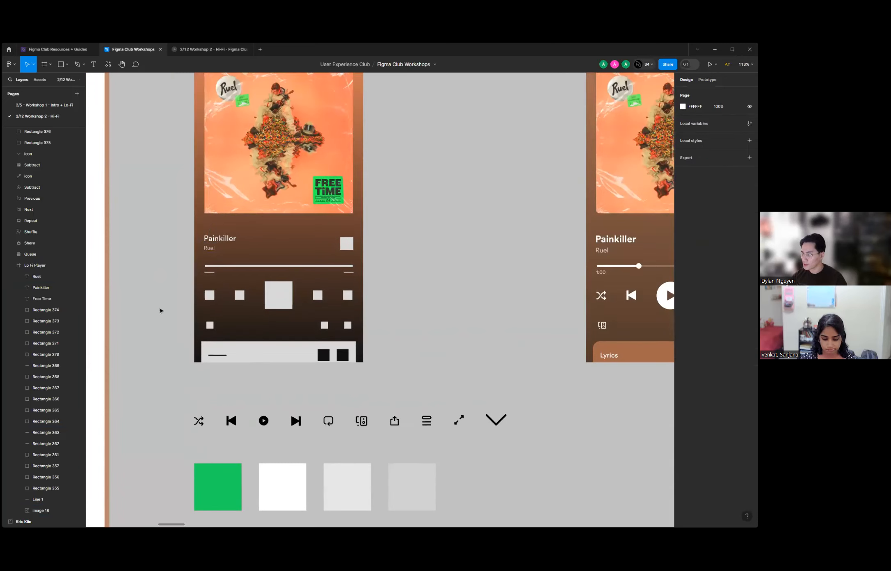
pyautogui.keyDown('ctrl'); pyautogui.scroll(3, 170, 314); pyautogui.keyUp('ctrl')
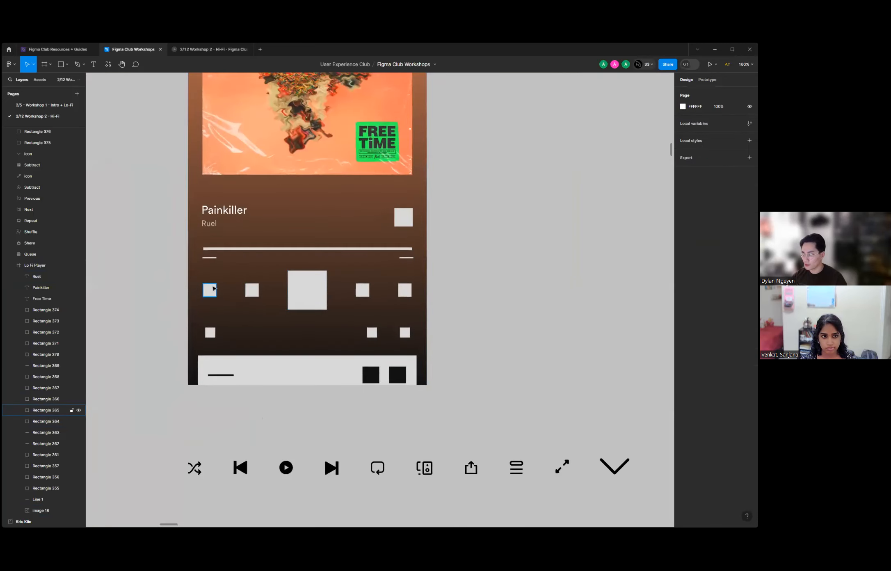
pyautogui.keyDown('ctrl'); pyautogui.scroll(-5, 244, 288); pyautogui.keyUp('ctrl')
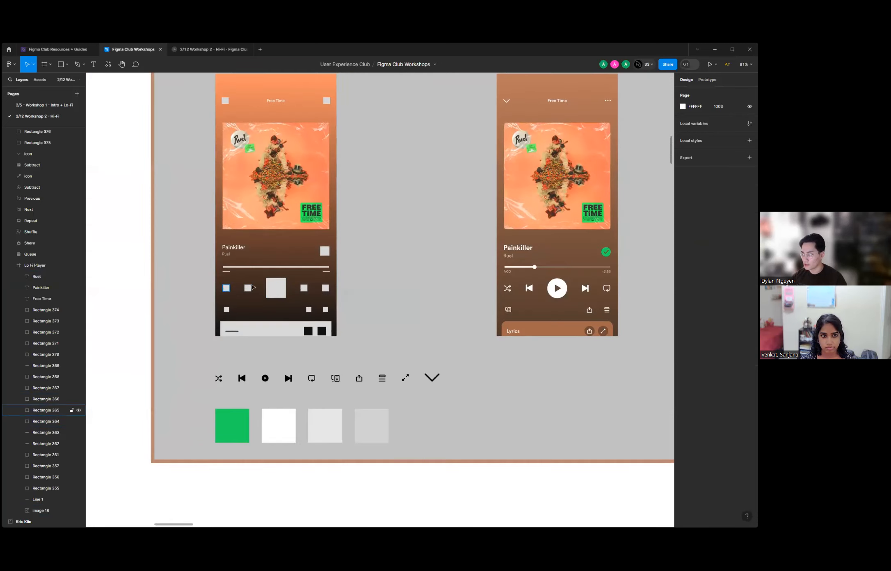
pyautogui.keyDown('ctrl'); pyautogui.scroll(1, 274, 286); pyautogui.keyUp('ctrl')
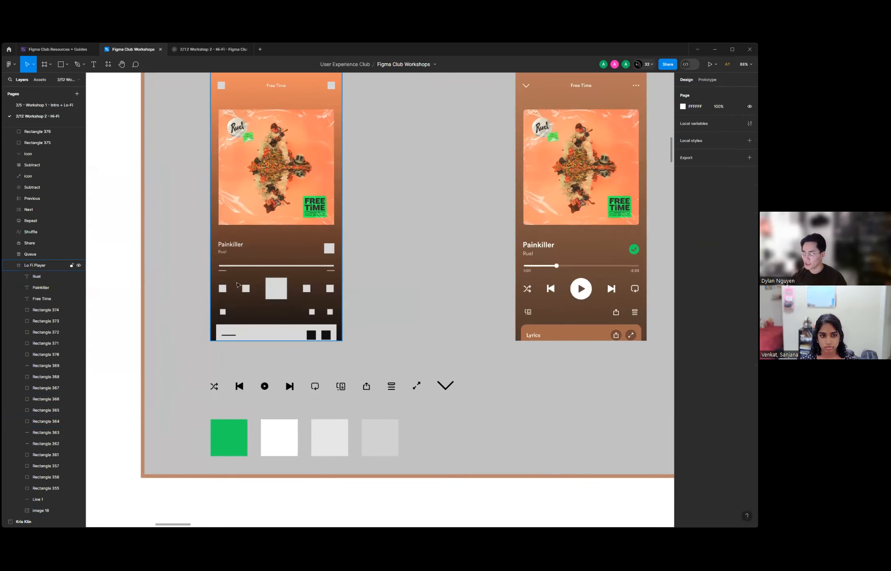
pyautogui.keyDown('ctrl'); pyautogui.scroll(3, 513, 293); pyautogui.keyUp('ctrl')
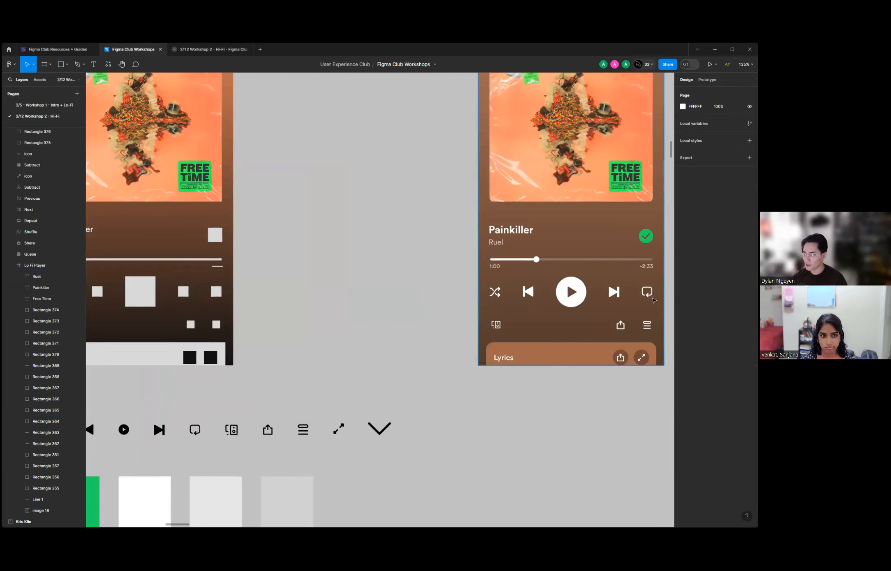
pyautogui.keyDown('ctrl'); pyautogui.scroll(-3, 369, 299); pyautogui.keyUp('ctrl')
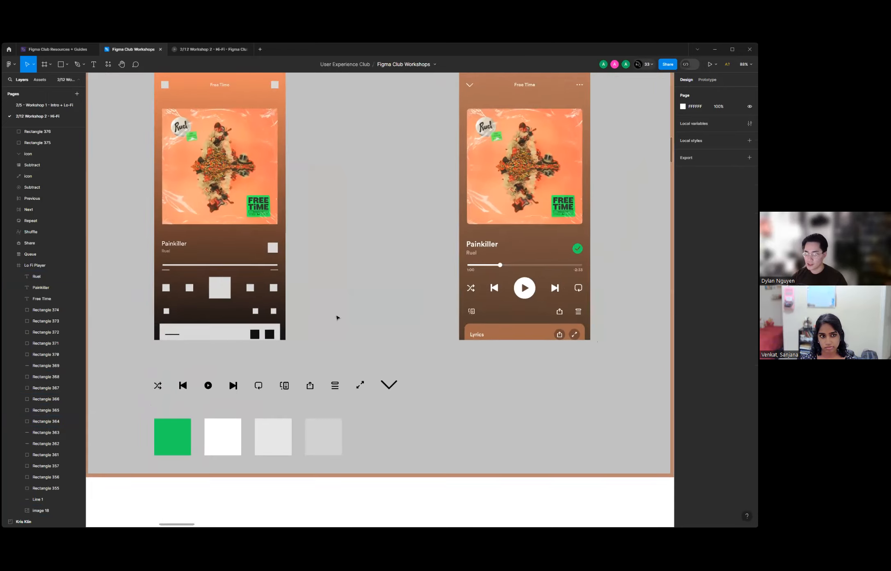
pyautogui.keyDown('ctrl'); pyautogui.scroll(2, 173, 399); pyautogui.keyUp('ctrl')
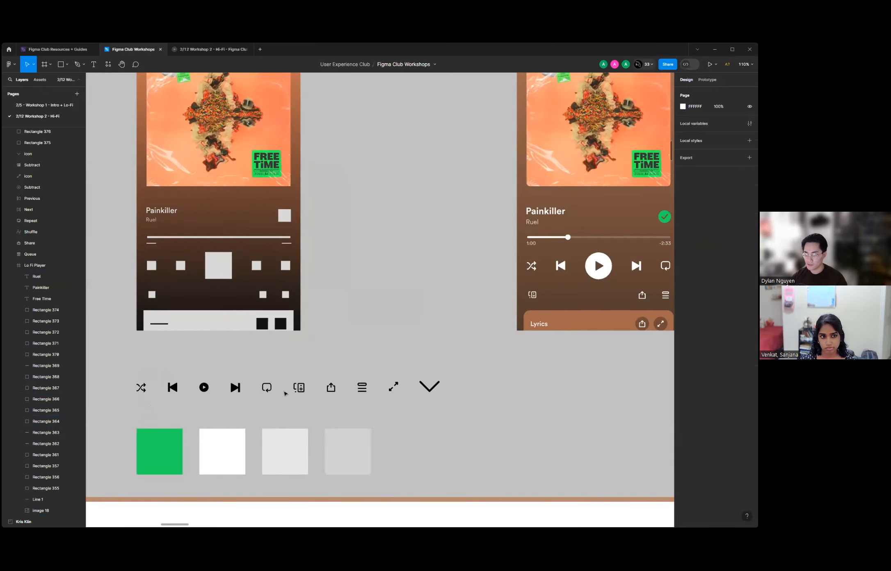
pyautogui.keyDown('ctrl'); pyautogui.scroll(-3, 305, 361); pyautogui.keyUp('ctrl')
pyautogui.keyDown('ctrl'); pyautogui.scroll(4, 229, 340); pyautogui.keyUp('ctrl')
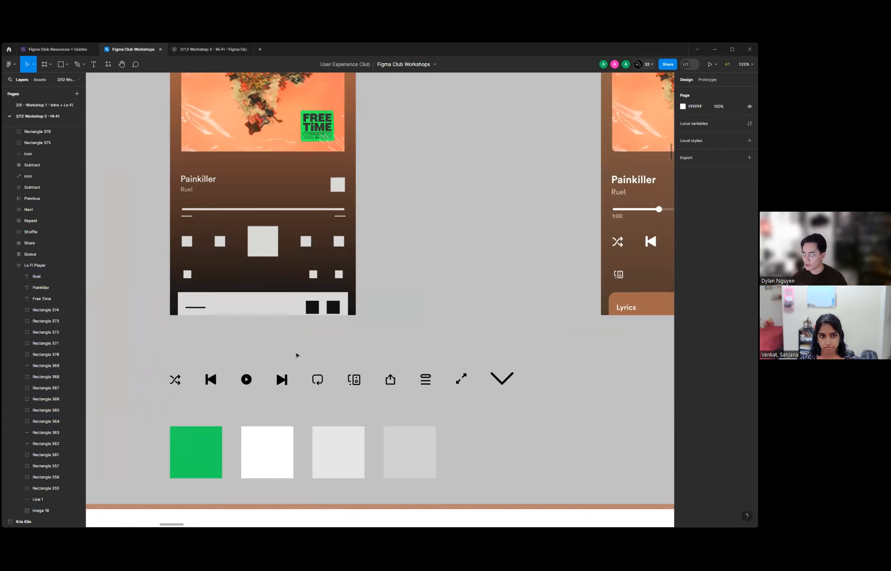
pyautogui.keyDown('ctrl'); pyautogui.scroll(-3, 210, 276); pyautogui.keyUp('ctrl')
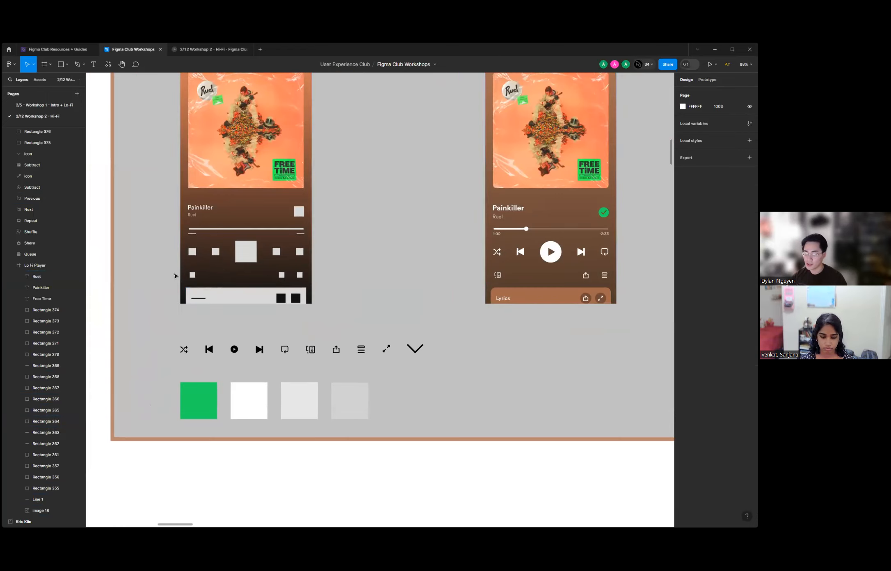
pyautogui.keyDown('ctrl'); pyautogui.scroll(3, 174, 276); pyautogui.keyUp('ctrl')
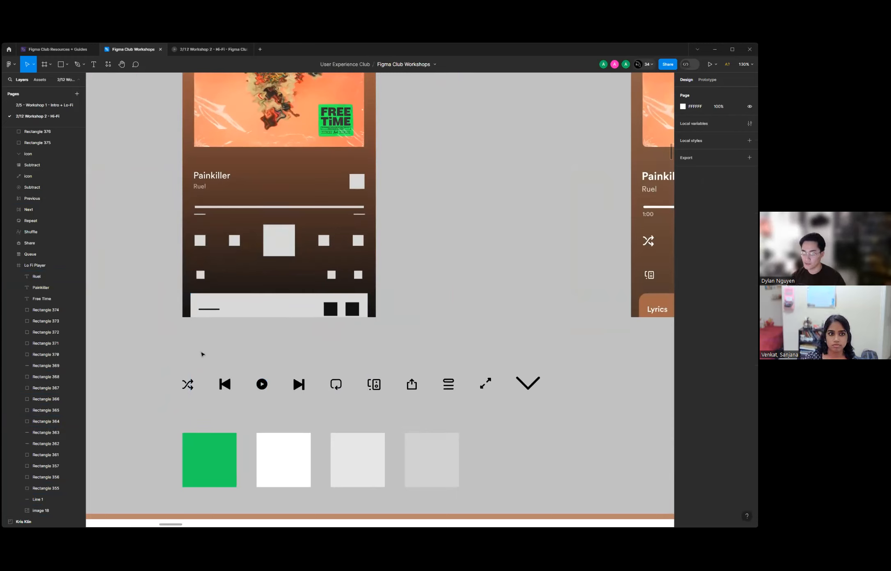
# Delete the first placeholder square in the Lo-Fi Player's playback row and put the Shuffle icon in its place.
pyautogui.click(188, 384)
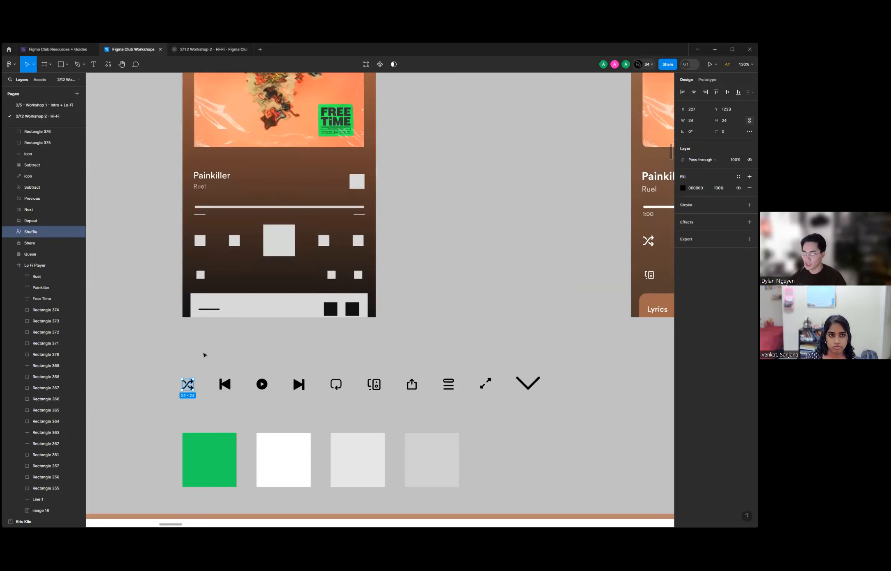
pyautogui.click(200, 241)
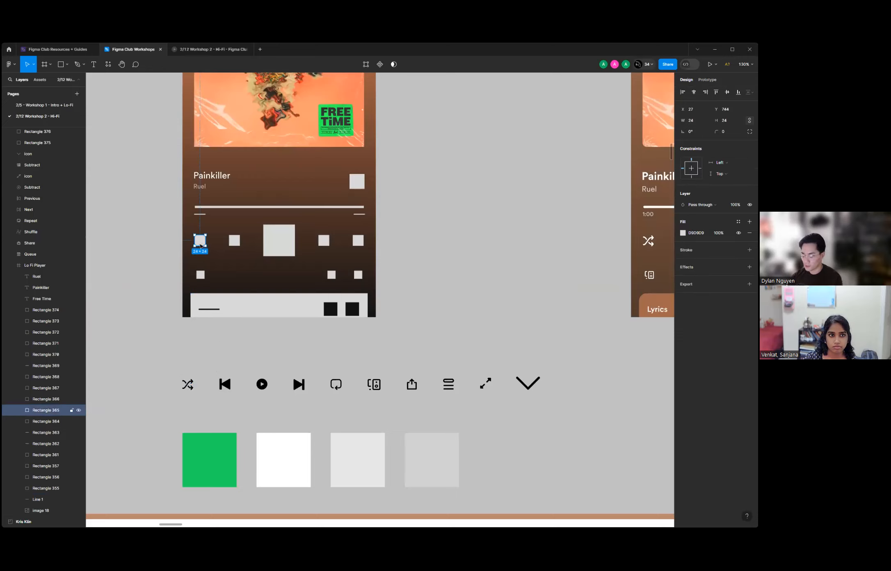
pyautogui.press('Delete')
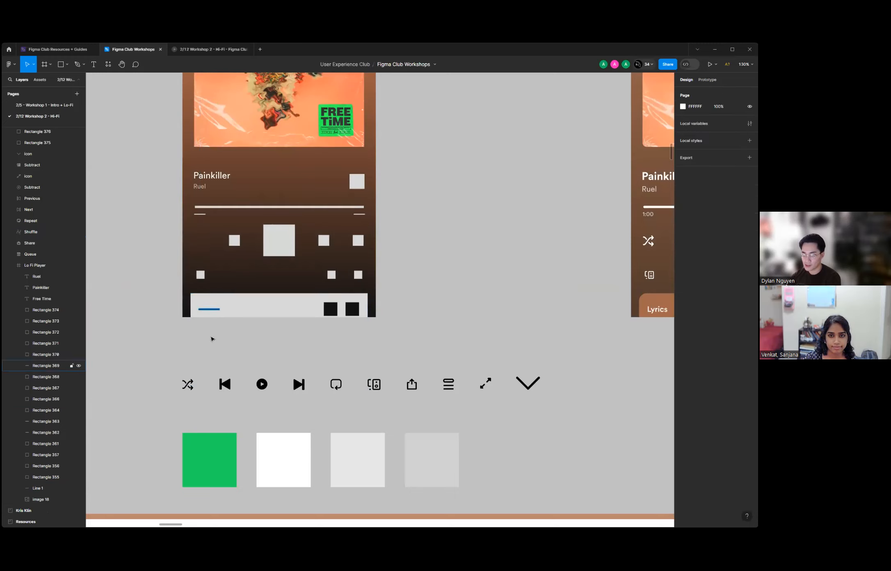
pyautogui.moveTo(186, 384); pyautogui.dragTo(212, 269)
pyautogui.scroll(5, 200, 241)
pyautogui.scroll(3, 197, 240)
pyautogui.scroll(-4, 212, 269)
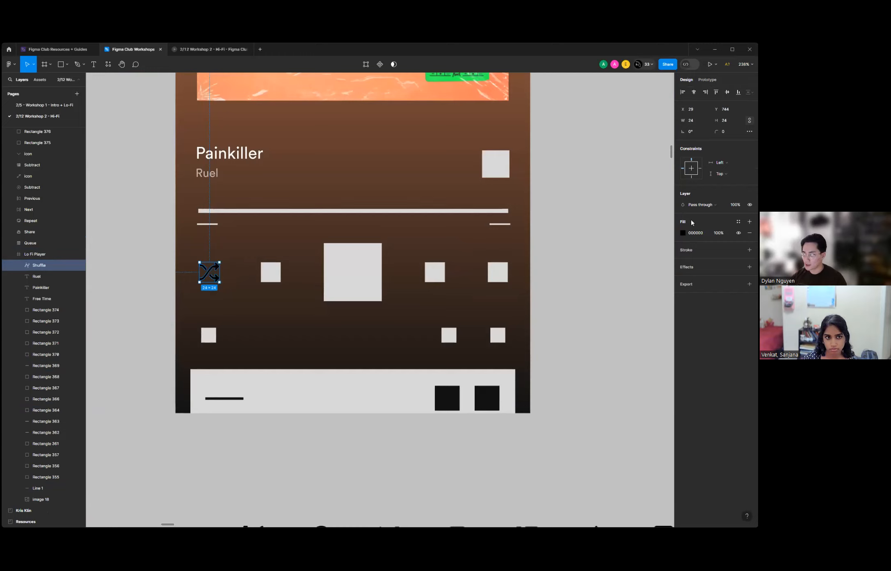
# Set the Shuffle icon's fill colour to white (FFFFFF).
pyautogui.click(683, 233)
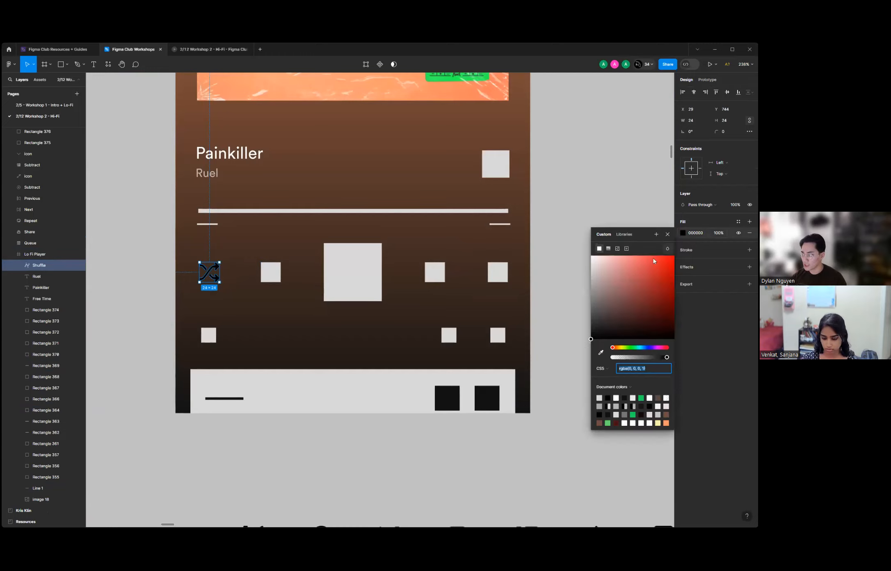
pyautogui.moveTo(623, 289); pyautogui.dragTo(580, 235)
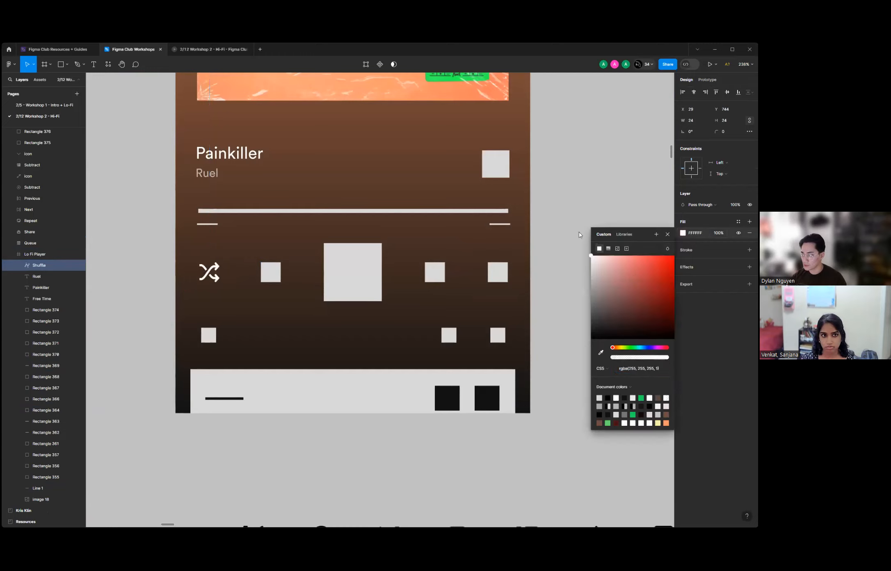
pyautogui.click(607, 179)
# Replace the placeholder beside the Shuffle icon with the Previous icon and fill it white.
pyautogui.scroll(-3, 242, 282)
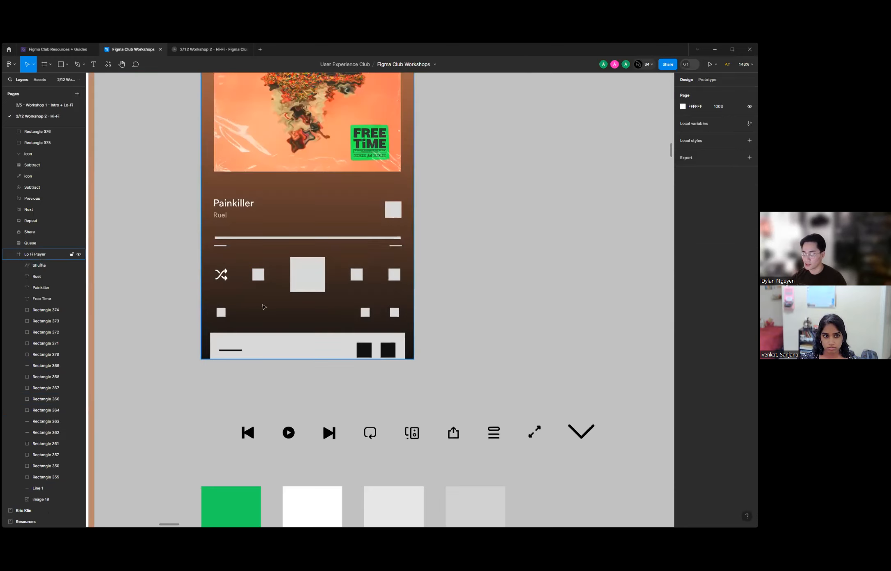
pyautogui.click(258, 271)
pyautogui.click(258, 271)
pyautogui.press('Delete')
pyautogui.moveTo(246, 450); pyautogui.dragTo(258, 272)
pyautogui.click(683, 233)
pyautogui.click(591, 256)
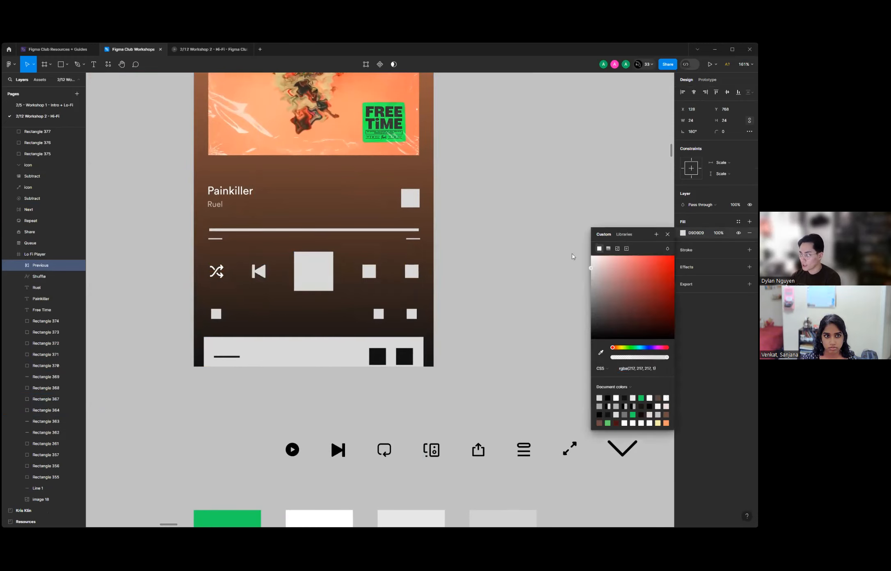
pyautogui.click(483, 274)
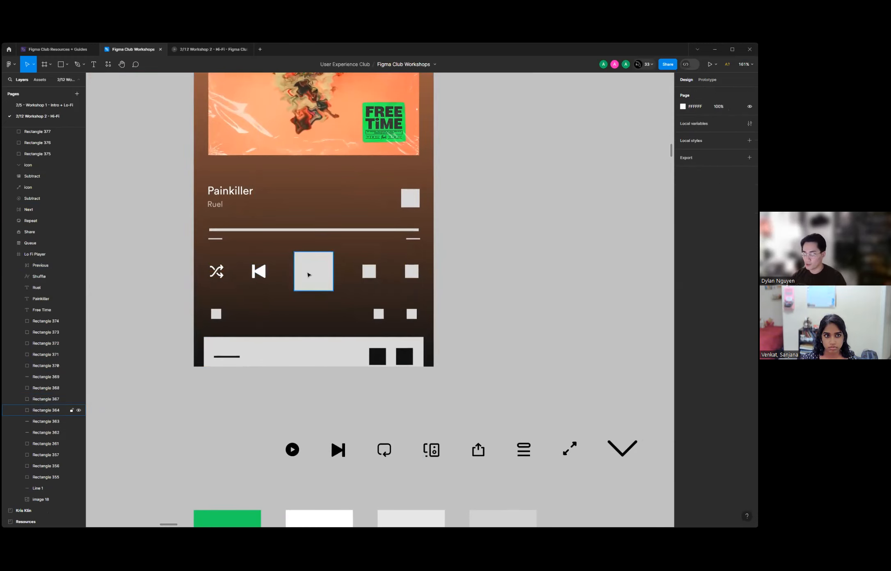
# Delete the large central placeholder in the playback row and move the play icon into its place.
pyautogui.click(327, 272)
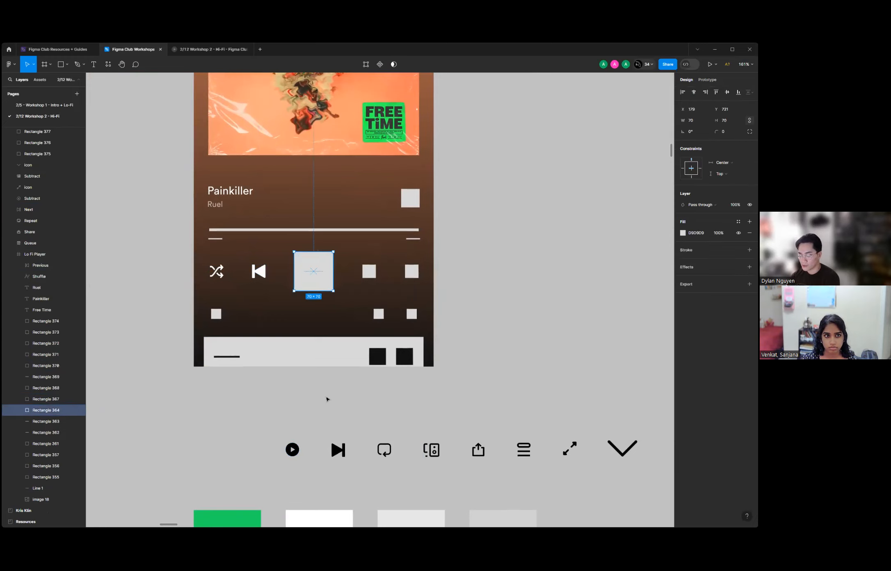
pyautogui.press('Delete')
pyautogui.click(295, 451)
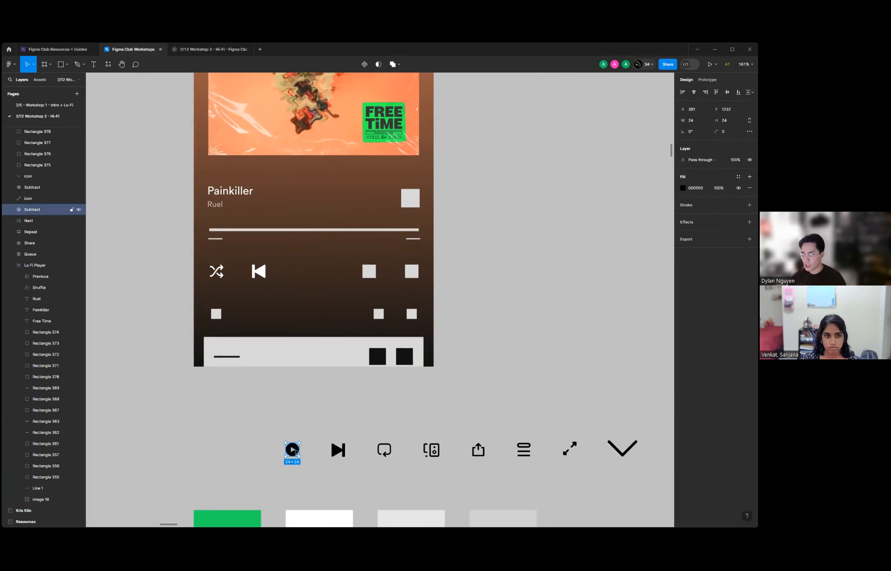
pyautogui.moveTo(295, 451); pyautogui.dragTo(318, 274)
# Enlarge the play icon proportionally to 55 × 55 about its centre.
pyautogui.scroll(8, 319, 273)
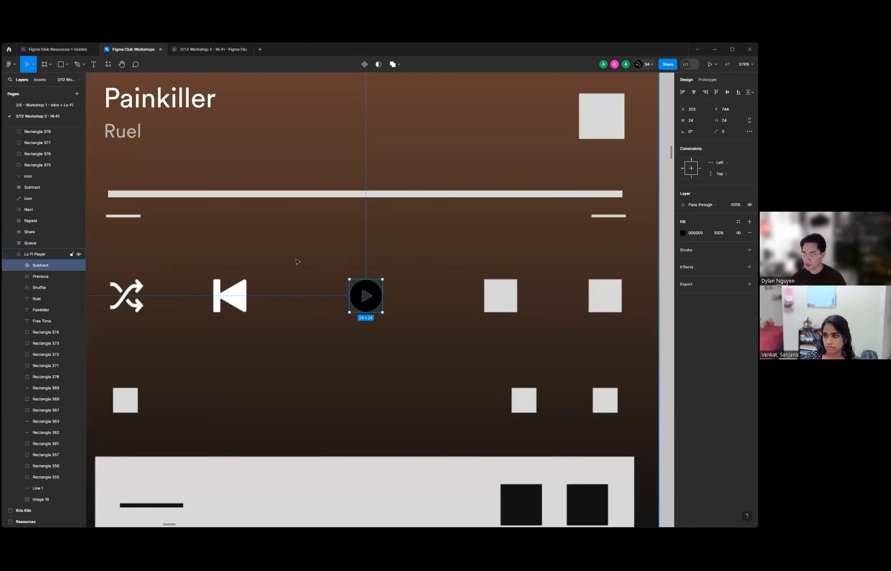
pyautogui.scroll(-5, 369, 291)
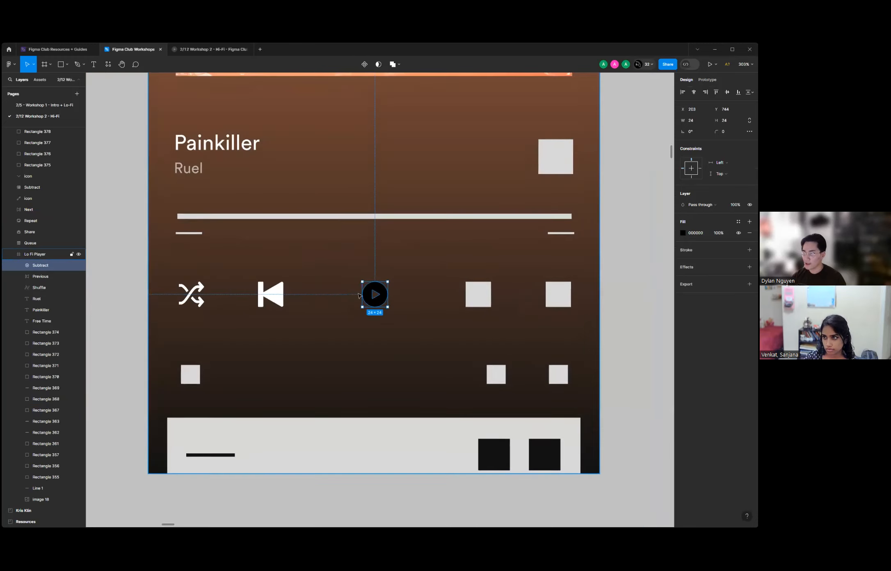
pyautogui.scroll(-2, 374, 291)
pyautogui.scroll(4, 371, 293)
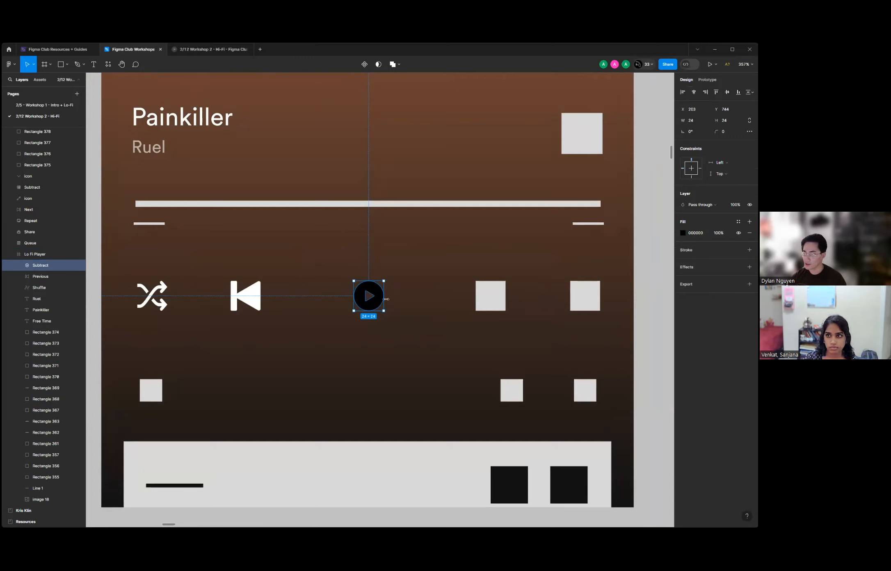
pyautogui.moveTo(384, 280)
pyautogui.mouseDown()
pyautogui.moveTo(422, 256)
pyautogui.moveTo(390, 292)
pyautogui.mouseUp()
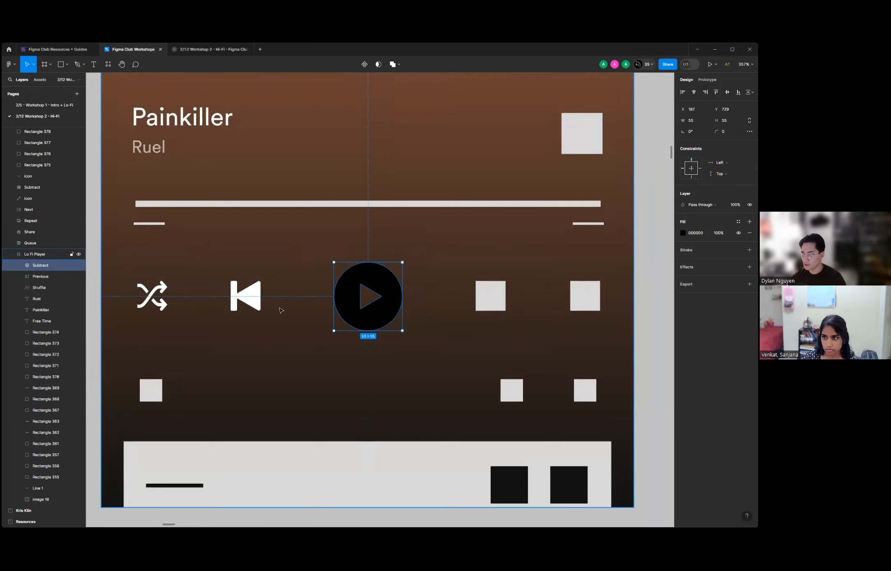
# Fill the play icon white and check the playback row against the Example.
pyautogui.scroll(-5, 315, 291)
pyautogui.click(681, 233)
pyautogui.moveTo(603, 270); pyautogui.dragTo(524, 246)
pyautogui.click(423, 341)
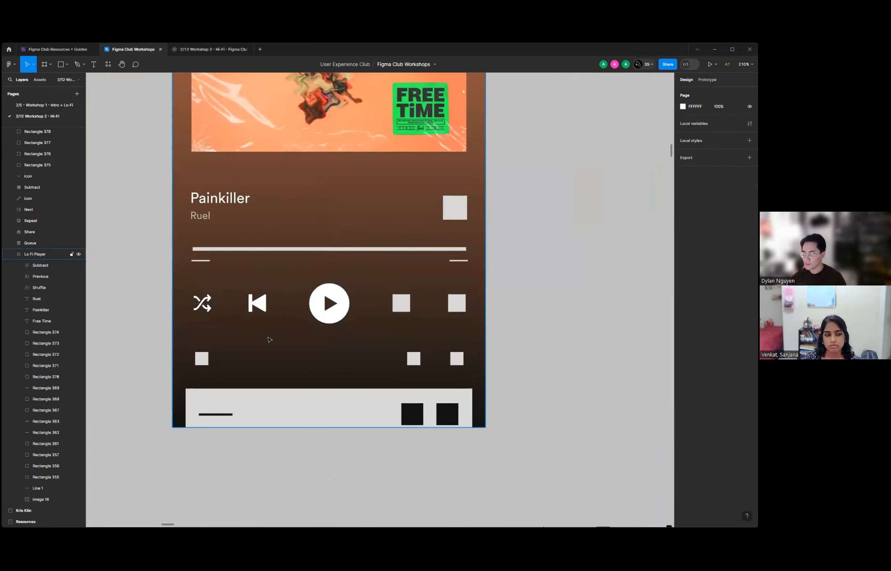
pyautogui.scroll(-5, 267, 215)
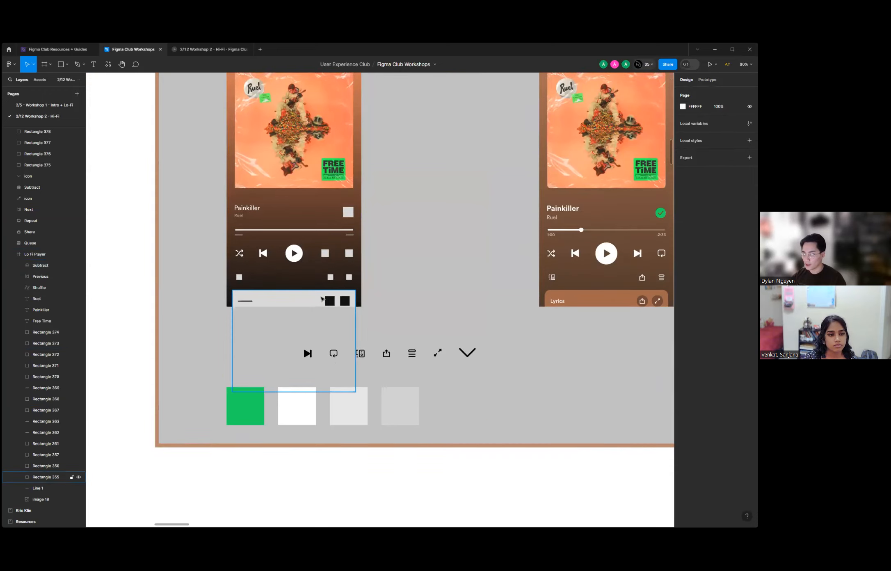
# Replace the placeholder square just after the play icon with the Next icon.
pyautogui.scroll(5, 328, 295)
pyautogui.click(323, 204)
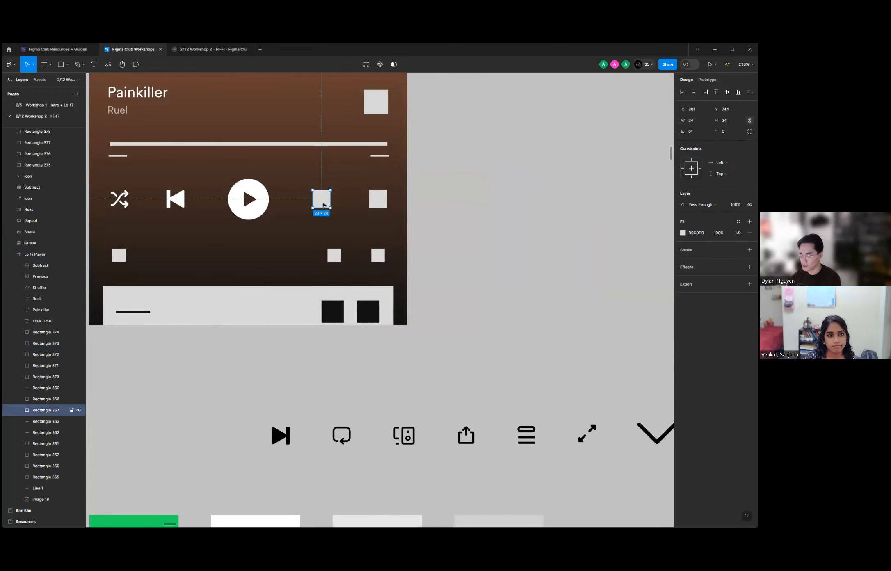
pyautogui.press('Delete')
pyautogui.moveTo(281, 436); pyautogui.dragTo(319, 199)
# Delete the last placeholder in the playback row and move the Repeat icon into its place.
pyautogui.click(378, 199)
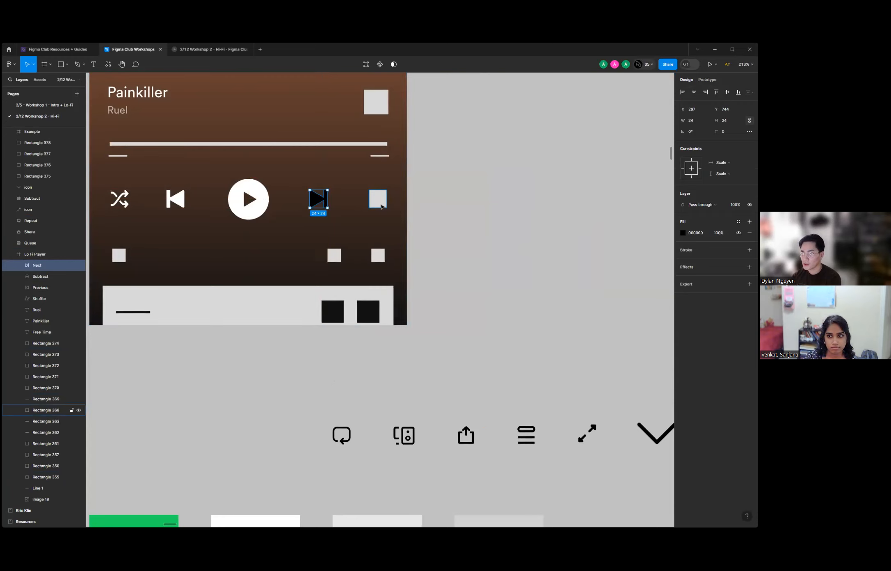
pyautogui.press('Delete')
pyautogui.moveTo(342, 435); pyautogui.dragTo(379, 203)
pyautogui.click(447, 218)
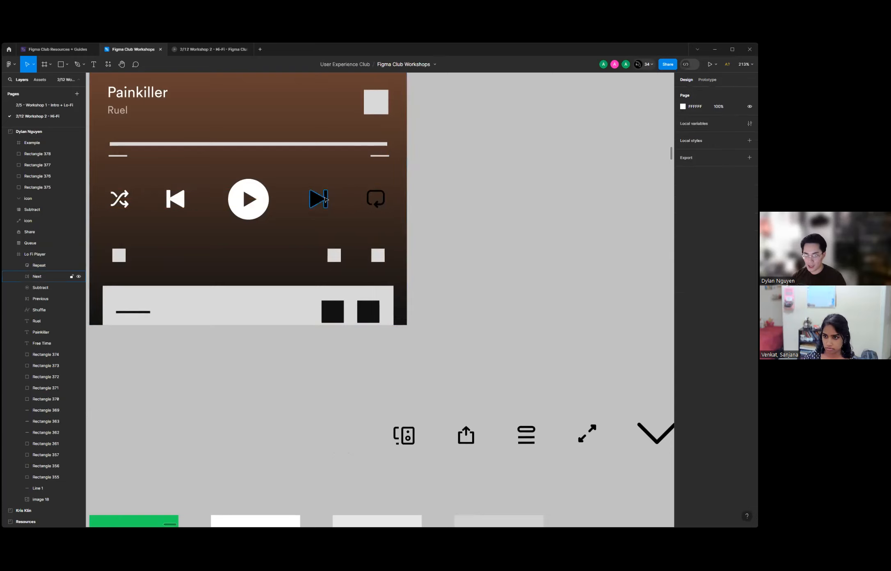
# Fill the Next and Repeat icons in the playback row white together.
pyautogui.scroll(5, 318, 191)
pyautogui.moveTo(277, 173); pyautogui.dragTo(463, 262)
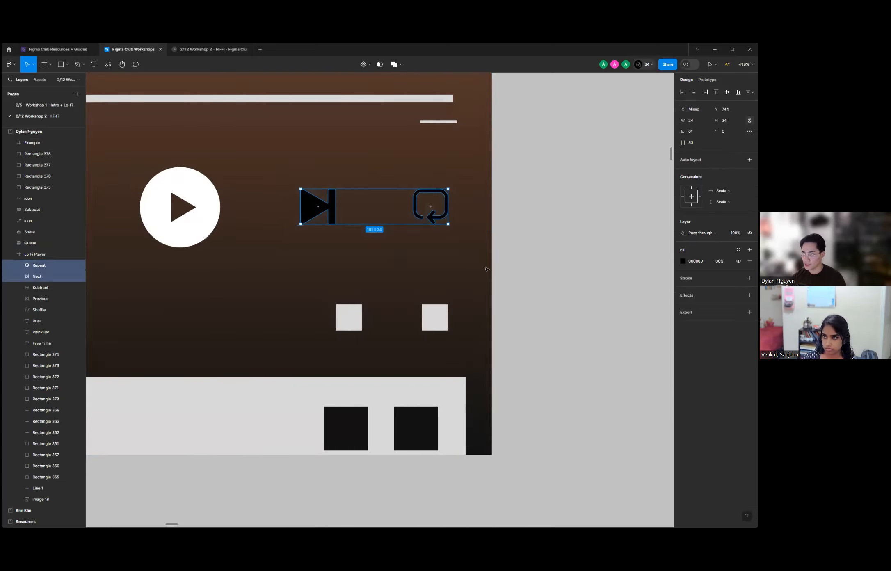
pyautogui.scroll(-4, 508, 273)
pyautogui.scroll(2, 461, 272)
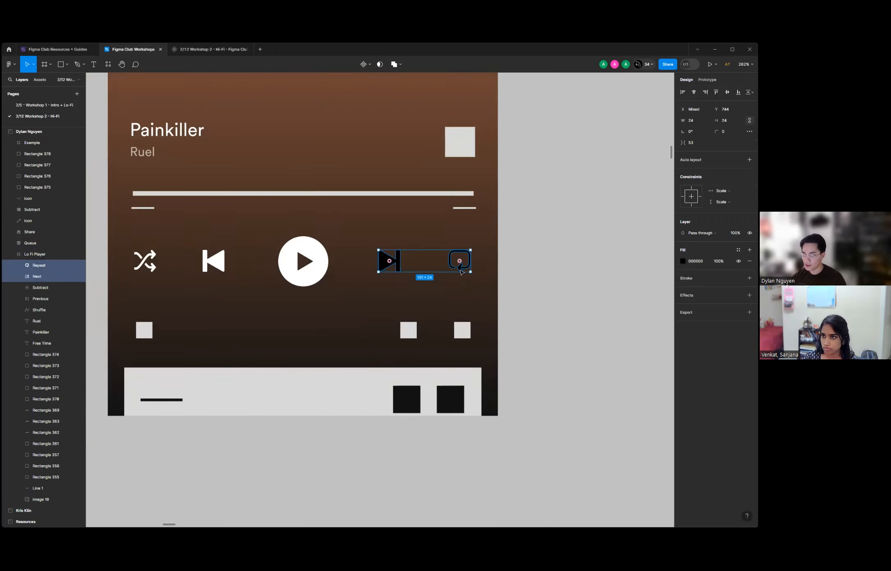
pyautogui.scroll(3, 430, 267)
pyautogui.scroll(-2, 508, 278)
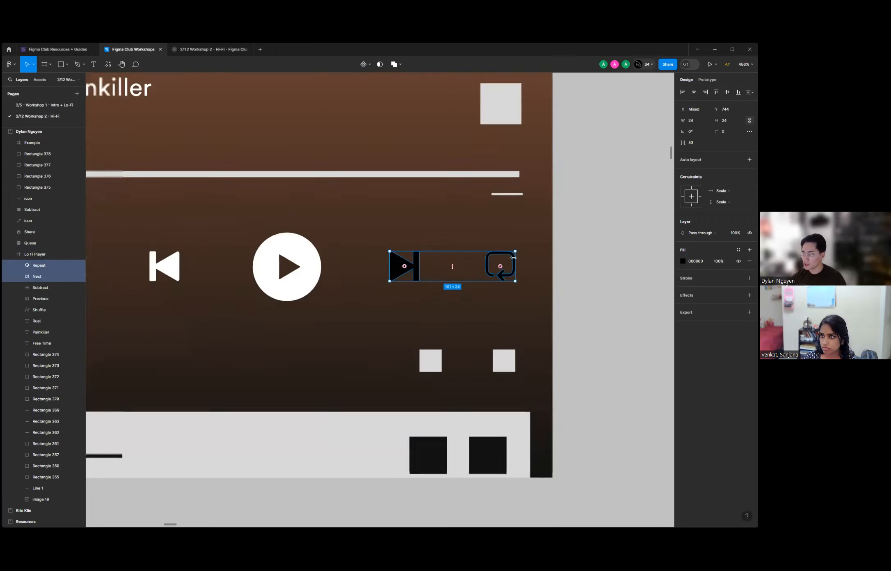
pyautogui.scroll(-5, 563, 264)
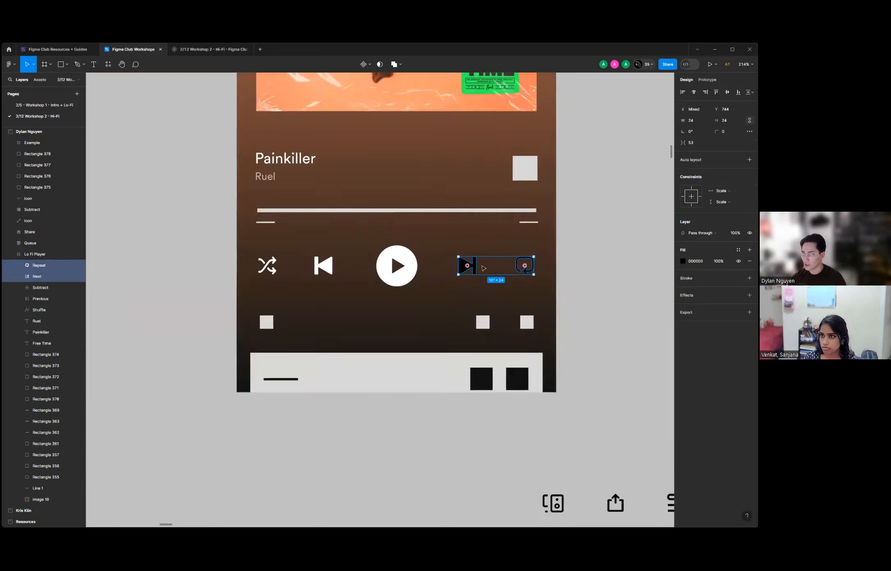
pyautogui.scroll(3, 500, 265)
pyautogui.click(683, 261)
pyautogui.moveTo(652, 330); pyautogui.dragTo(555, 255)
pyautogui.click(631, 196)
pyautogui.scroll(-5, 239, 288)
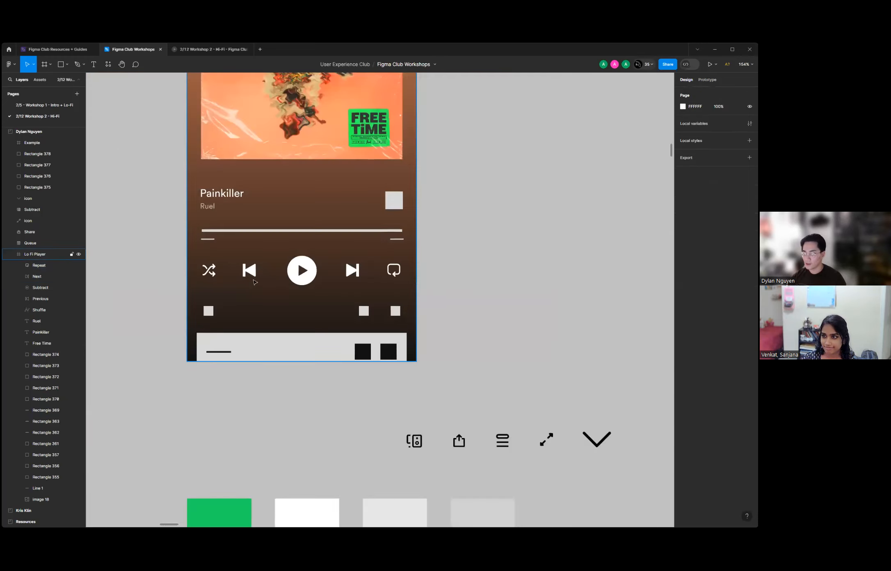
pyautogui.scroll(-10, 239, 289)
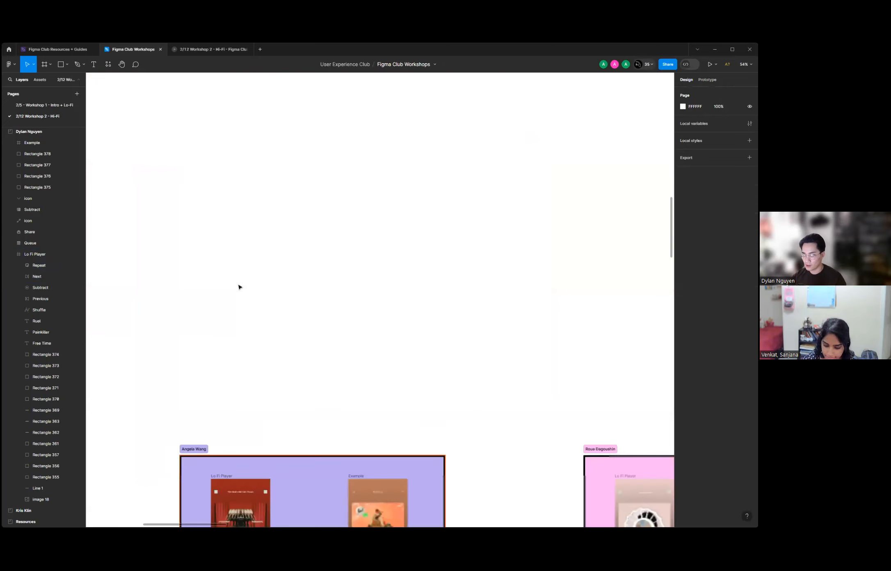
# Look over the students' workshop frames from the upper rows down to the last row to check their player designs.
pyautogui.scroll(-5, 240, 287)
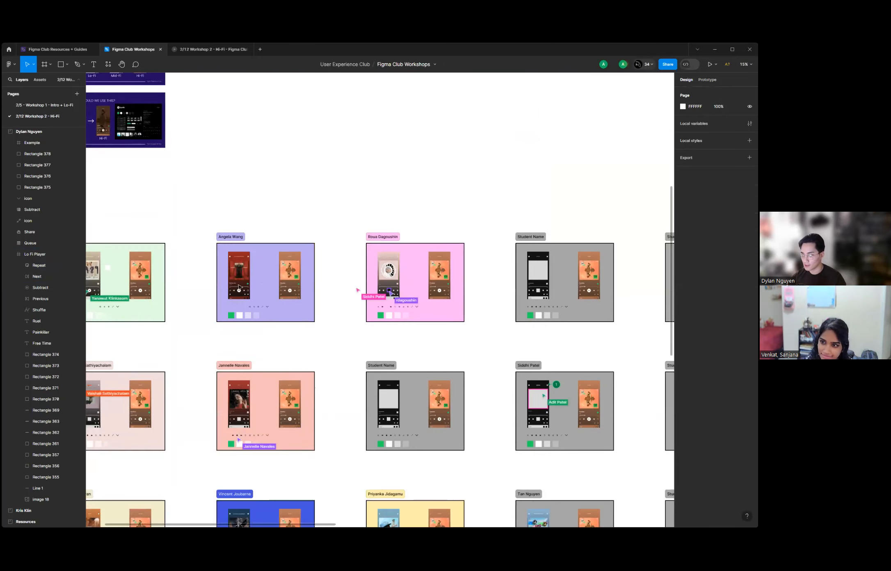
pyautogui.scroll(6, 364, 300)
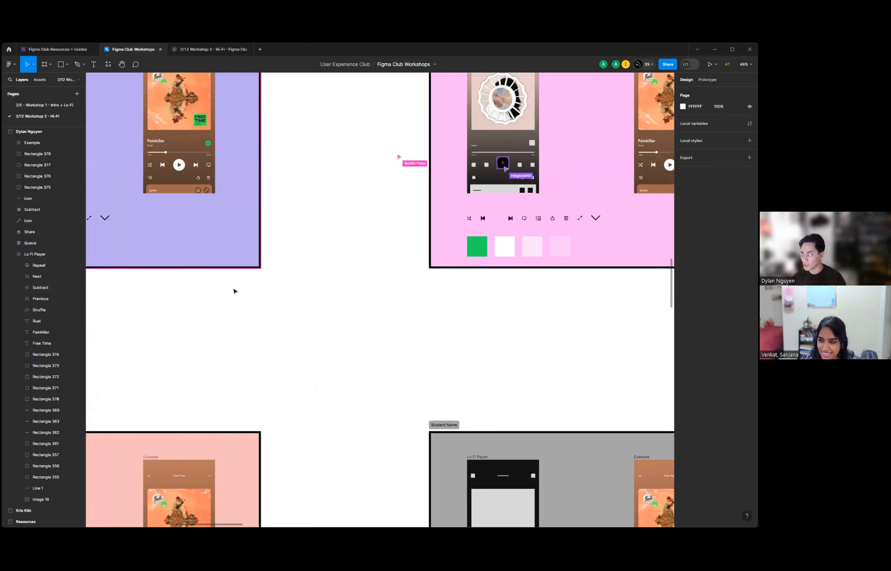
pyautogui.scroll(-2, 241, 293)
pyautogui.scroll(-5, 309, 302)
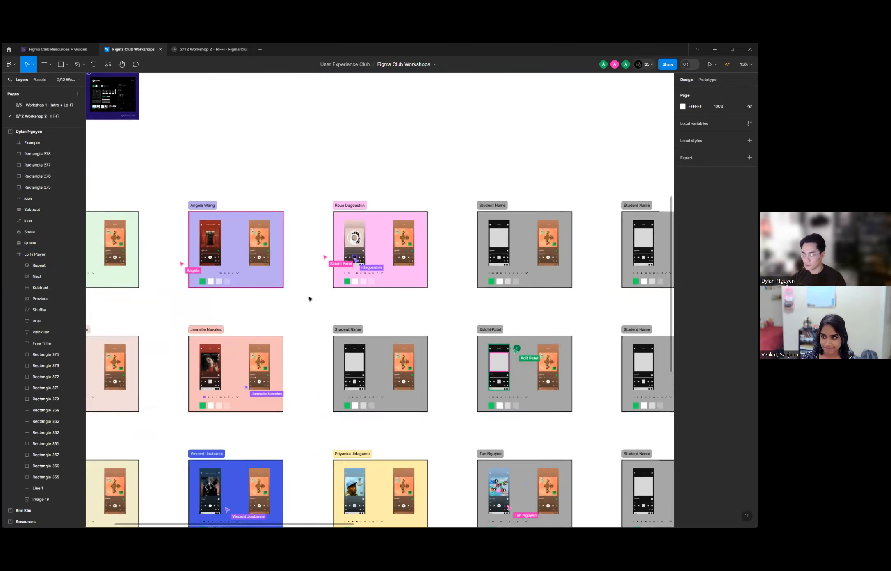
pyautogui.scroll(-8, 309, 299)
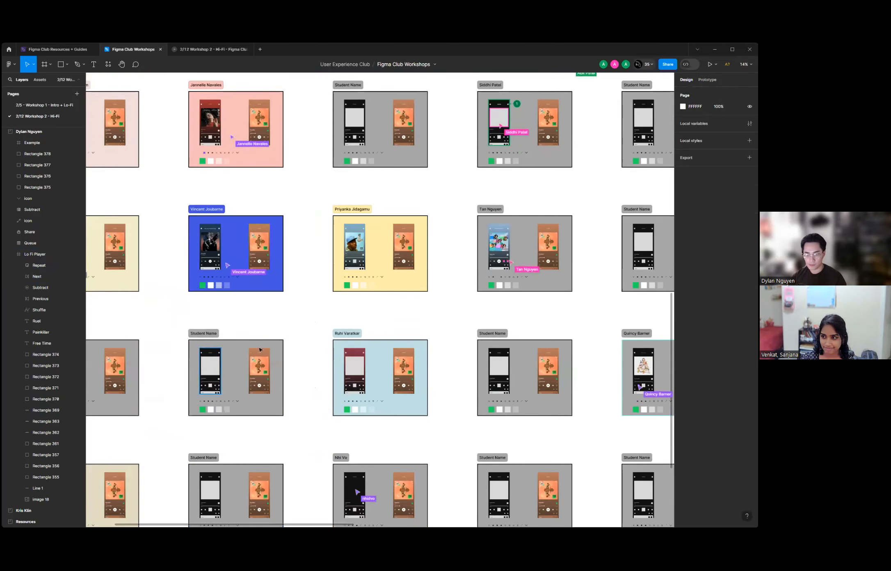
pyautogui.scroll(-2, 312, 312)
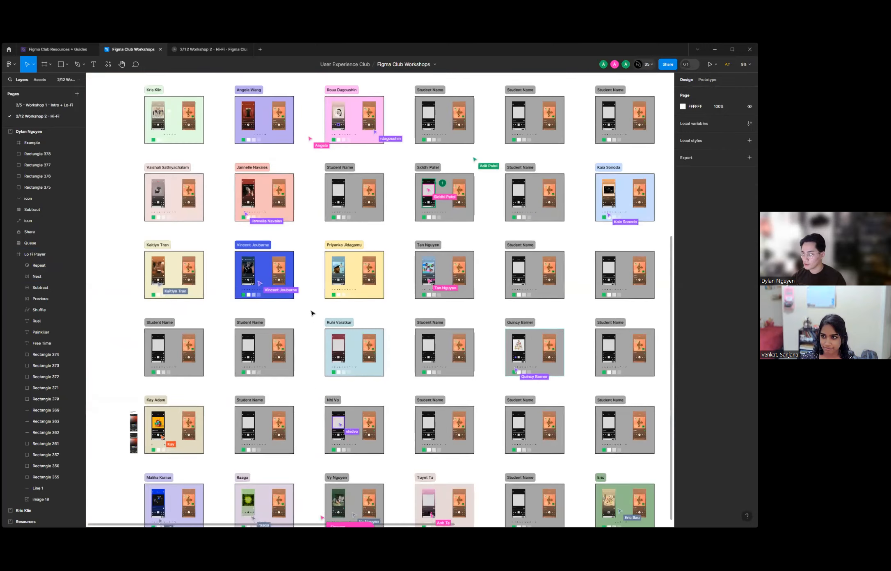
pyautogui.scroll(5, 314, 309)
pyautogui.scroll(-3, 424, 304)
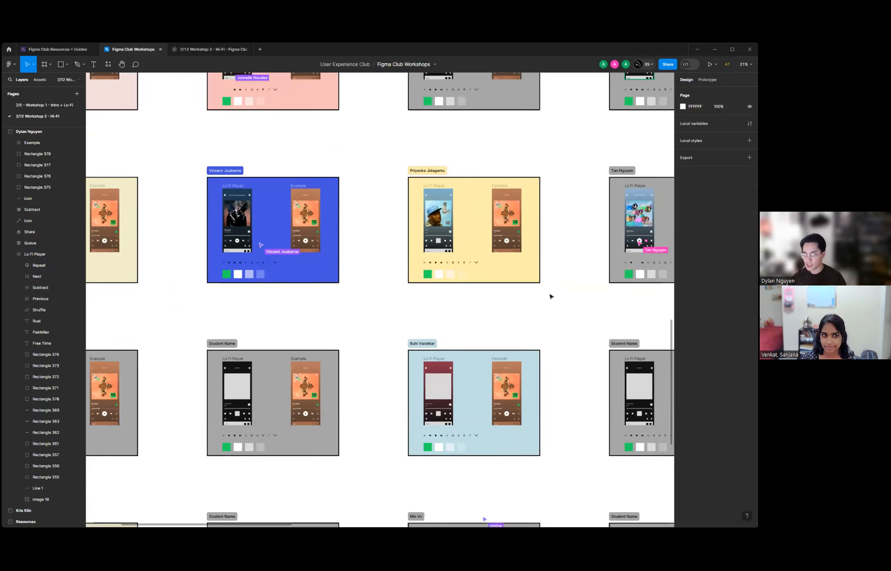
pyautogui.scroll(-2, 433, 302)
pyautogui.scroll(-3, 393, 308)
pyautogui.scroll(-3, 391, 311)
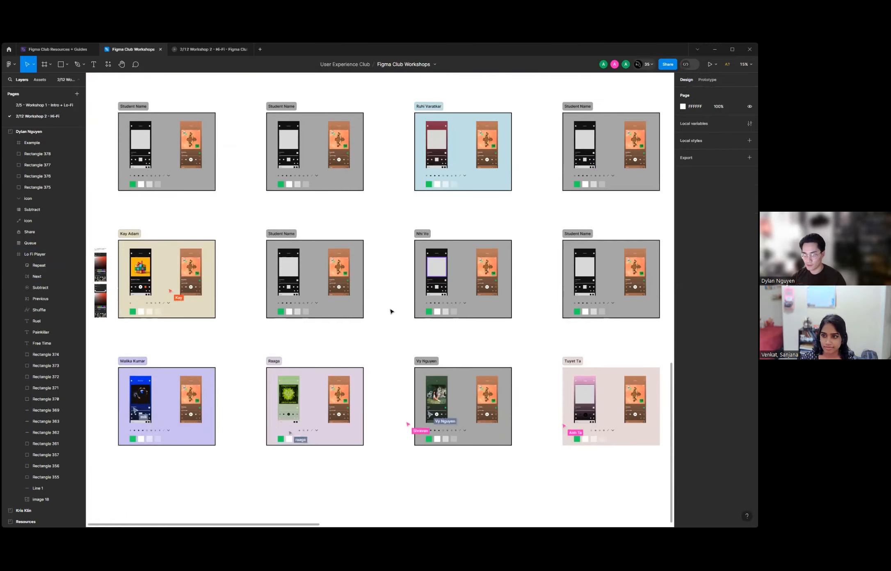
pyautogui.scroll(-3, 265, 332)
pyautogui.scroll(2, 541, 455)
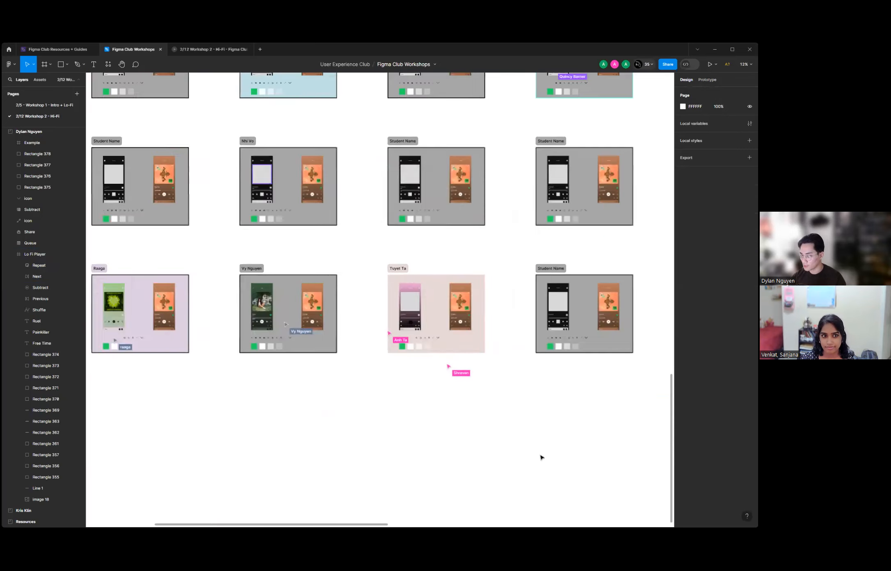
# Examine the student frames along the last row and across the whole grid for their progress.
pyautogui.scroll(5, 501, 380)
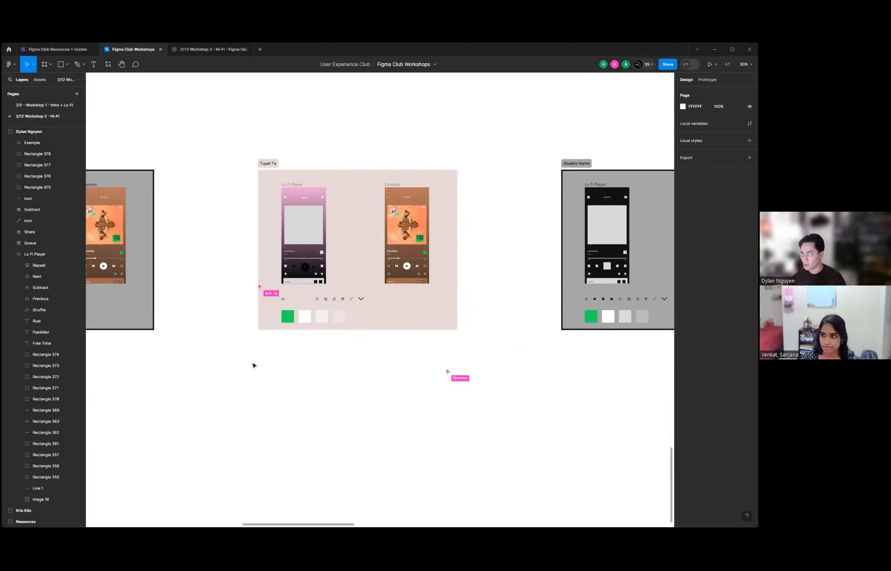
pyautogui.scroll(-3, 253, 364)
pyautogui.scroll(5, 625, 354)
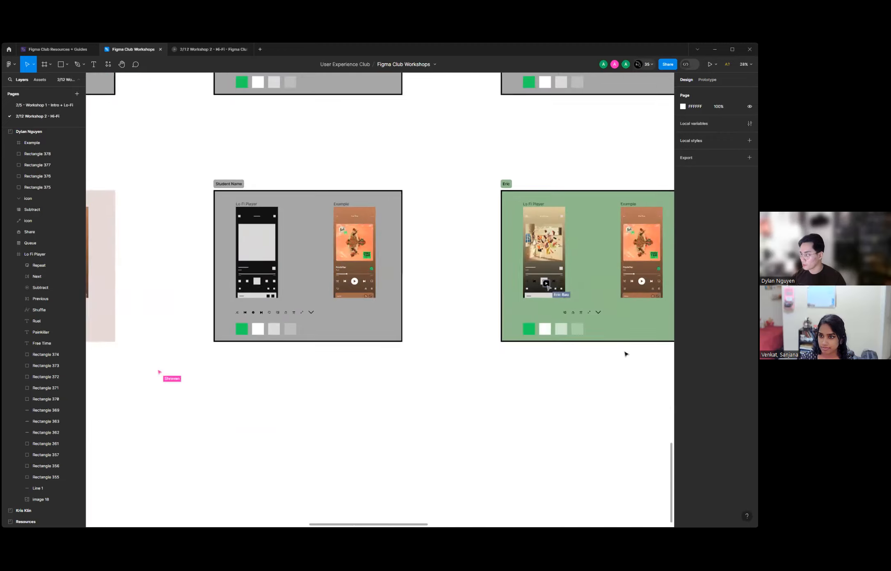
pyautogui.scroll(-2, 275, 361)
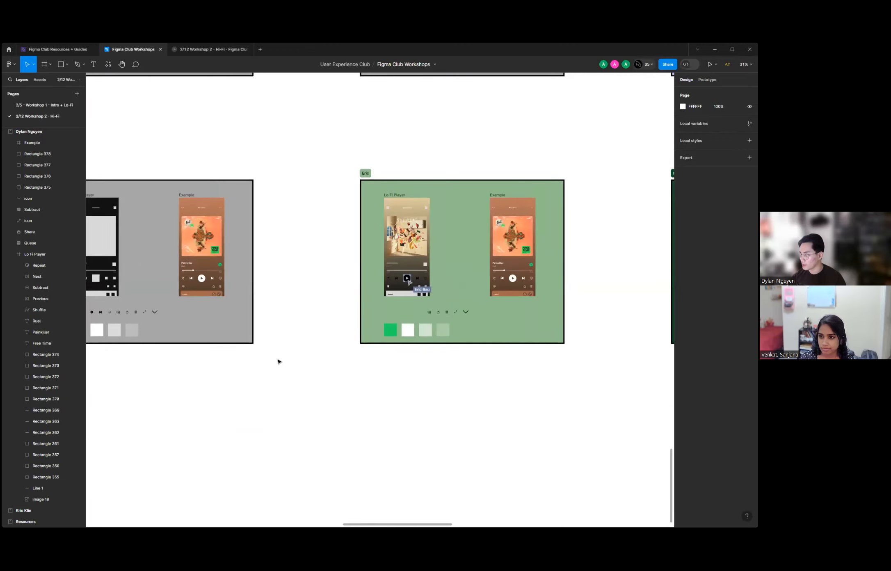
pyautogui.scroll(-3, 277, 361)
pyautogui.scroll(5, 547, 361)
pyautogui.scroll(-5, 547, 361)
pyautogui.scroll(3, 567, 267)
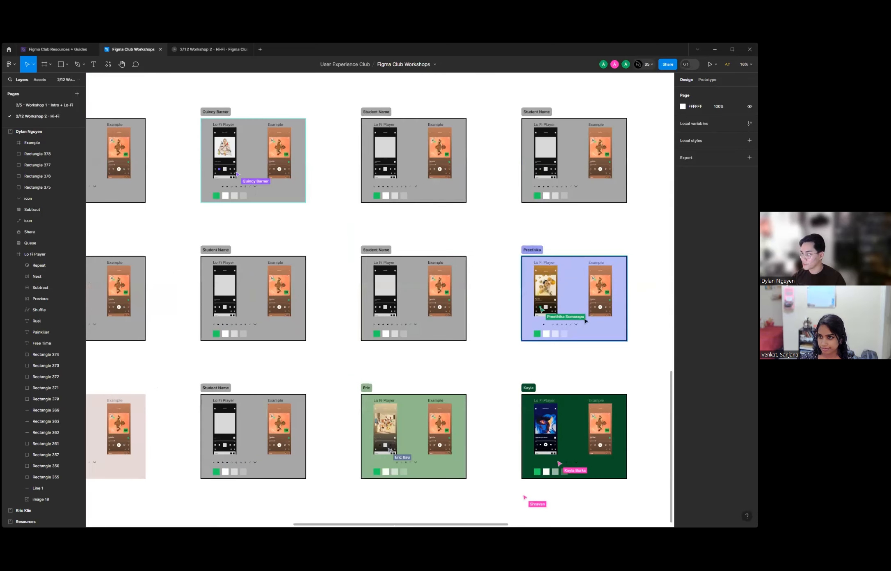
pyautogui.scroll(-3, 533, 322)
pyautogui.scroll(1, 370, 312)
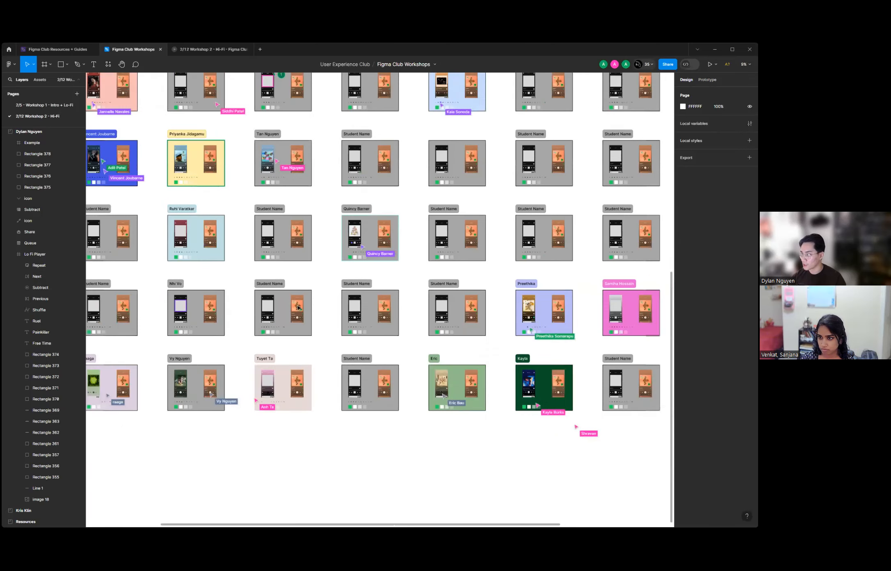
pyautogui.scroll(-2, 298, 307)
pyautogui.scroll(-2, 253, 254)
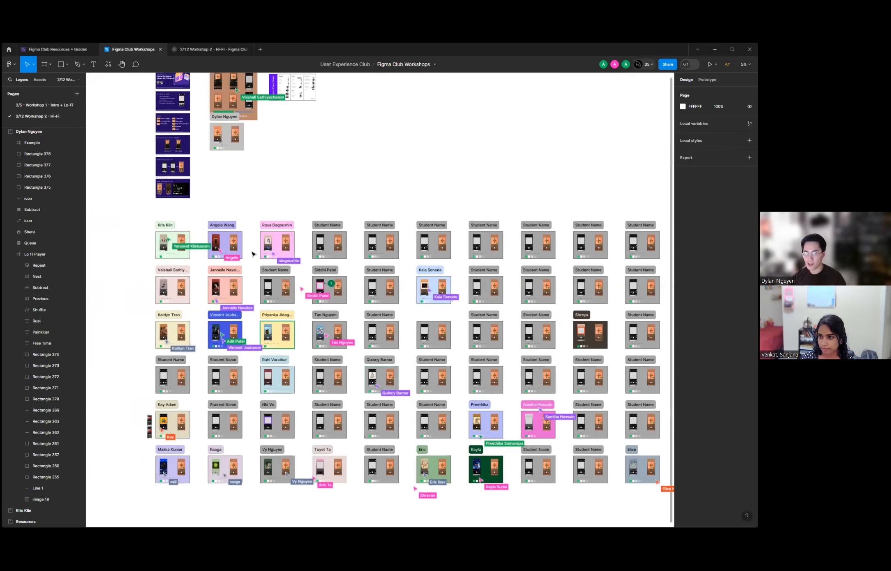
# Compare the instructor's Lo Fi Player frame below the resources with the progress in the student grid.
pyautogui.scroll(5, 253, 254)
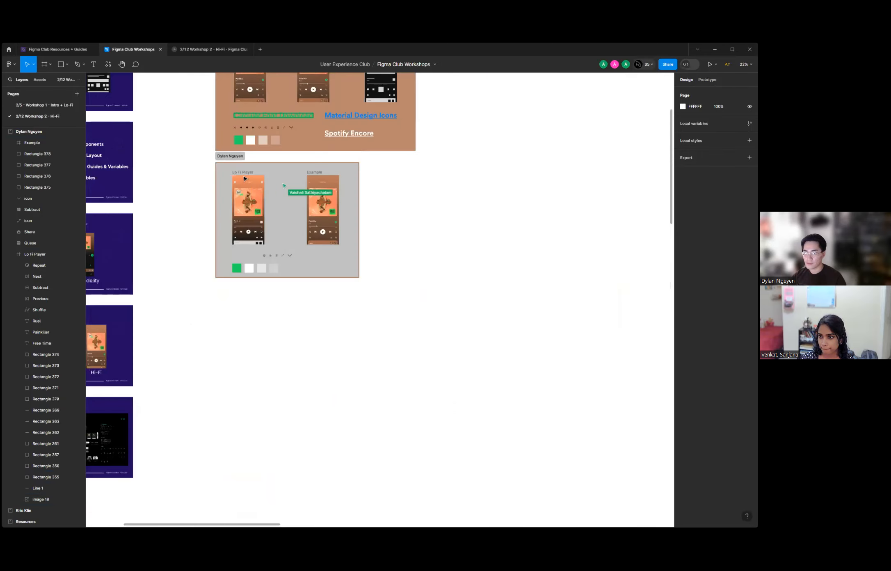
pyautogui.scroll(8, 245, 179)
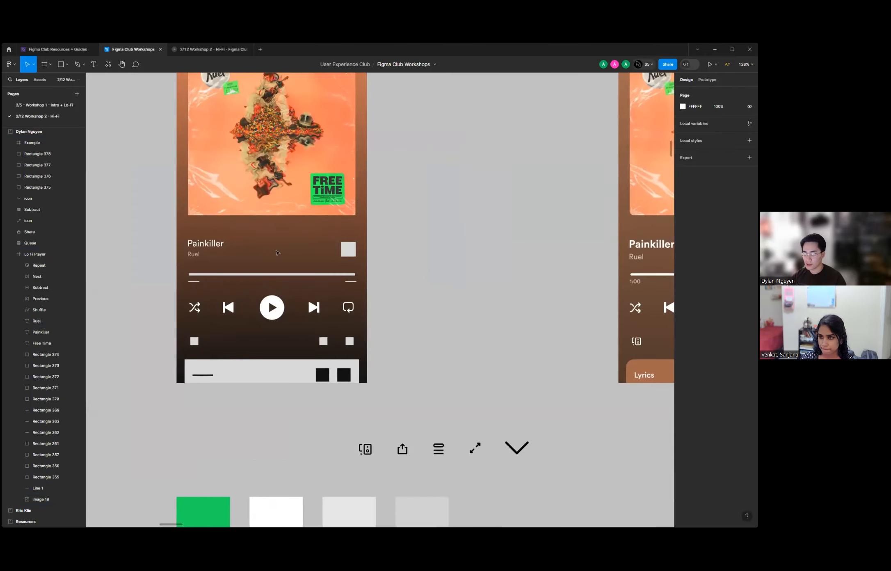
pyautogui.scroll(-3, 278, 253)
pyautogui.scroll(1, 274, 252)
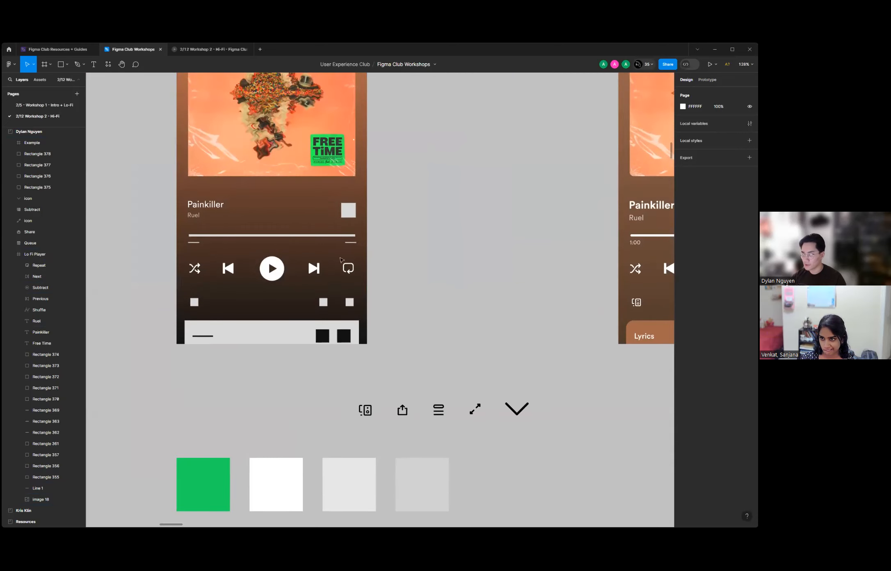
pyautogui.scroll(-15, 268, 292)
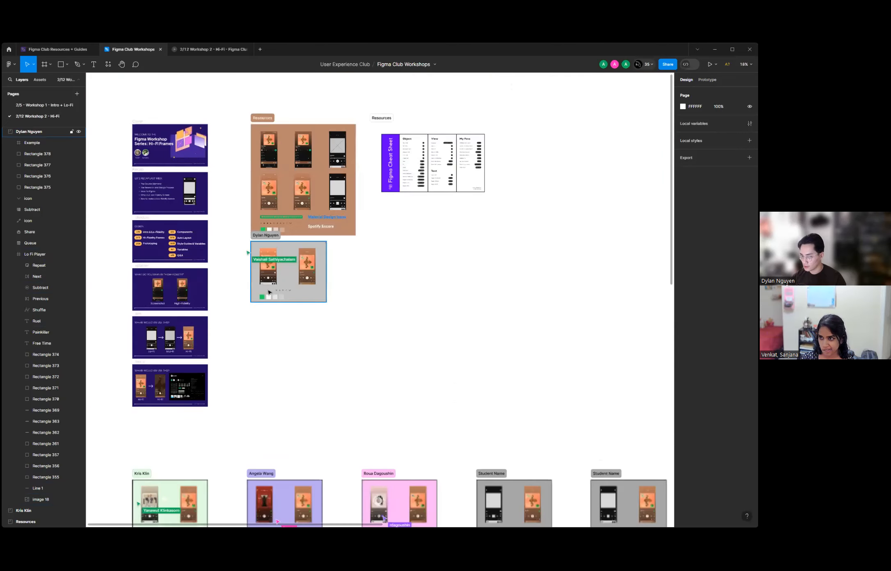
pyautogui.scroll(-5, 268, 292)
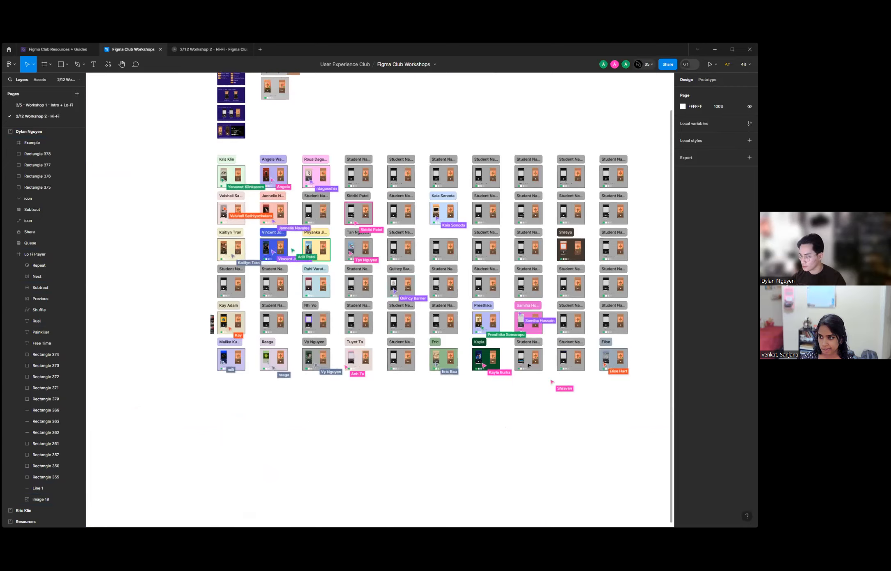
pyautogui.scroll(3, 578, 374)
pyautogui.scroll(4, 578, 374)
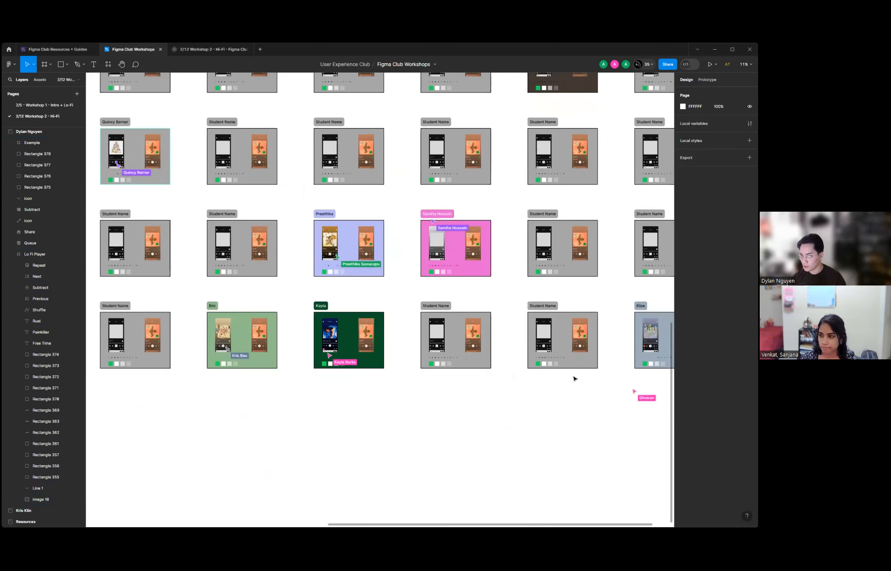
pyautogui.scroll(-7, 575, 380)
# Inspect the Example player's green check icon, progress bar and playback controls in the instructor's frame.
pyautogui.scroll(15, 463, 265)
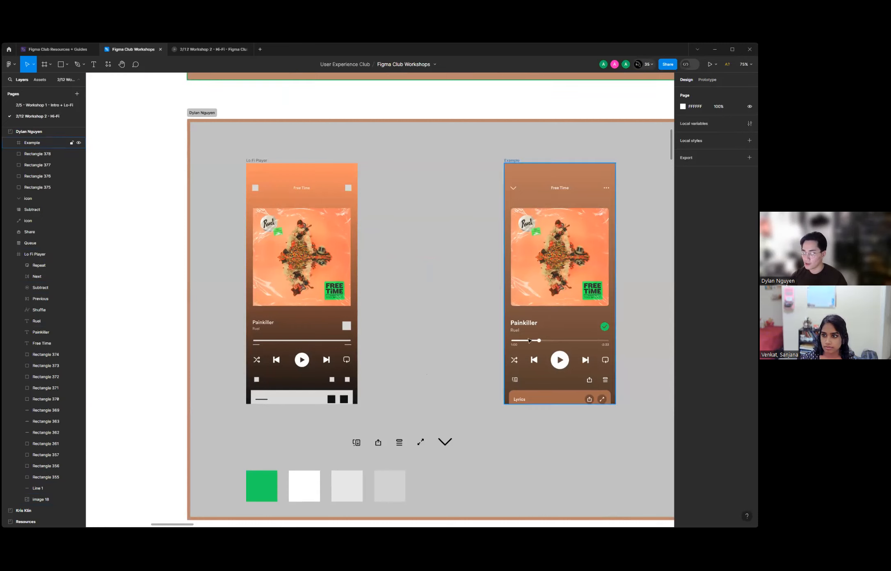
pyautogui.scroll(5, 595, 339)
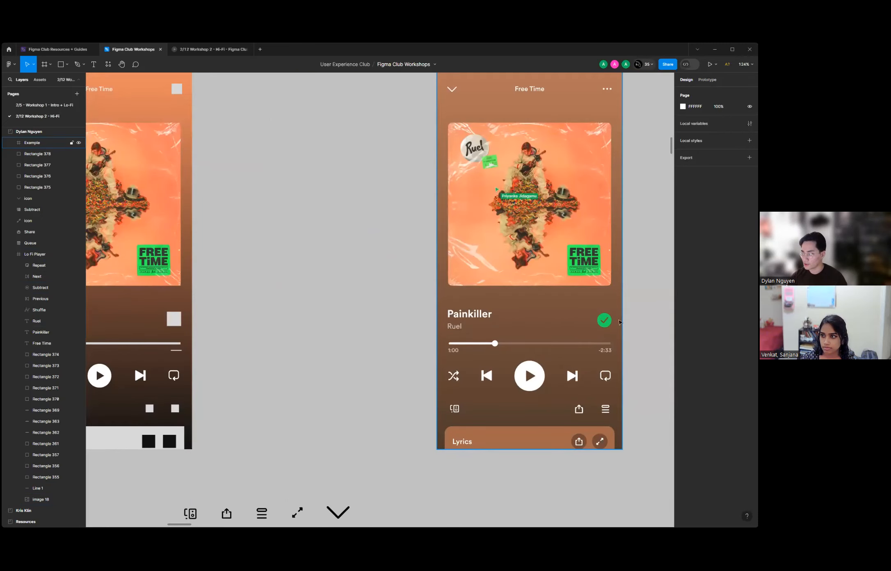
pyautogui.scroll(5, 614, 335)
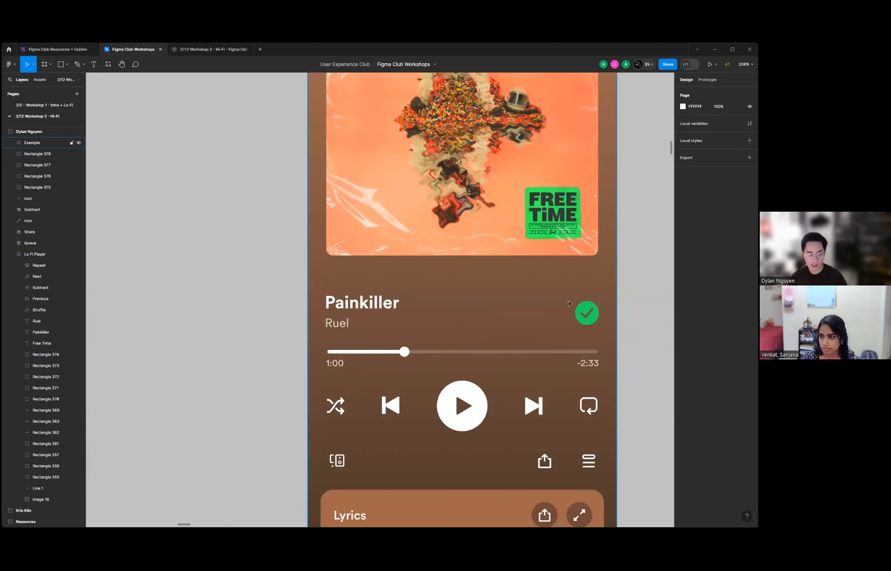
pyautogui.scroll(-4, 518, 242)
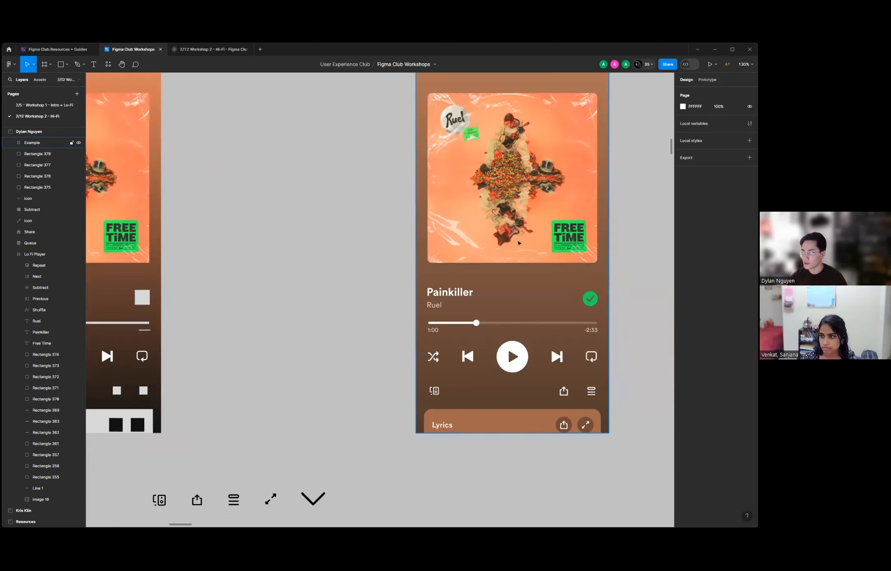
pyautogui.scroll(-4, 483, 303)
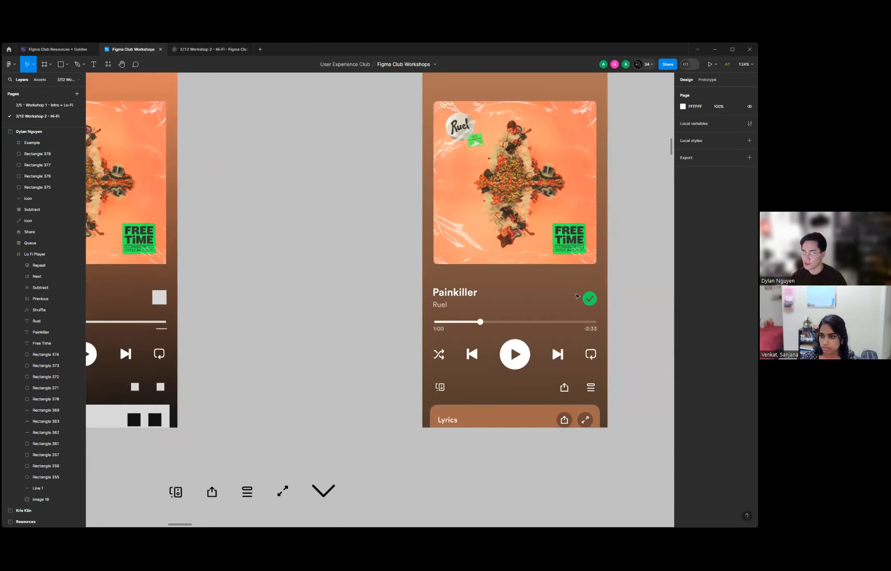
pyautogui.scroll(4, 229, 287)
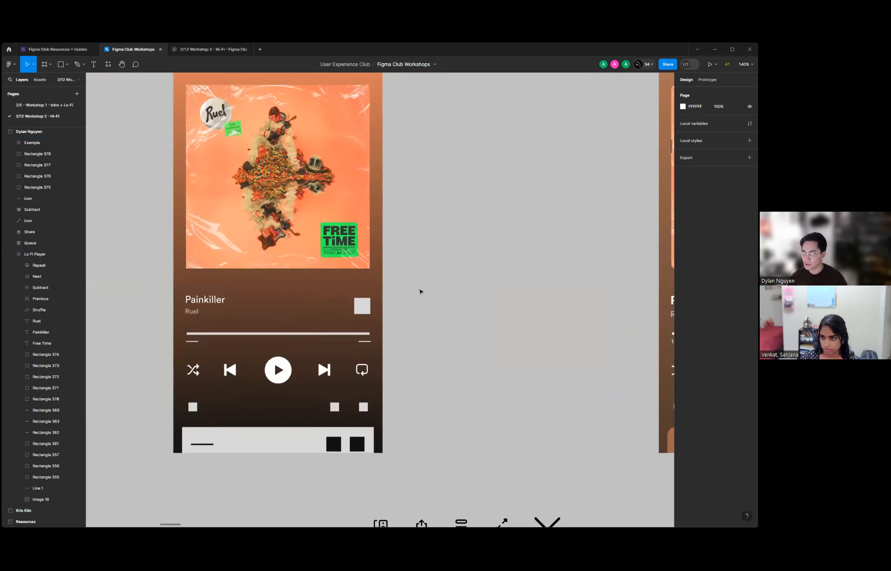
# Examine the Lo Fi Player's remaining placeholder squares, especially the one beside the Painkiller song title, against the Example.
pyautogui.scroll(2, 419, 292)
pyautogui.click(305, 261)
pyautogui.scroll(-3, 305, 261)
pyautogui.scroll(2, 352, 352)
pyautogui.click(359, 354)
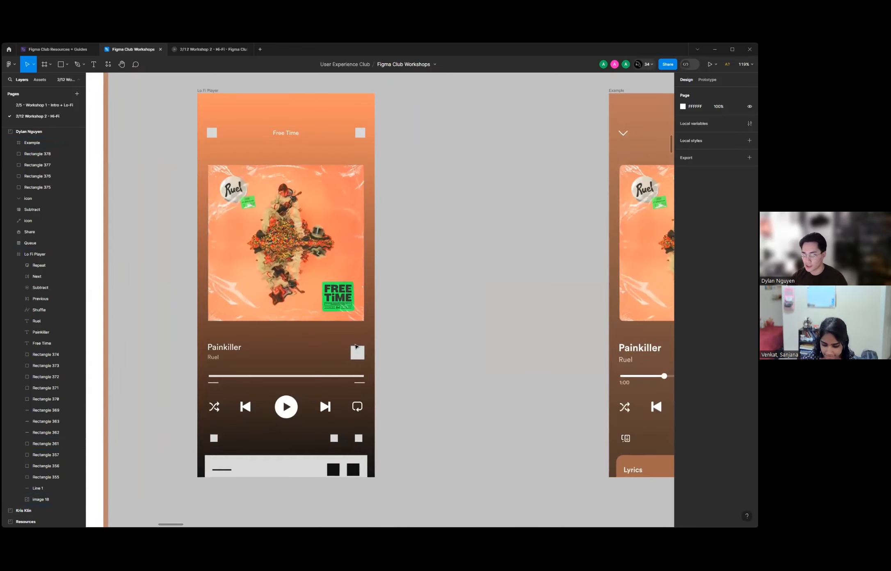
pyautogui.scroll(-3, 355, 349)
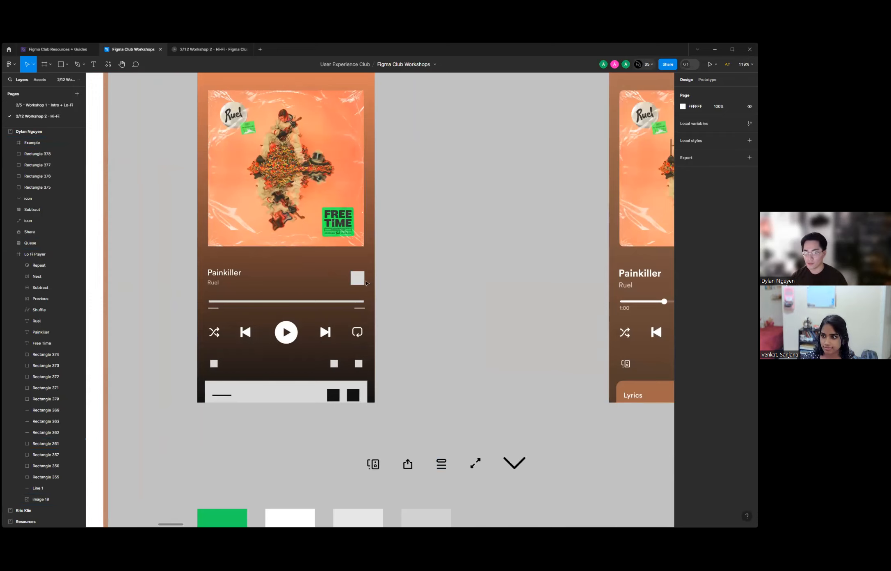
pyautogui.scroll(-2, 374, 279)
pyautogui.scroll(1, 364, 289)
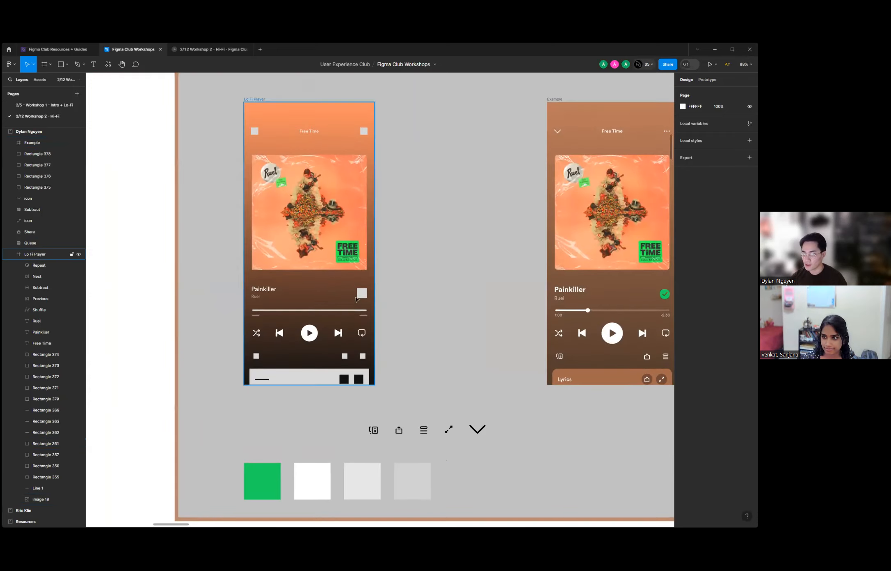
pyautogui.scroll(2, 356, 298)
pyautogui.scroll(1, 404, 282)
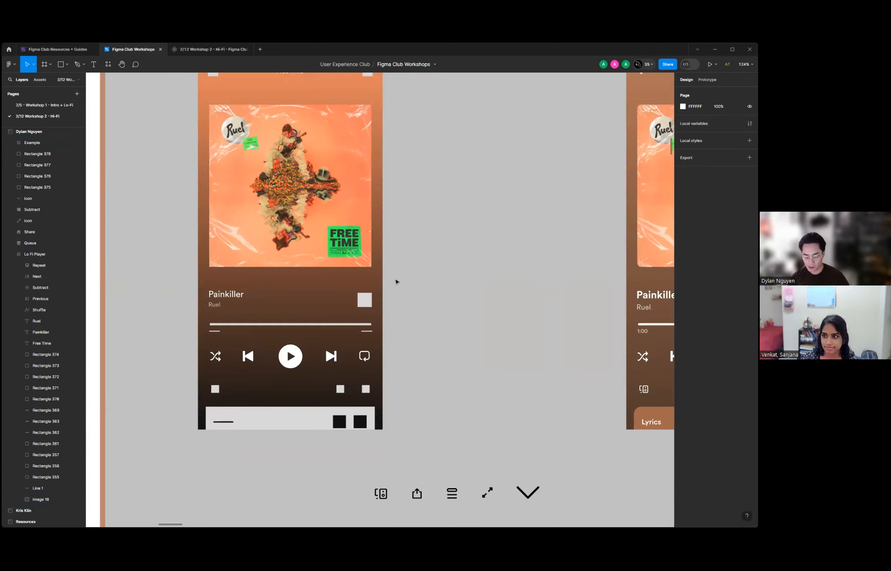
pyautogui.scroll(-1, 469, 276)
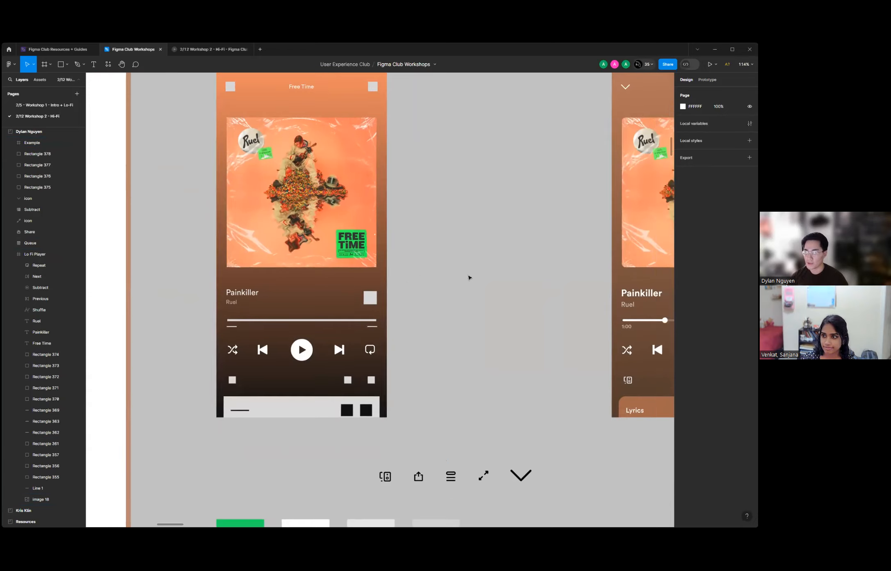
pyautogui.scroll(3, 511, 276)
pyautogui.scroll(-4, 417, 284)
pyautogui.scroll(2, 417, 284)
pyautogui.scroll(1, 483, 294)
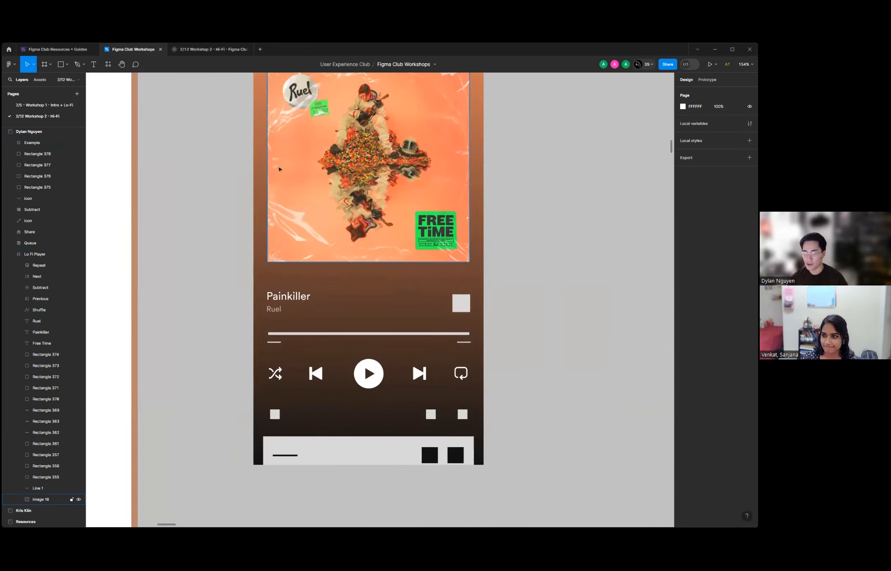
# Launch the Iconify plugin and move its window lower on the canvas, clear of the player's album cover.
pyautogui.rightClick(110, 114)
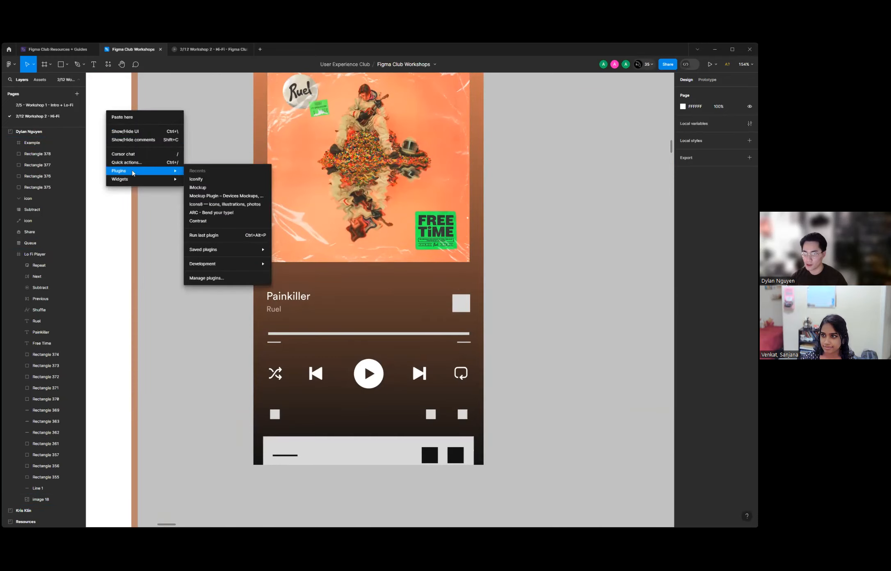
pyautogui.moveTo(145, 174)
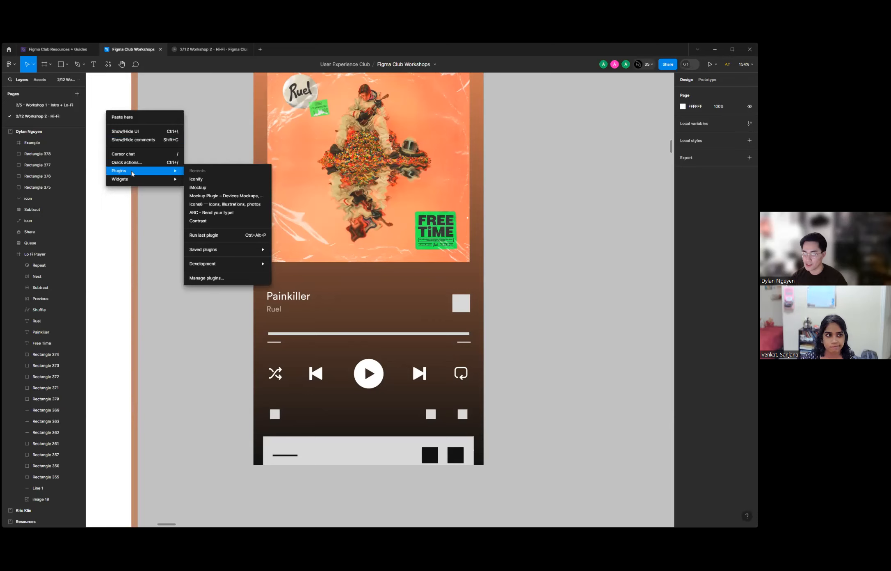
pyautogui.click(201, 180)
pyautogui.moveTo(204, 116); pyautogui.dragTo(209, 243)
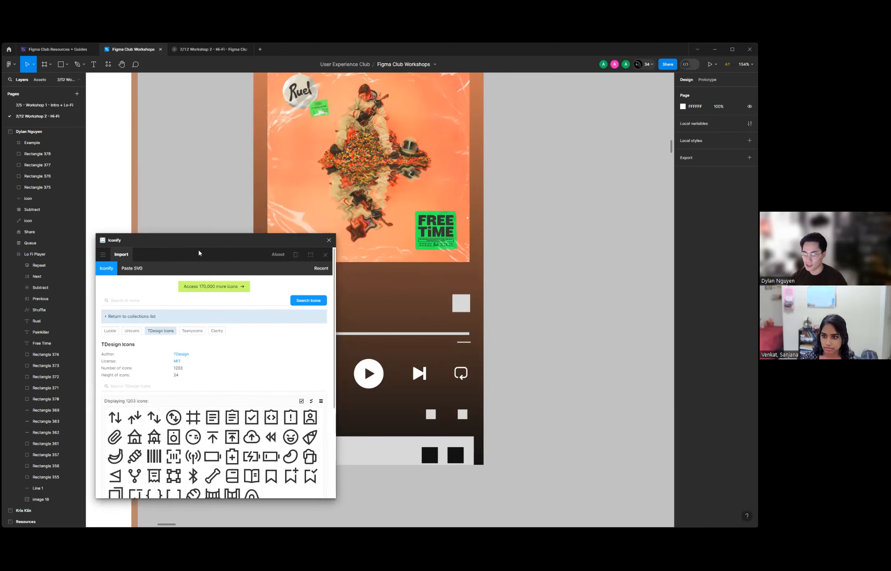
# Search Iconify for "checkmark", import the filled Carbon checkmark icon in white at height 50, and close the plugin.
pyautogui.click(153, 300)
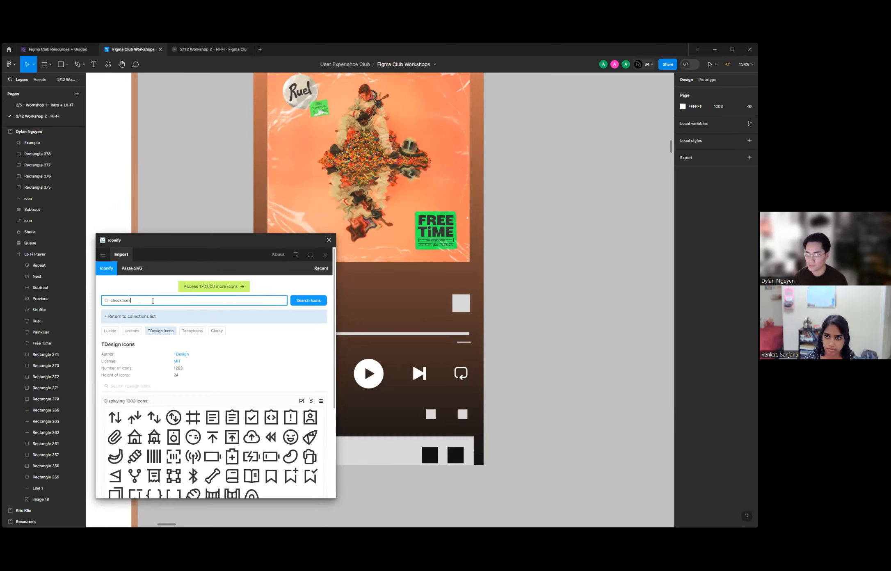
pyautogui.press('Return')
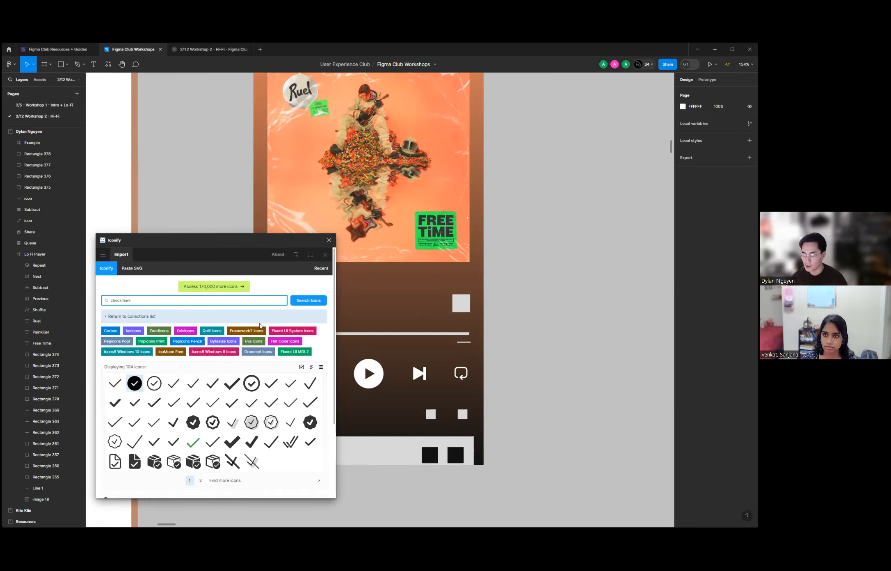
pyautogui.click(134, 383)
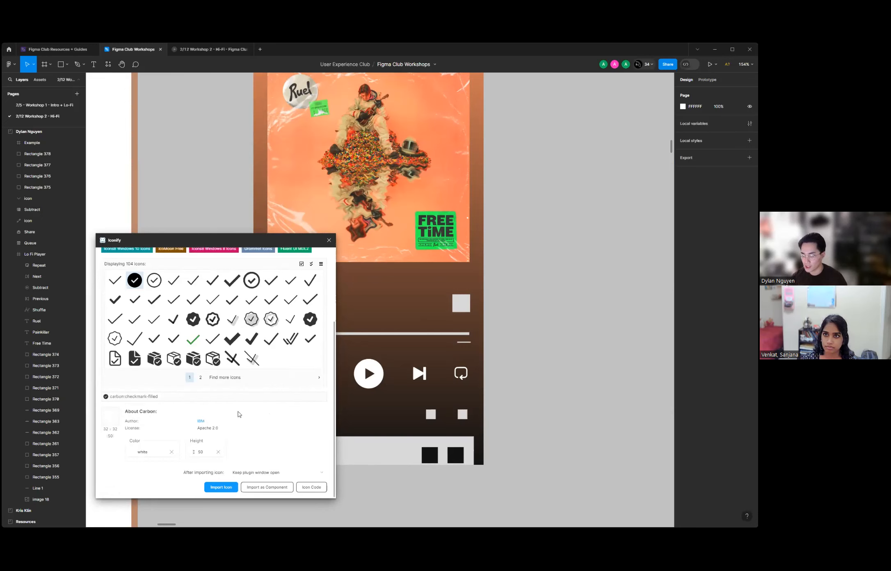
pyautogui.scroll(1, 229, 399)
pyautogui.click(136, 386)
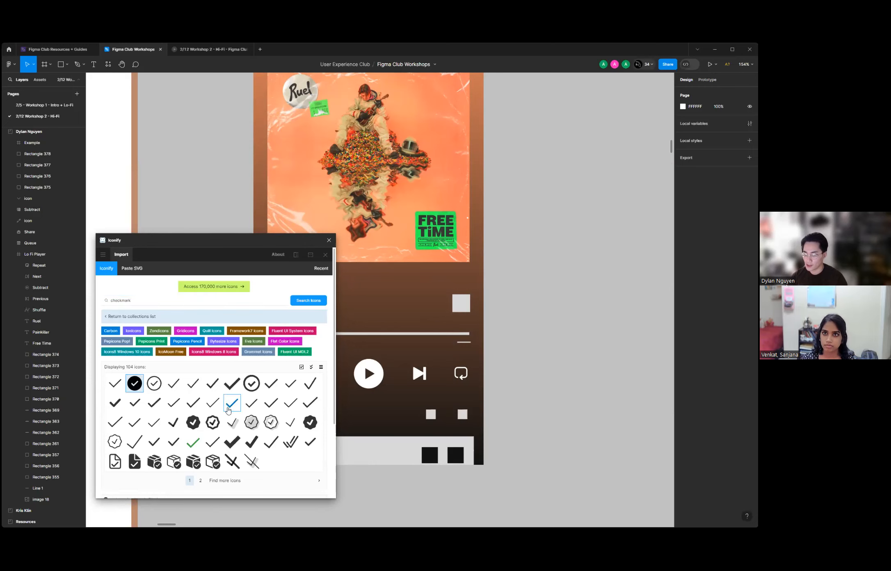
pyautogui.scroll(-2, 228, 410)
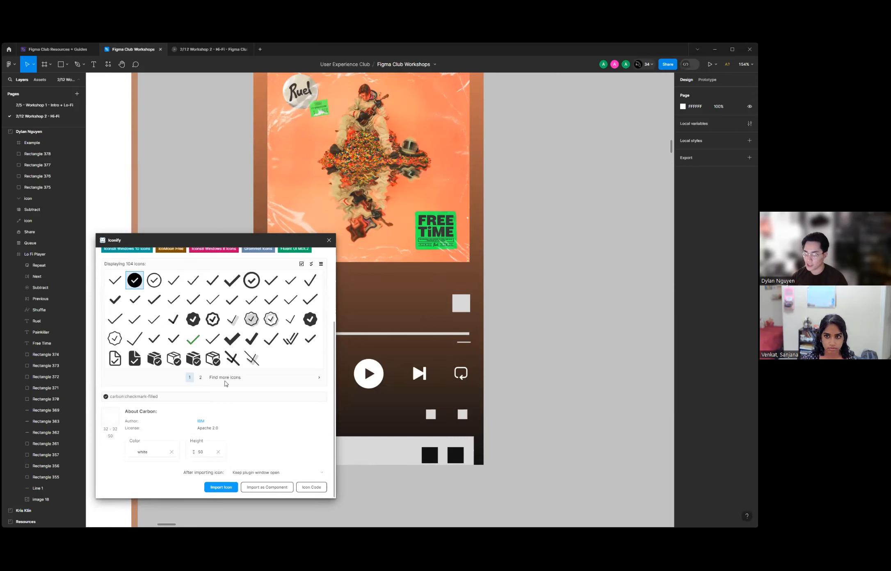
pyautogui.click(217, 488)
pyautogui.click(328, 240)
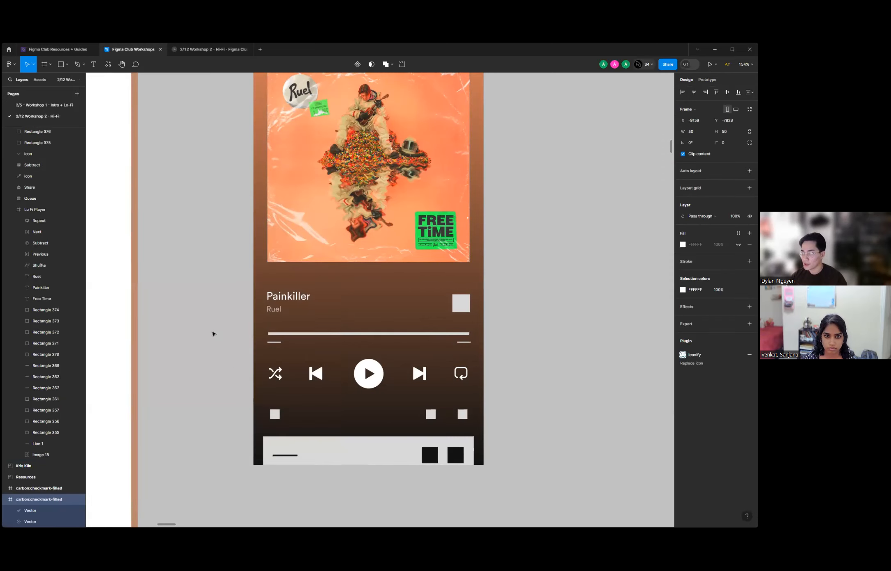
# Move the imported checkmark icon from outside the instructor's frame to the grey area just beside the Lo Fi Player.
pyautogui.scroll(-5, 213, 333)
pyautogui.scroll(2, 541, 323)
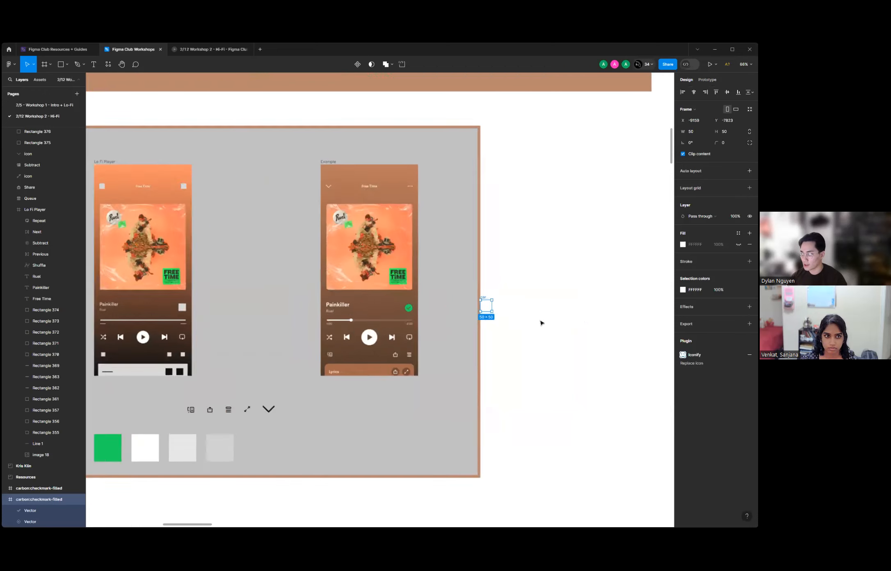
pyautogui.scroll(4, 541, 323)
pyautogui.scroll(-5, 527, 317)
pyautogui.scroll(3, 517, 311)
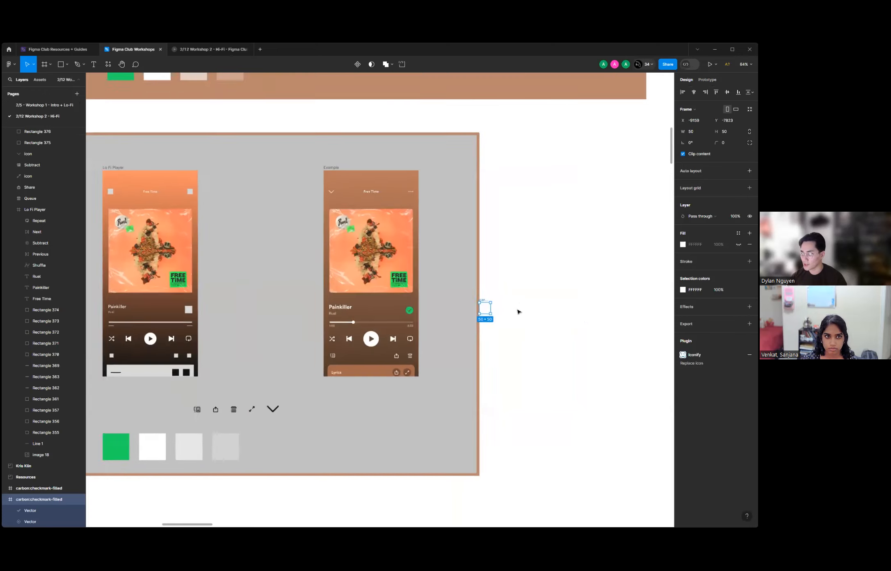
pyautogui.scroll(8, 503, 306)
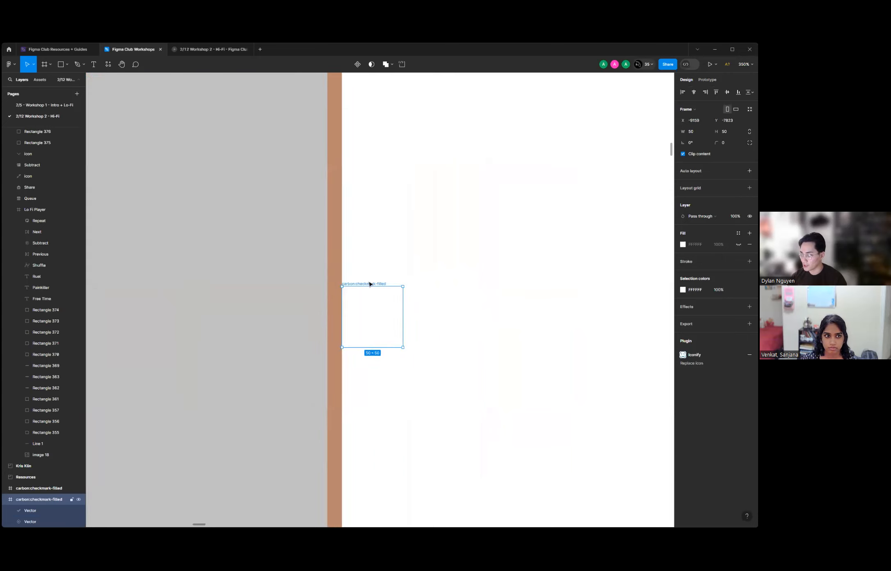
pyautogui.scroll(-6, 477, 308)
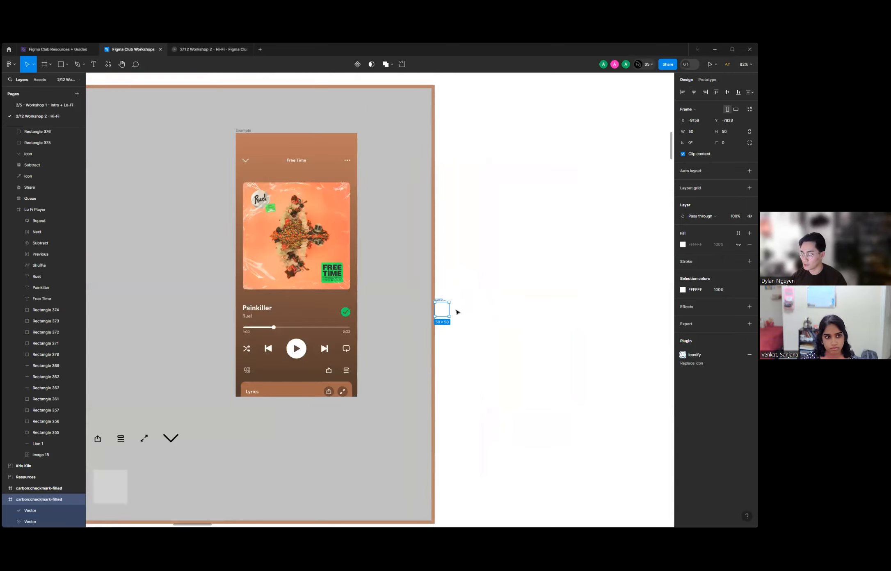
pyautogui.scroll(3, 474, 304)
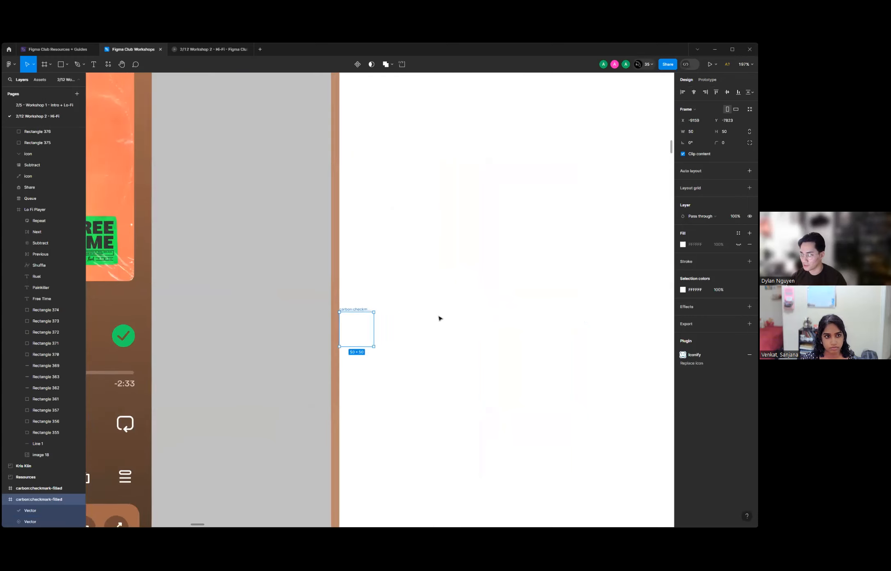
pyautogui.moveTo(380, 313); pyautogui.dragTo(282, 320)
pyautogui.scroll(5, 282, 328)
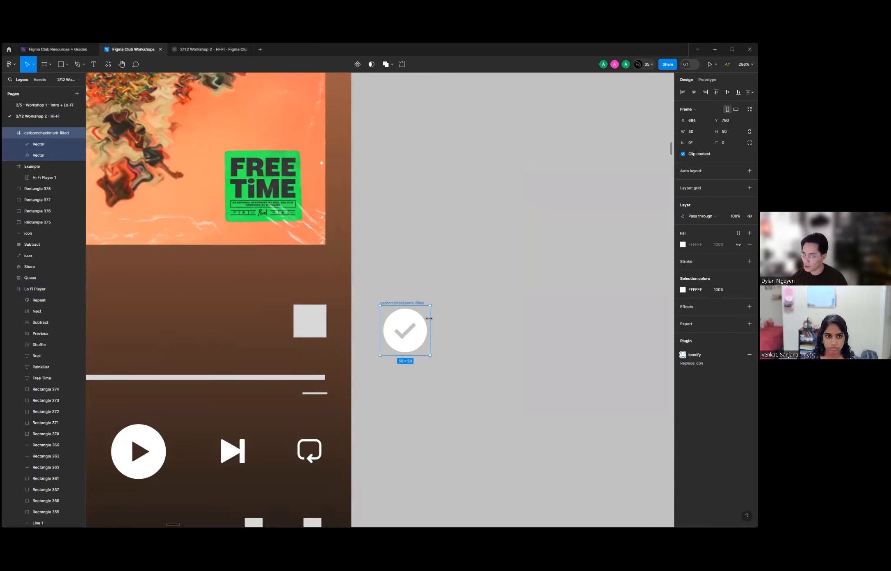
# Move the checkmark's circle vector into the Lo Fi Player beside the song title's placeholder square, and delete the leftover icon frame.
pyautogui.click(406, 314)
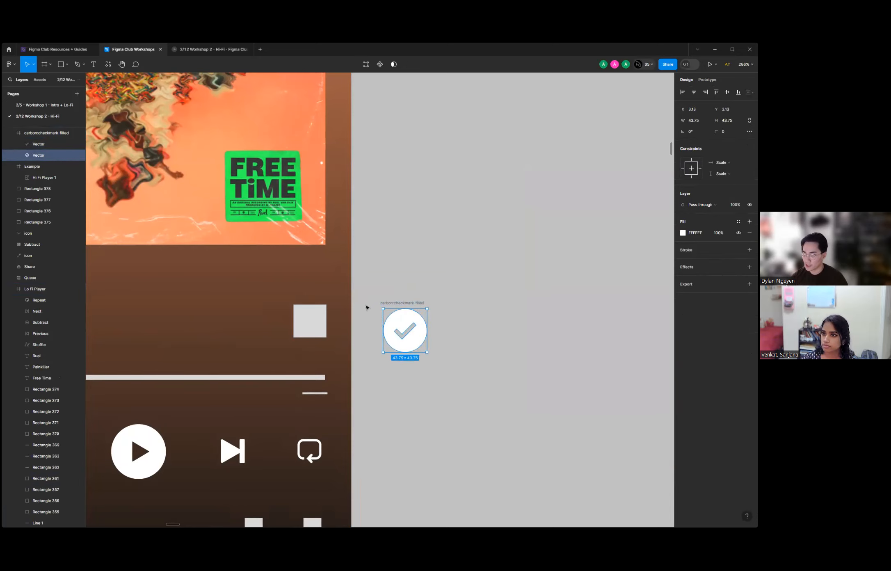
pyautogui.scroll(3, 367, 307)
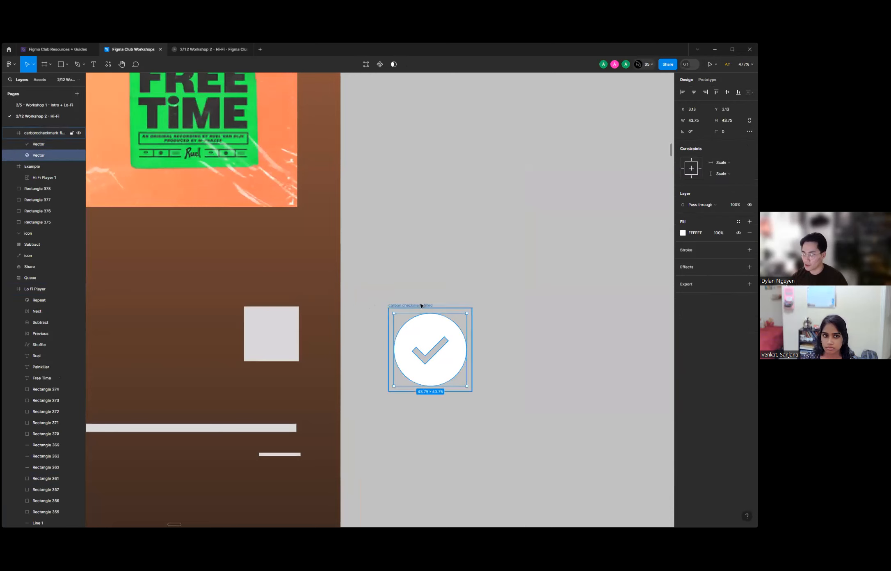
pyautogui.scroll(-2, 424, 321)
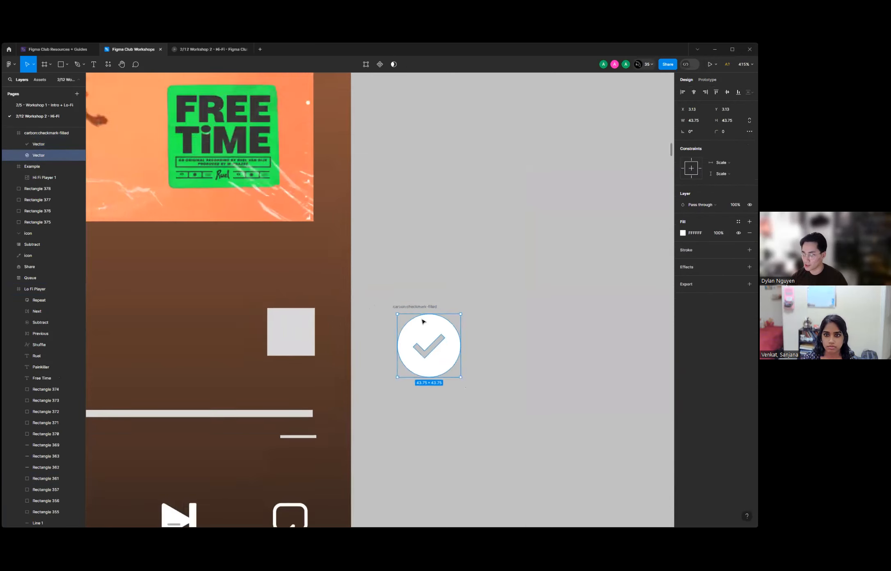
pyautogui.scroll(-2, 423, 321)
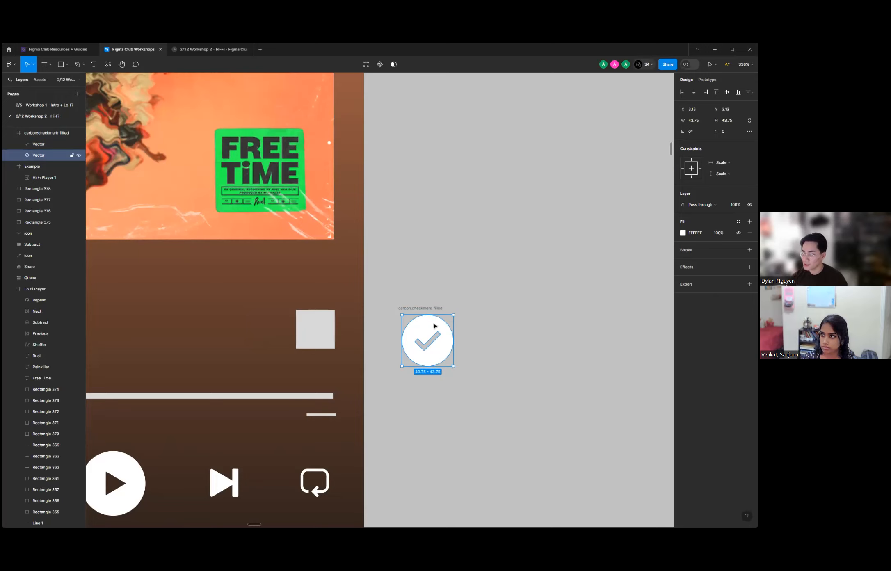
pyautogui.moveTo(431, 329); pyautogui.dragTo(230, 310)
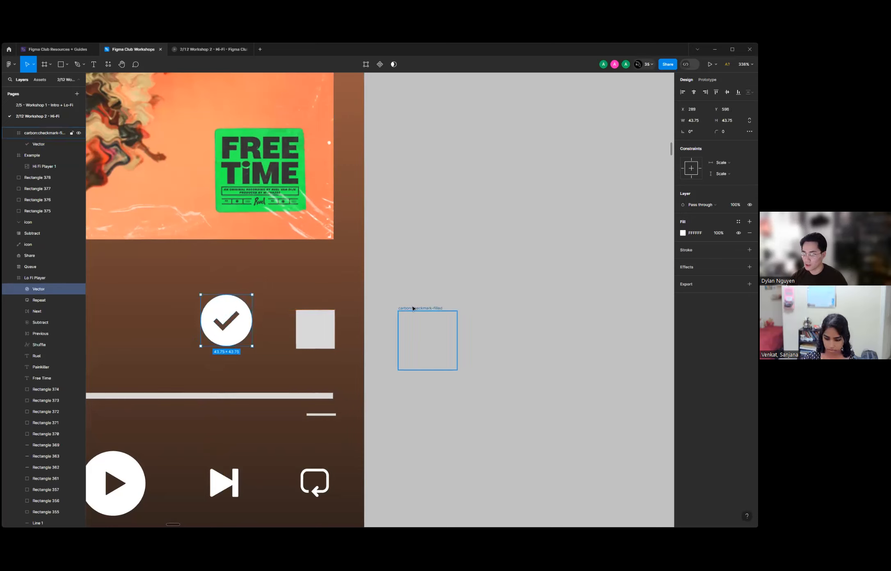
pyautogui.click(427, 311)
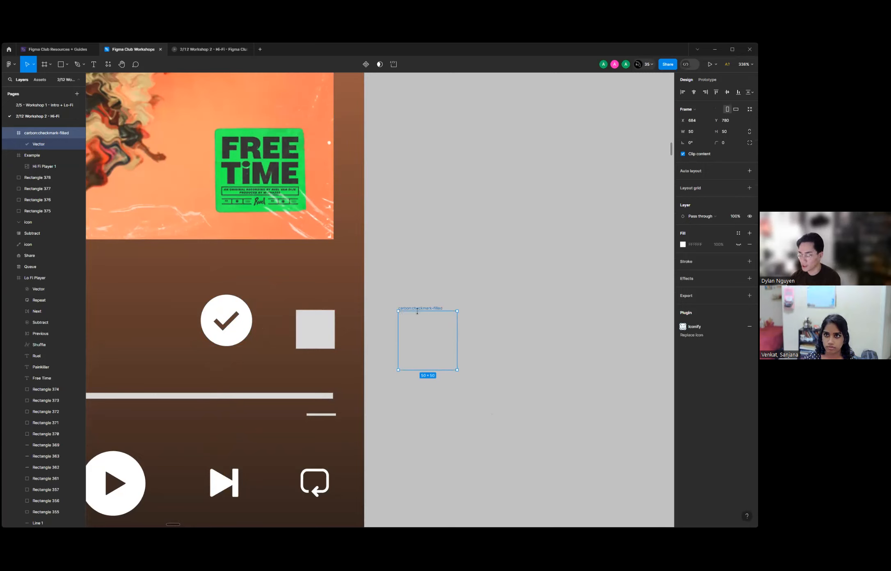
pyautogui.press('Delete')
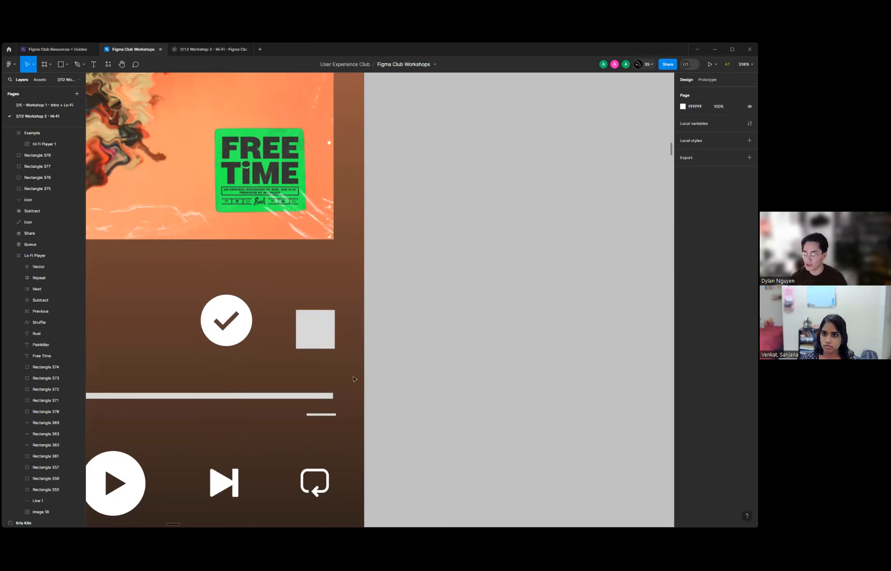
# Shrink the checkmark to 34 × 34, delete the placeholder square beside the Painkiller title, and put the checkmark in its place.
pyautogui.click(246, 306)
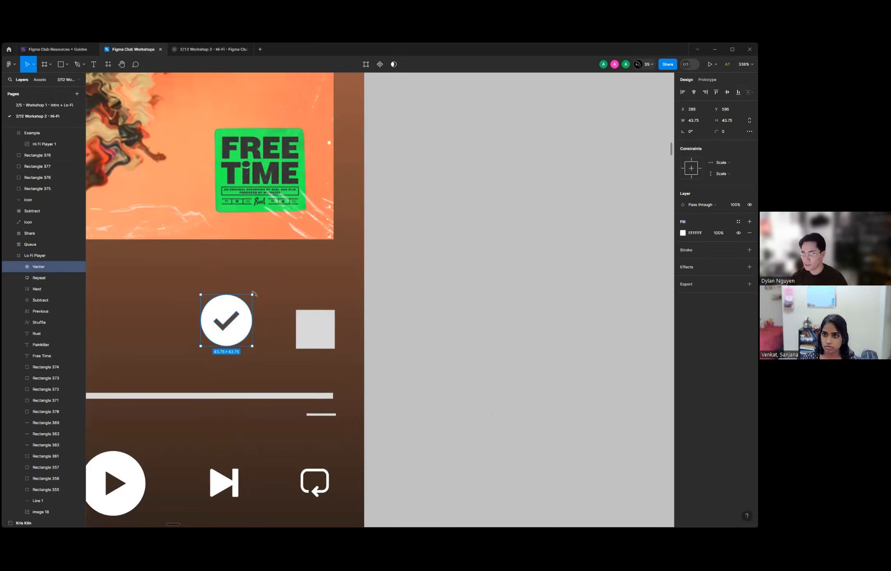
pyautogui.moveTo(253, 293); pyautogui.dragTo(266, 337)
pyautogui.click(315, 322)
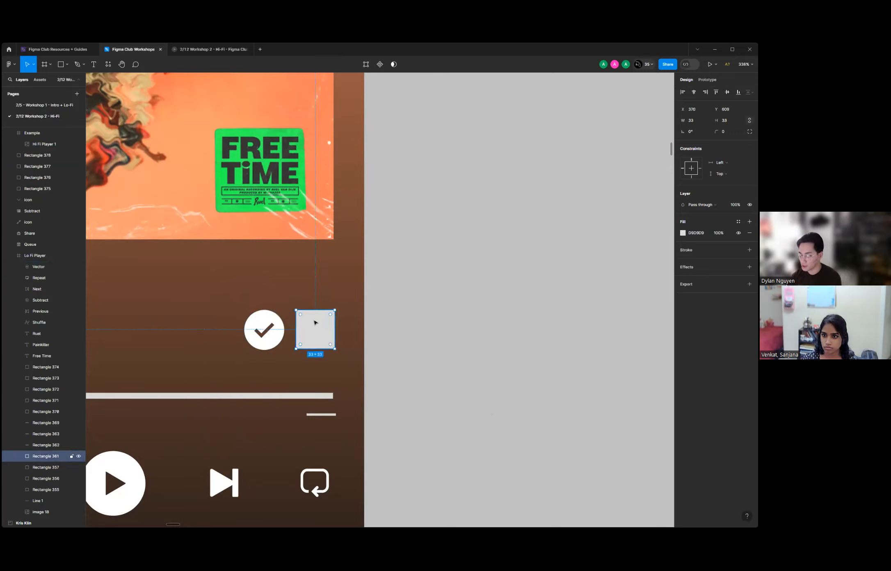
pyautogui.press('Delete')
pyautogui.click(278, 339)
pyautogui.moveTo(278, 339); pyautogui.dragTo(324, 337)
# Recolor the checkmark icon green (1ED760) by sampling the green swatch below the player.
pyautogui.scroll(-5, 425, 324)
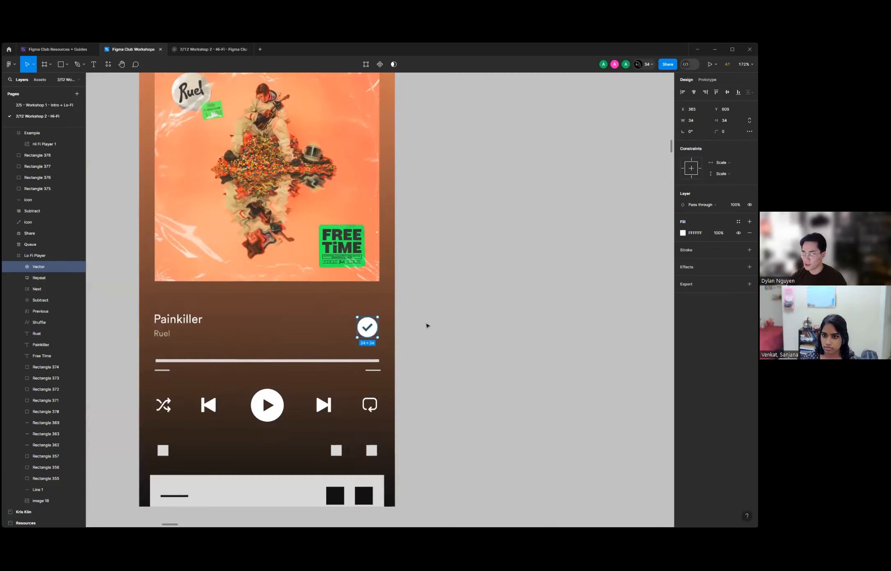
pyautogui.scroll(-4, 241, 338)
pyautogui.scroll(-3, 176, 389)
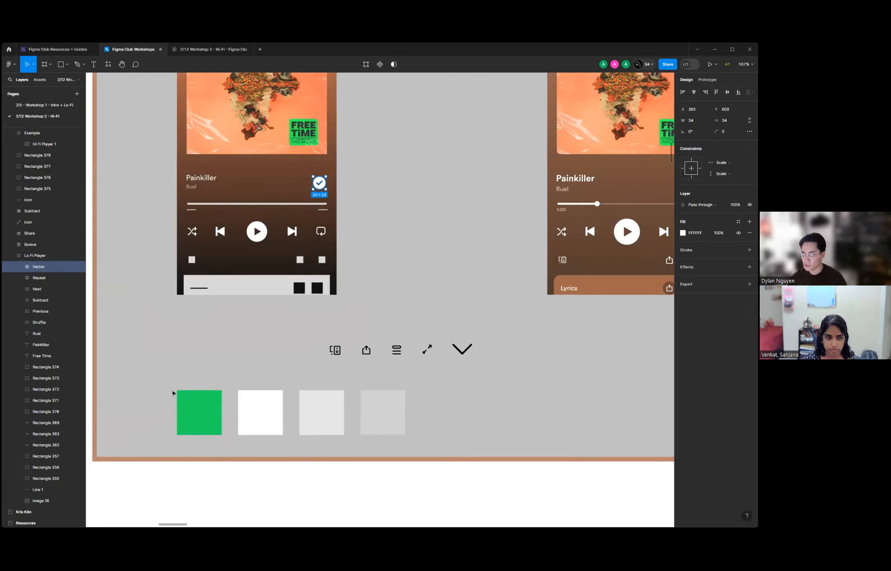
pyautogui.scroll(3, 187, 385)
pyautogui.scroll(-1, 179, 416)
pyautogui.scroll(4, 237, 394)
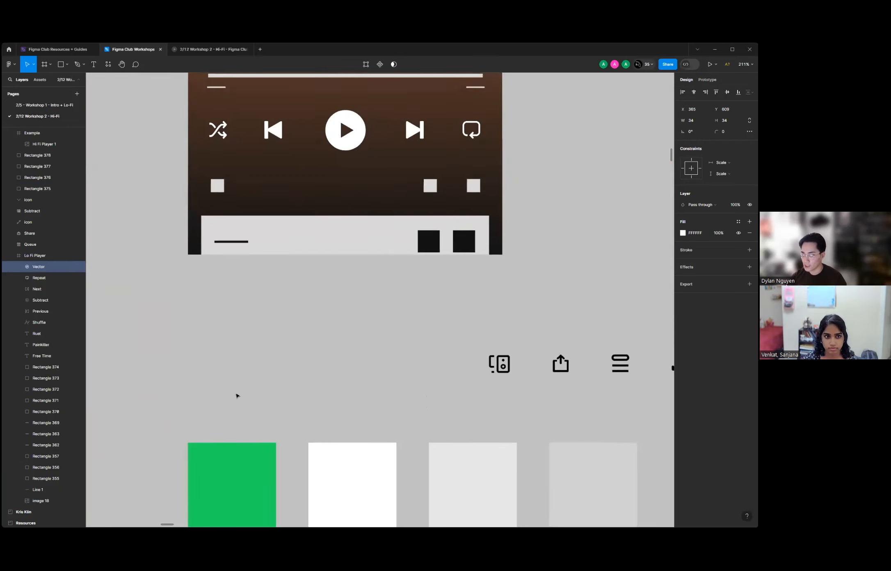
pyautogui.click(682, 232)
pyautogui.click(600, 352)
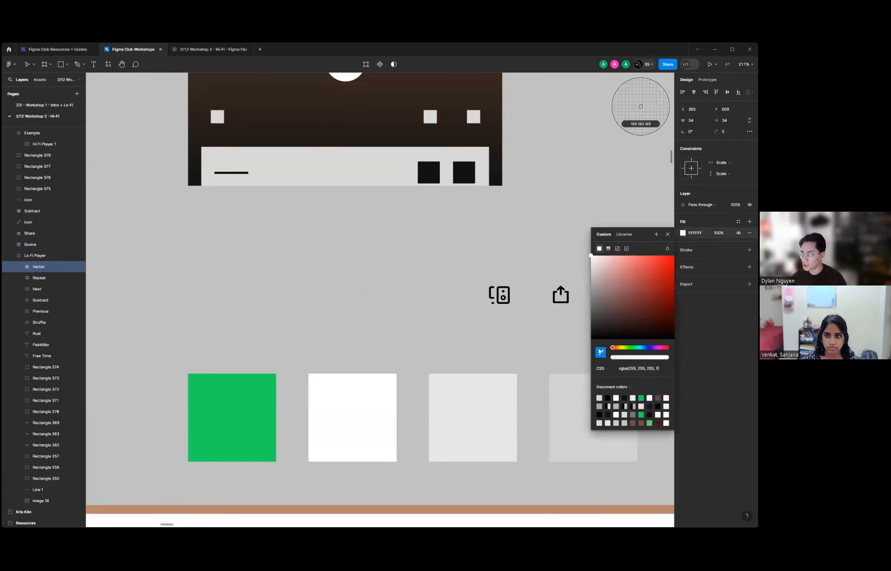
pyautogui.click(242, 402)
pyautogui.scroll(5, 275, 358)
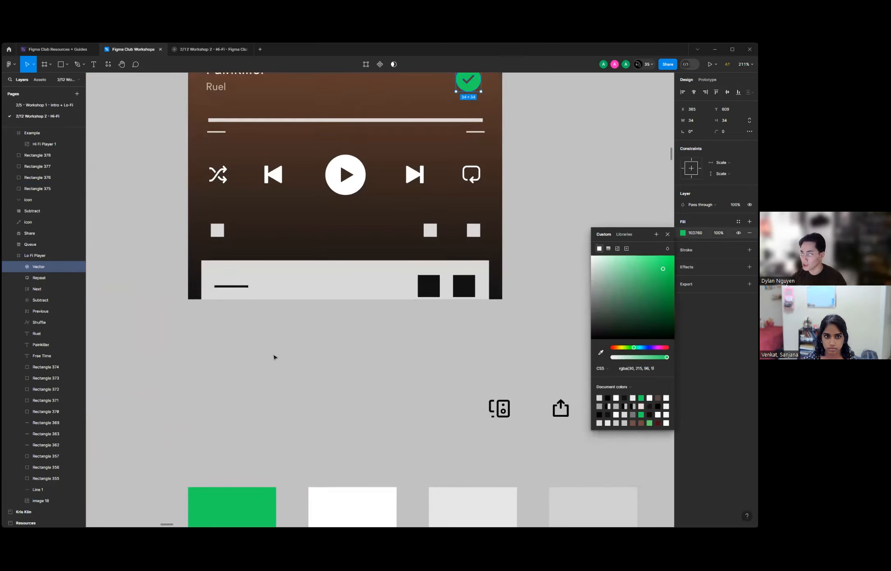
pyautogui.click(165, 259)
# Review the students' Lo Fi Player frames across the workshop grid to check their progress on album covers, colors and icons.
pyautogui.scroll(-12, 304, 284)
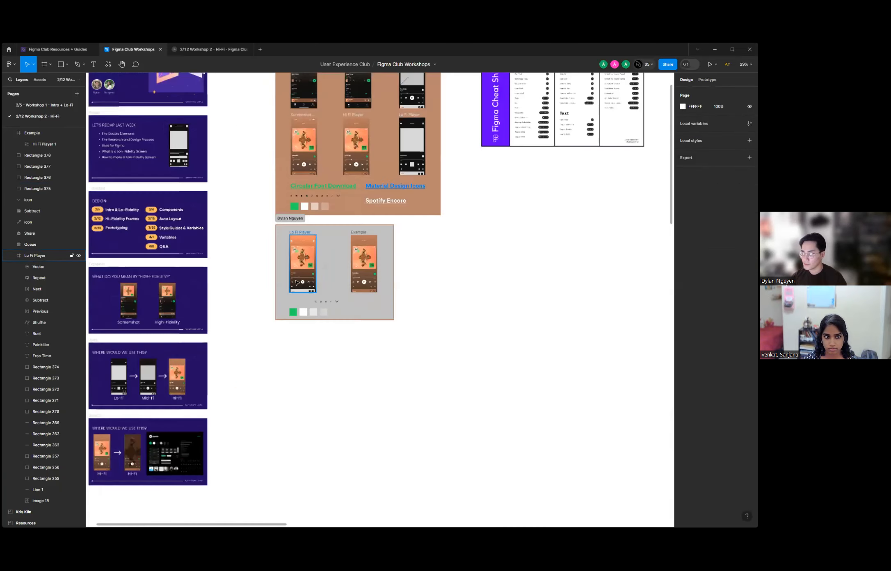
pyautogui.scroll(-5, 287, 279)
pyautogui.scroll(6, 223, 328)
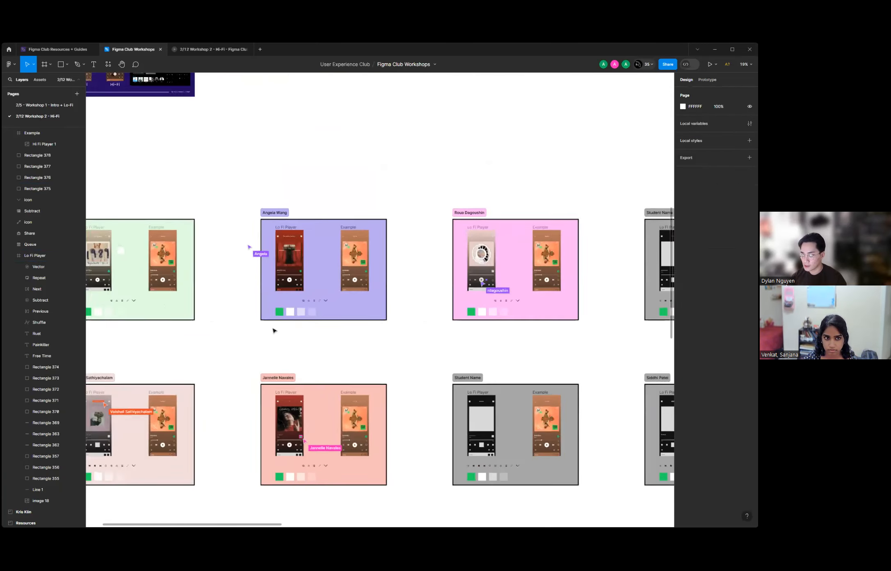
pyautogui.scroll(-2, 223, 328)
pyautogui.scroll(-3, 197, 324)
pyautogui.scroll(-3, 197, 324)
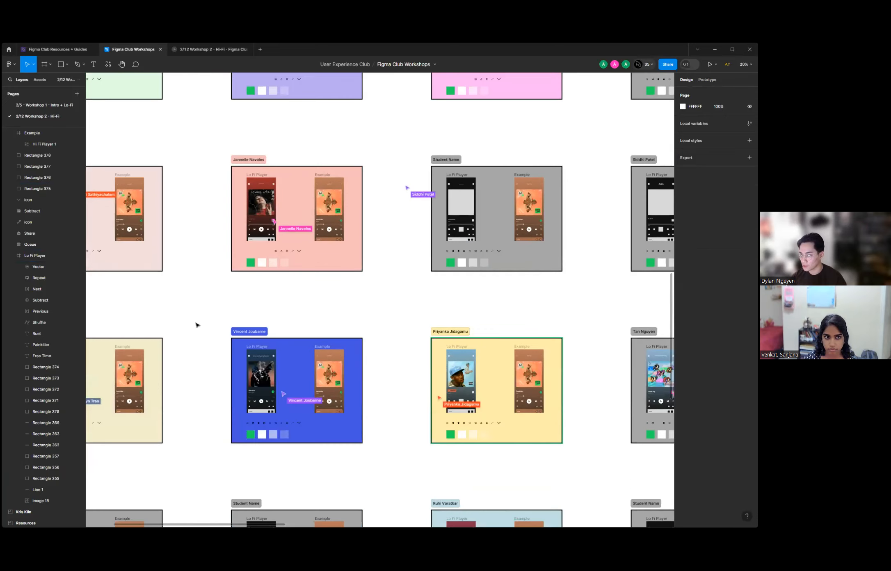
pyautogui.scroll(-3, 196, 325)
pyautogui.scroll(-1, 195, 323)
pyautogui.scroll(4, 362, 370)
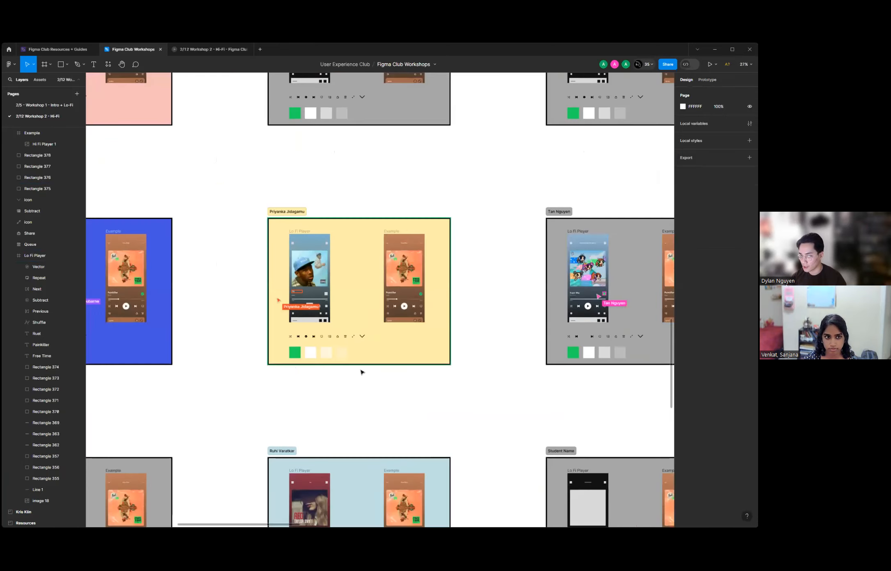
pyautogui.scroll(3, 300, 371)
pyautogui.scroll(-3, 194, 369)
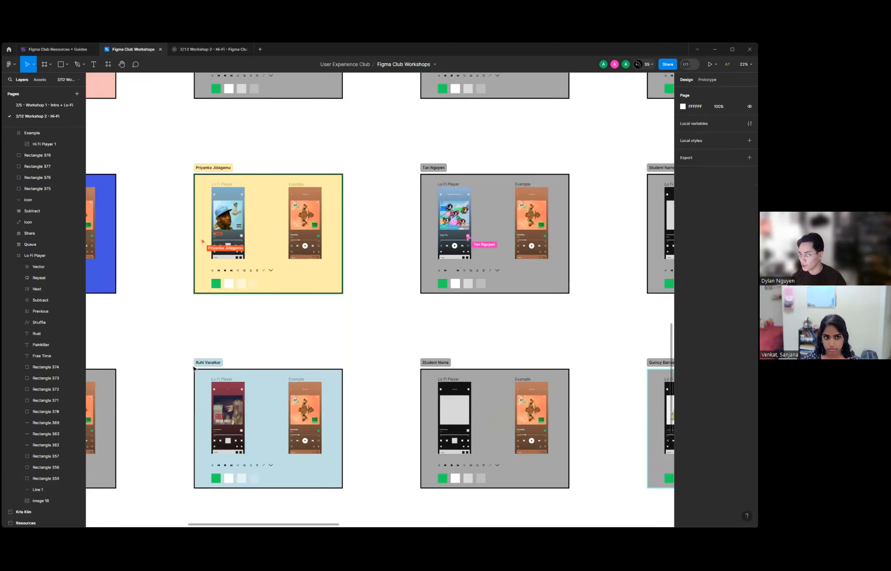
pyautogui.scroll(-3, 290, 351)
pyautogui.scroll(3, 441, 322)
pyautogui.scroll(2, 300, 304)
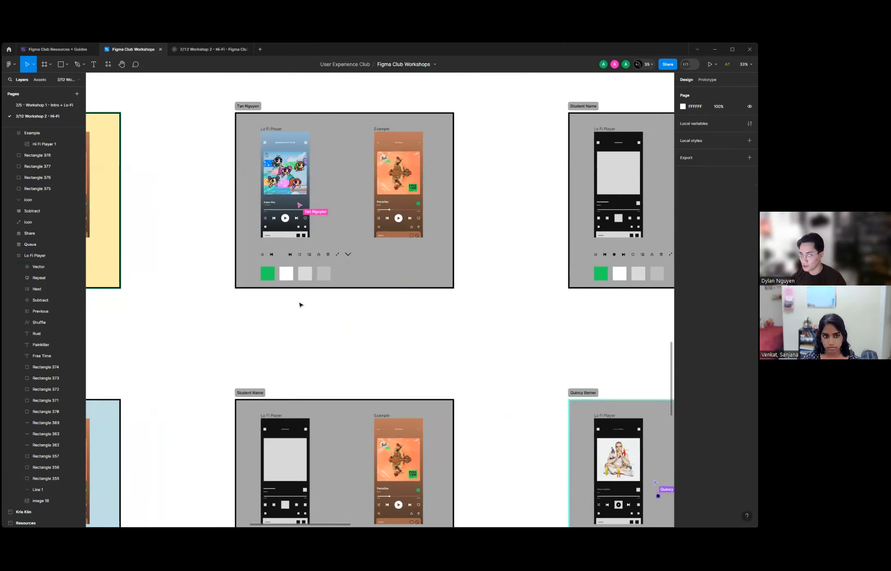
pyautogui.scroll(3, 299, 370)
pyautogui.scroll(3, 299, 370)
pyautogui.scroll(-4, 207, 369)
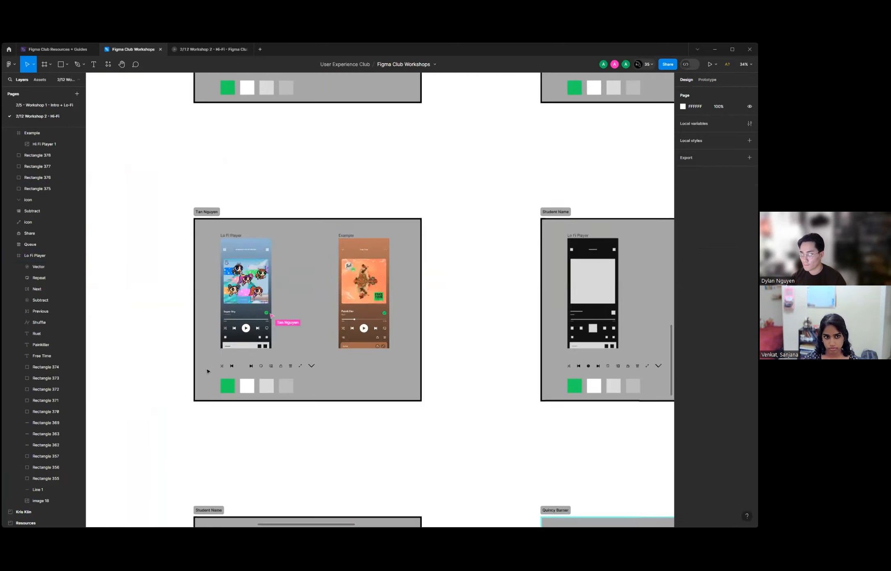
pyautogui.scroll(-2, 205, 368)
pyautogui.scroll(-3, 230, 361)
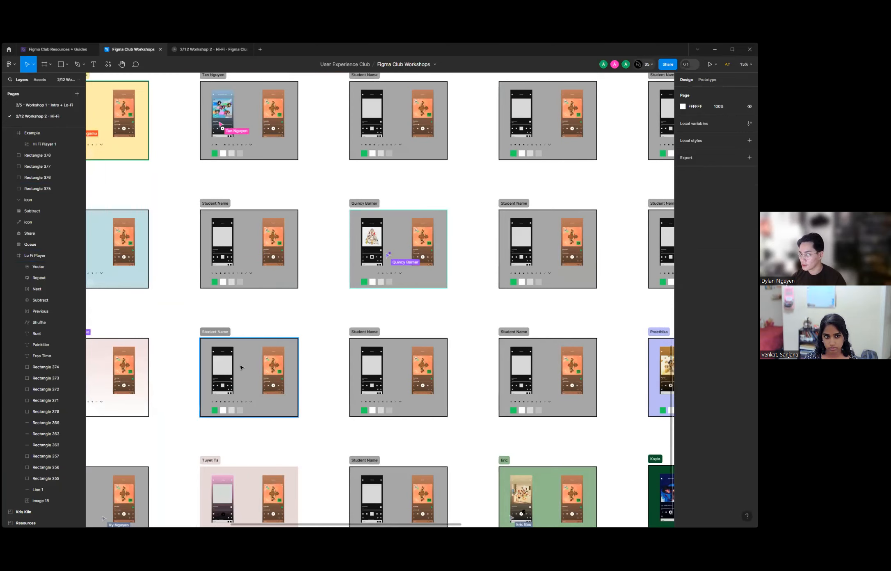
pyautogui.scroll(-3, 274, 323)
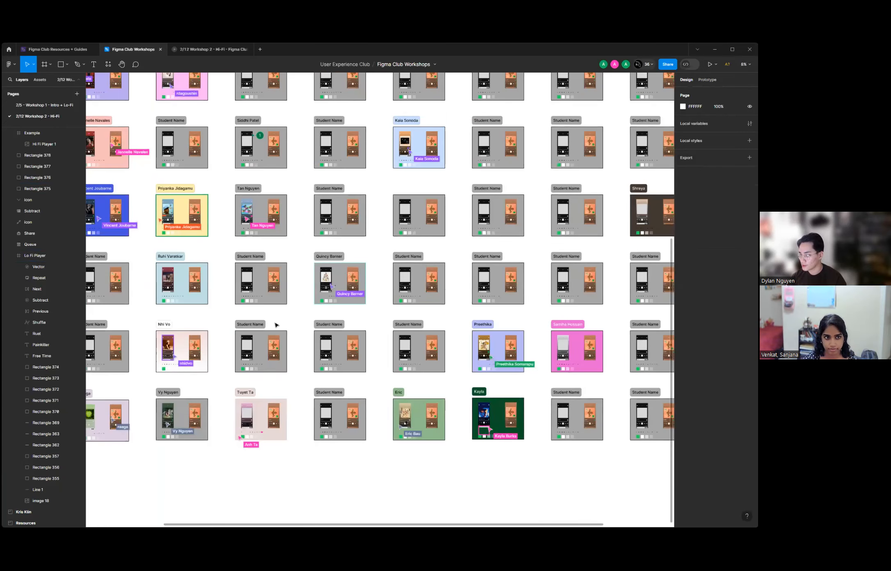
# Look over the remaining student frames in the workshop grid's lower and upper rows, and return to the instructor's Lo Fi Player.
pyautogui.scroll(-2, 503, 447)
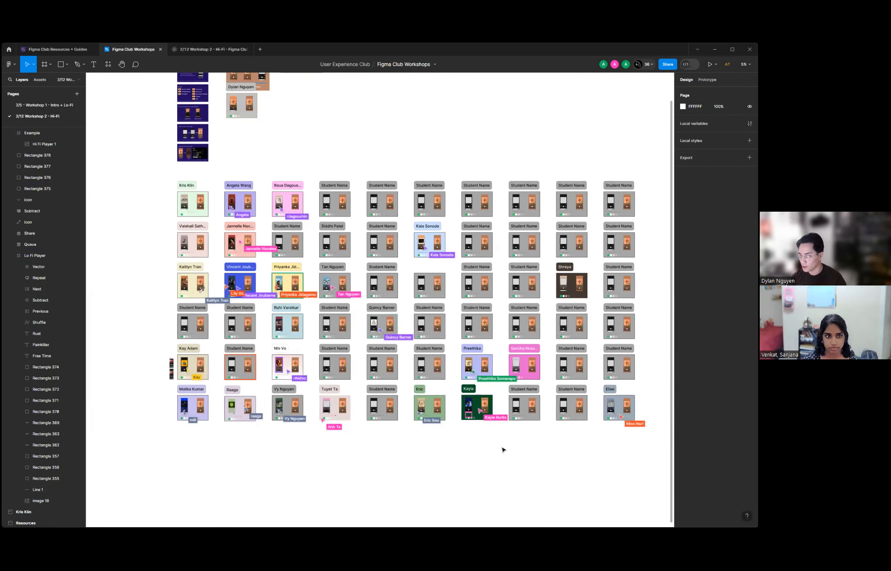
pyautogui.scroll(6, 464, 412)
pyautogui.scroll(-5, 551, 412)
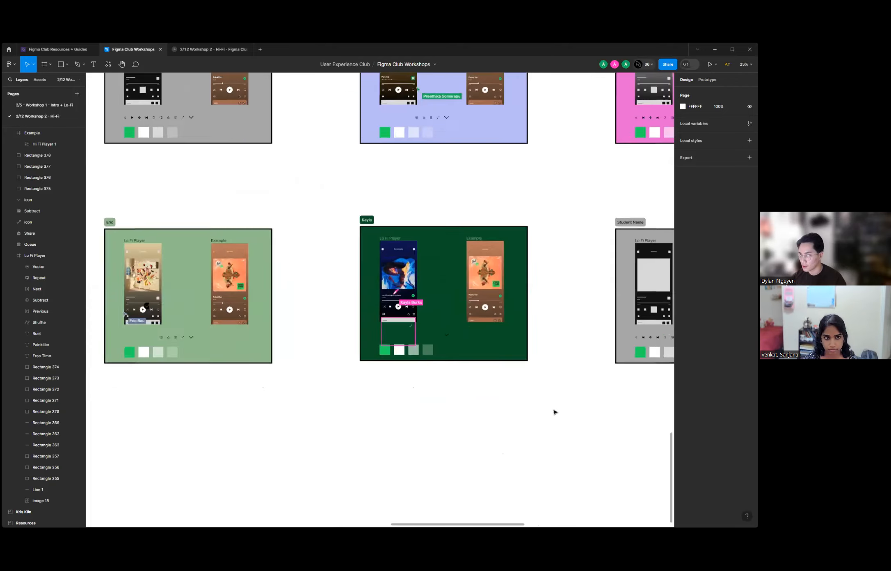
pyautogui.scroll(-2, 307, 405)
pyautogui.scroll(6, 319, 396)
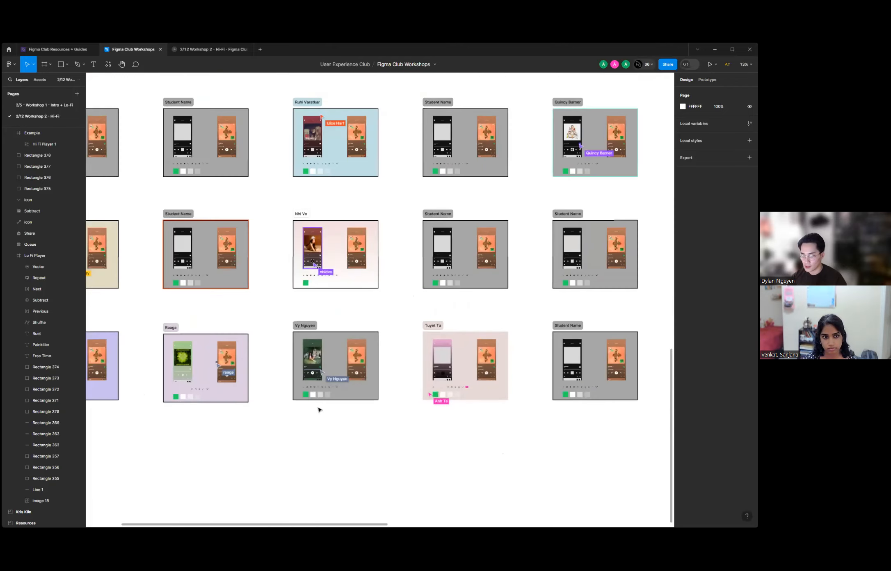
pyautogui.scroll(-2, 462, 429)
pyautogui.scroll(10, 462, 429)
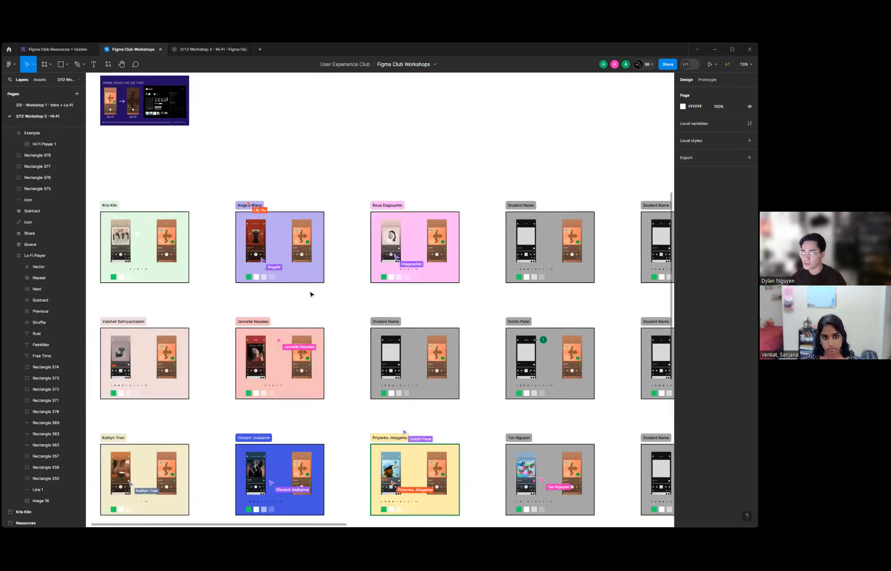
pyautogui.scroll(1, 253, 333)
pyautogui.scroll(5, 253, 333)
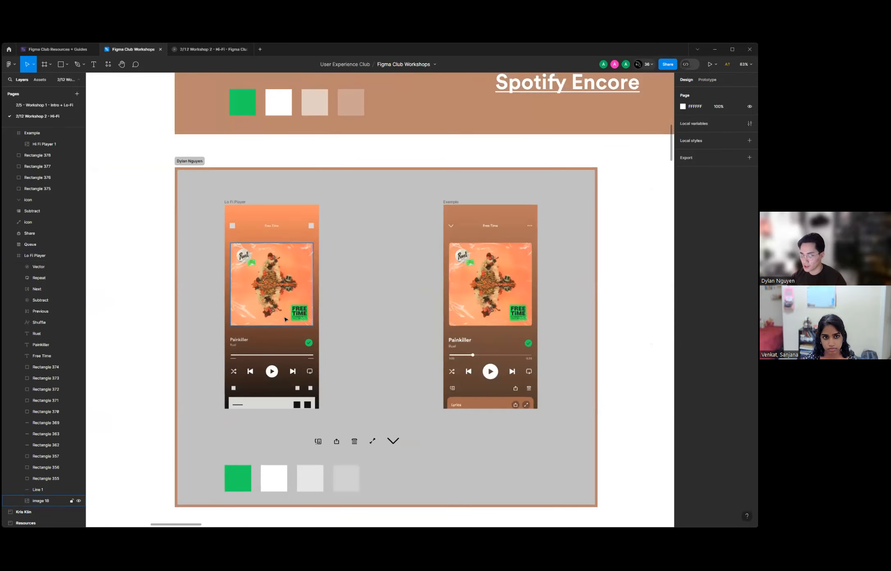
pyautogui.scroll(4, 400, 323)
pyautogui.scroll(1, 401, 323)
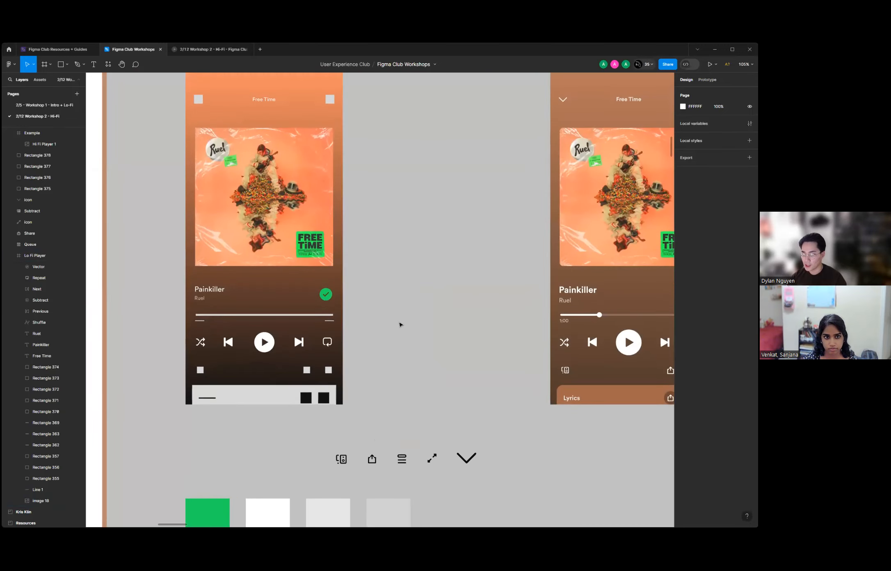
pyautogui.scroll(-1, 400, 325)
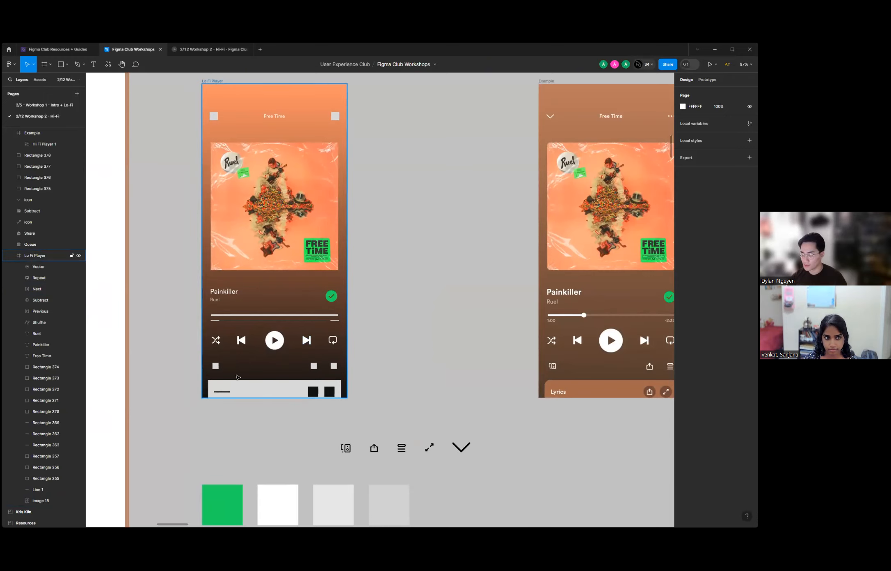
pyautogui.scroll(5, 221, 373)
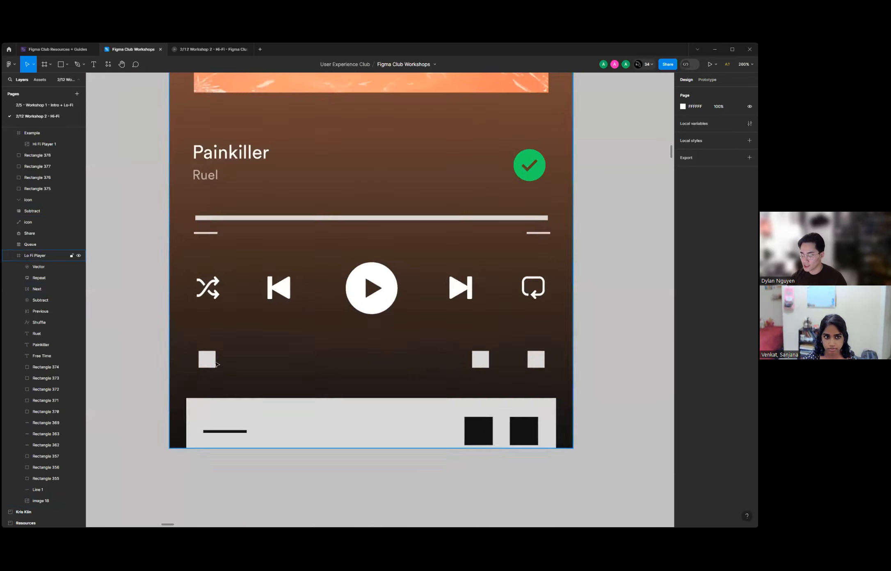
pyautogui.click(217, 366)
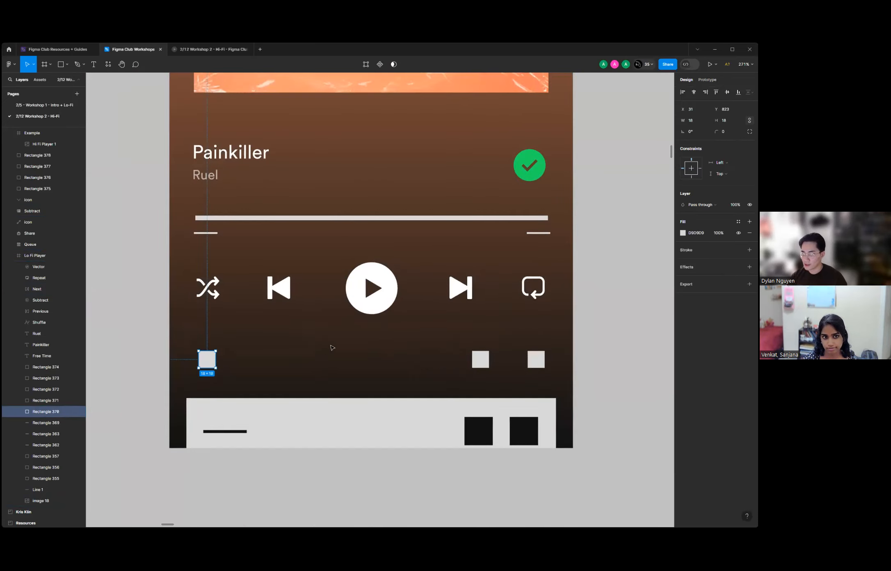
pyautogui.scroll(-1, 256, 318)
pyautogui.scroll(-3, 197, 317)
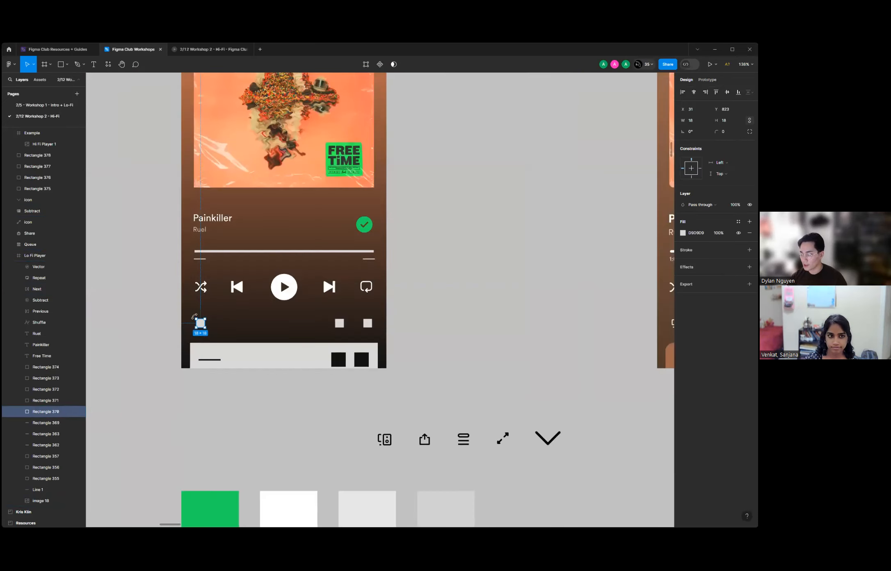
pyautogui.scroll(3, 198, 312)
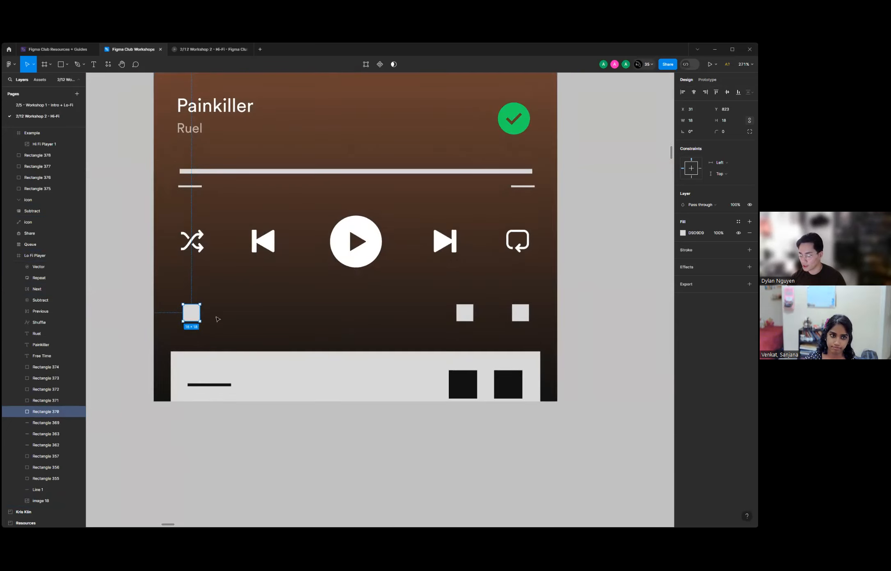
pyautogui.scroll(-4, 410, 353)
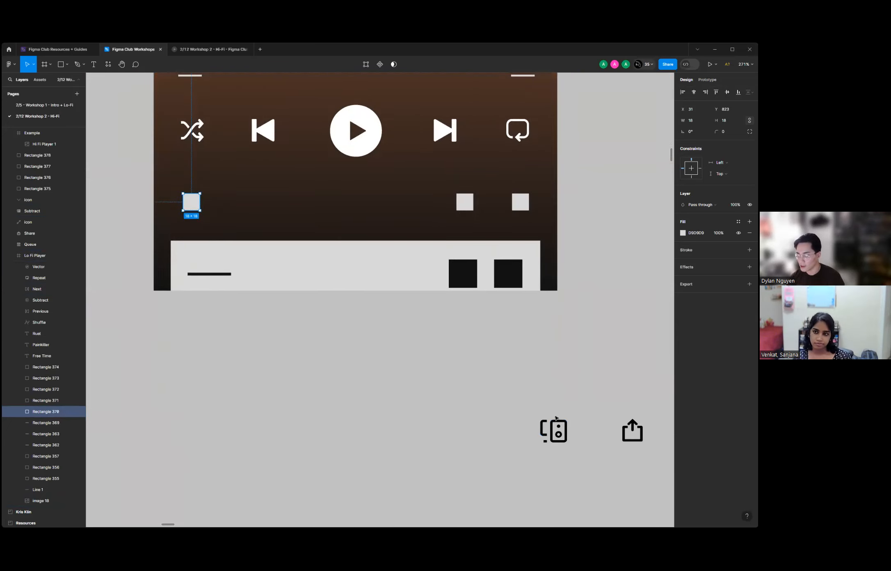
pyautogui.scroll(-3, 232, 391)
pyautogui.scroll(3, 234, 389)
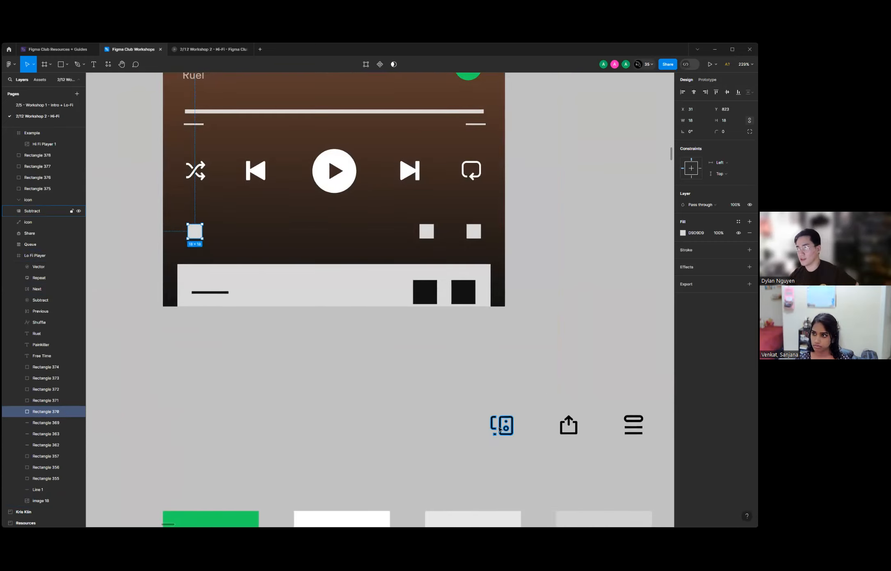
pyautogui.click(505, 429)
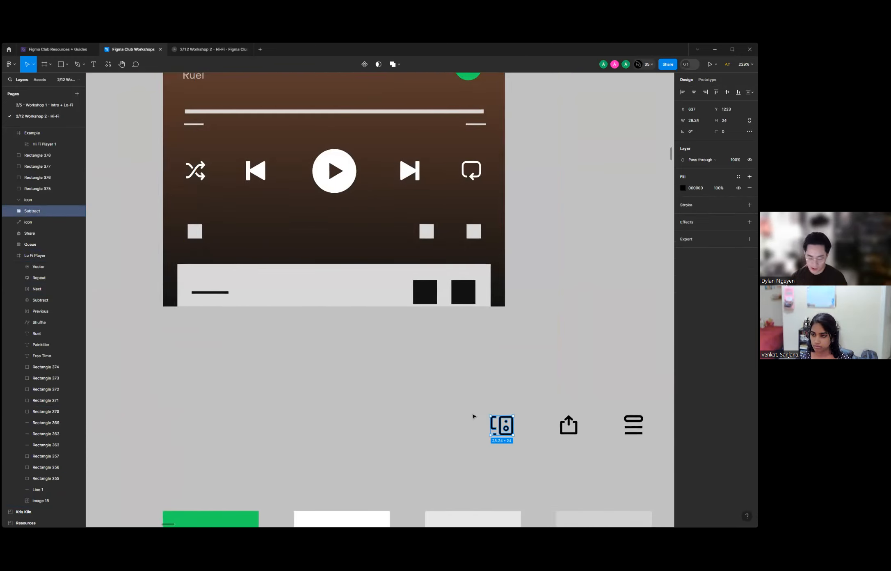
pyautogui.rightClick(192, 234)
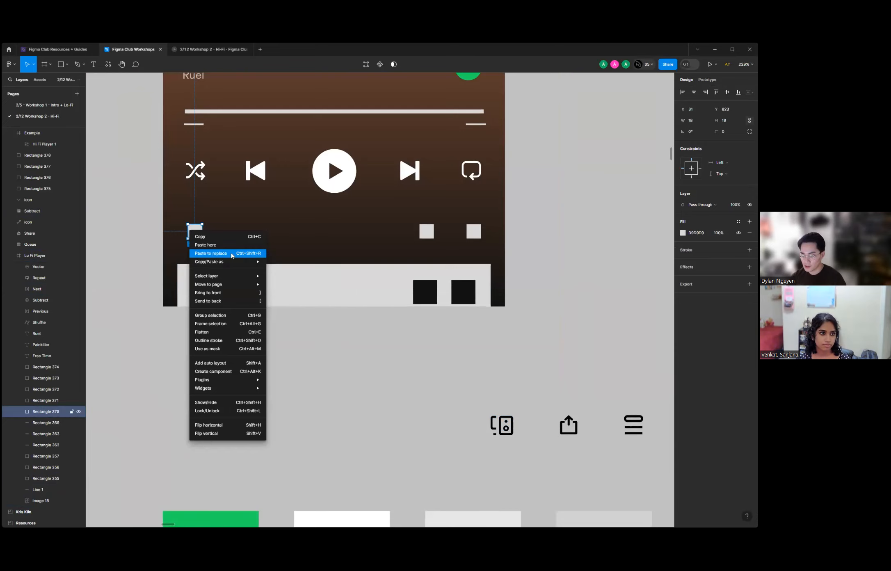
pyautogui.click(375, 356)
# Copy the black speaker device icon below the player and paste it to replace the placeholder square under the shuffle icon.
pyautogui.click(502, 424)
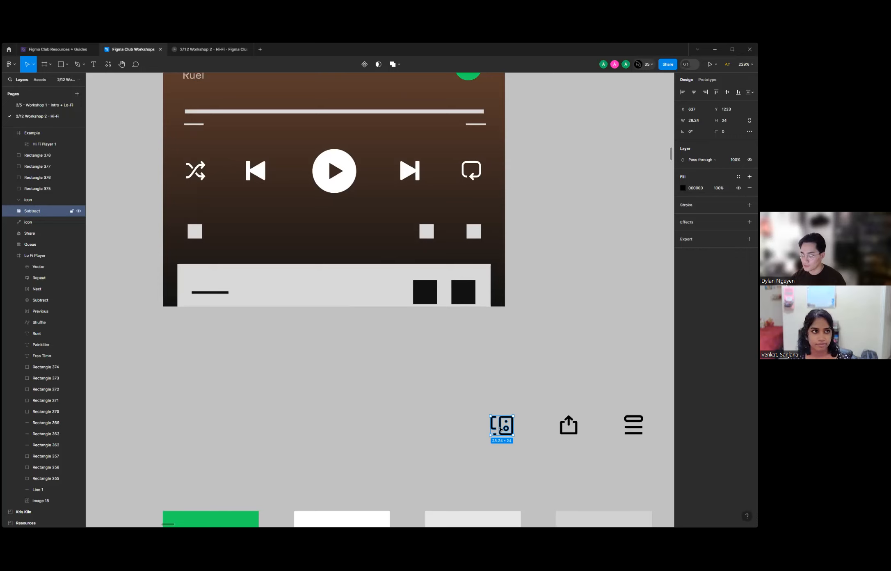
pyautogui.rightClick(501, 430)
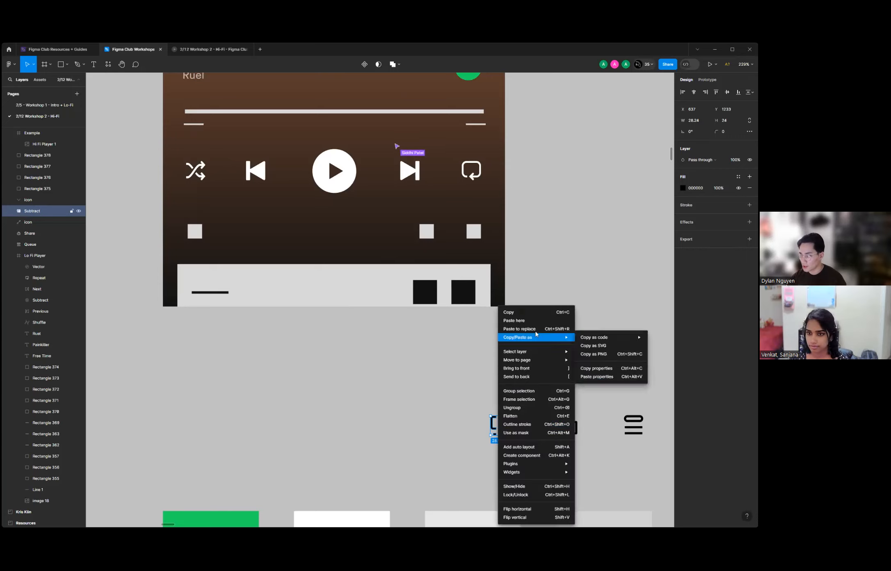
pyautogui.click(533, 314)
pyautogui.scroll(2, 468, 388)
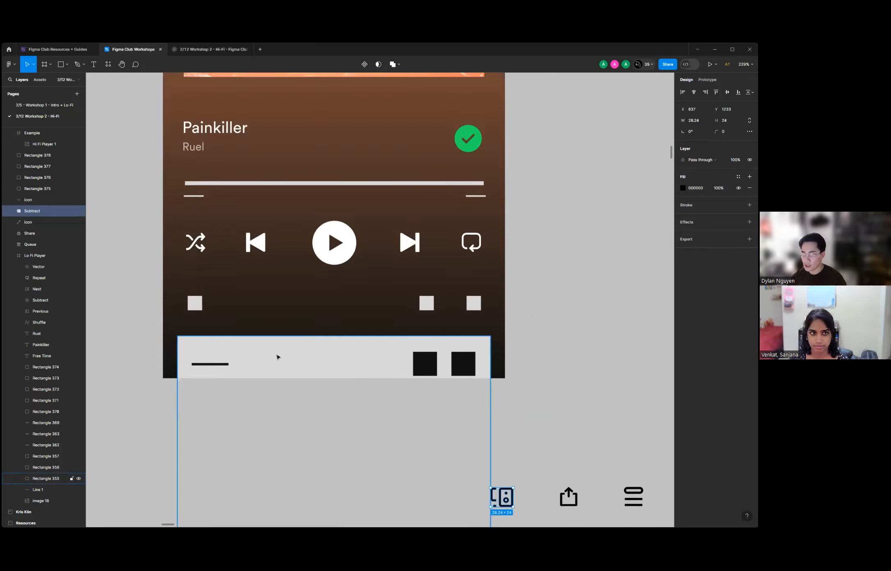
pyautogui.click(193, 304)
pyautogui.scroll(5, 193, 305)
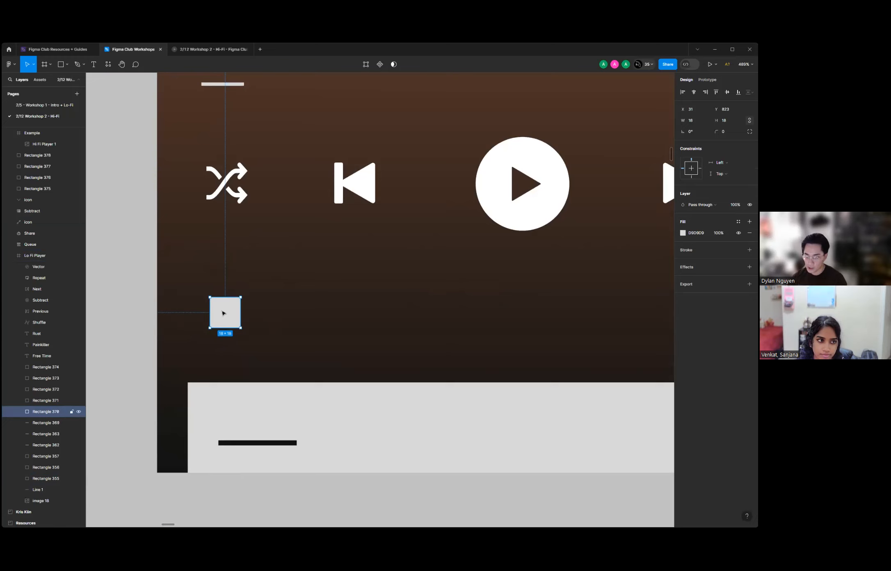
pyautogui.rightClick(223, 313)
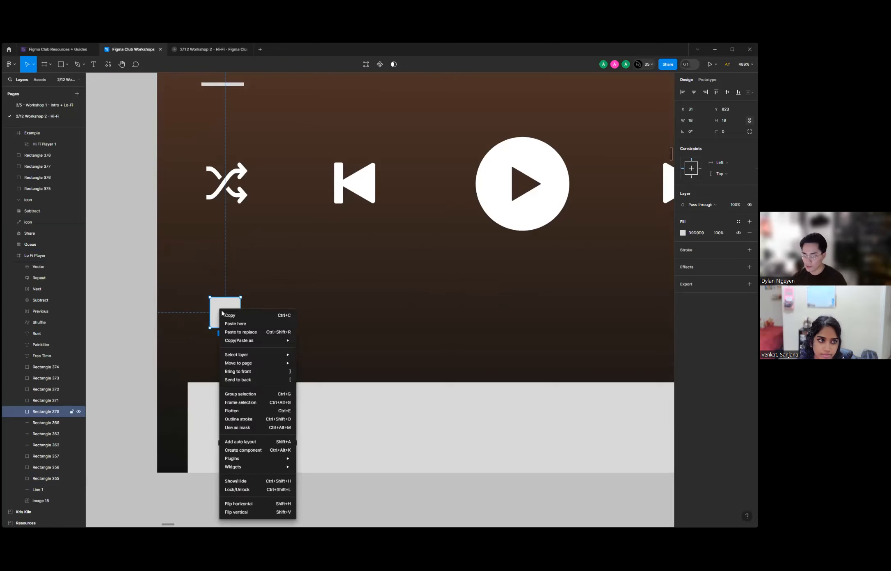
pyautogui.click(257, 334)
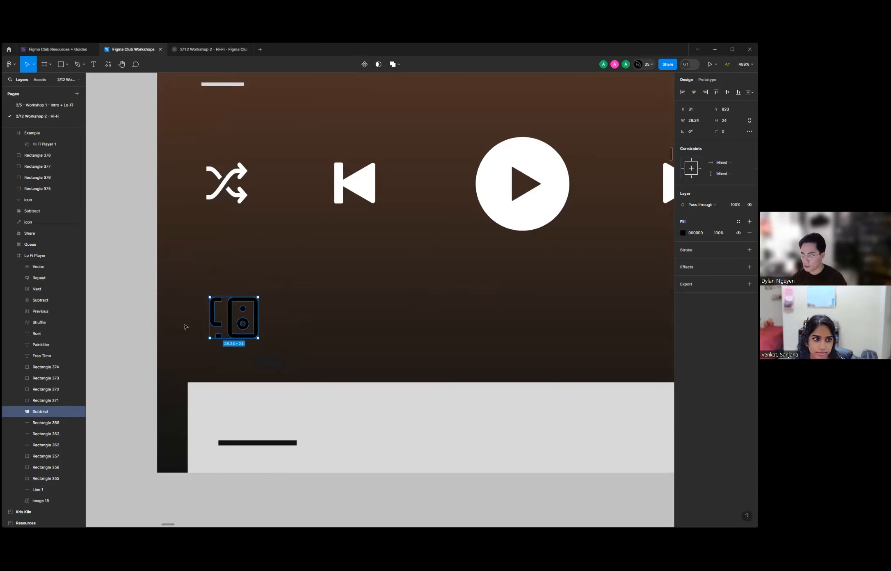
# Shrink the pasted device icon to 22 × 18.7 and change its fill from black to white.
pyautogui.scroll(-3, 185, 327)
pyautogui.scroll(4, 163, 326)
pyautogui.scroll(-3, 198, 318)
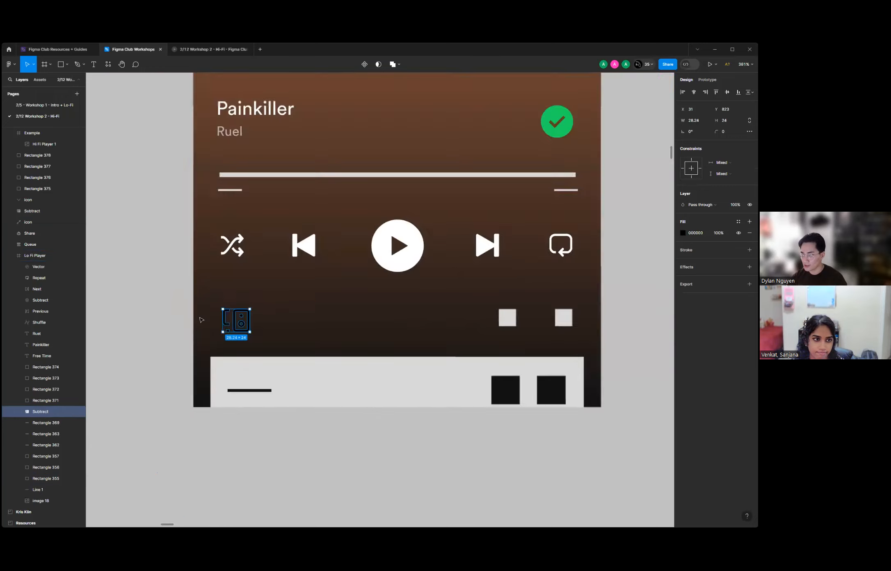
pyautogui.scroll(-4, 200, 320)
pyautogui.scroll(6, 139, 318)
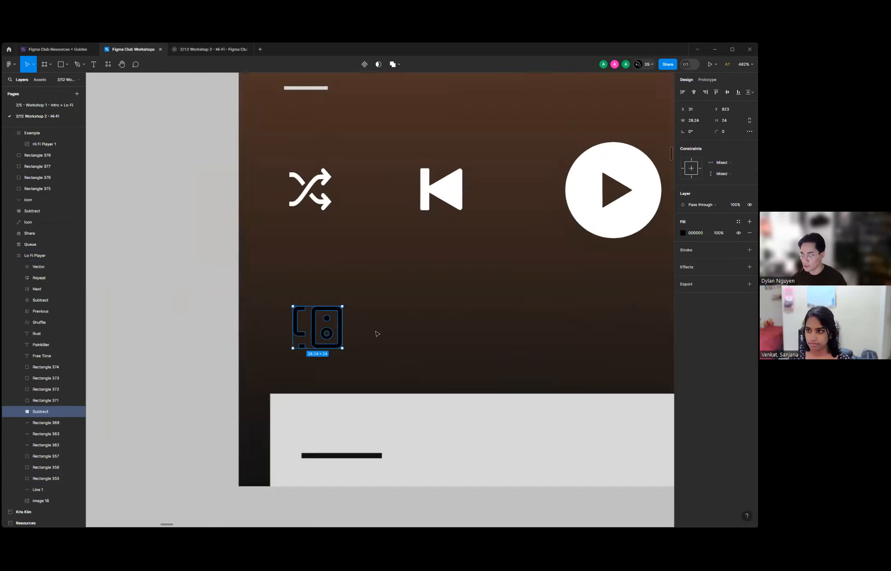
pyautogui.scroll(-4, 231, 334)
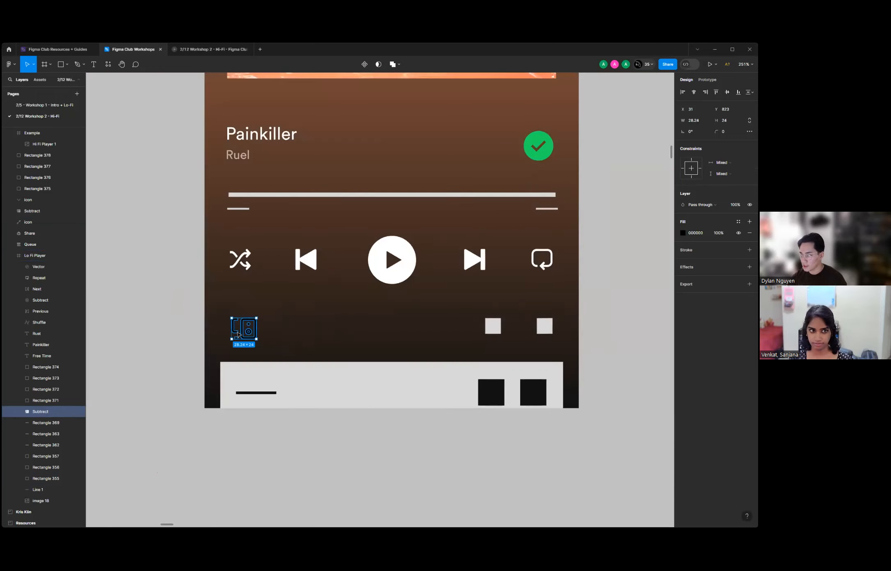
pyautogui.scroll(2, 238, 334)
pyautogui.moveTo(266, 344); pyautogui.dragTo(256, 335)
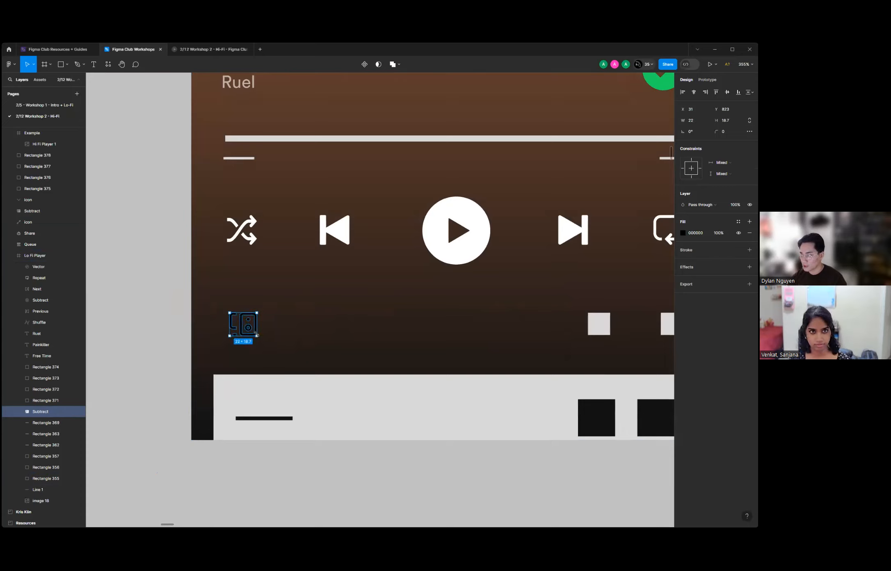
pyautogui.click(684, 232)
pyautogui.moveTo(641, 278); pyautogui.dragTo(542, 231)
pyautogui.click(121, 262)
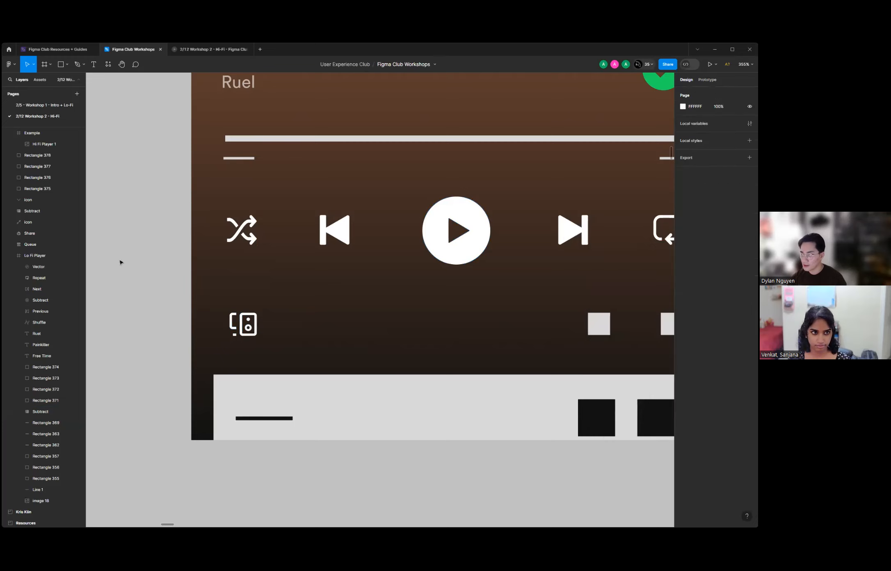
# Replace the placeholder square below the next-track icon with a copy of the Share icon.
pyautogui.scroll(-5, 164, 291)
pyautogui.scroll(4, 249, 283)
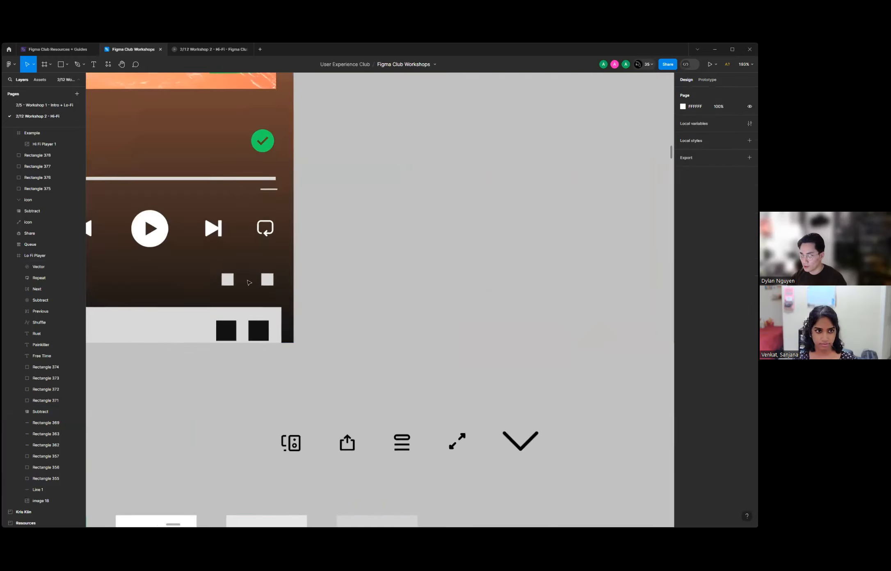
pyautogui.click(228, 280)
pyautogui.scroll(-3, 396, 283)
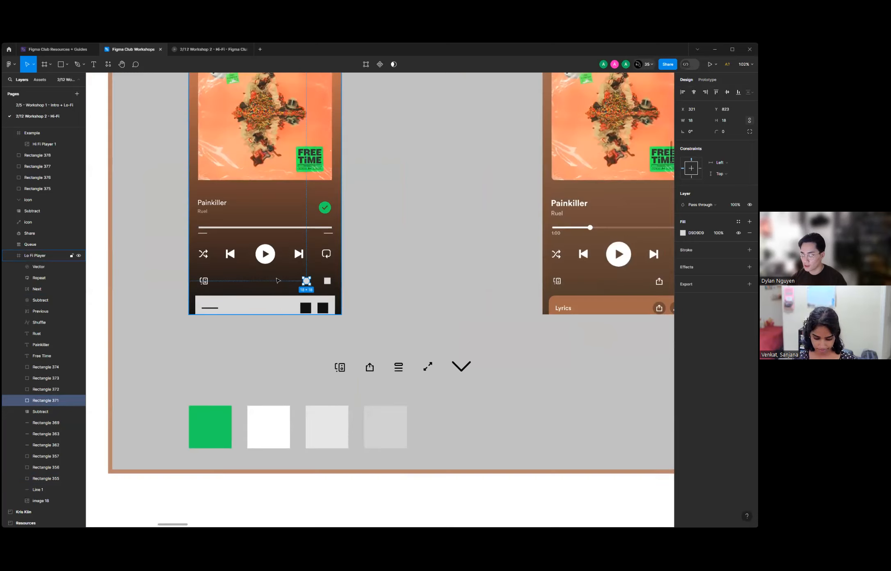
pyautogui.scroll(3, 287, 282)
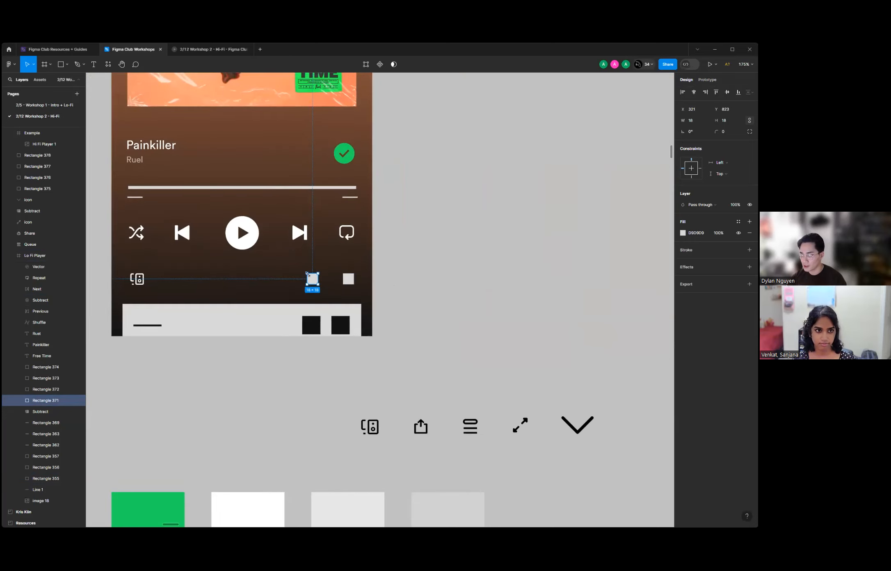
pyautogui.scroll(-3, 245, 381)
pyautogui.scroll(2, 316, 354)
pyautogui.scroll(5, 317, 356)
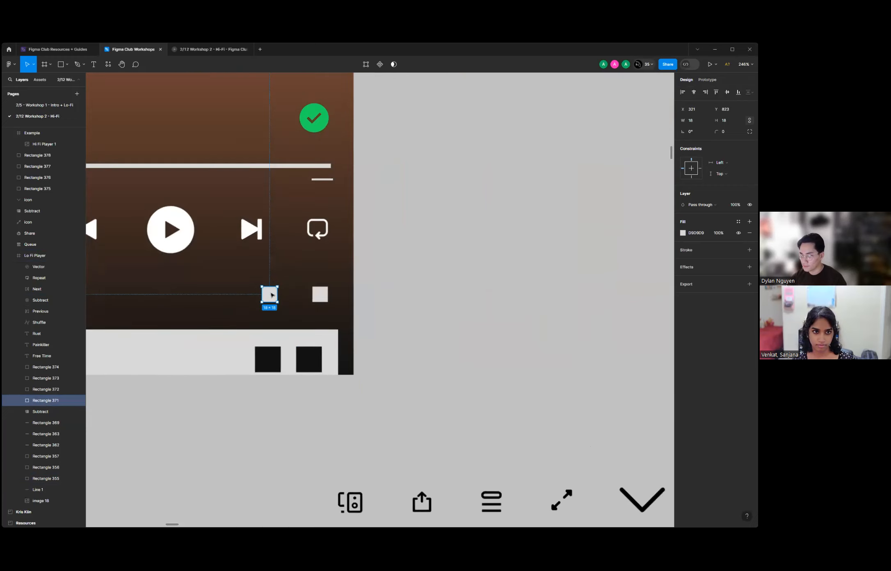
pyautogui.click(435, 519)
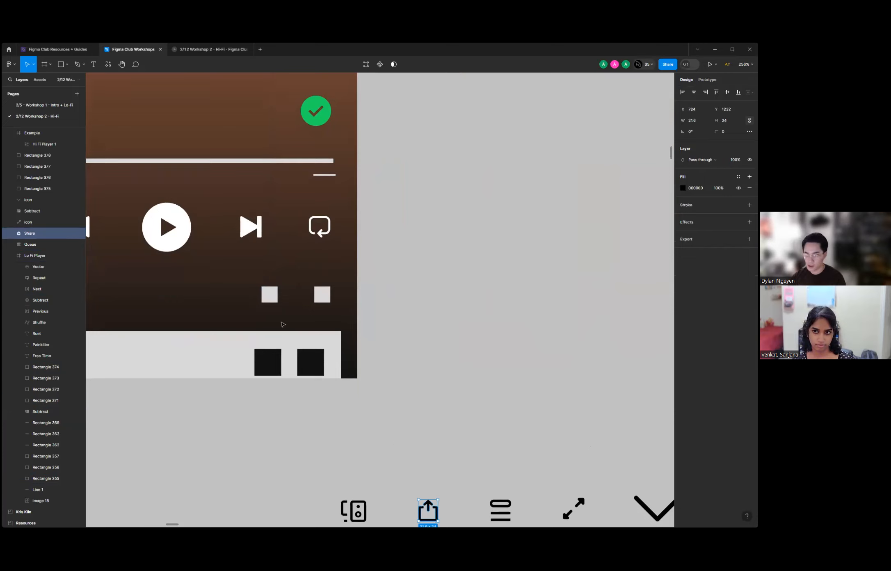
pyautogui.click(270, 293)
pyautogui.rightClick(267, 292)
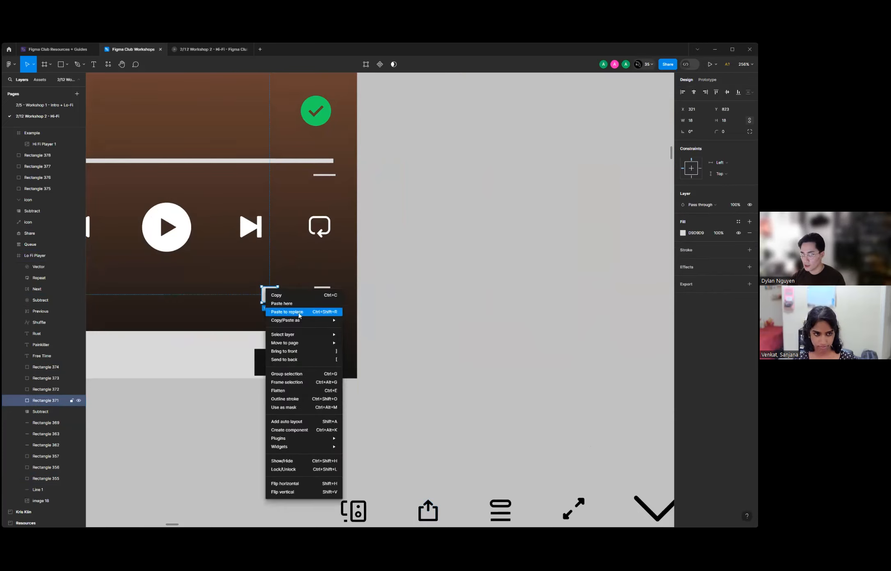
pyautogui.click(301, 312)
# Replace the placeholder square below the repeat icon with a copy of the Queue icon.
pyautogui.click(504, 511)
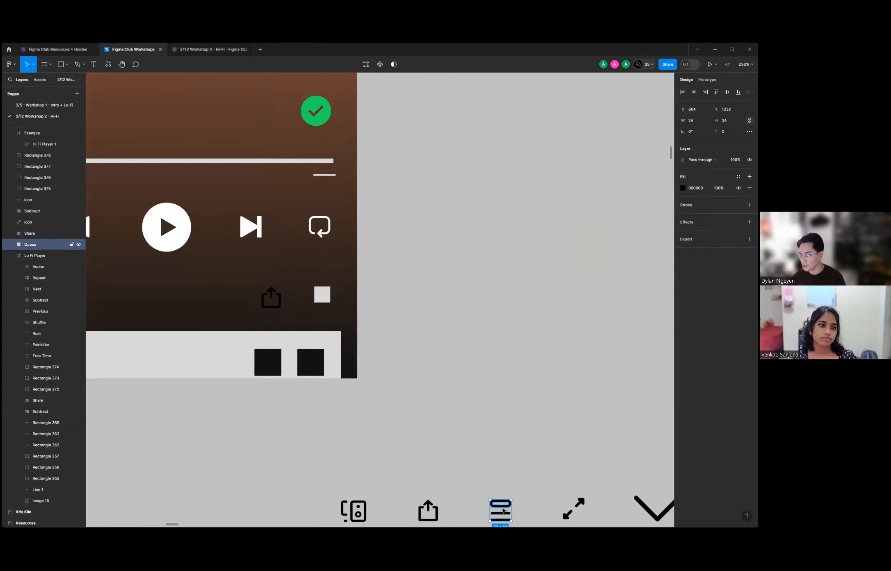
pyautogui.rightClick(320, 298)
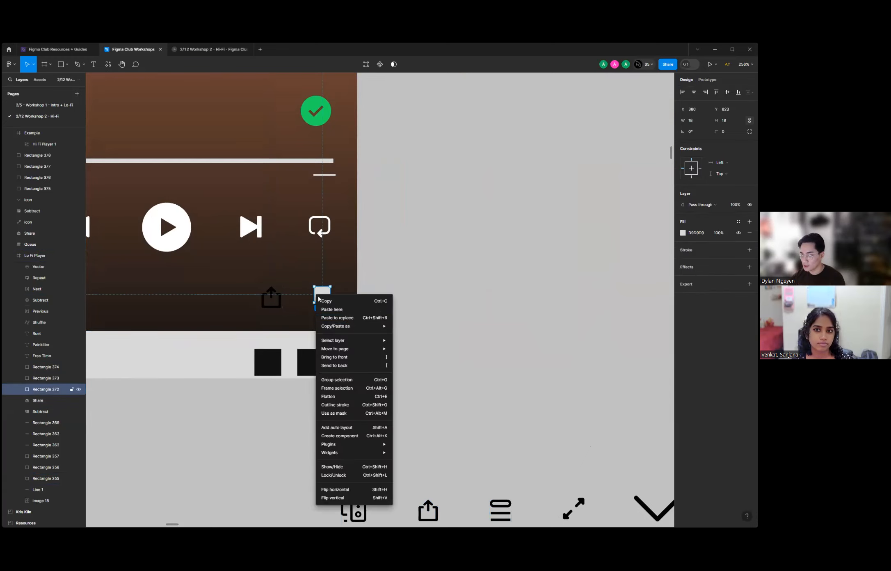
pyautogui.click(348, 316)
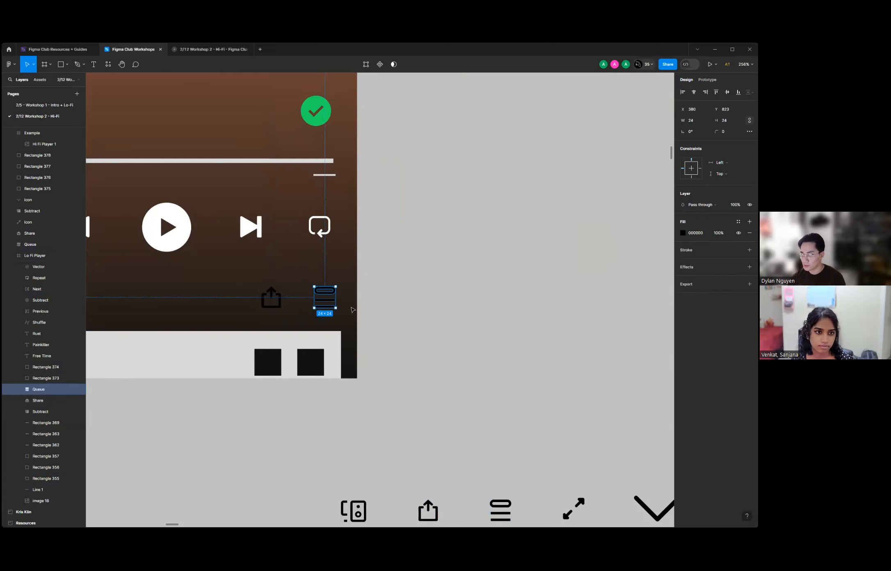
# Shrink the Share icon to 17 × 19 and the Queue icon to 19 × 19 in the player's lower icon row.
pyautogui.keyDown('shift'); pyautogui.click(278, 296); pyautogui.keyUp('shift')
pyautogui.click(279, 303)
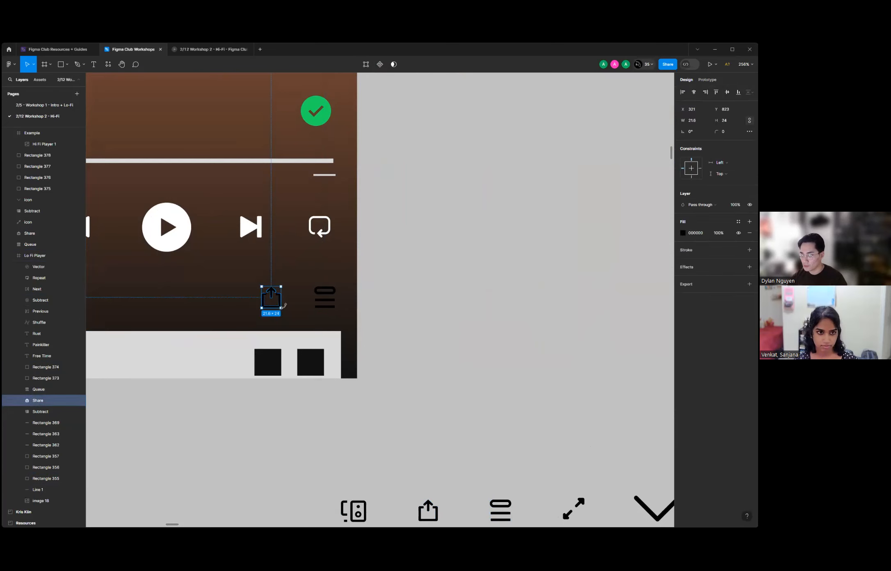
pyautogui.scroll(-3, 412, 315)
pyautogui.scroll(2, 380, 303)
pyautogui.moveTo(392, 313); pyautogui.dragTo(386, 306)
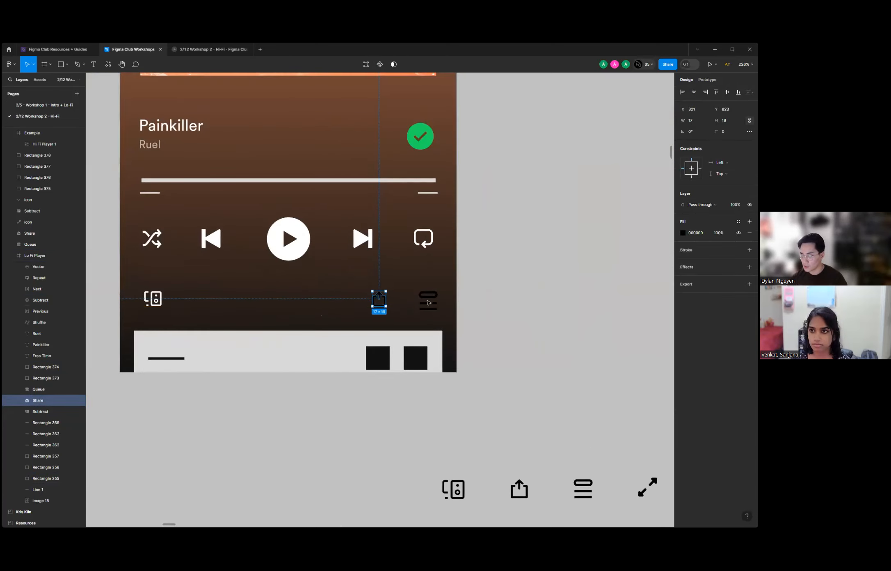
pyautogui.click(425, 300)
pyautogui.click(427, 303)
pyautogui.moveTo(438, 313); pyautogui.dragTo(434, 306)
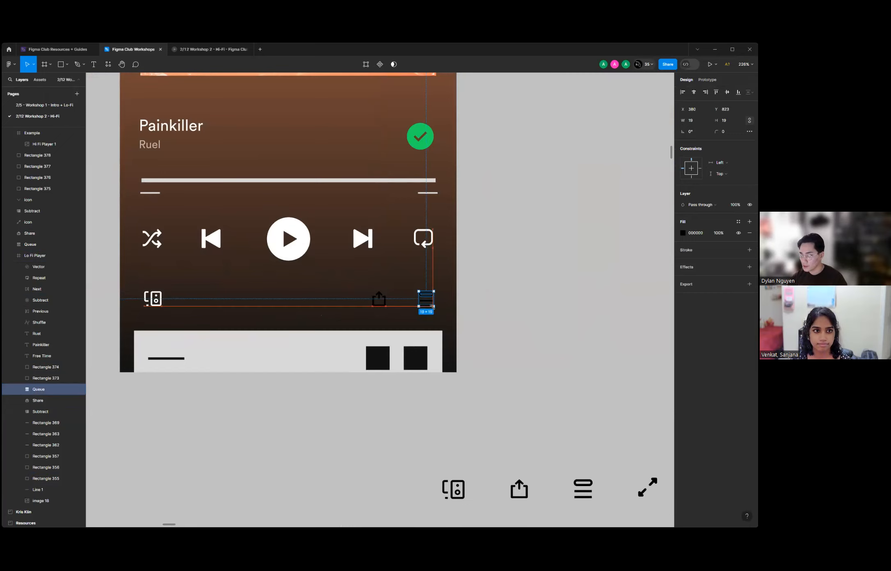
# Change the fill of both the Share and Queue icons in the player from black to white.
pyautogui.keyDown('shift'); pyautogui.click(378, 297); pyautogui.keyUp('shift')
pyautogui.click(682, 261)
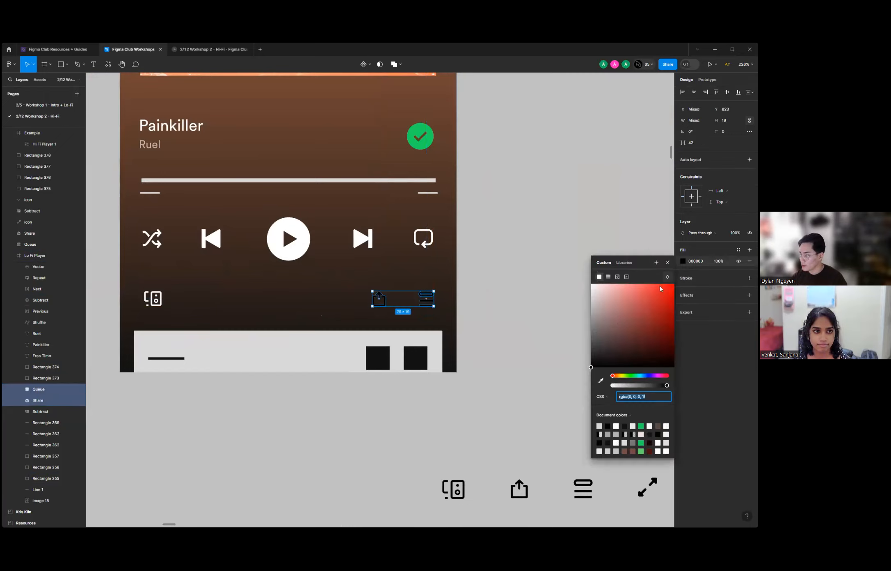
pyautogui.moveTo(607, 298); pyautogui.dragTo(525, 238)
pyautogui.click(567, 216)
# Look over the other participants' player frames across the workshop page to check their progress.
pyautogui.keyDown('ctrl'); pyautogui.scroll(-9, 131, 284); pyautogui.keyUp('ctrl')
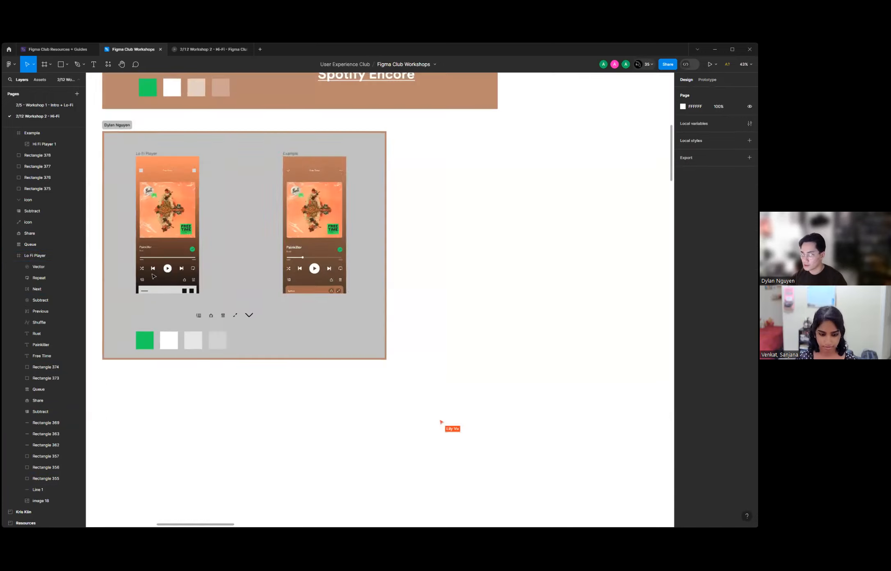
pyautogui.keyDown('ctrl'); pyautogui.scroll(-1, 378, 285); pyautogui.keyUp('ctrl')
pyautogui.scroll(-5, 328, 286)
pyautogui.scroll(5, 326, 285)
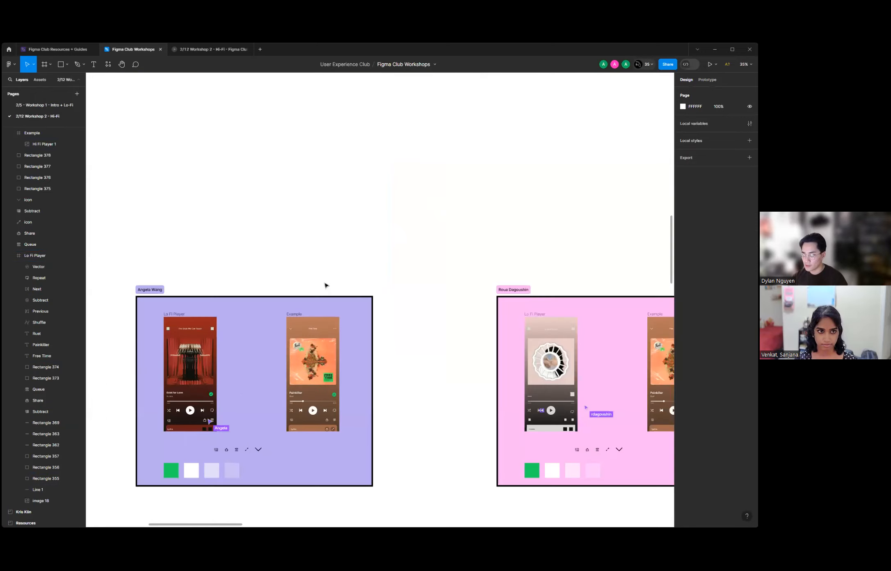
pyautogui.keyDown('ctrl'); pyautogui.scroll(-1, 326, 285); pyautogui.keyUp('ctrl')
pyautogui.scroll(-2, 326, 285)
pyautogui.scroll(-10, 258, 332)
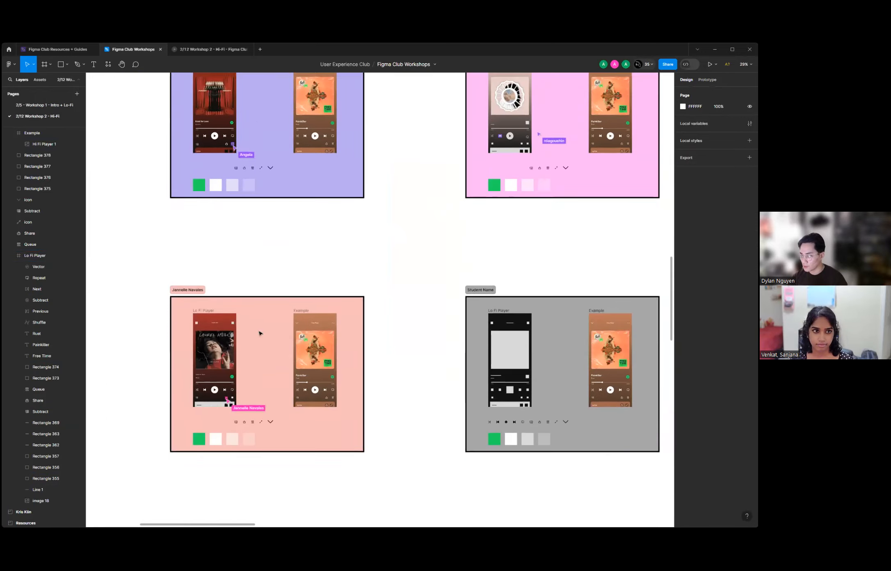
pyautogui.keyDown('ctrl'); pyautogui.scroll(-3, 260, 333); pyautogui.keyUp('ctrl')
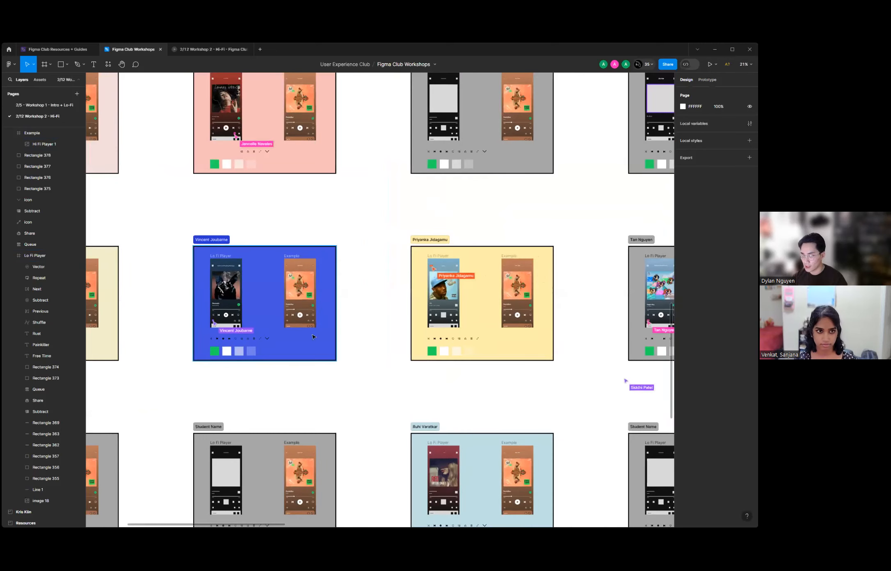
pyautogui.keyDown('ctrl'); pyautogui.scroll(-5, 362, 340); pyautogui.keyUp('ctrl')
pyautogui.scroll(-7, 248, 372)
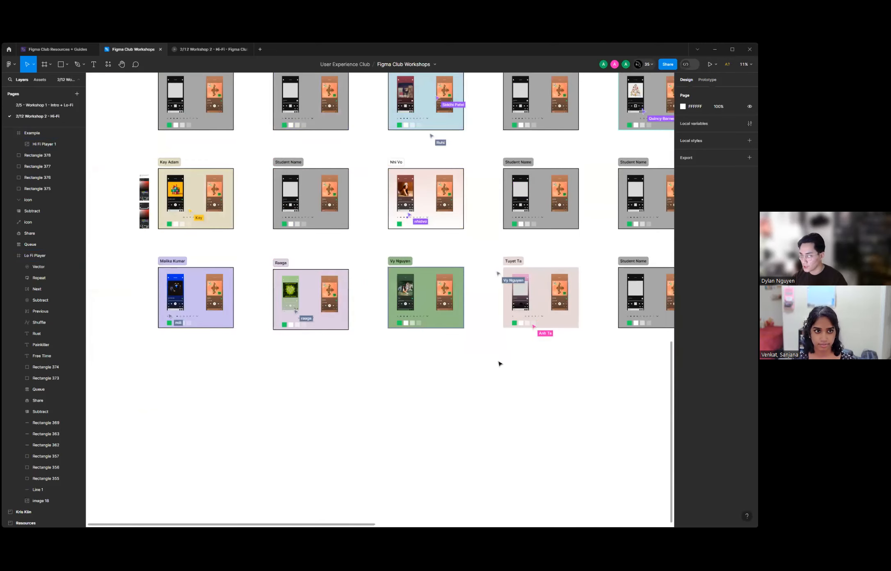
pyautogui.keyDown('ctrl'); pyautogui.scroll(5, 499, 361); pyautogui.keyUp('ctrl')
pyautogui.scroll(2, 417, 313)
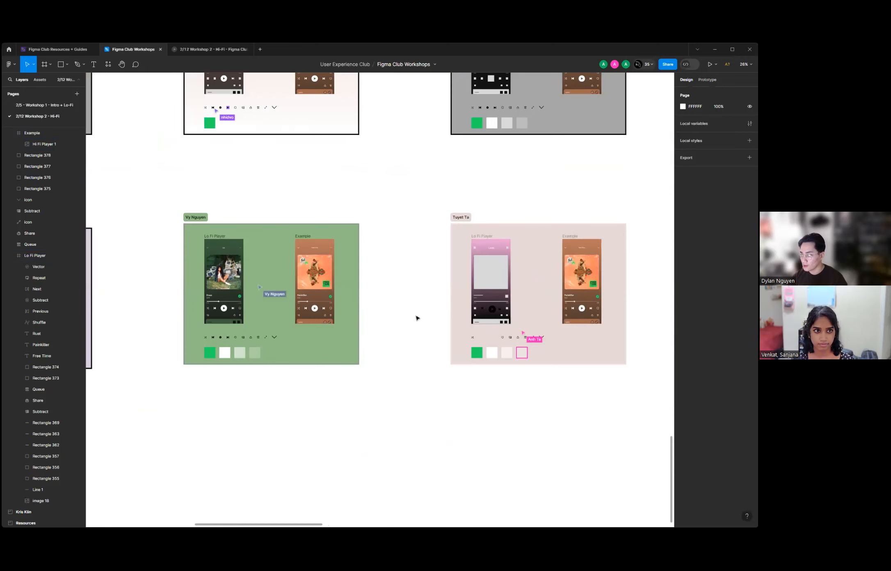
pyautogui.keyDown('ctrl'); pyautogui.scroll(-5, 296, 370); pyautogui.keyUp('ctrl')
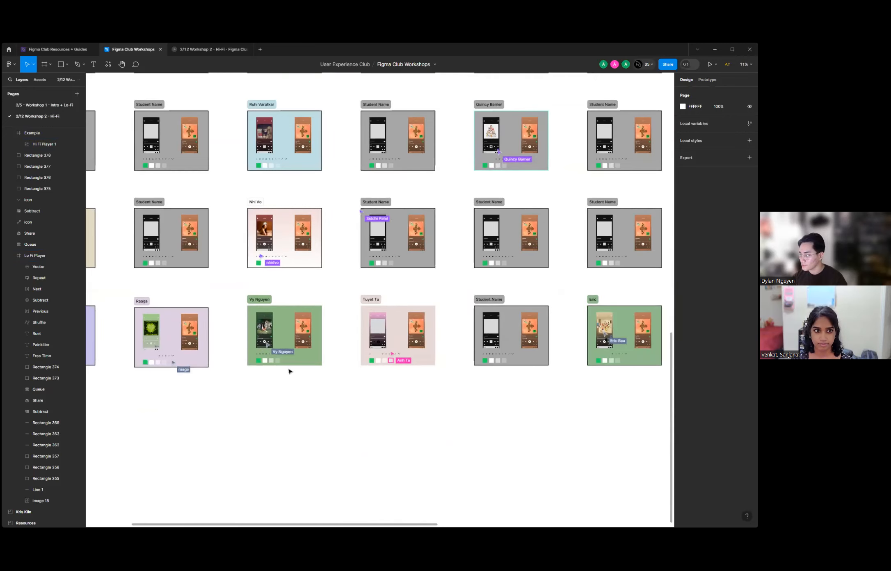
pyautogui.keyDown('ctrl'); pyautogui.scroll(3, 540, 380); pyautogui.keyUp('ctrl')
pyautogui.hscroll(3, 540, 379)
pyautogui.keyDown('ctrl'); pyautogui.scroll(4, 529, 369); pyautogui.keyUp('ctrl')
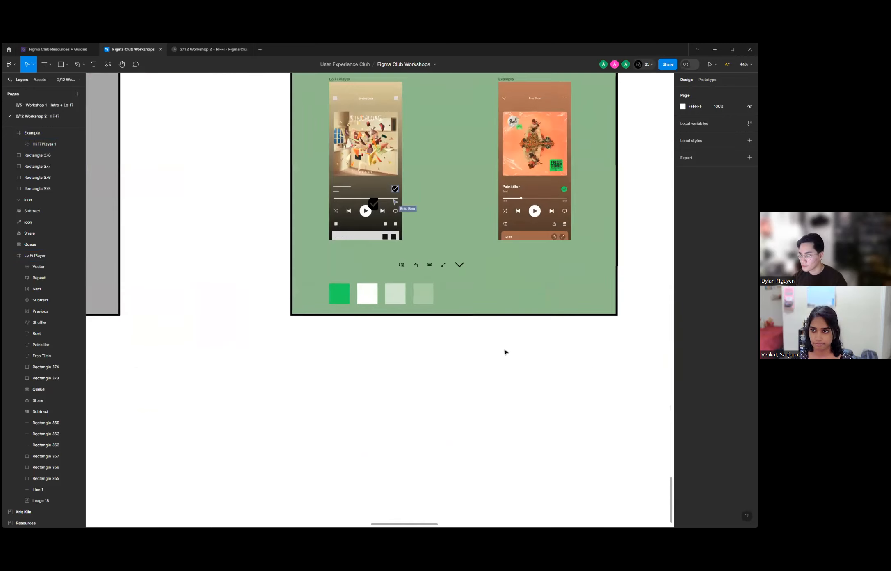
pyautogui.keyDown('ctrl'); pyautogui.scroll(-2, 318, 361); pyautogui.keyUp('ctrl')
pyautogui.keyDown('ctrl'); pyautogui.scroll(-3, 291, 365); pyautogui.keyUp('ctrl')
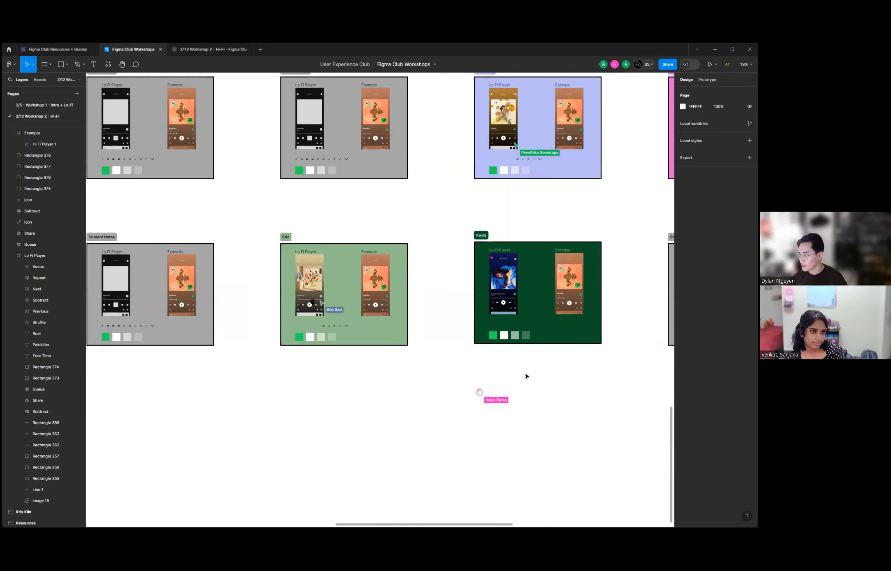
pyautogui.keyDown('ctrl'); pyautogui.scroll(4, 541, 365); pyautogui.keyUp('ctrl')
pyautogui.keyDown('ctrl'); pyautogui.scroll(-2, 303, 363); pyautogui.keyUp('ctrl')
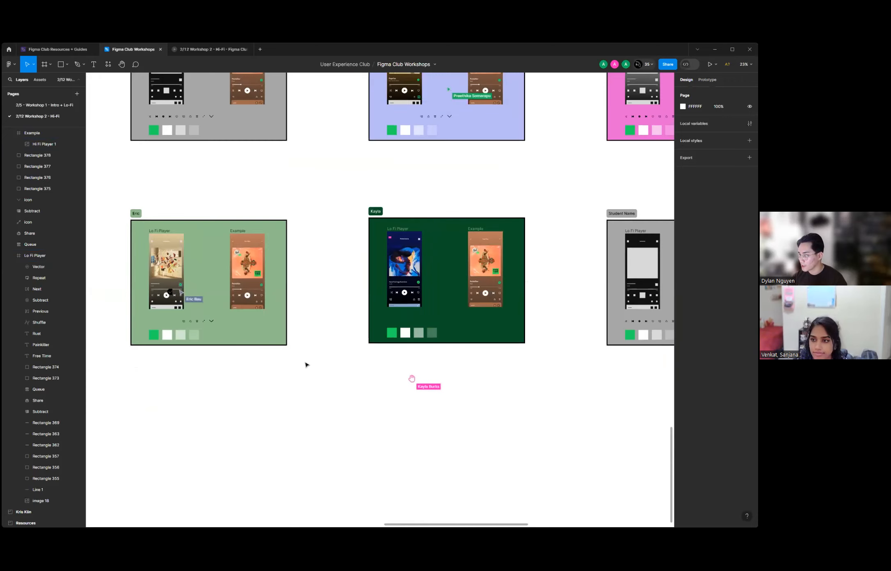
pyautogui.keyDown('ctrl'); pyautogui.scroll(-2, 225, 364); pyautogui.keyUp('ctrl')
pyautogui.keyDown('ctrl'); pyautogui.scroll(-3, 221, 367); pyautogui.keyUp('ctrl')
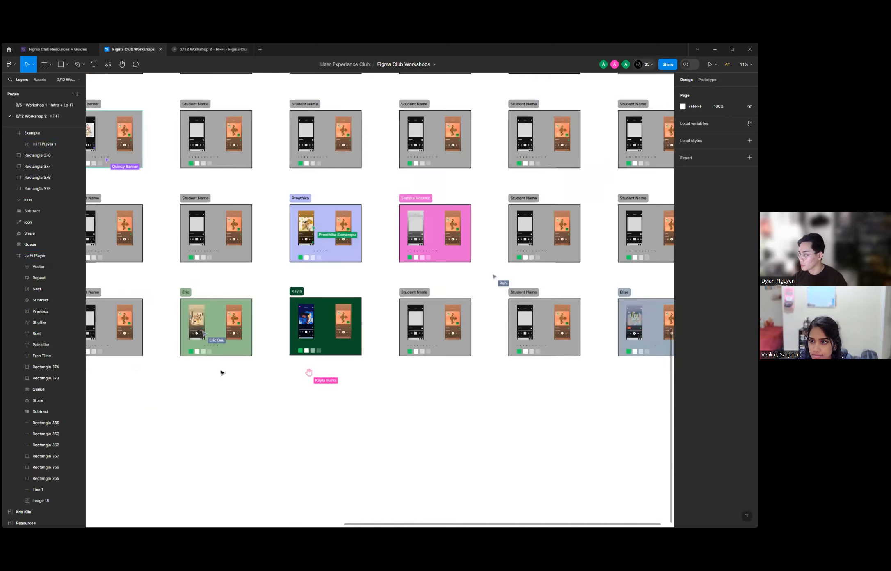
pyautogui.keyDown('ctrl'); pyautogui.scroll(3, 559, 279); pyautogui.keyUp('ctrl')
pyautogui.keyDown('ctrl'); pyautogui.scroll(1, 559, 279); pyautogui.keyUp('ctrl')
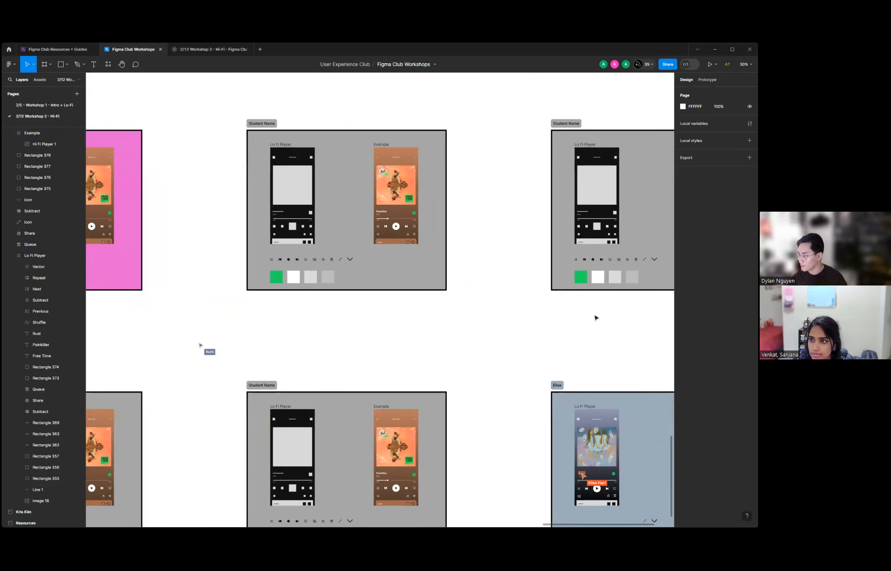
pyautogui.keyDown('ctrl'); pyautogui.scroll(-4, 594, 315); pyautogui.keyUp('ctrl')
pyautogui.keyDown('ctrl'); pyautogui.scroll(-2, 461, 287); pyautogui.keyUp('ctrl')
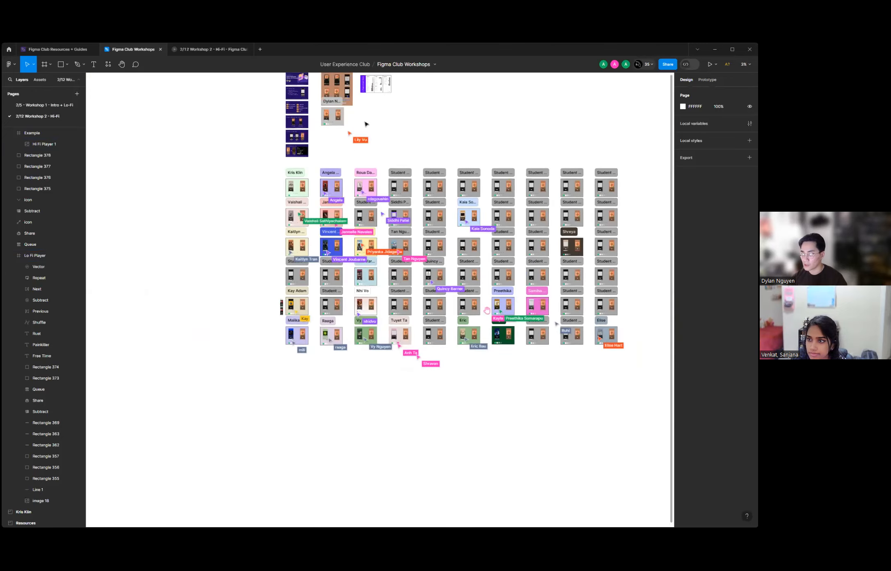
pyautogui.keyDown('ctrl'); pyautogui.scroll(6, 343, 194); pyautogui.keyUp('ctrl')
pyautogui.keyDown('ctrl'); pyautogui.scroll(1, 343, 194); pyautogui.keyUp('ctrl')
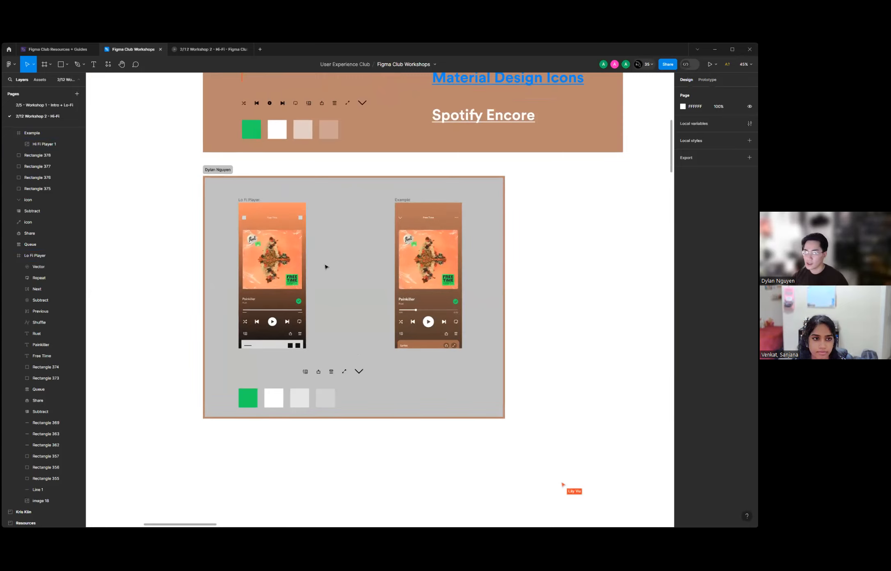
# Delete the placeholder square before the Free Time title and move the black chevron from below the player into its place.
pyautogui.keyDown('ctrl'); pyautogui.scroll(4, 273, 307); pyautogui.keyUp('ctrl')
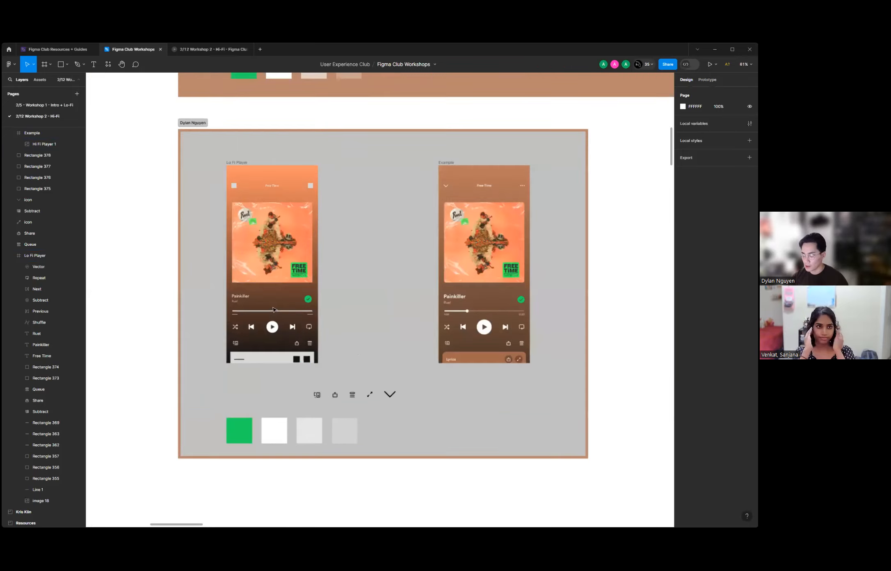
pyautogui.keyDown('ctrl'); pyautogui.scroll(3, 239, 307); pyautogui.keyUp('ctrl')
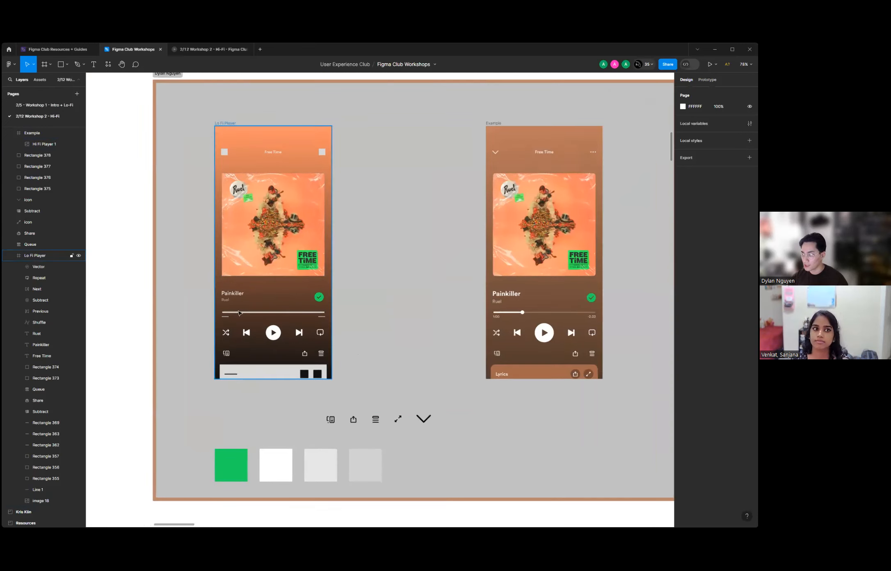
pyautogui.scroll(3, 278, 290)
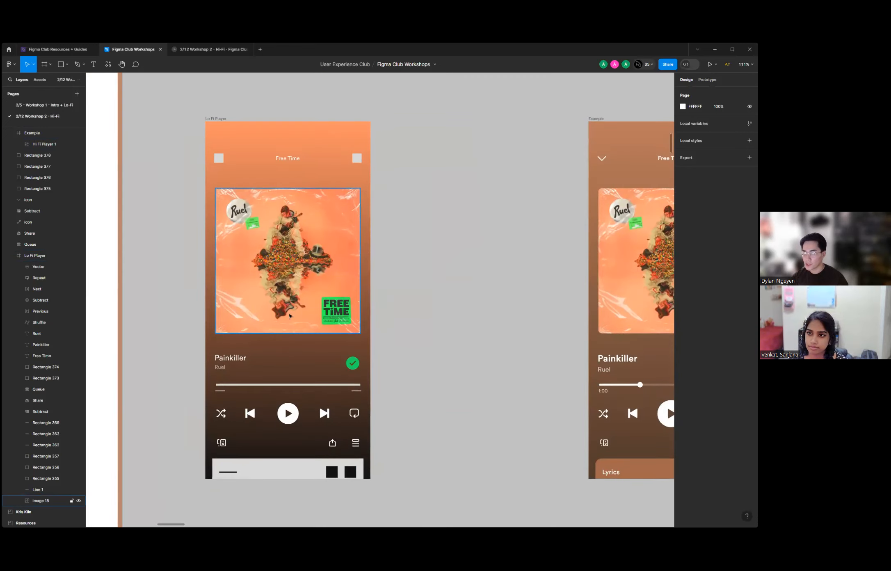
pyautogui.scroll(-1, 322, 263)
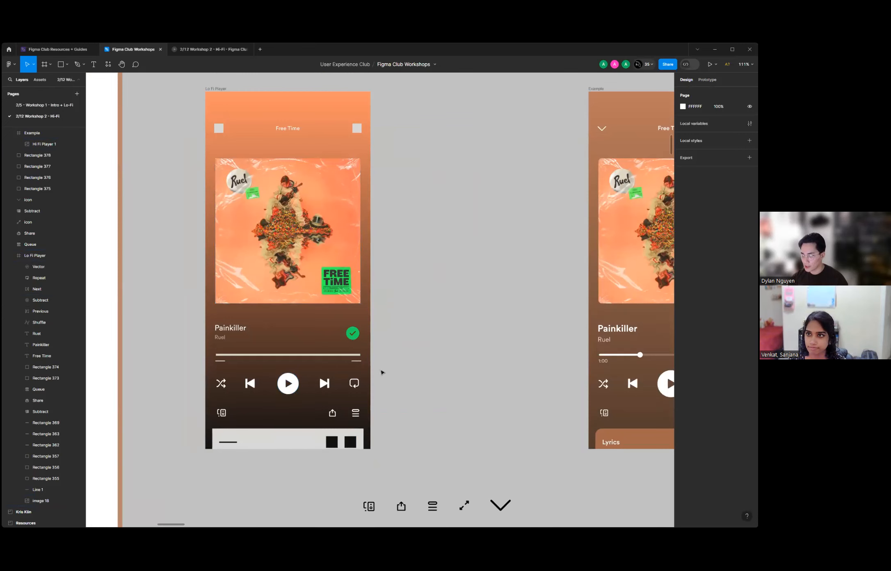
pyautogui.keyDown('ctrl'); pyautogui.scroll(-2, 246, 365); pyautogui.keyUp('ctrl')
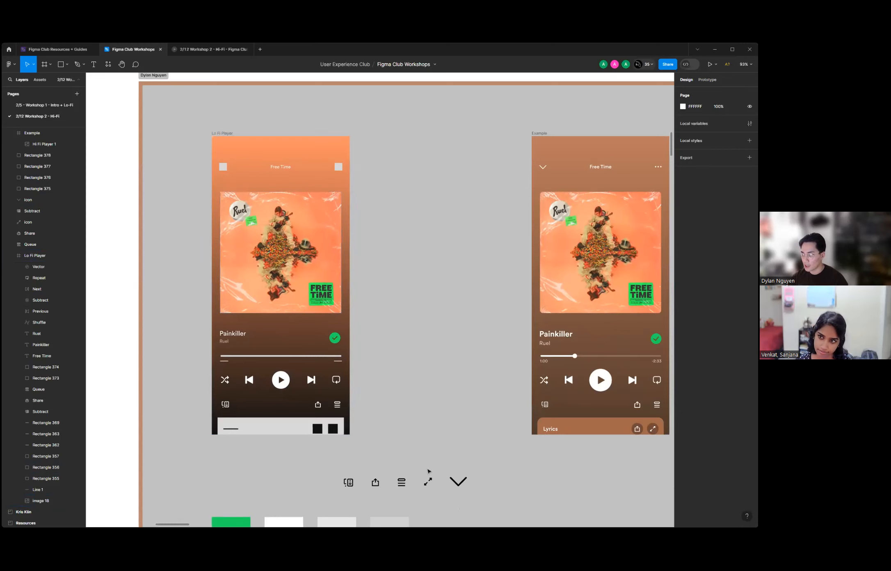
pyautogui.keyDown('ctrl'); pyautogui.scroll(3, 467, 479); pyautogui.keyUp('ctrl')
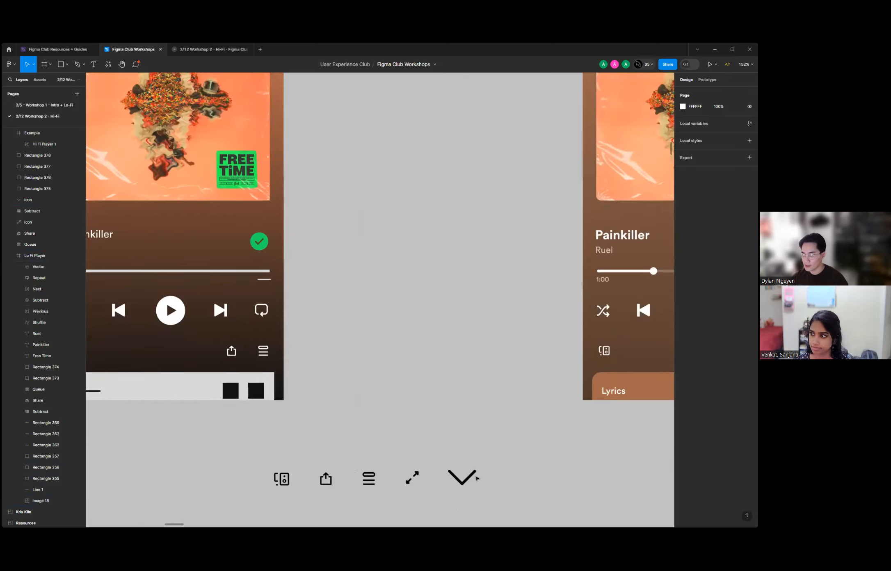
pyautogui.keyDown('ctrl'); pyautogui.scroll(-3, 476, 478); pyautogui.keyUp('ctrl')
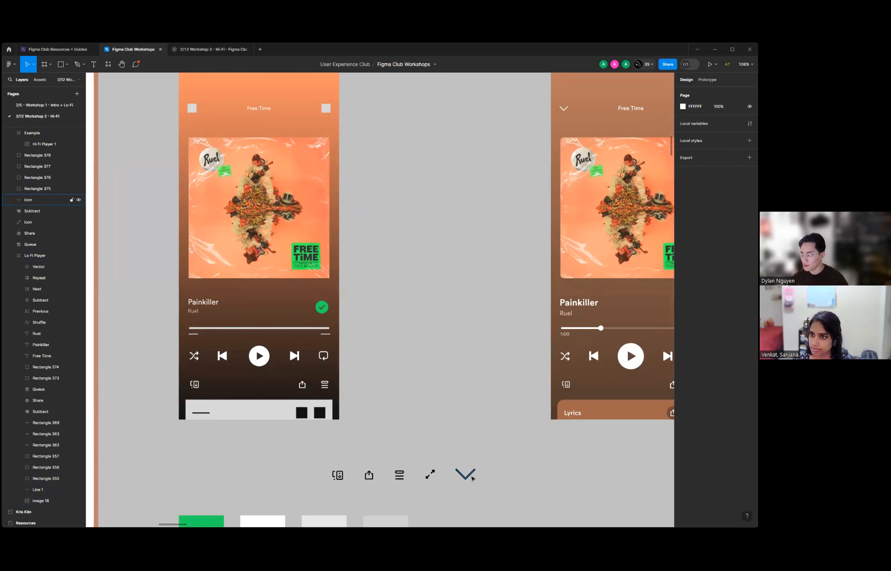
pyautogui.click(472, 478)
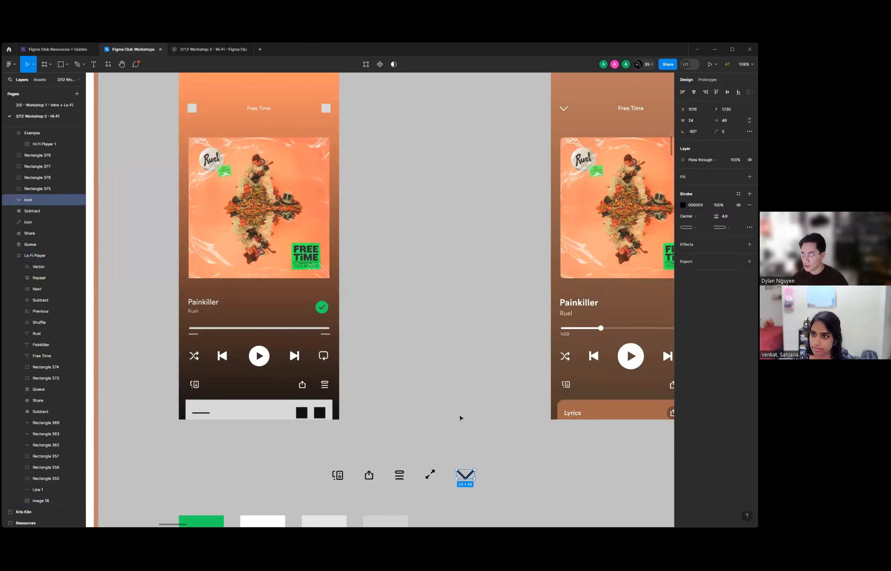
pyautogui.click(192, 108)
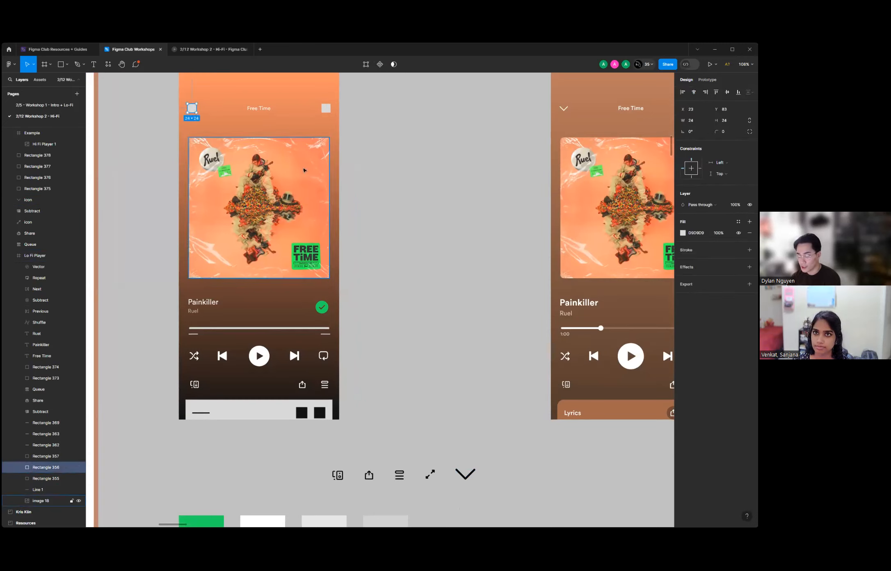
pyautogui.press('Delete')
pyautogui.moveTo(465, 477); pyautogui.dragTo(197, 116)
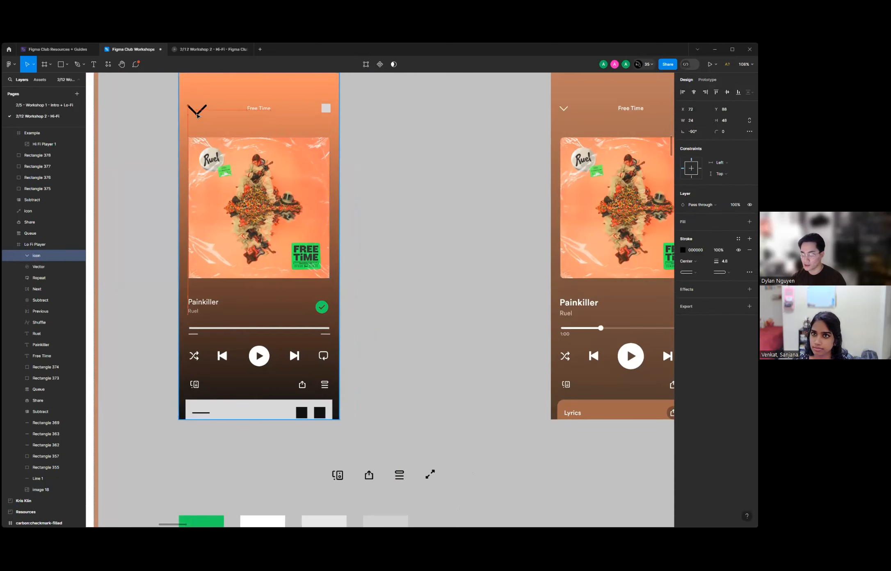
# Shrink the chevron in the player's header to 12 × 23.
pyautogui.scroll(10, 197, 116)
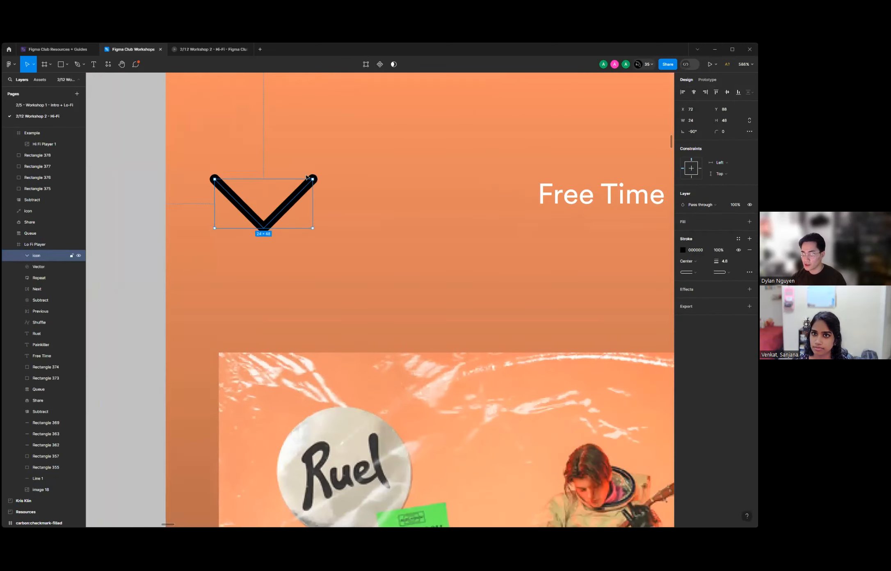
pyautogui.scroll(2, 307, 177)
pyautogui.moveTo(317, 182); pyautogui.dragTo(246, 217)
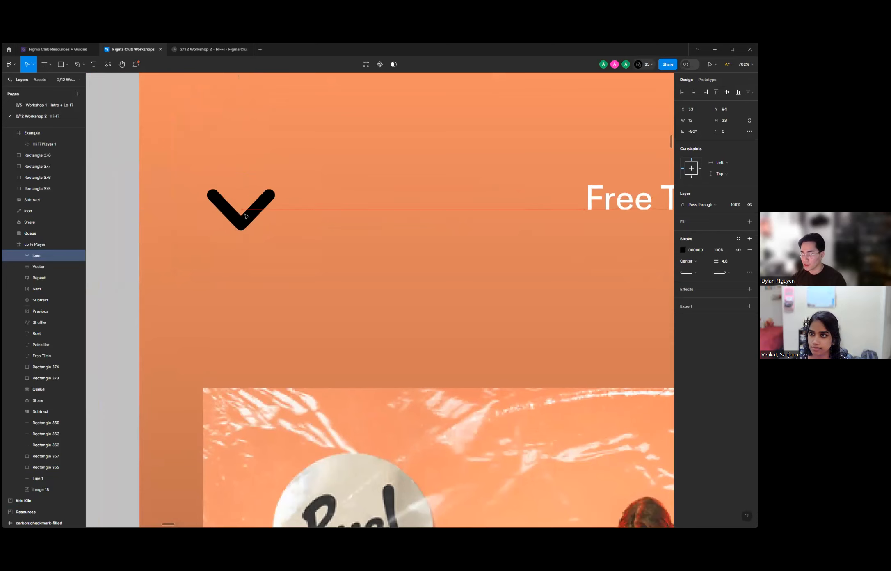
# Reposition the header chevron to X 51, level with the Free Time title and in line with the shuffle icon.
pyautogui.scroll(-10, 222, 199)
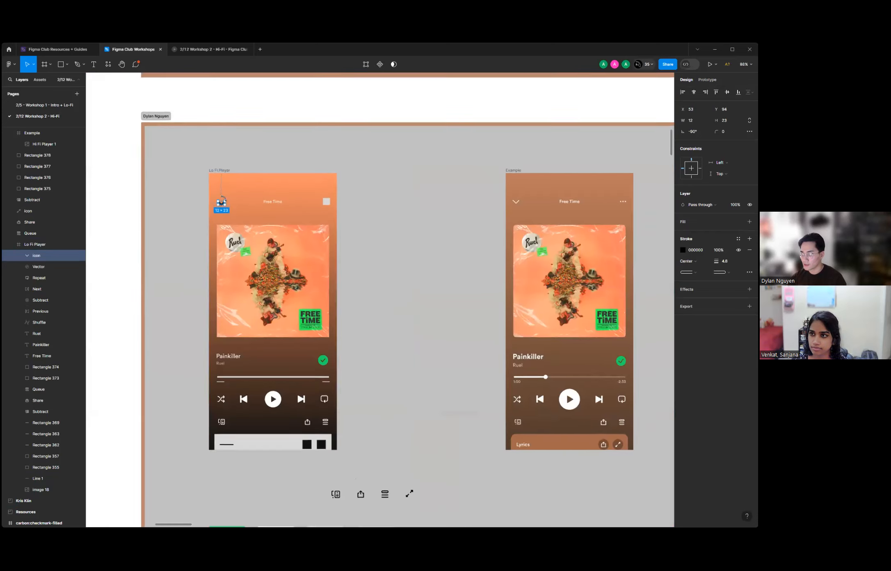
pyautogui.scroll(5, 222, 199)
pyautogui.scroll(-3, 218, 204)
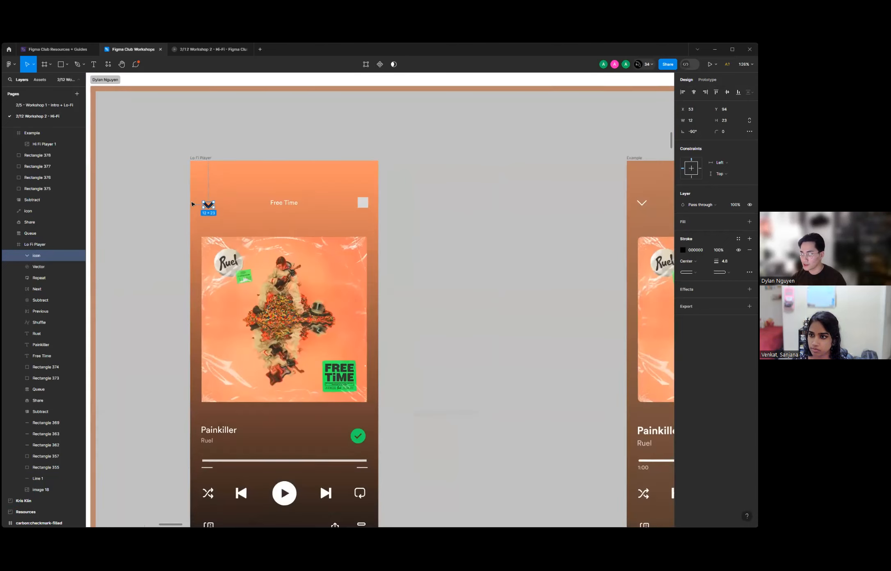
pyautogui.scroll(-2, 193, 204)
pyautogui.scroll(1, 209, 205)
pyautogui.moveTo(204, 205); pyautogui.dragTo(205, 203)
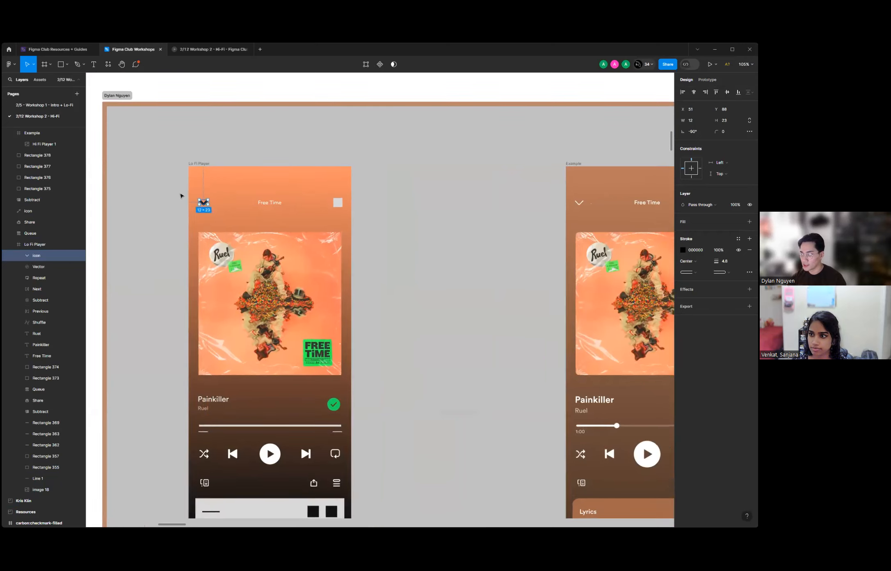
pyautogui.scroll(10, 197, 200)
pyautogui.scroll(-10, 217, 210)
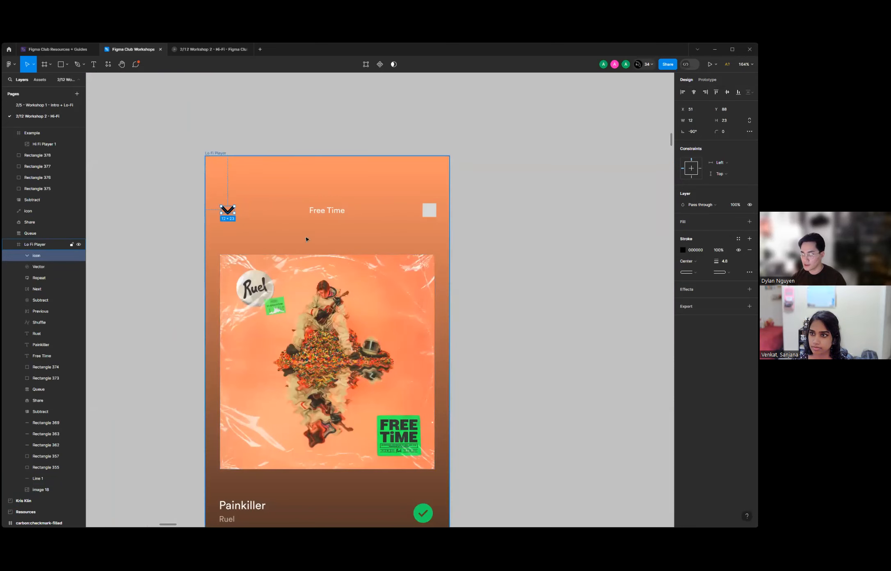
pyautogui.scroll(-3, 306, 240)
pyautogui.scroll(6, 279, 215)
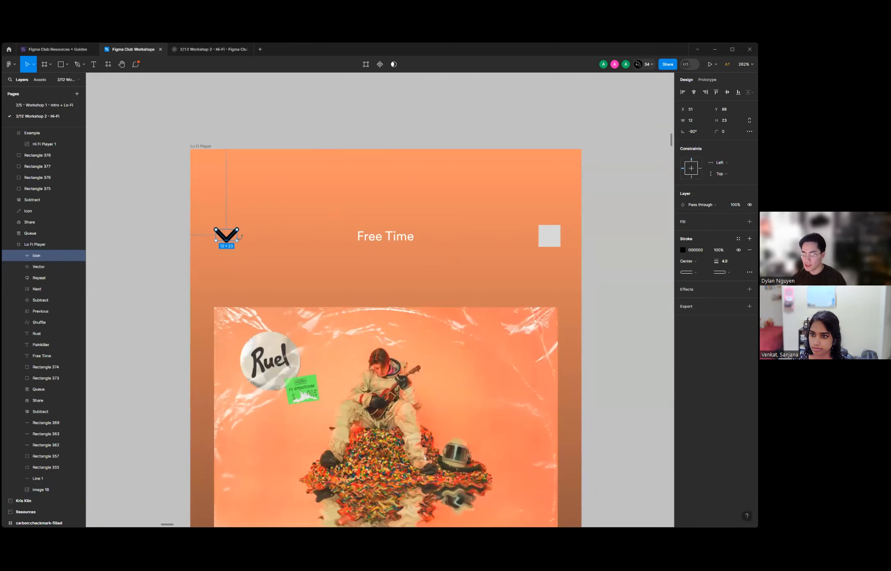
# Thin the header chevron's stroke weight to 2.
pyautogui.scroll(3, 241, 237)
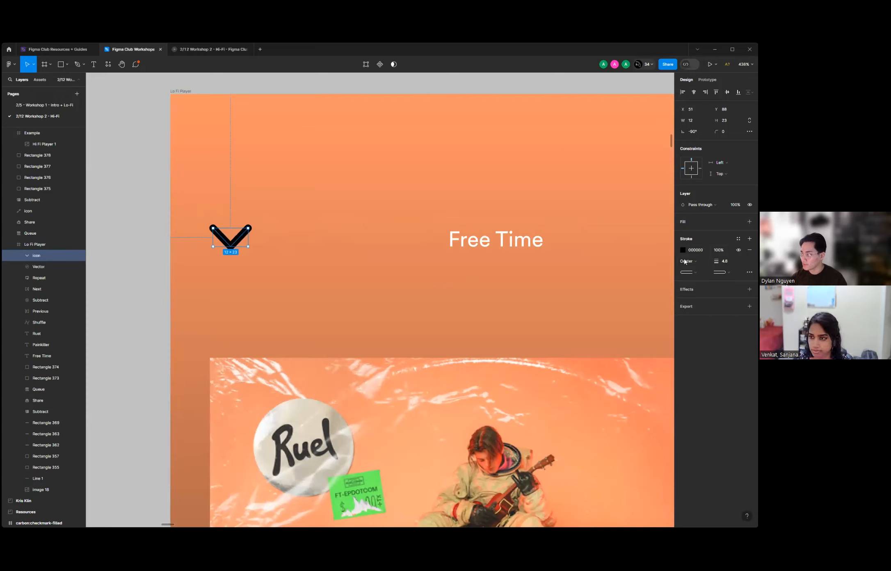
pyautogui.click(724, 264)
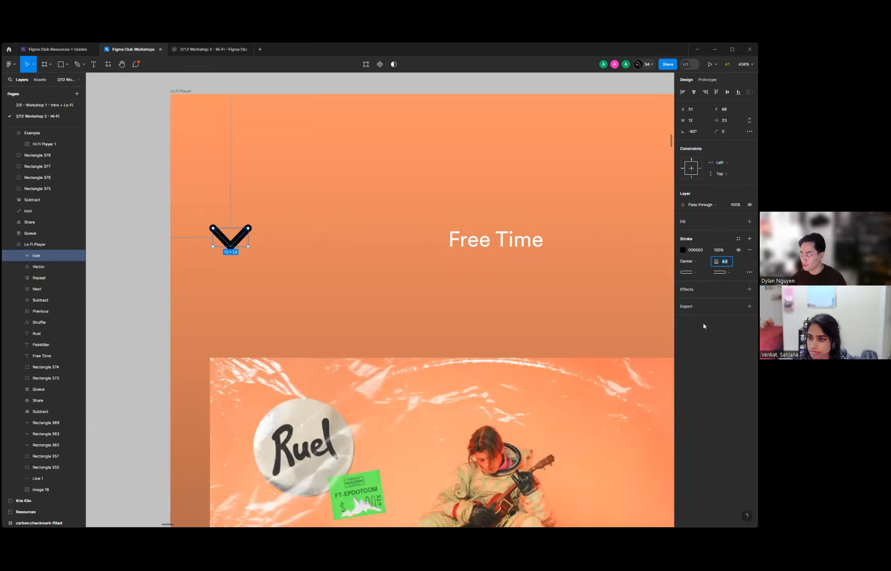
pyautogui.write('2')
pyautogui.press('Return')
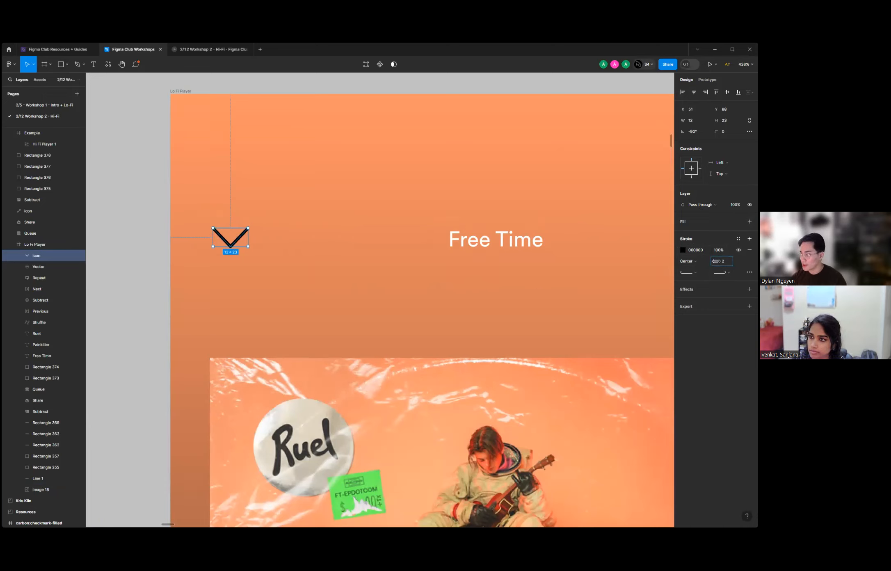
pyautogui.moveTo(716, 261)
pyautogui.mouseDown()
pyautogui.moveTo(725, 265)
pyautogui.moveTo(717, 264)
pyautogui.mouseUp()
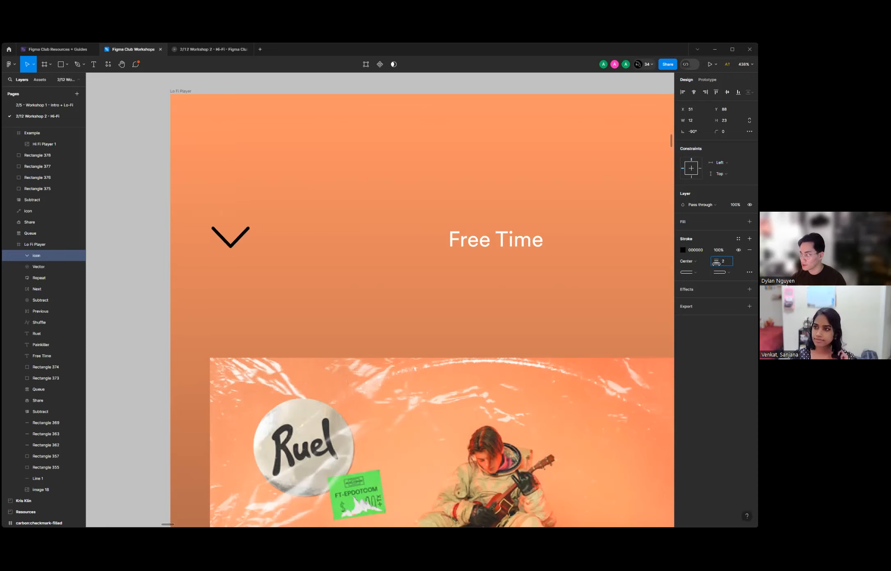
# Inspect the chevron in the reference Hi Fi Player's header to compare its size, stroke weight and color.
pyautogui.click(131, 266)
pyautogui.scroll(-5, 131, 266)
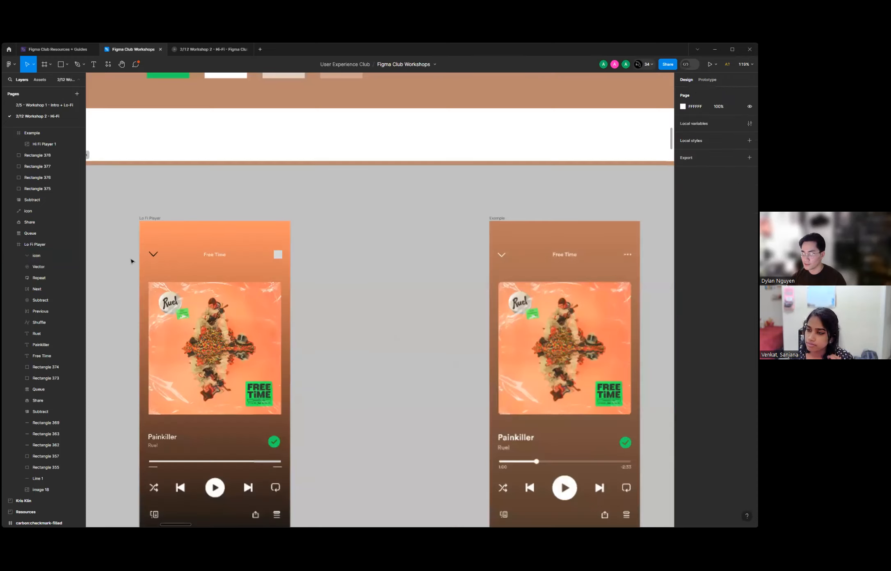
pyautogui.click(495, 255)
pyautogui.scroll(-2, 358, 240)
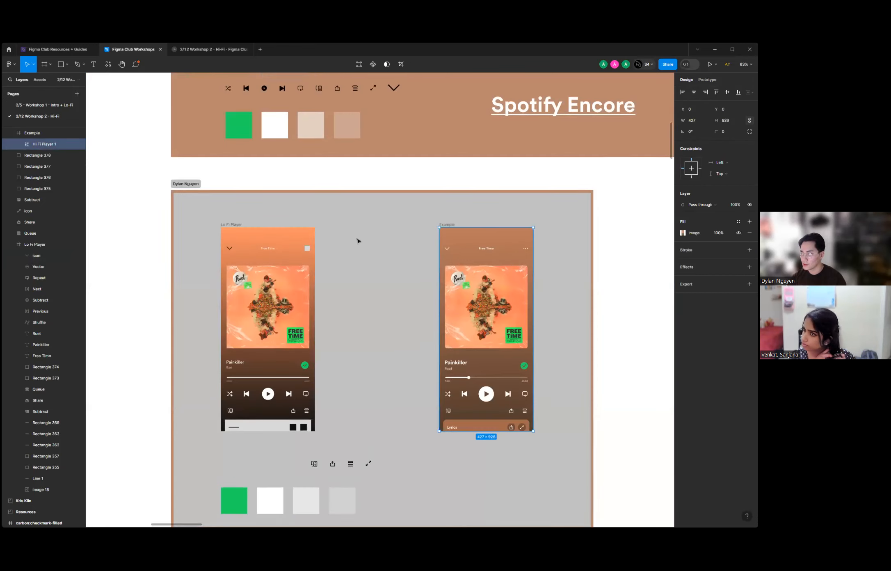
pyautogui.scroll(3, 361, 244)
pyautogui.scroll(-3, 221, 250)
pyautogui.scroll(3, 222, 251)
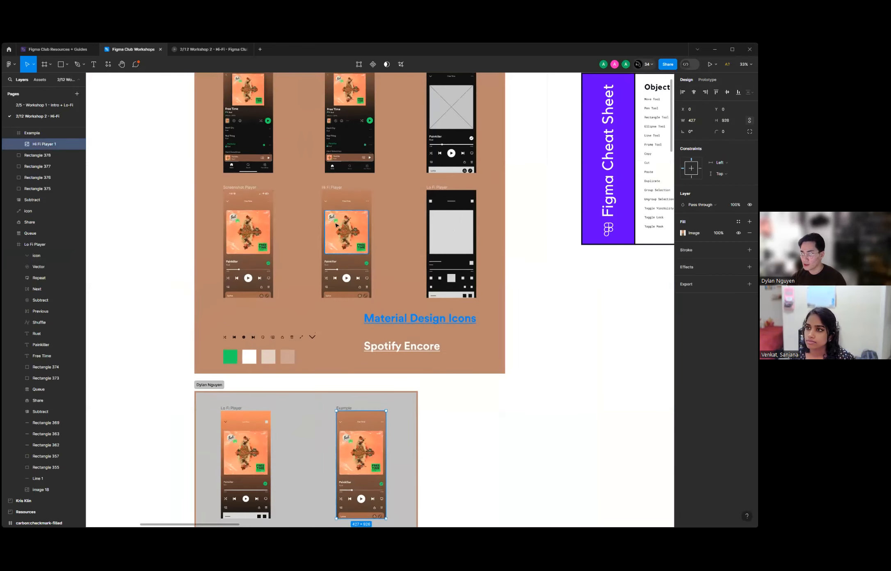
pyautogui.scroll(5, 325, 204)
pyautogui.click(328, 188)
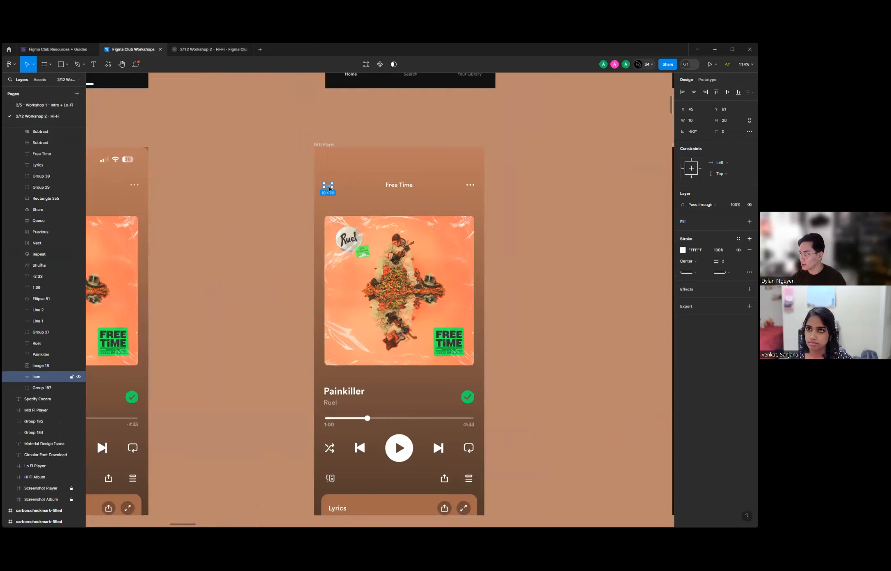
pyautogui.scroll(-4, 522, 232)
pyautogui.scroll(-6, 520, 233)
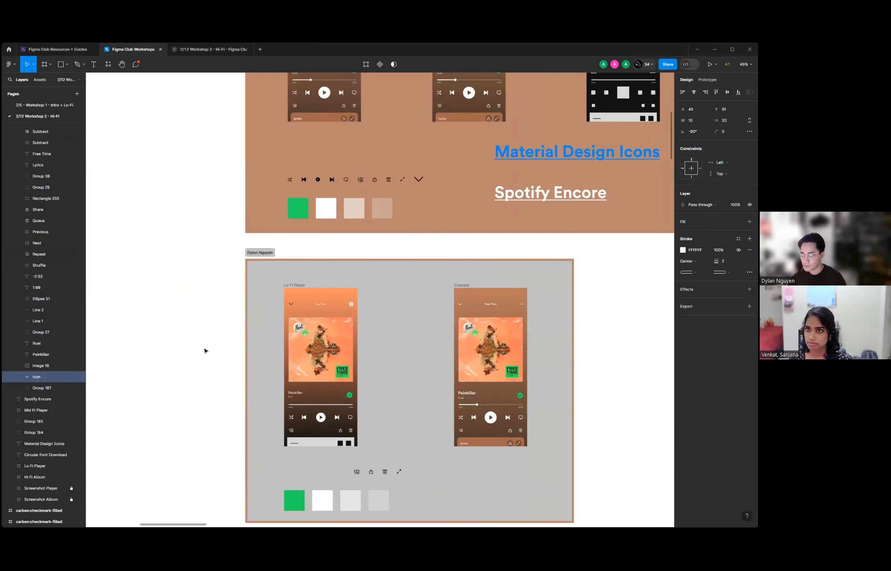
# Recolor the stroke of the chevron in the Lo Fi Player's header to white.
pyautogui.click(205, 350)
pyautogui.scroll(5, 298, 310)
pyautogui.click(281, 279)
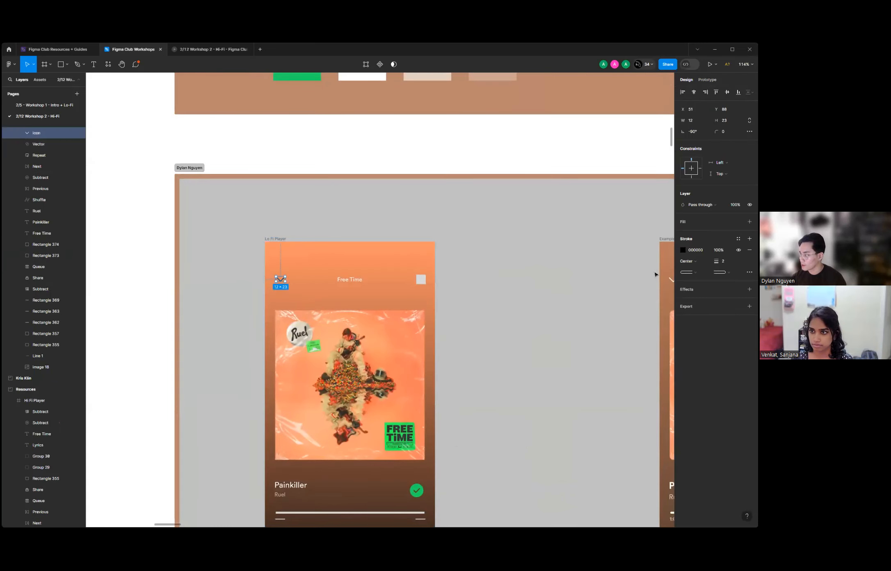
pyautogui.click(682, 250)
pyautogui.click(561, 248)
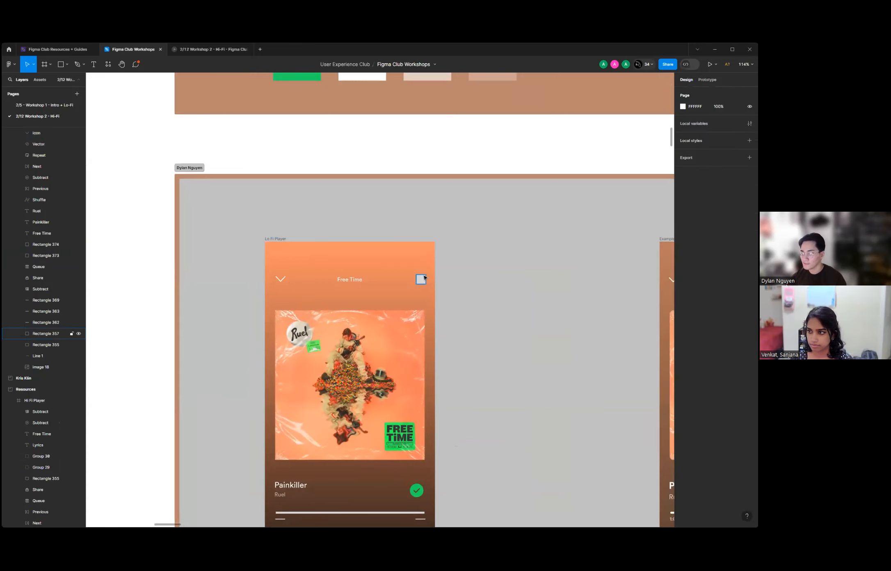
# Compare the Lo Fi Player with the Example and look through the leftover icons below it for the header's three-dot menu.
pyautogui.scroll(-3, 234, 289)
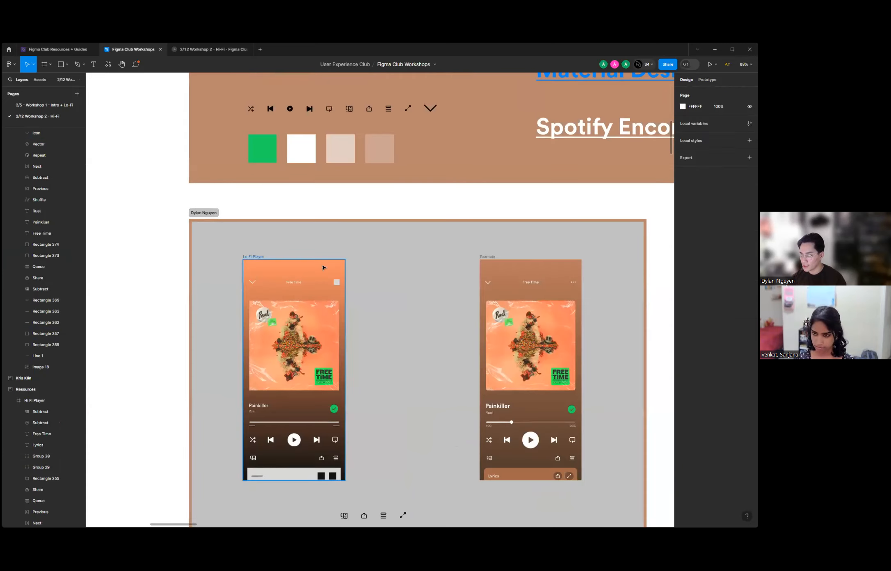
pyautogui.scroll(4, 356, 312)
pyautogui.scroll(2, 357, 306)
pyautogui.scroll(-5, 242, 294)
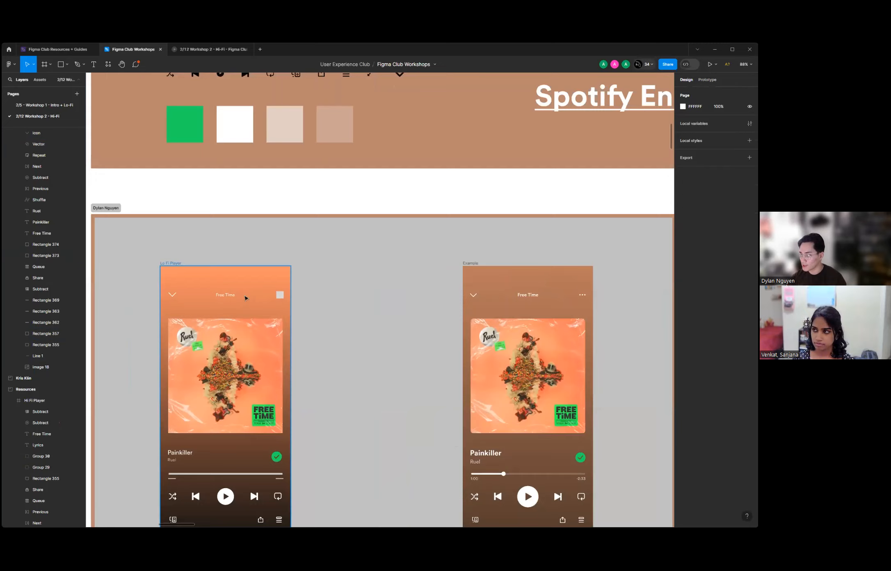
pyautogui.scroll(2, 254, 299)
pyautogui.scroll(2, 251, 301)
pyautogui.scroll(-7, 359, 299)
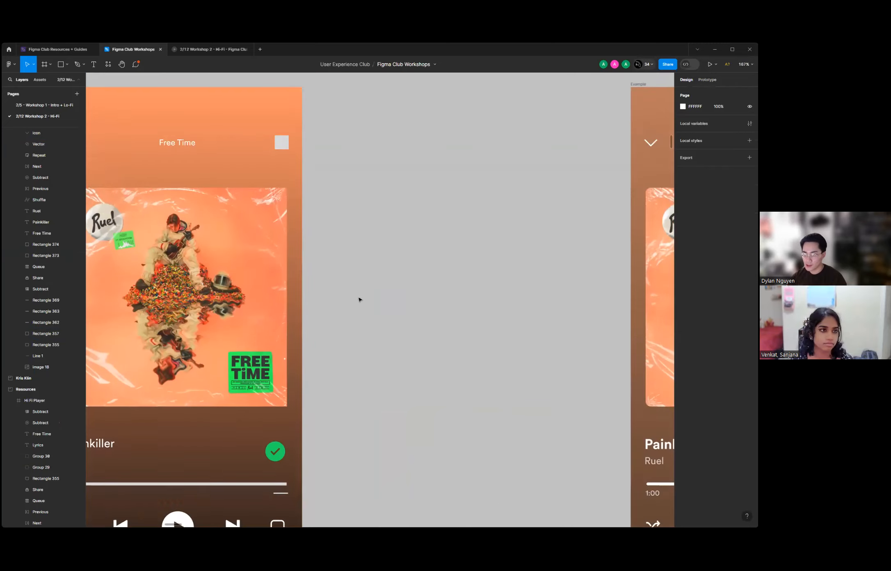
pyautogui.scroll(-4, 389, 321)
pyautogui.scroll(-3, 470, 358)
pyautogui.scroll(3, 453, 379)
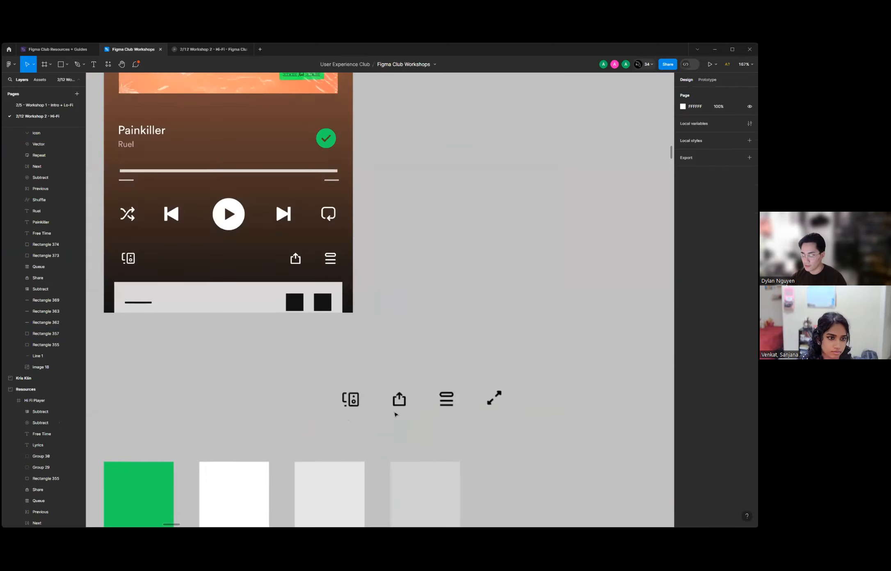
pyautogui.scroll(10, 378, 374)
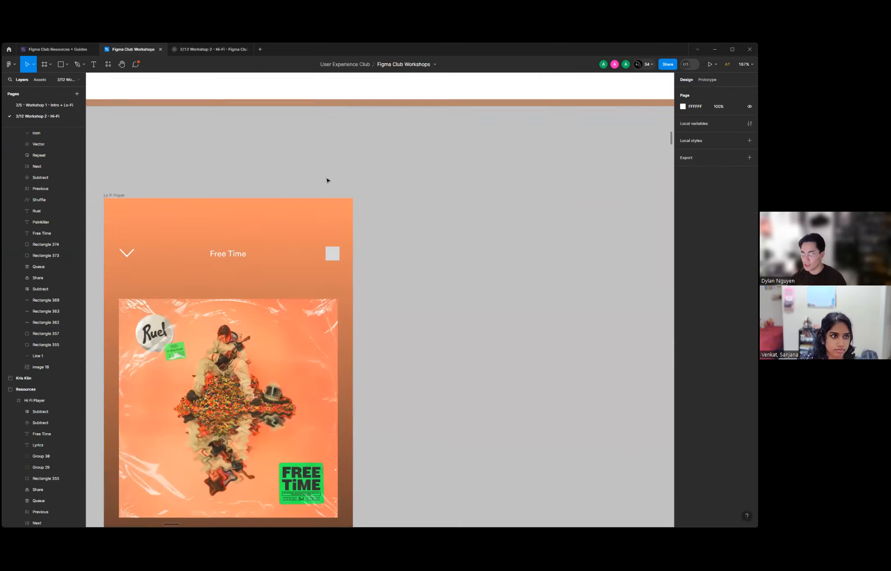
# Delete the gray placeholder square after the Free Time title in the player's header.
pyautogui.scroll(5, 326, 252)
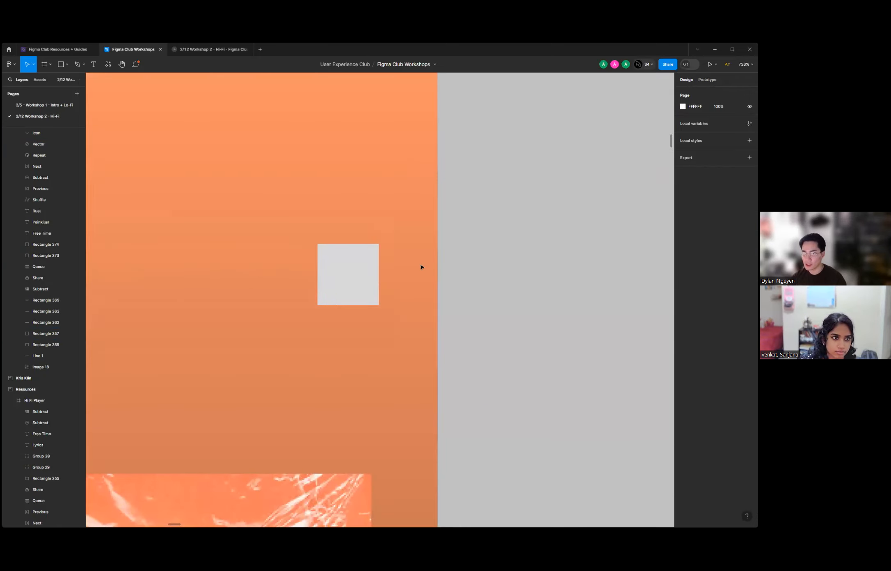
pyautogui.click(360, 267)
pyautogui.press('Delete')
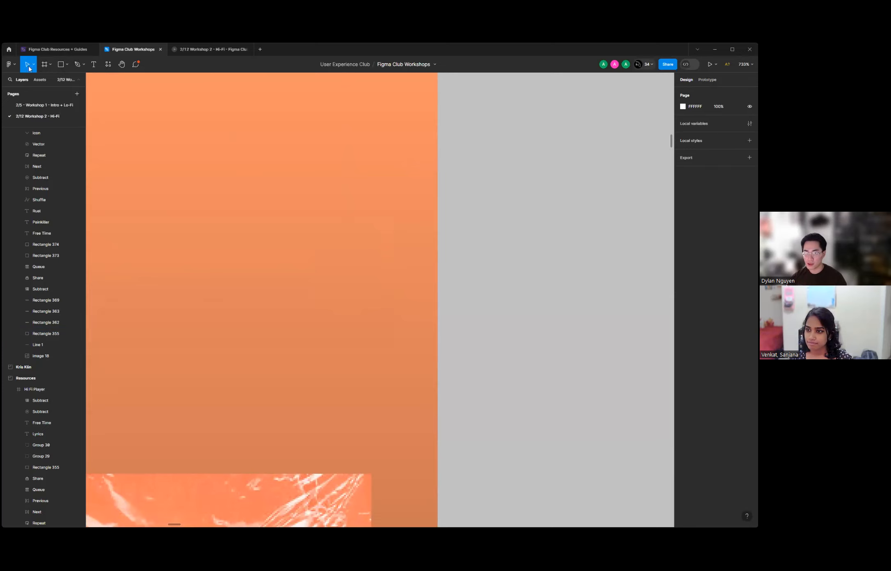
# Draw a 5 × 5 circle in the header after the Free Time title and duplicate it twice into an evenly spaced horizontal row.
pyautogui.click(68, 66)
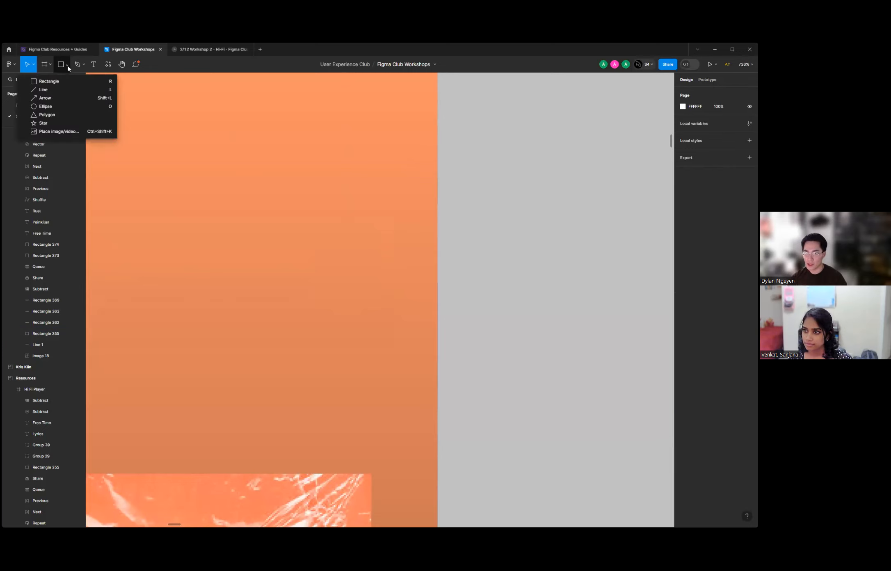
pyautogui.click(63, 107)
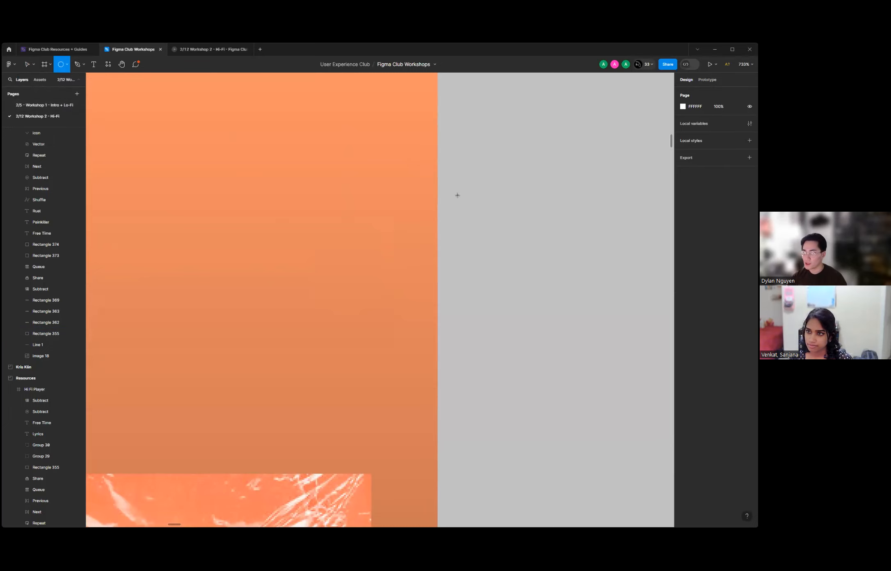
pyautogui.scroll(-3, 458, 195)
pyautogui.scroll(2, 430, 221)
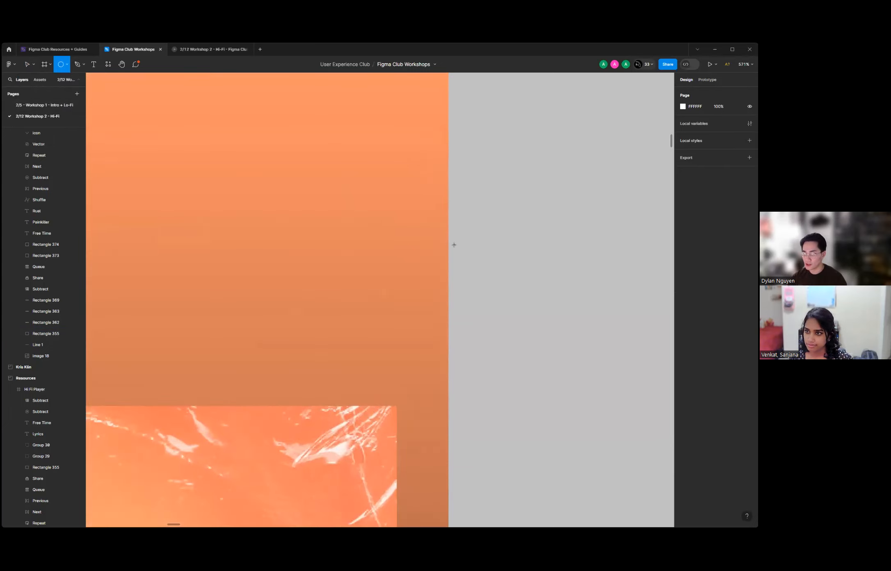
pyautogui.scroll(-3, 454, 245)
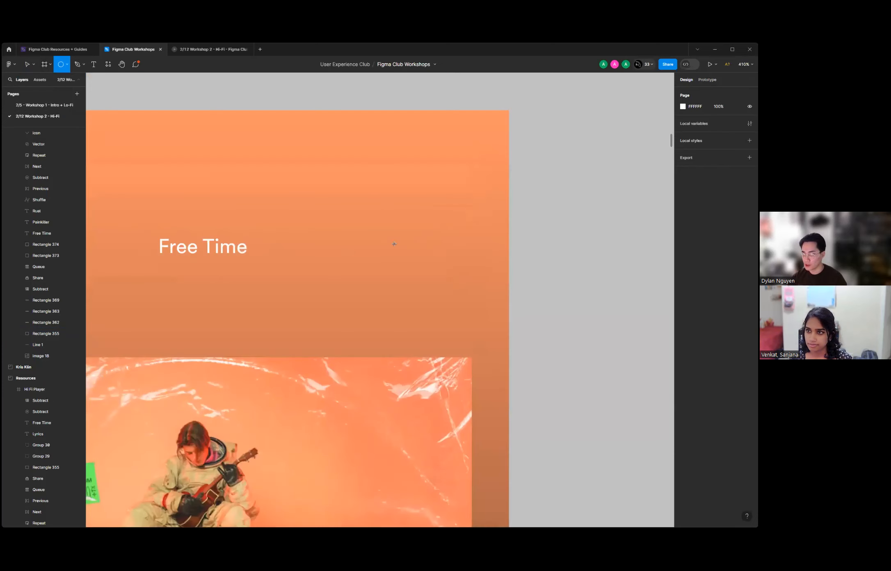
pyautogui.scroll(3, 418, 243)
pyautogui.scroll(1, 505, 242)
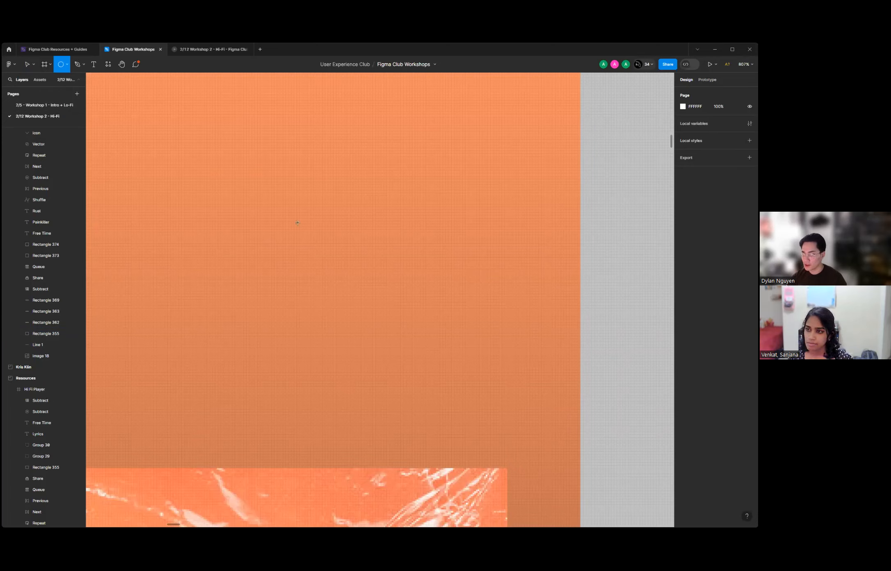
pyautogui.moveTo(297, 224)
pyautogui.mouseDown()
pyautogui.moveTo(310, 243)
pyautogui.moveTo(302, 235)
pyautogui.moveTo(331, 237)
pyautogui.mouseUp()
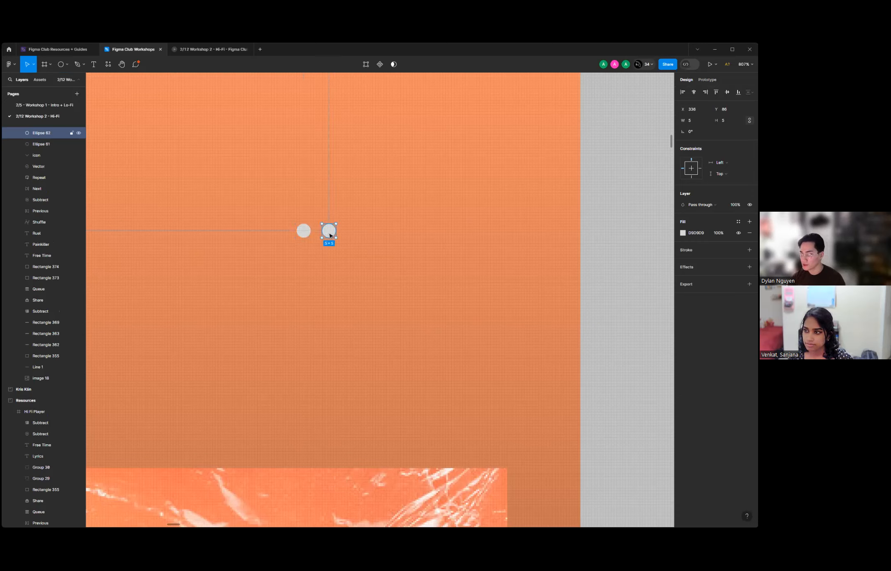
pyautogui.moveTo(330, 237); pyautogui.dragTo(356, 239)
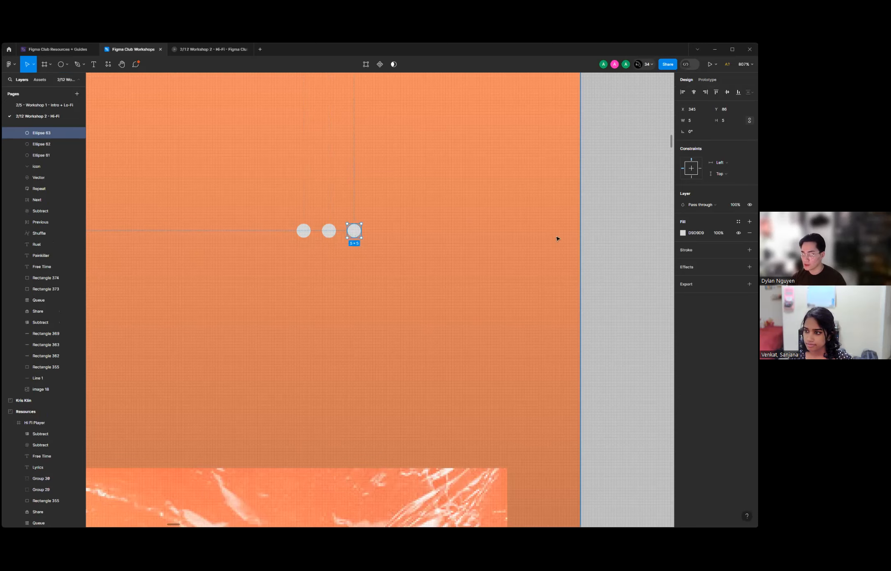
# Group the three header circles into one three-dot icon.
pyautogui.scroll(-3, 505, 240)
pyautogui.scroll(2, 475, 243)
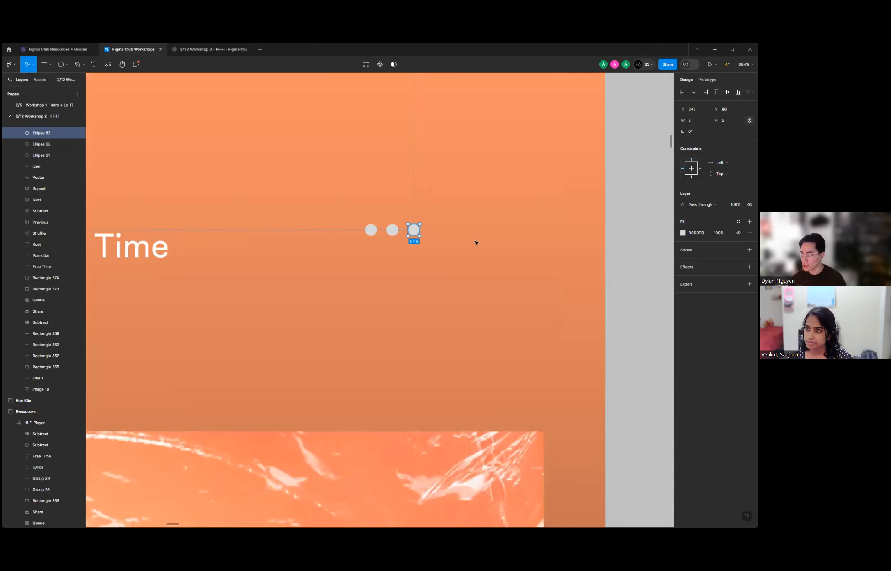
pyautogui.scroll(2, 475, 242)
pyautogui.scroll(2, 473, 242)
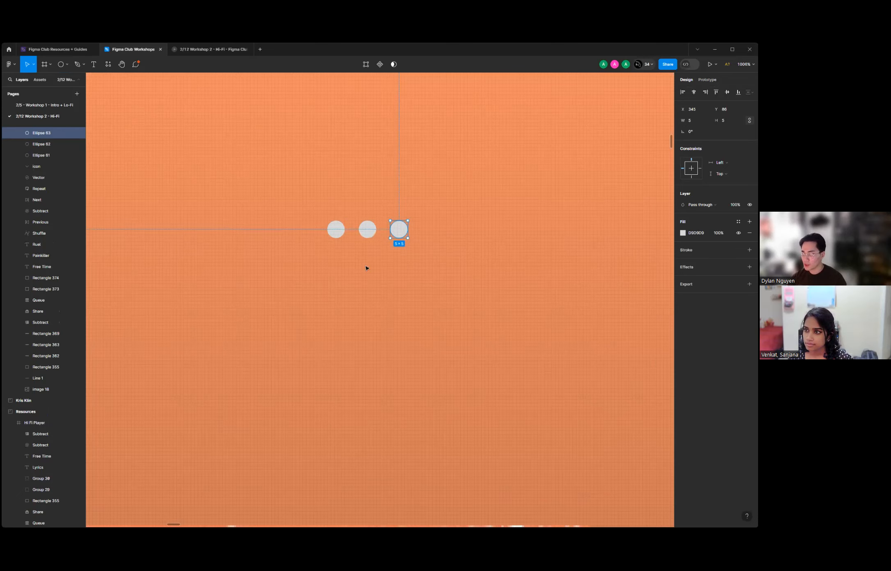
pyautogui.click(540, 234)
pyautogui.moveTo(272, 163); pyautogui.dragTo(497, 320)
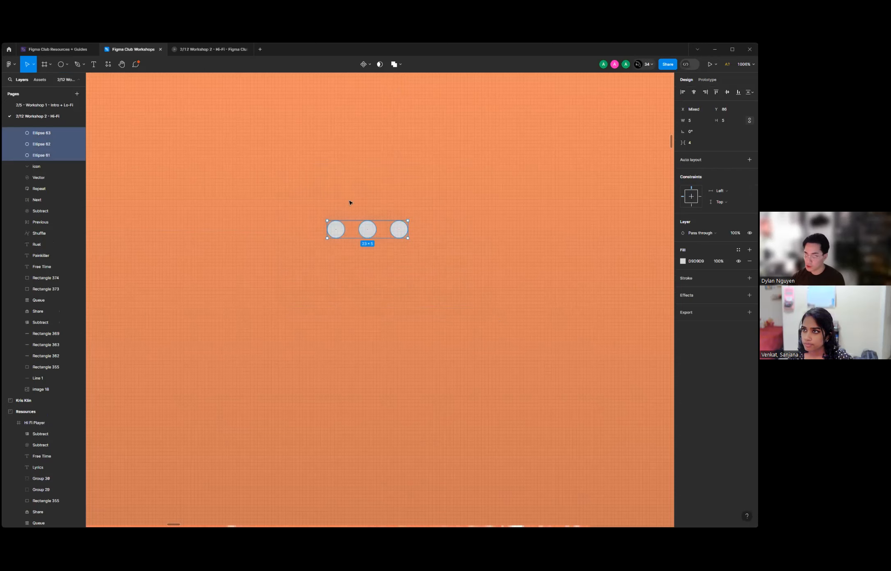
pyautogui.hotkey('ctrl', 'g')
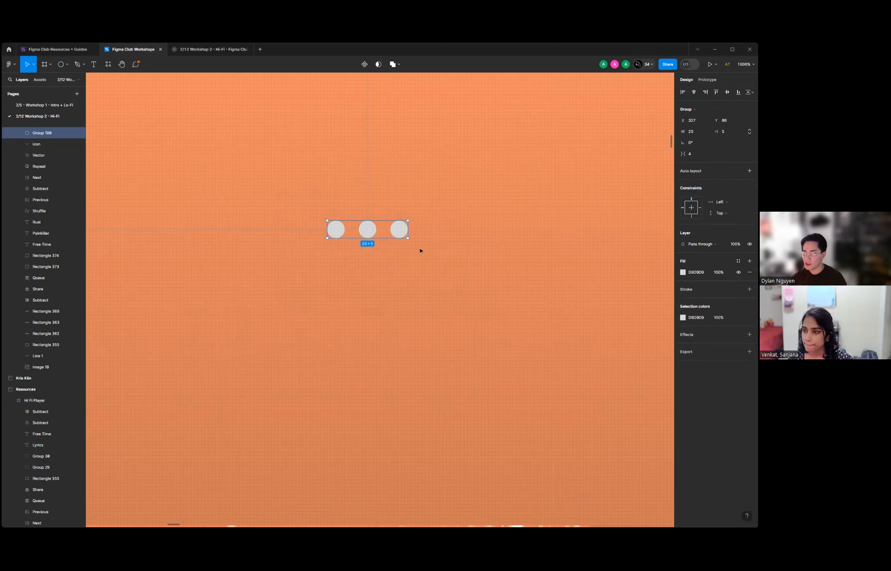
# Move the three-dot group to X 376, Y 93, level with the Free Time title.
pyautogui.scroll(-3, 420, 250)
pyautogui.rightClick(387, 235)
pyautogui.click(445, 212)
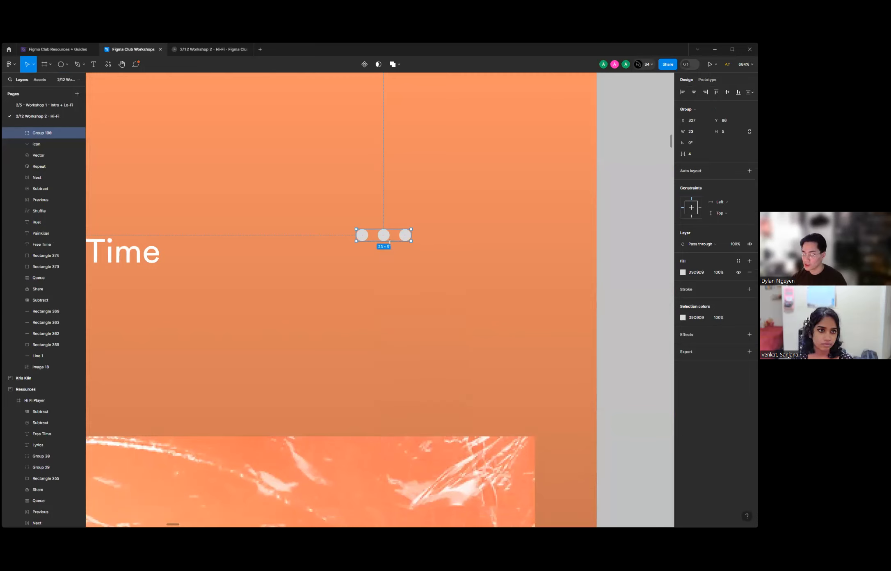
pyautogui.scroll(1, 355, 264)
pyautogui.scroll(2, 355, 264)
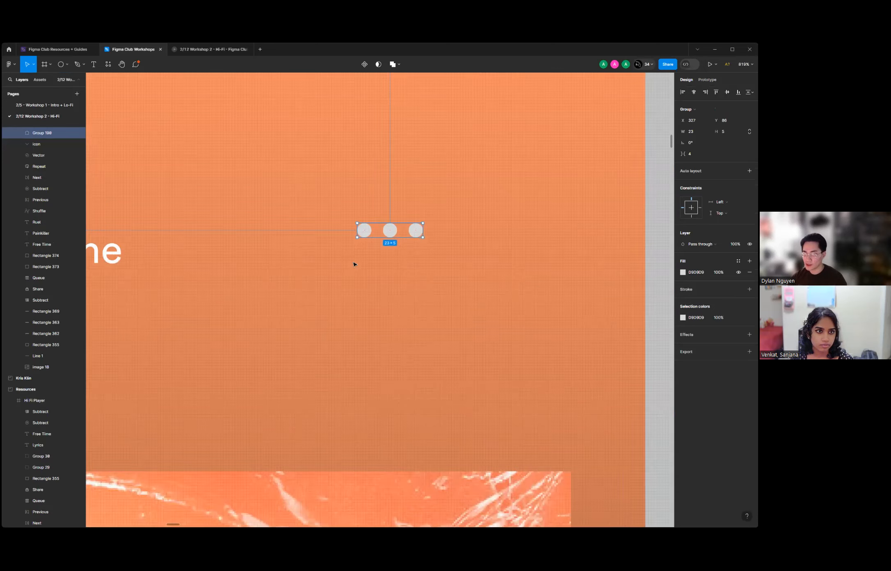
pyautogui.scroll(1, 354, 264)
pyautogui.moveTo(402, 232); pyautogui.dragTo(447, 249)
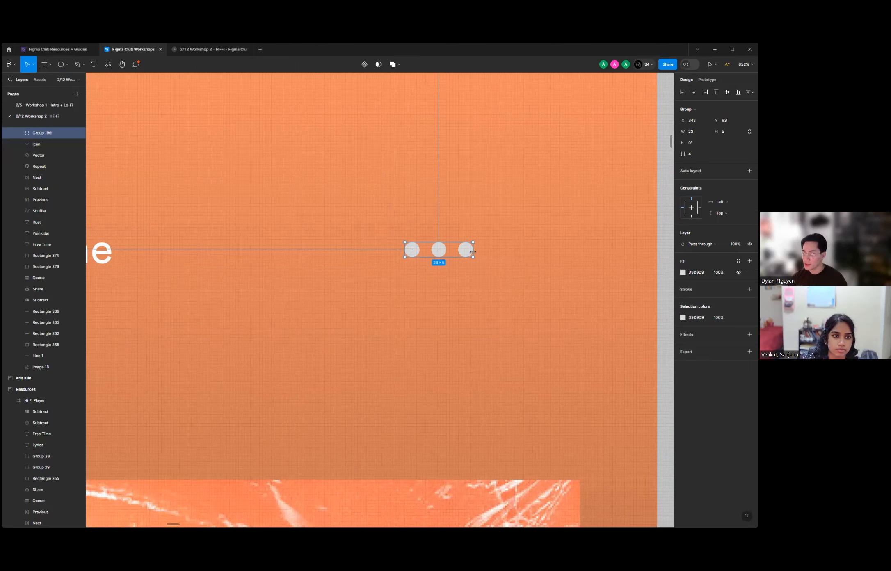
pyautogui.moveTo(466, 246); pyautogui.dragTo(548, 254)
pyautogui.scroll(-5, 535, 271)
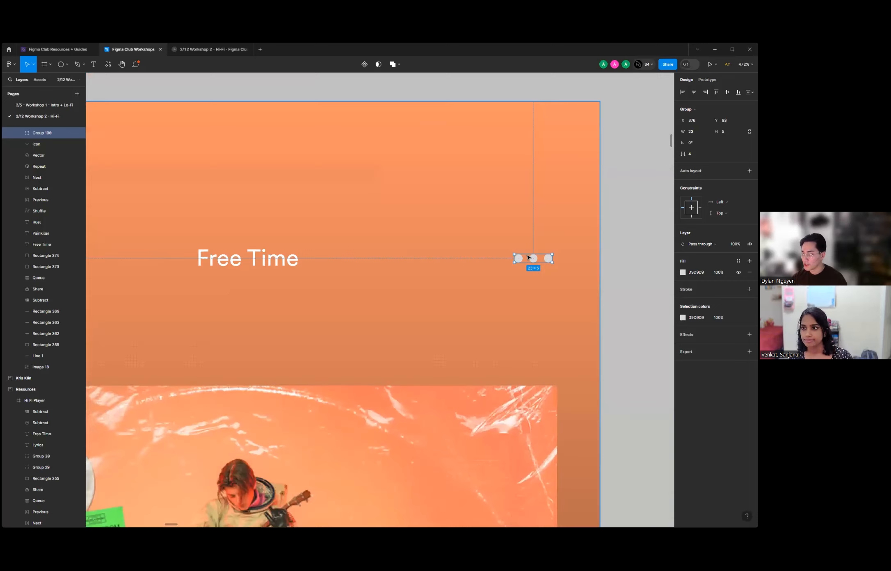
pyautogui.scroll(4, 567, 264)
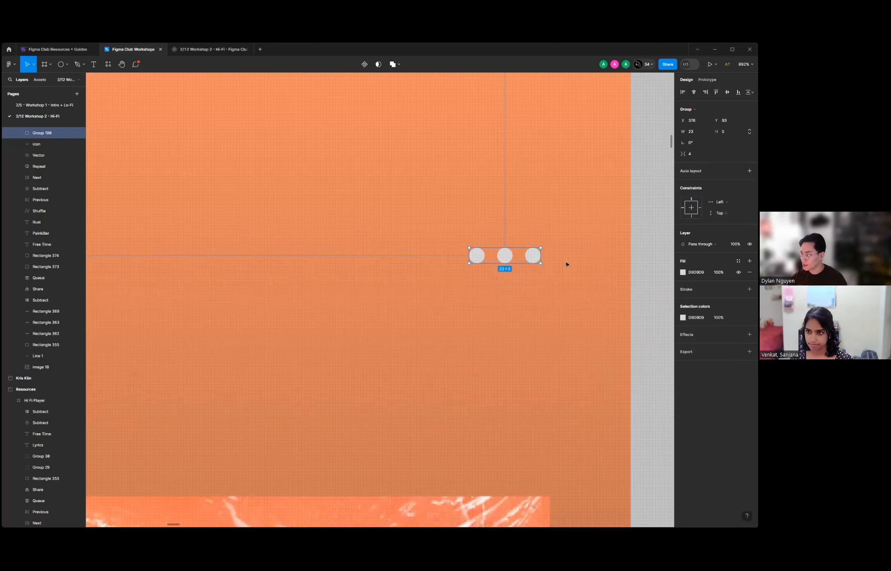
# Change the three-dot group's fill to white.
pyautogui.click(682, 272)
pyautogui.click(614, 316)
pyautogui.moveTo(595, 302); pyautogui.dragTo(561, 283)
pyautogui.click(587, 224)
pyautogui.scroll(-10, 584, 242)
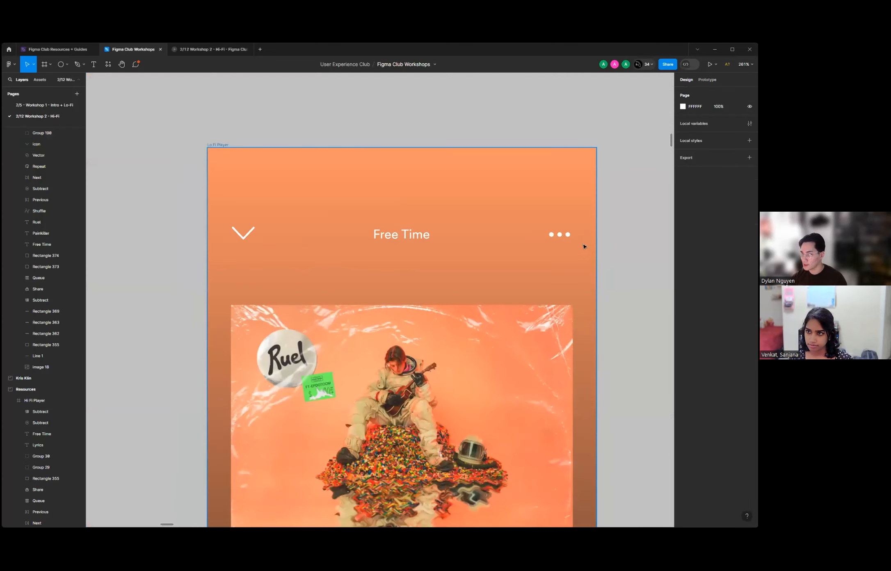
# Compare the Lo Fi Player screen with the Example, focusing on the progress bar area below the song title.
pyautogui.scroll(1, 585, 246)
pyautogui.scroll(-5, 474, 238)
pyautogui.scroll(-5, 387, 242)
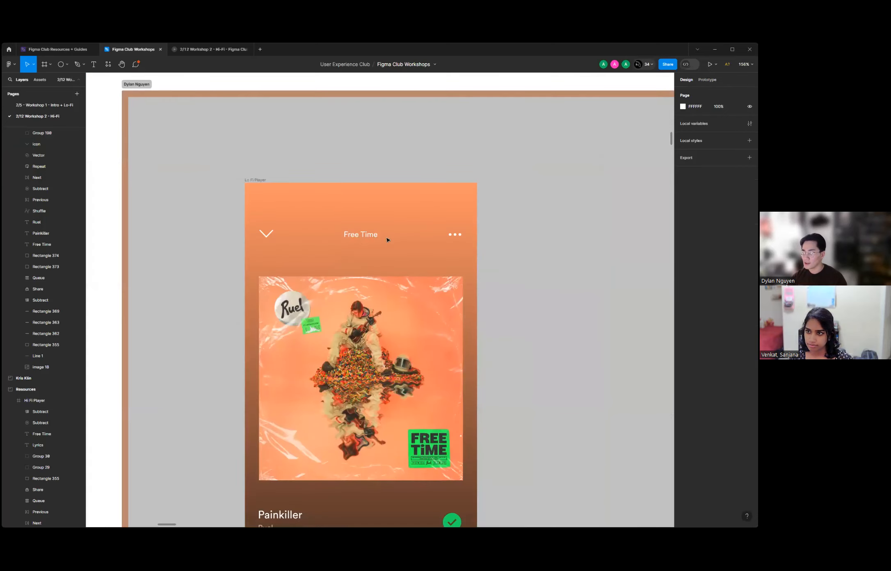
pyautogui.scroll(-8, 209, 269)
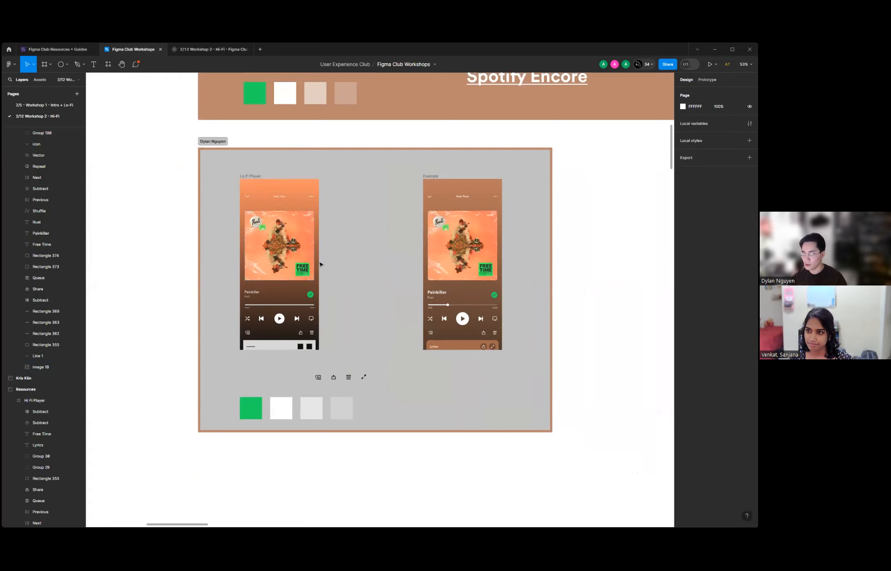
pyautogui.scroll(8, 320, 264)
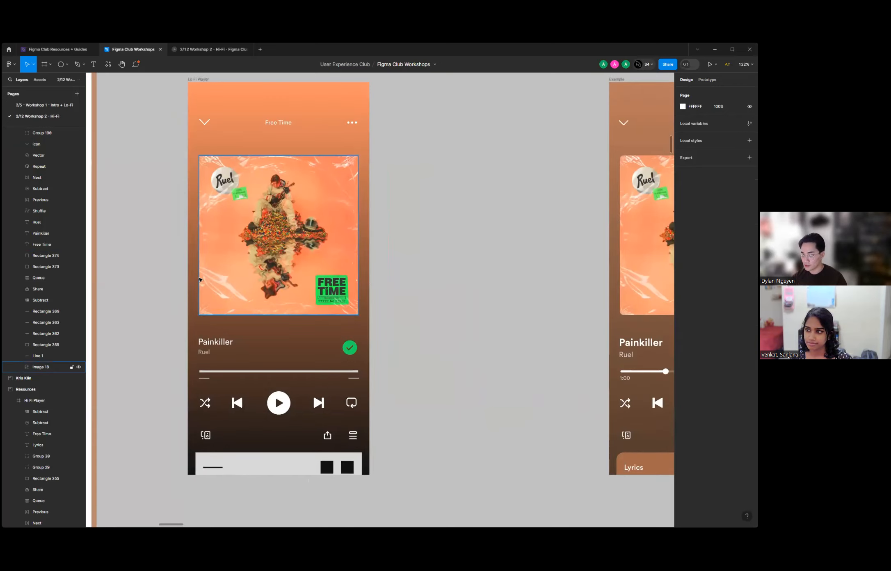
pyautogui.scroll(-3, 200, 280)
pyautogui.scroll(-5, 152, 286)
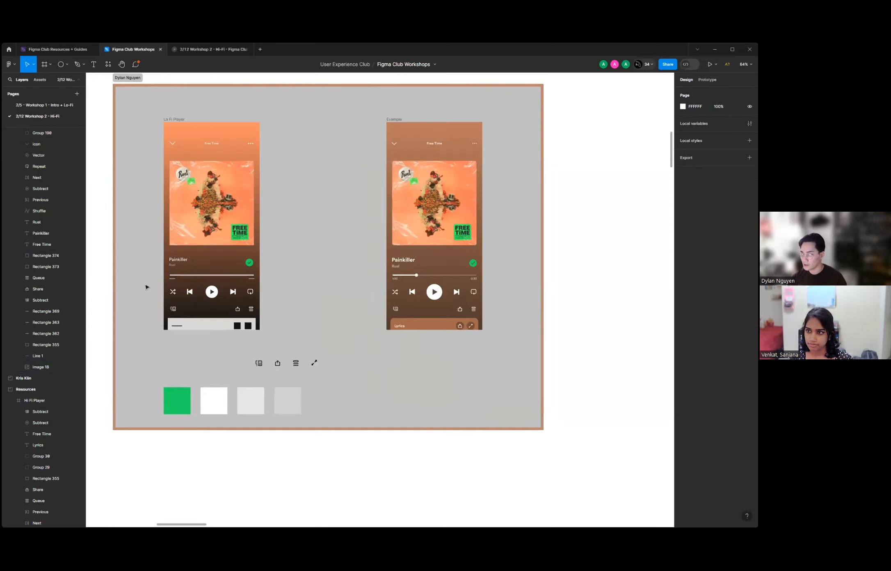
pyautogui.scroll(5, 274, 233)
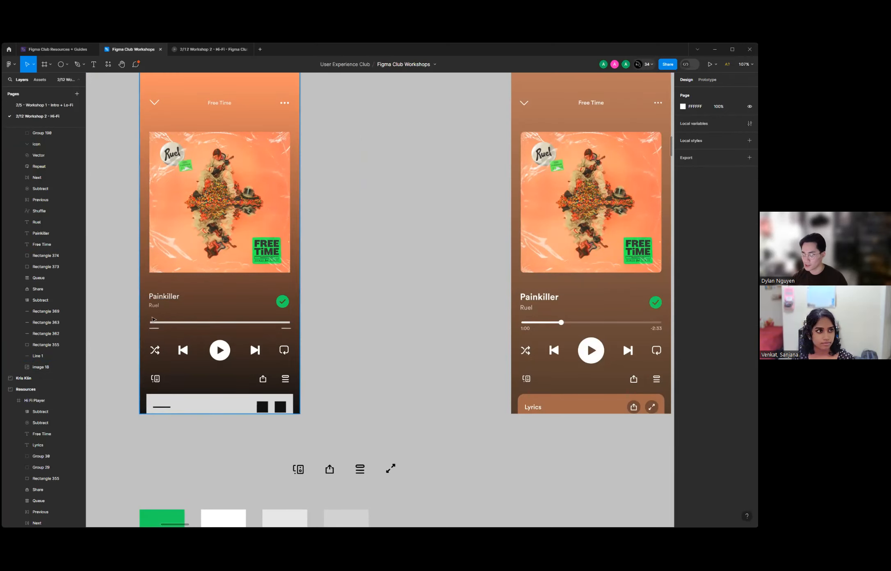
pyautogui.scroll(5, 229, 281)
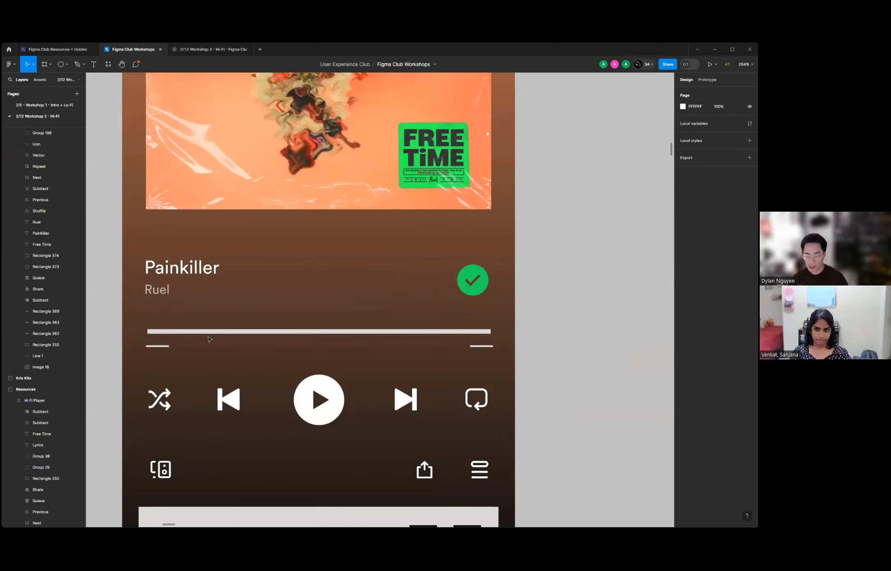
pyautogui.scroll(-5, 174, 316)
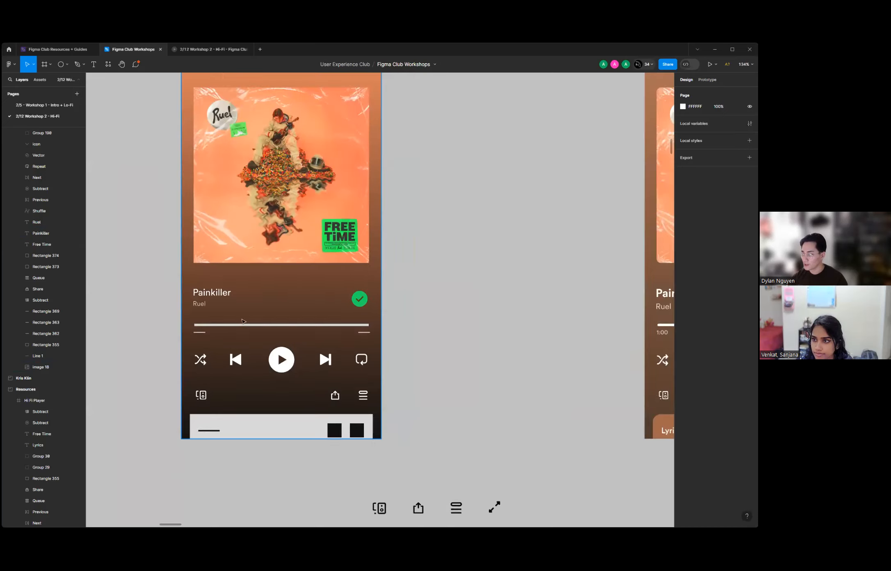
pyautogui.scroll(4, 173, 317)
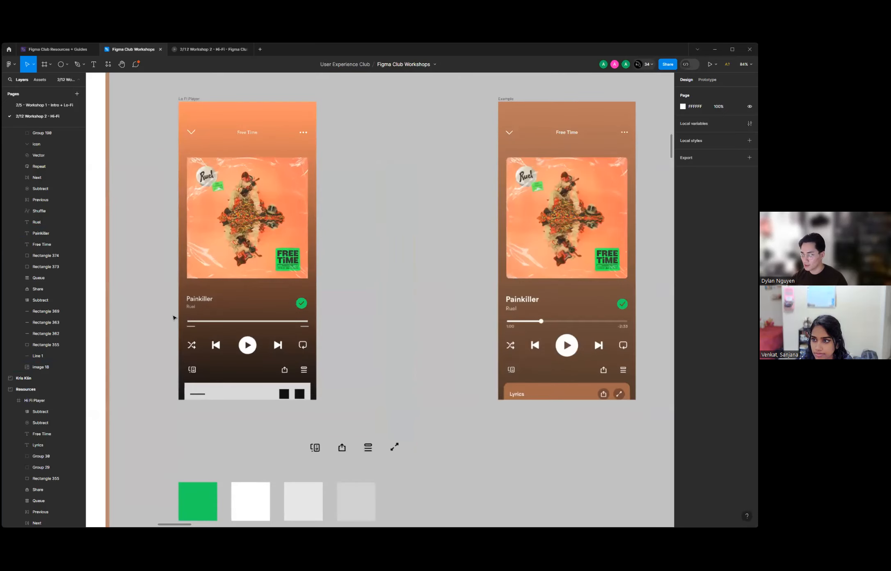
# Set the progress line's start point to Round so the bar below the song title has rounded ends.
pyautogui.click(264, 328)
pyautogui.click(506, 304)
pyautogui.click(264, 328)
pyautogui.scroll(2, 218, 325)
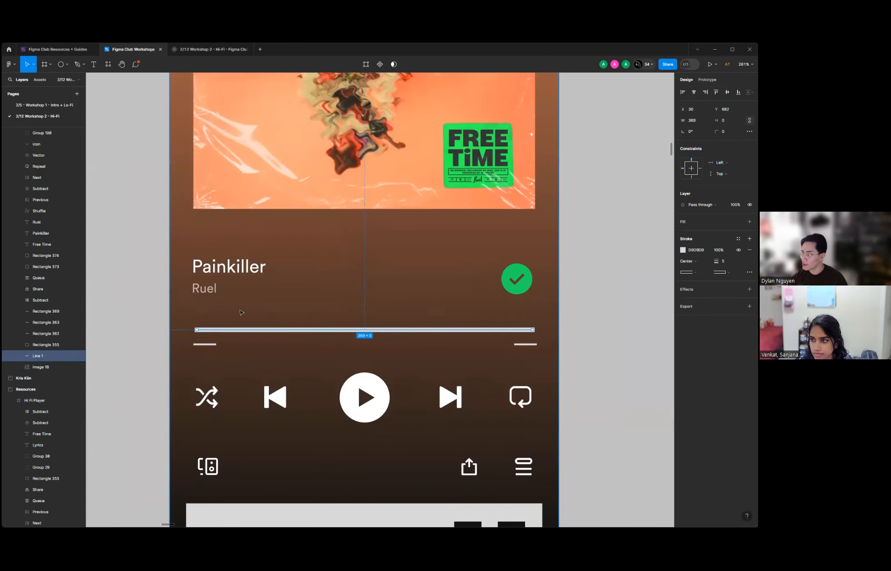
pyautogui.scroll(1, 323, 313)
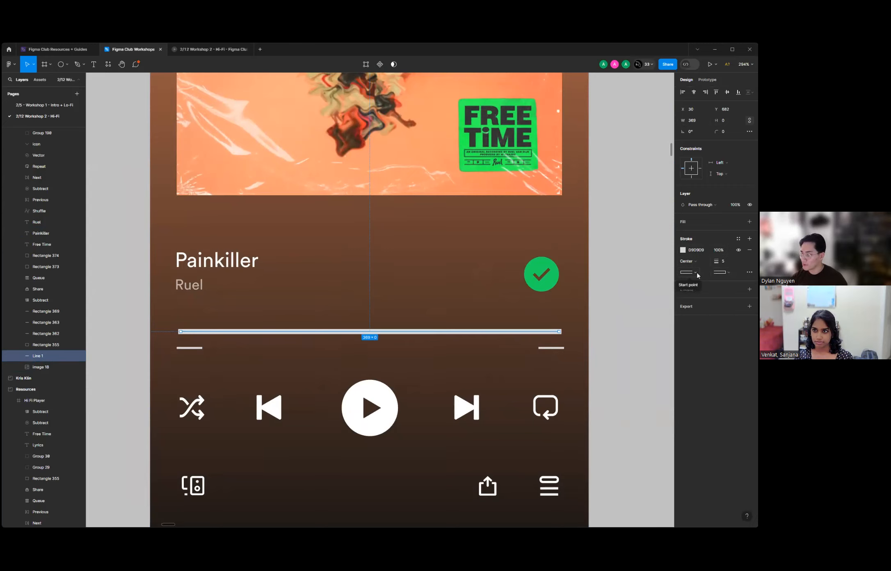
pyautogui.click(696, 272)
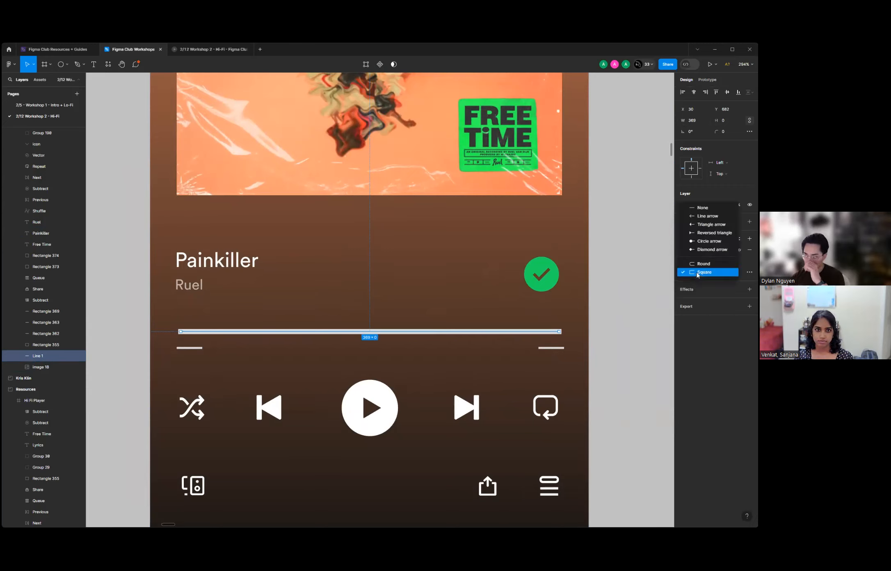
pyautogui.click(700, 264)
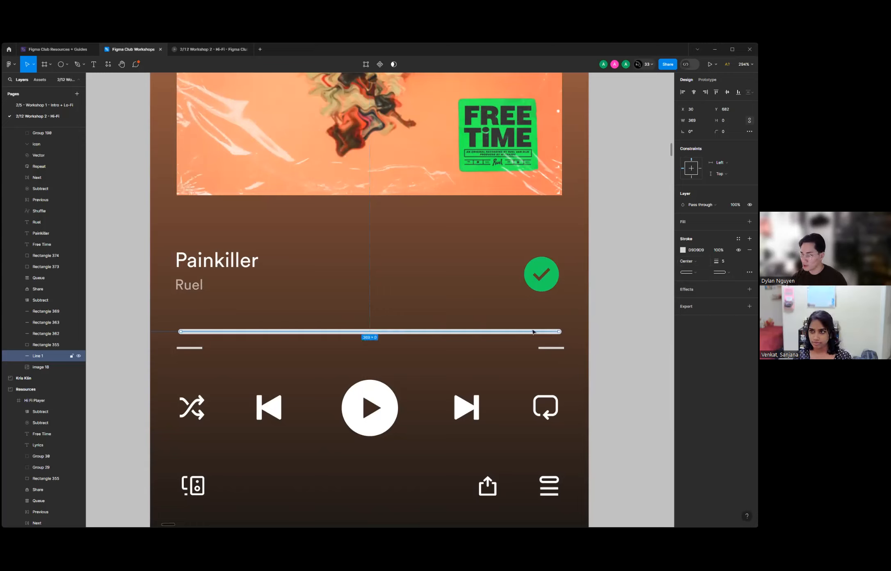
pyautogui.click(727, 274)
pyautogui.click(728, 272)
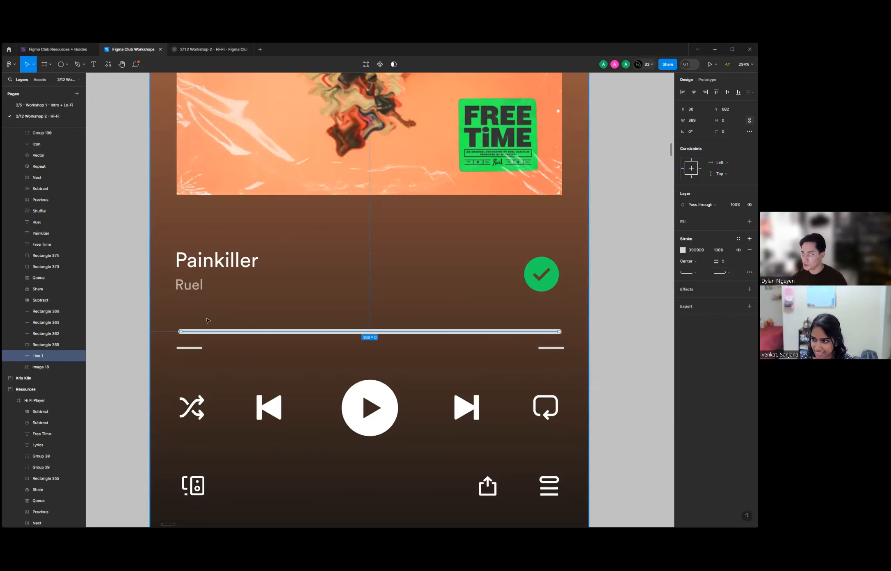
# Compare the rounded progress line with the Example's progress bar and check its start point style.
pyautogui.scroll(-5, 204, 320)
pyautogui.scroll(-3, 204, 320)
pyautogui.scroll(6, 392, 331)
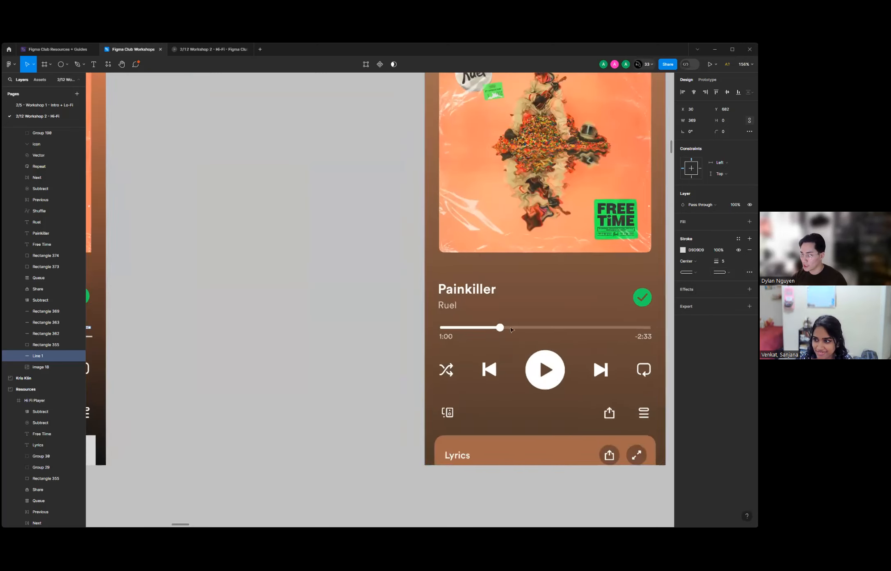
pyautogui.scroll(-5, 392, 331)
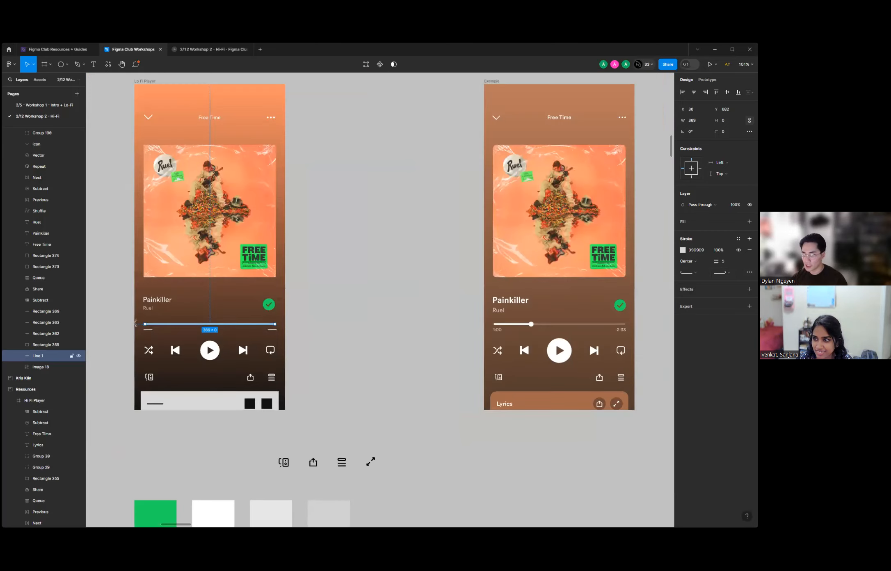
pyautogui.scroll(5, 260, 327)
pyautogui.scroll(5, 260, 327)
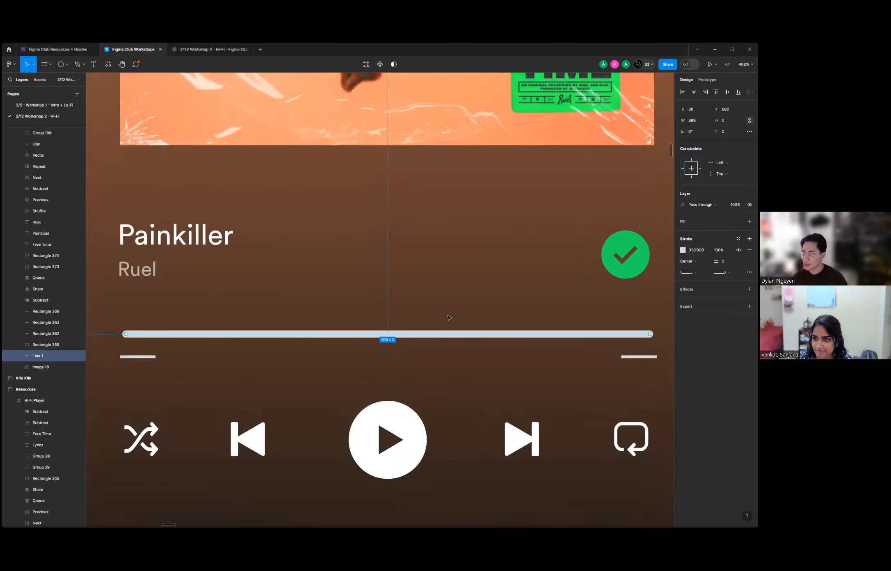
pyautogui.scroll(-3, 460, 313)
pyautogui.scroll(3, 460, 313)
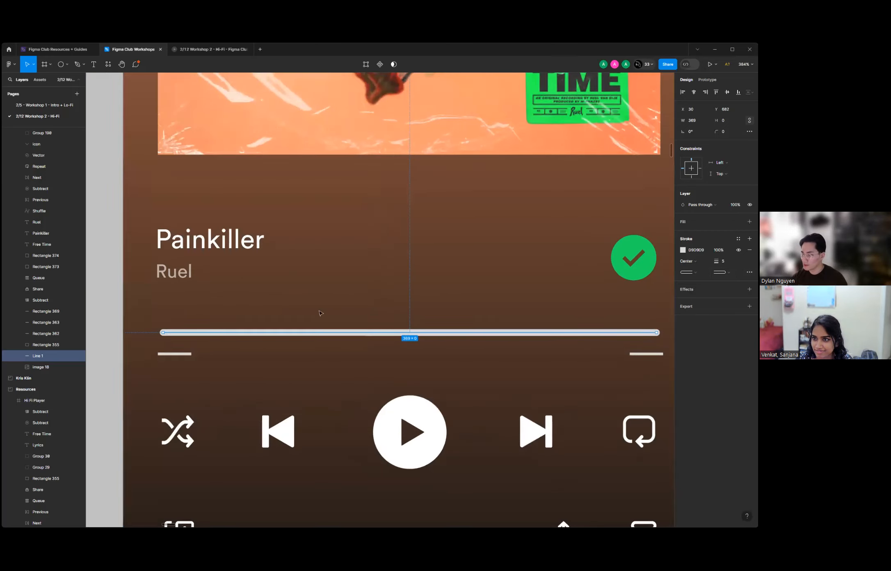
pyautogui.click(697, 273)
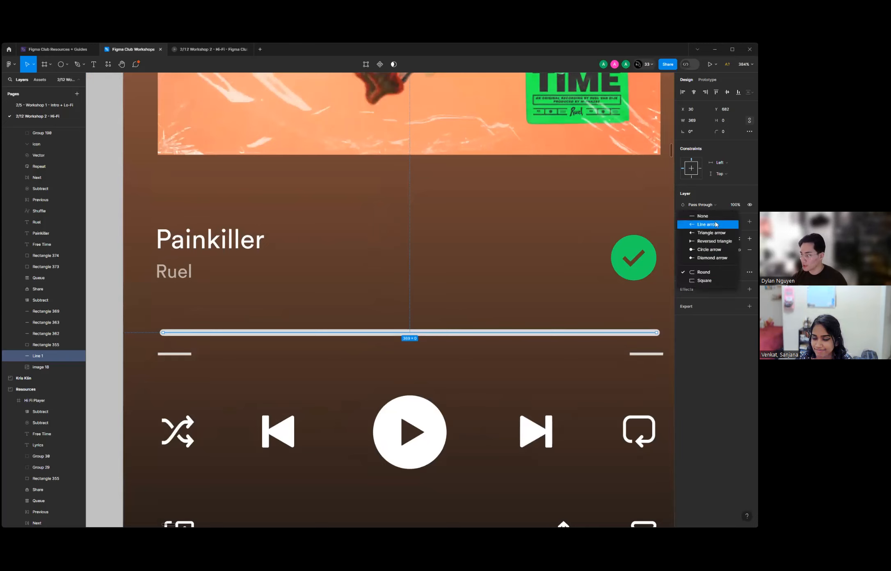
pyautogui.click(707, 273)
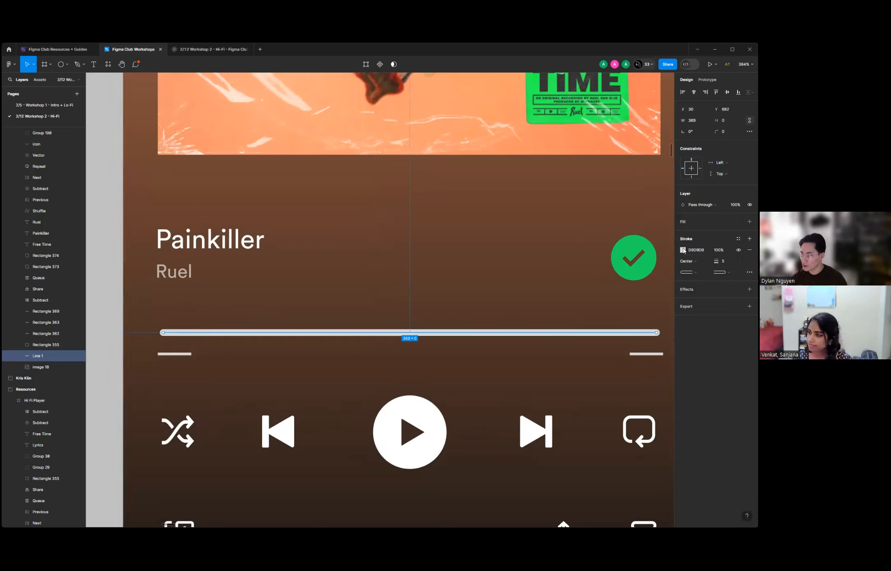
# Change the progress line's stroke color to white, FFFFFF.
pyautogui.click(683, 250)
pyautogui.moveTo(645, 299); pyautogui.dragTo(512, 263)
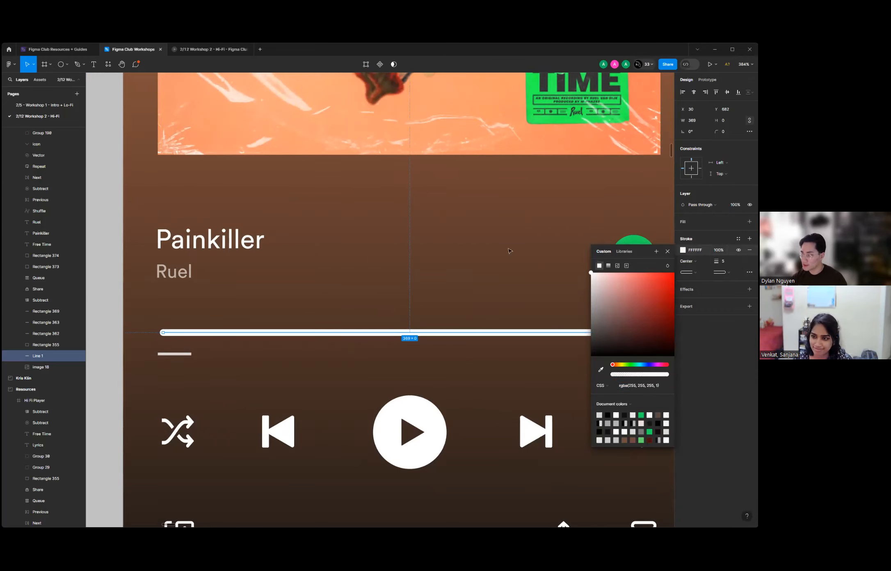
pyautogui.click(508, 250)
pyautogui.click(456, 332)
pyautogui.scroll(-2, 348, 325)
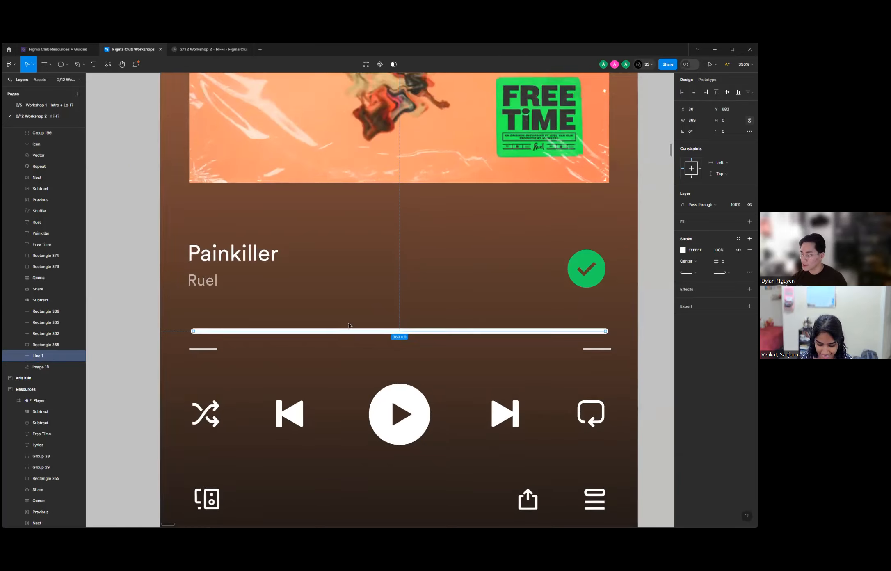
# Check the fill color and opacity of the fourth, faintest swatch below the player.
pyautogui.scroll(-4, 348, 325)
pyautogui.scroll(1, 372, 307)
pyautogui.scroll(-4, 376, 312)
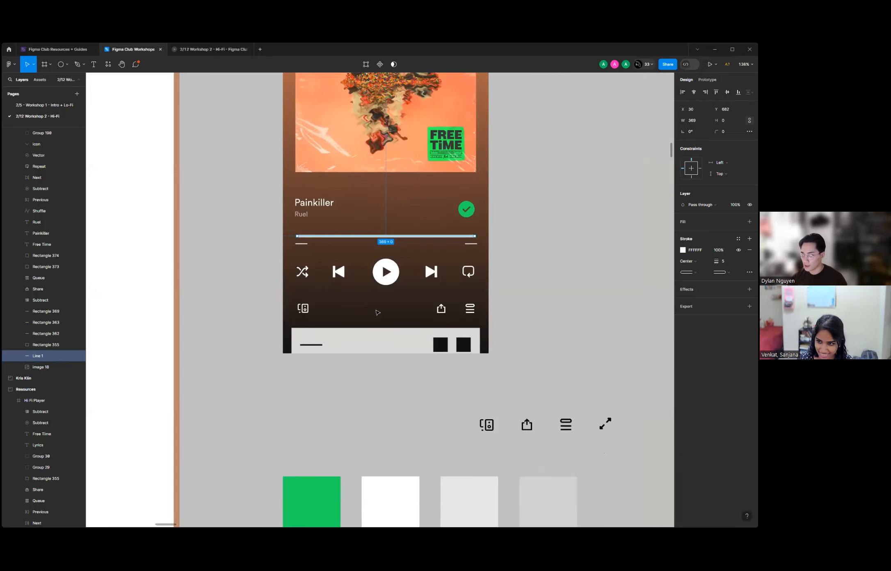
pyautogui.scroll(-3, 377, 312)
pyautogui.click(545, 430)
pyautogui.scroll(2, 439, 302)
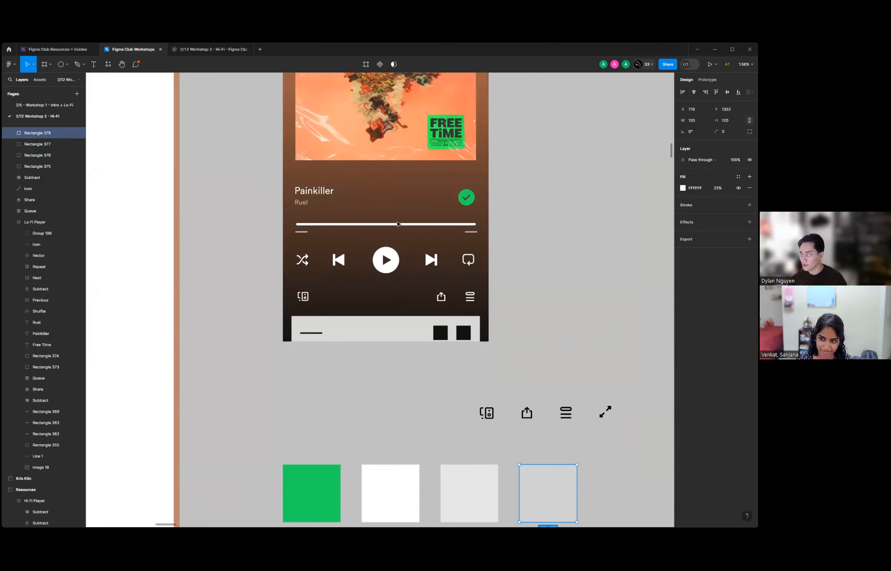
# Set the progress line's stroke opacity to 25% to match the faintest swatch.
pyautogui.click(399, 225)
pyautogui.scroll(1, 401, 236)
pyautogui.scroll(3, 400, 236)
pyautogui.scroll(2, 401, 236)
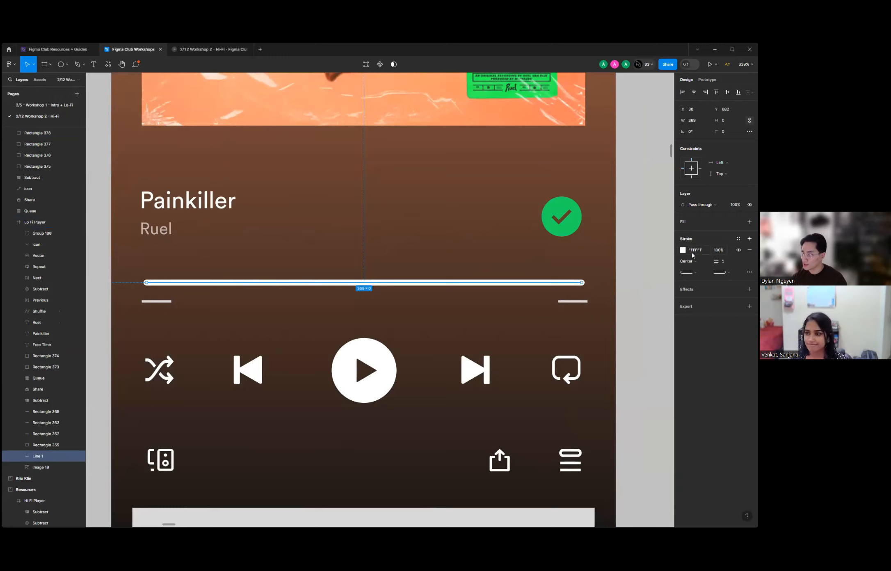
pyautogui.click(718, 250)
pyautogui.write('25')
pyautogui.press('Return')
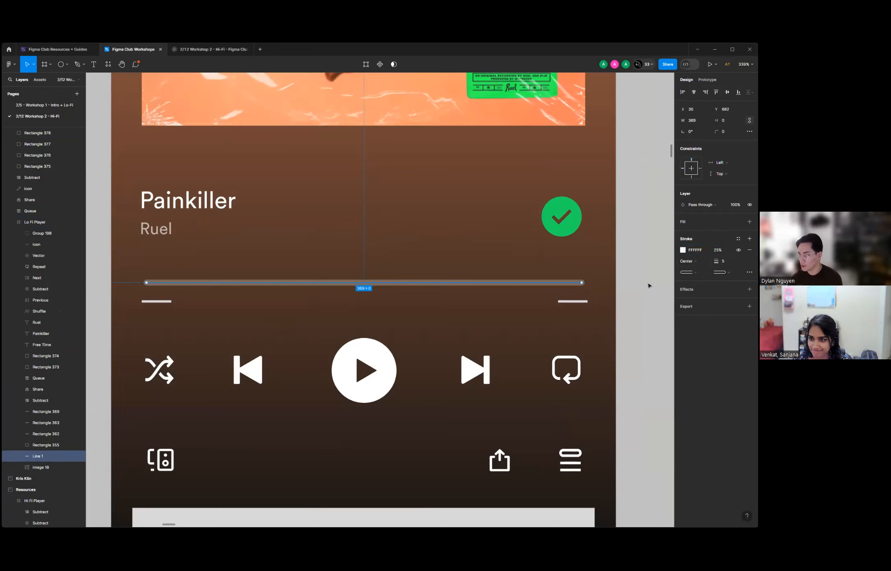
pyautogui.click(632, 290)
# Duplicate the progress line in place and shorten the copy from its right end to a width of 184.
pyautogui.scroll(-10, 227, 298)
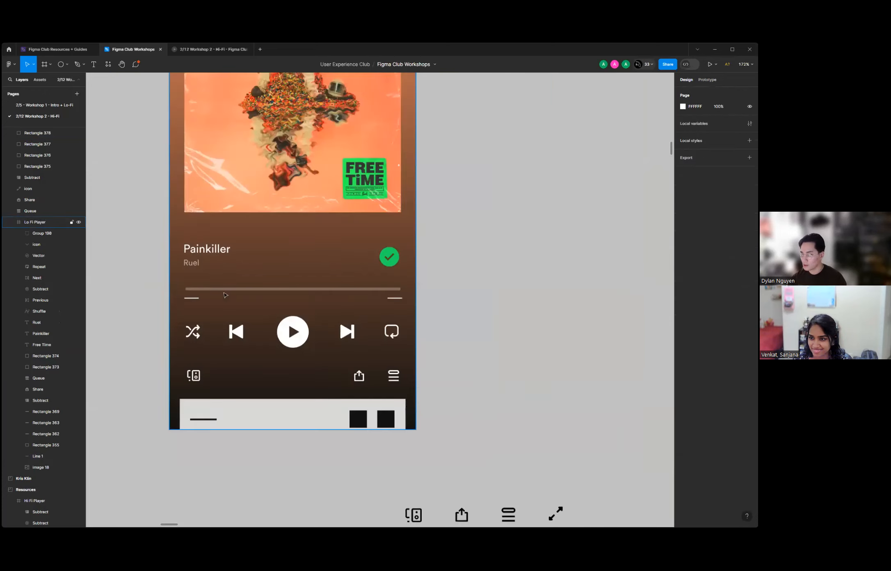
pyautogui.scroll(5, 224, 295)
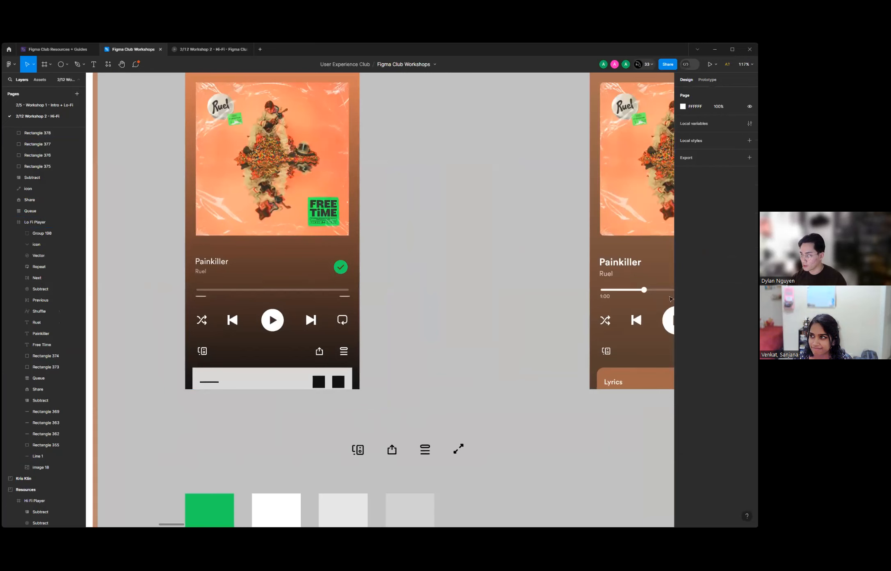
pyautogui.scroll(6, 302, 297)
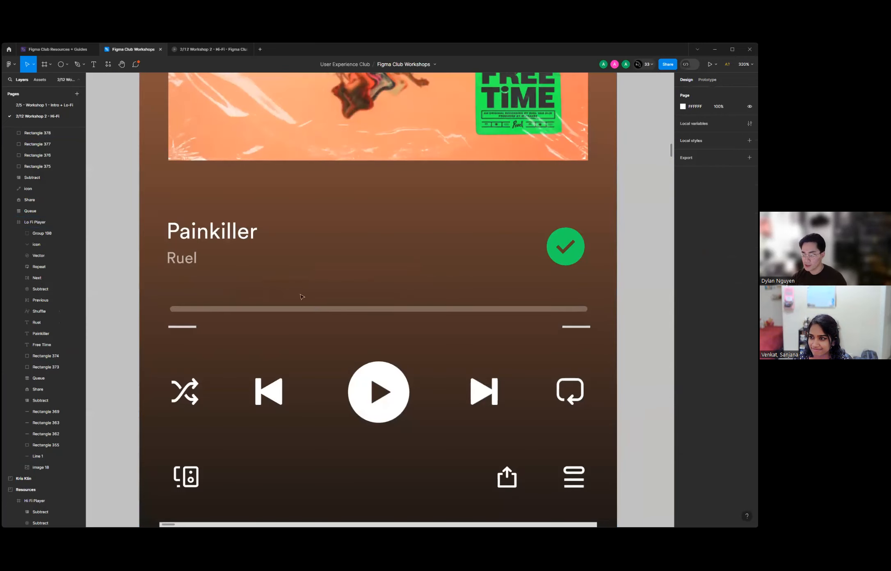
pyautogui.click(325, 308)
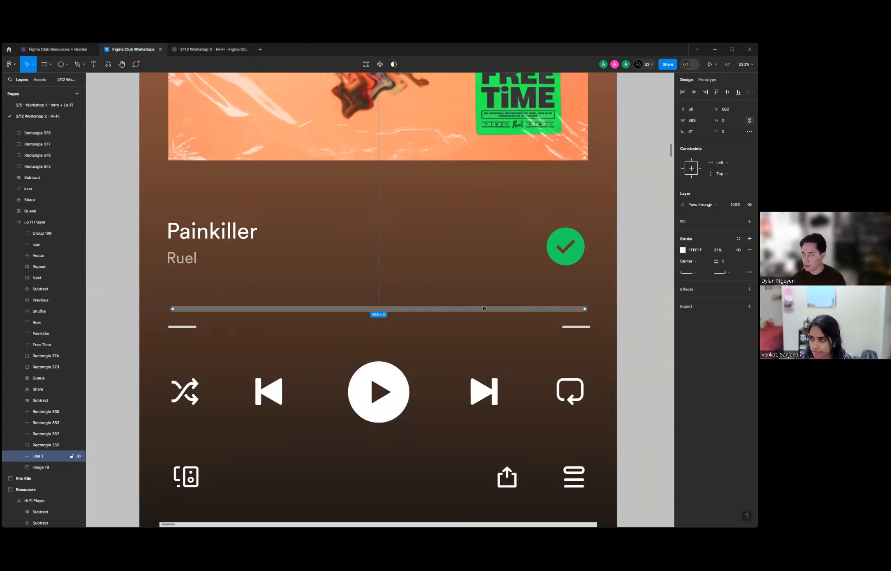
pyautogui.hotkey('ctrl', 'd')
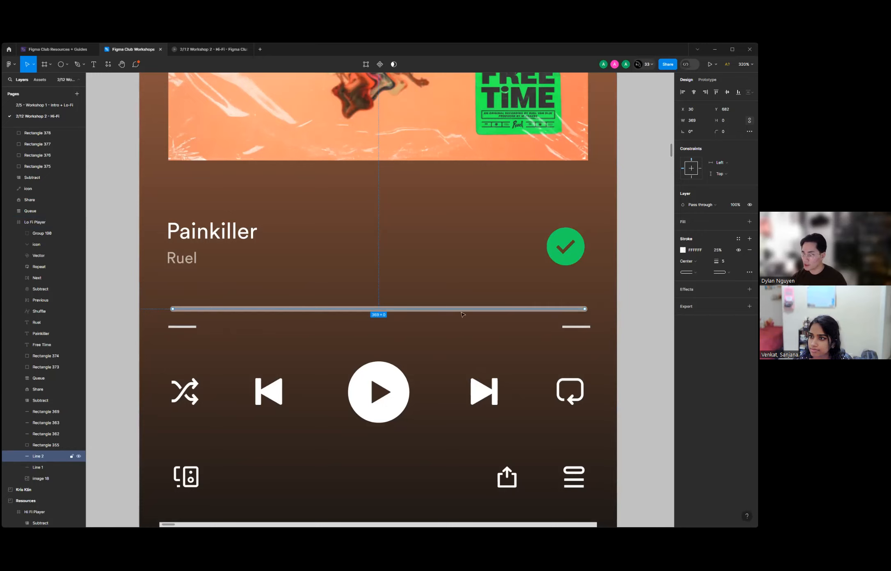
pyautogui.scroll(2, 427, 312)
pyautogui.scroll(2, 361, 309)
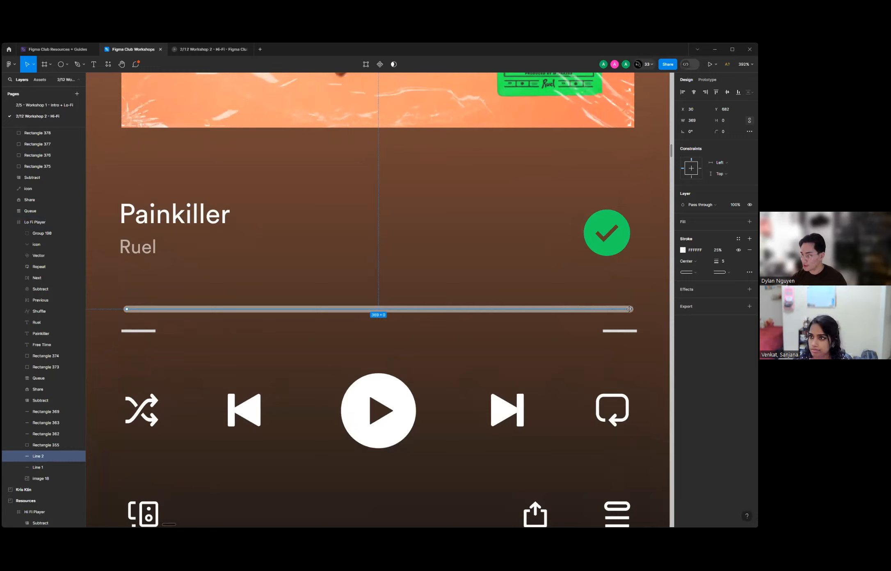
pyautogui.moveTo(629, 309); pyautogui.dragTo(378, 309)
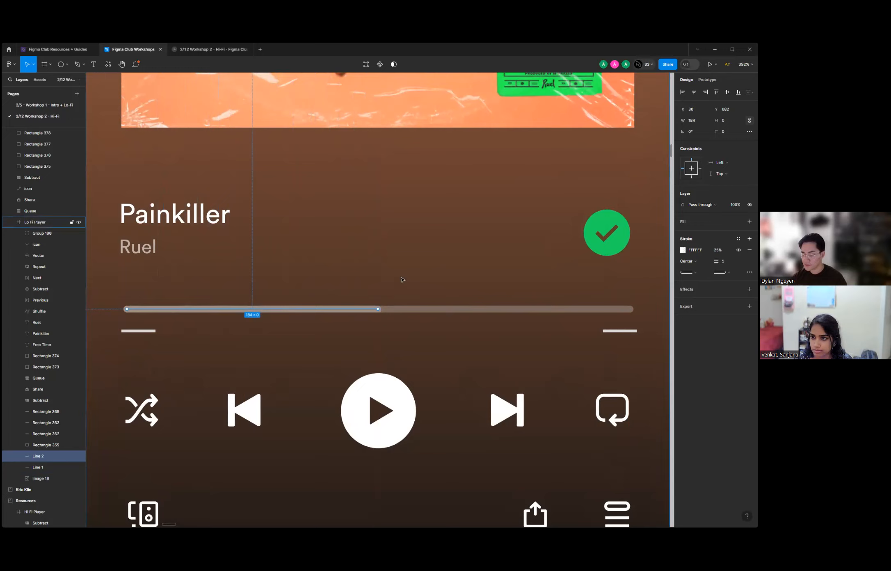
# Set the shortened progress line's stroke opacity to 100% to represent the played portion.
pyautogui.scroll(-1, 394, 294)
pyautogui.scroll(-2, 395, 294)
pyautogui.scroll(4, 318, 300)
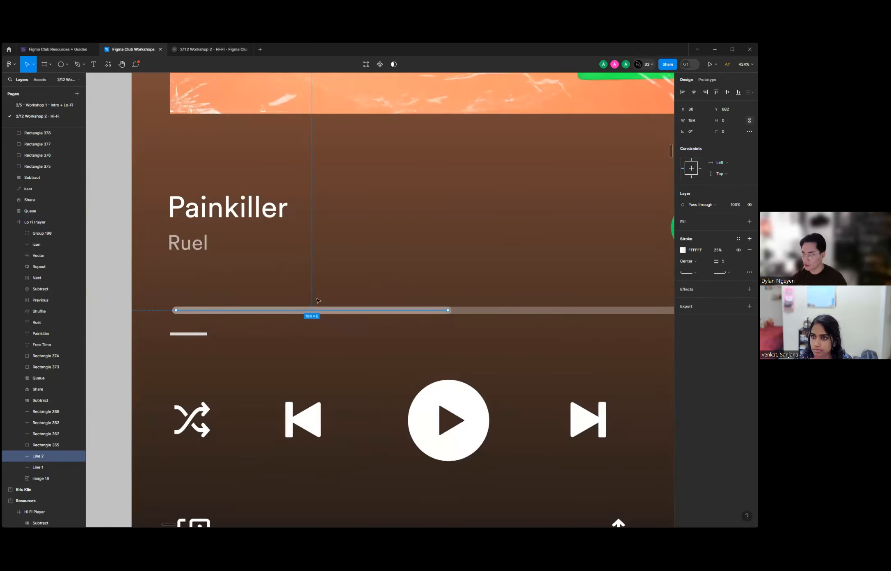
pyautogui.click(718, 251)
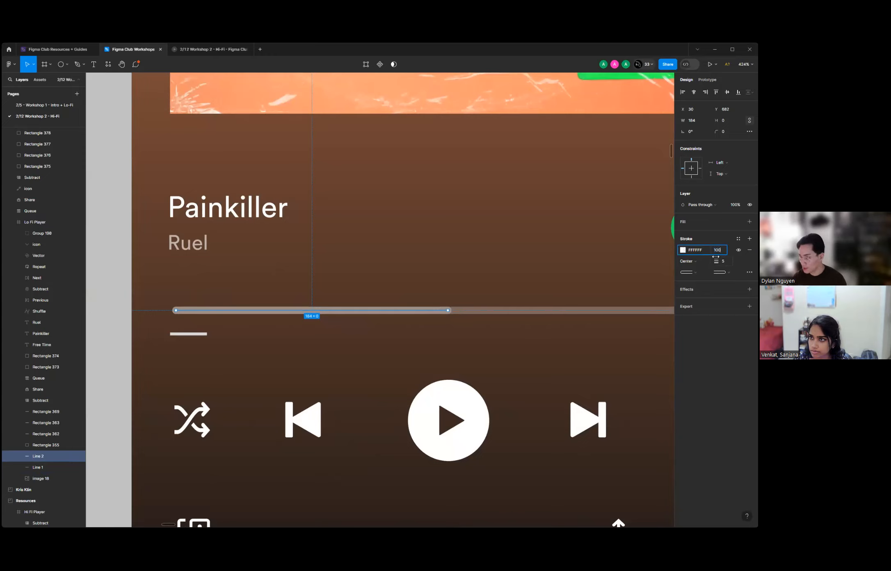
pyautogui.press('Return')
pyautogui.scroll(-1, 493, 273)
pyautogui.click(465, 274)
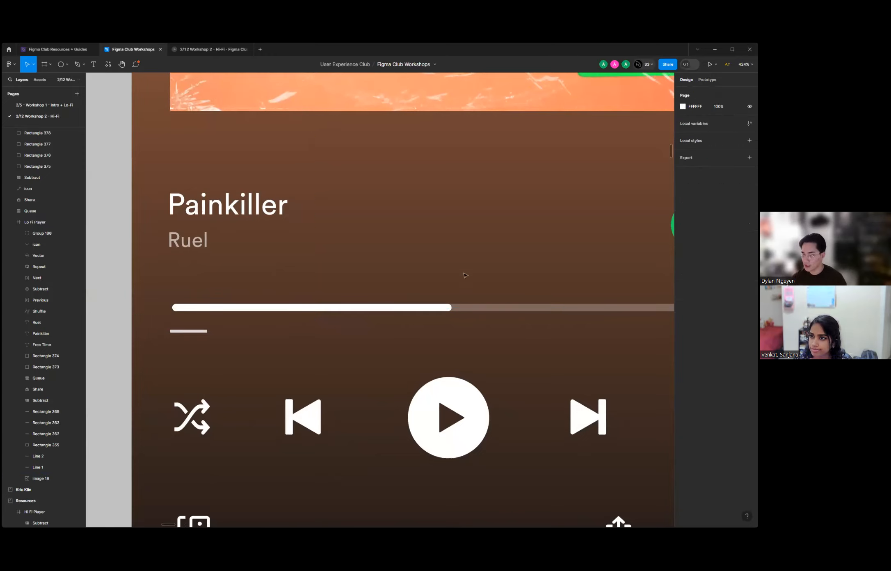
# Examine the two-tone progress bar in the Lo Fi Player and compare it with the Example screen.
pyautogui.scroll(-8, 236, 289)
pyautogui.scroll(5, 247, 290)
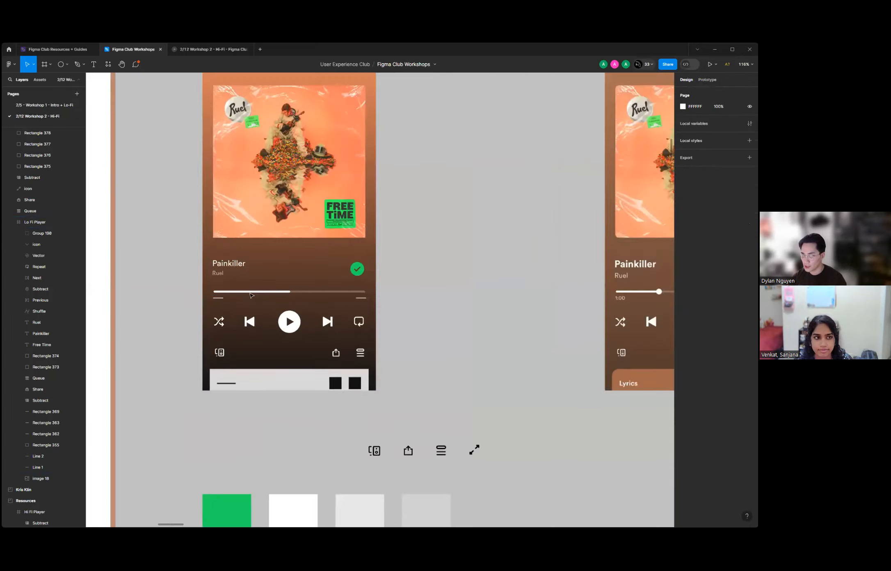
pyautogui.scroll(3, 298, 287)
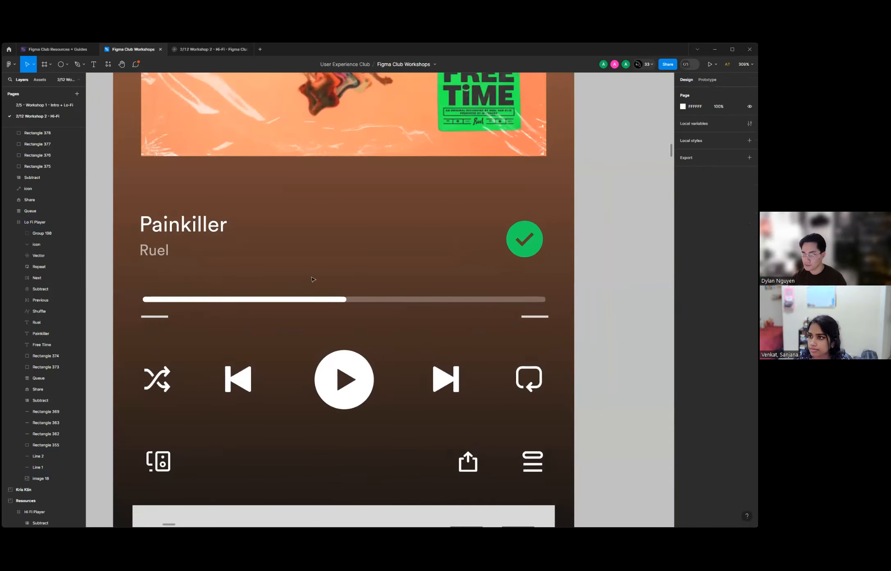
pyautogui.scroll(-4, 298, 287)
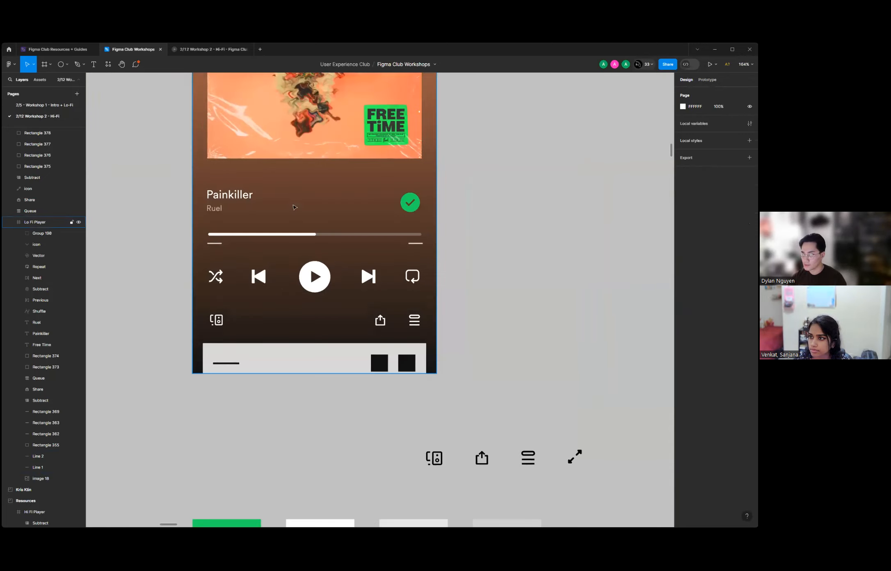
pyautogui.scroll(4, 298, 227)
pyautogui.scroll(-8, 297, 227)
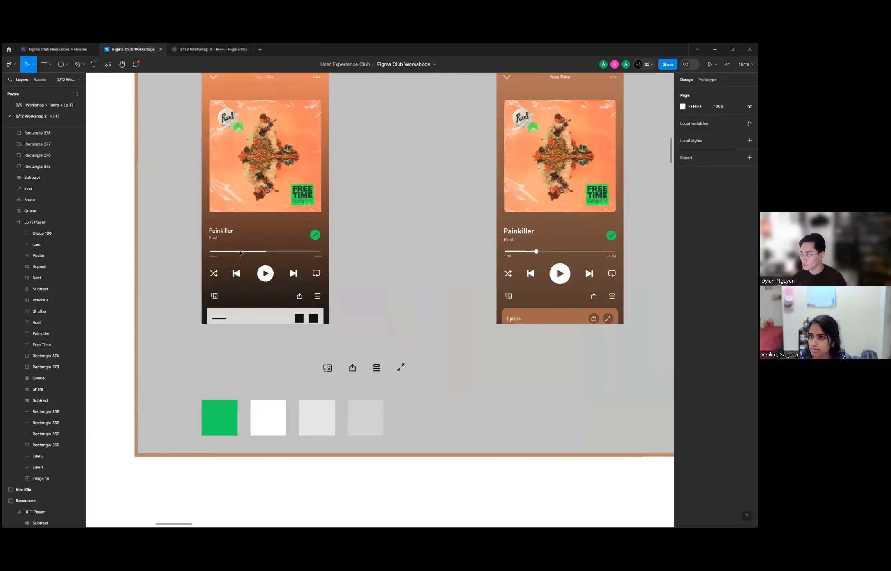
pyautogui.scroll(6, 239, 248)
pyautogui.scroll(-9, 288, 247)
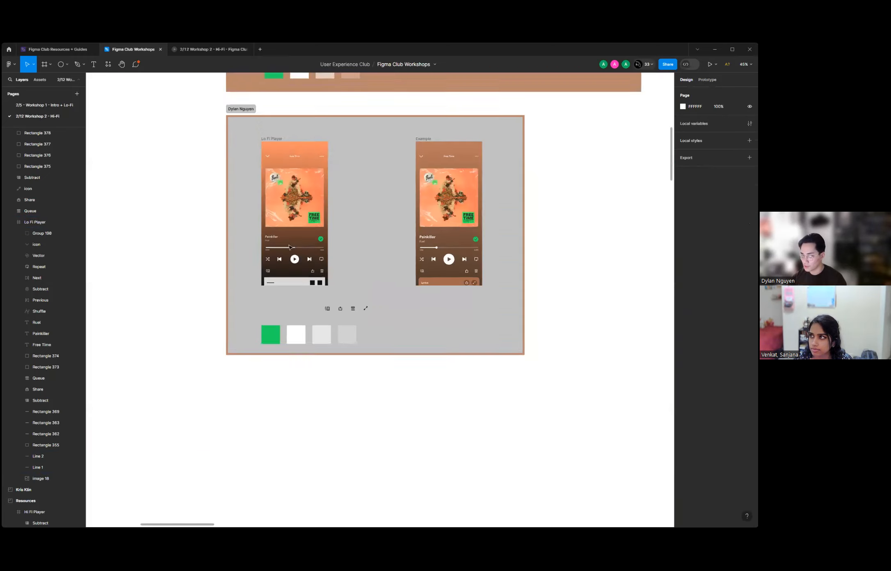
# Look over the participants' workshop frames to check how far their player designs have come.
pyautogui.scroll(-8, 288, 247)
pyautogui.scroll(-5, 288, 245)
pyautogui.scroll(-3, 280, 243)
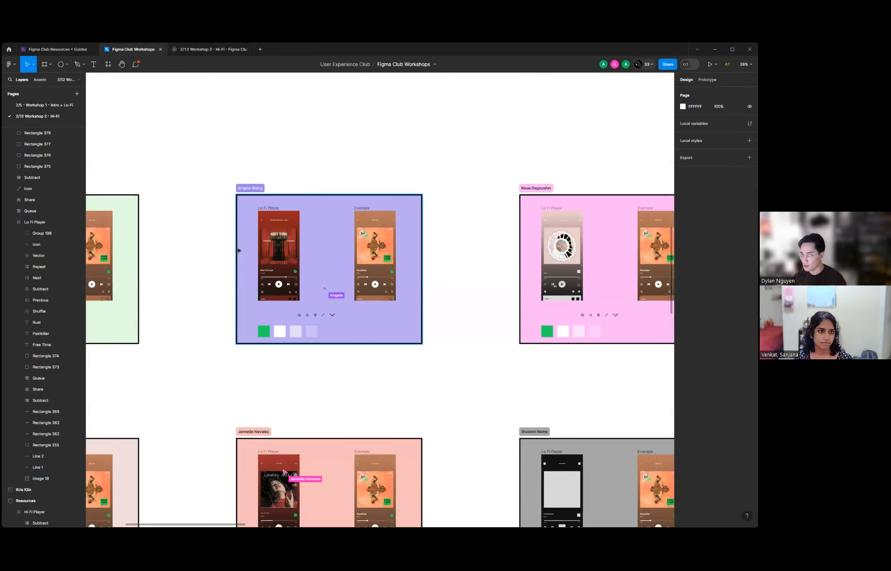
pyautogui.scroll(-5, 238, 248)
pyautogui.scroll(-3, 238, 251)
pyautogui.scroll(-3, 238, 292)
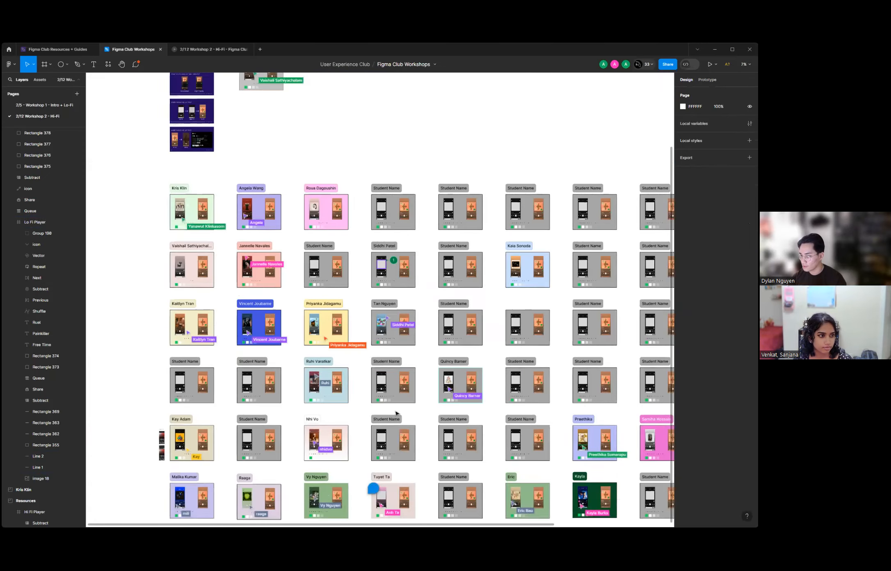
pyautogui.scroll(2, 518, 484)
pyautogui.scroll(-3, 518, 484)
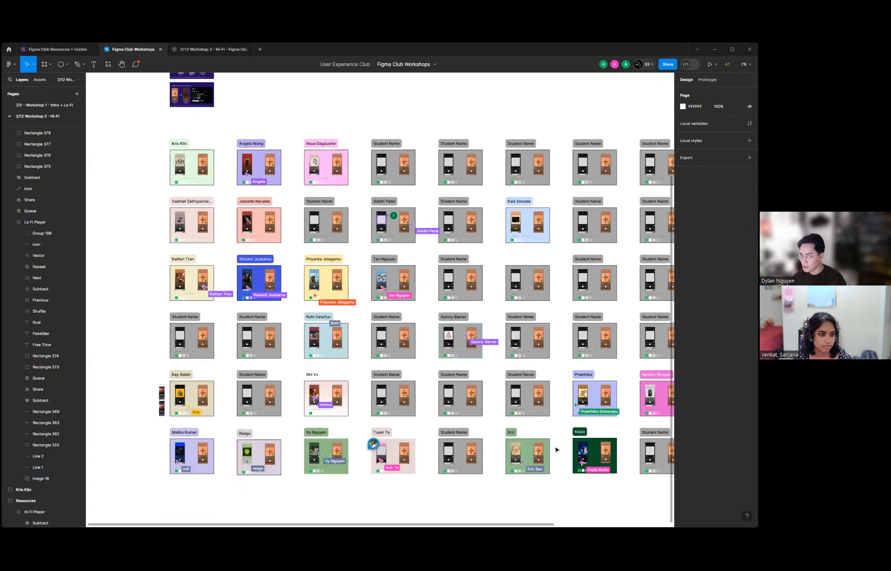
pyautogui.scroll(3, 490, 445)
pyautogui.scroll(-1, 490, 445)
pyautogui.scroll(4, 143, 489)
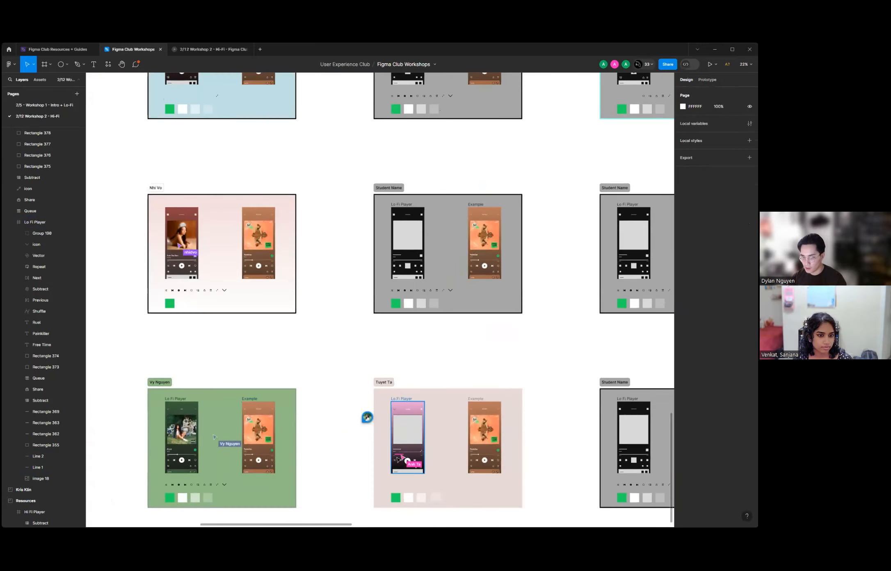
pyautogui.scroll(-3, 407, 452)
pyautogui.scroll(-1, 409, 455)
pyautogui.scroll(6, 256, 269)
pyautogui.scroll(6, 212, 159)
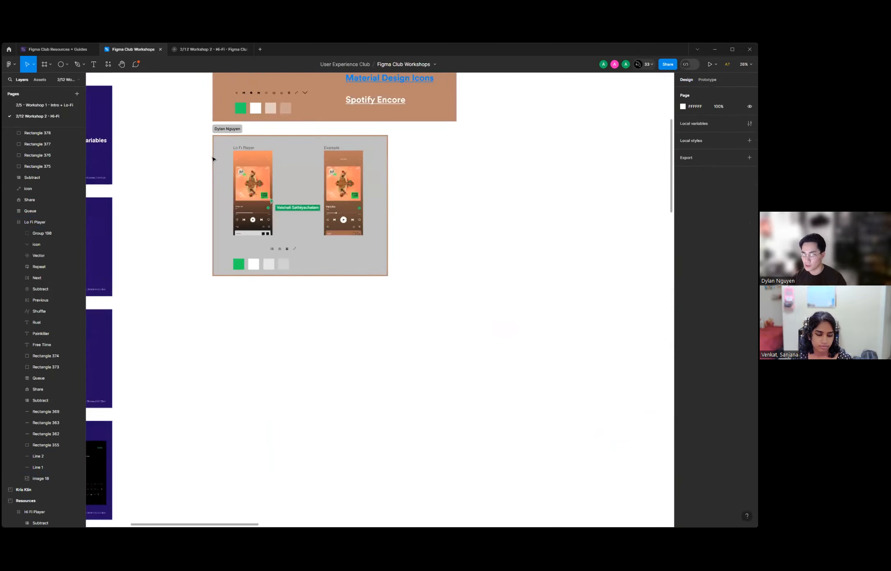
# Draw a 19 × 19 circle as the playhead, centred on the end of the progress line's played portion.
pyautogui.scroll(8, 247, 238)
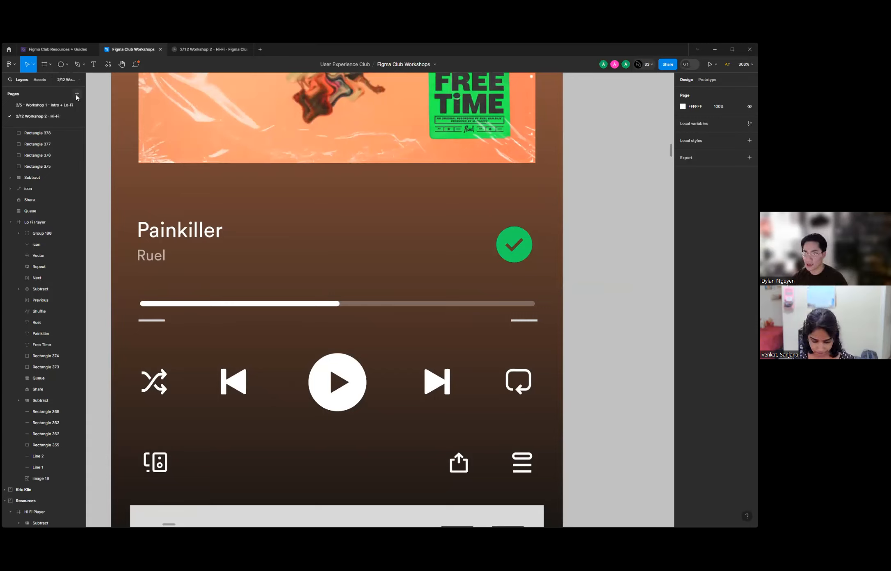
pyautogui.click(60, 66)
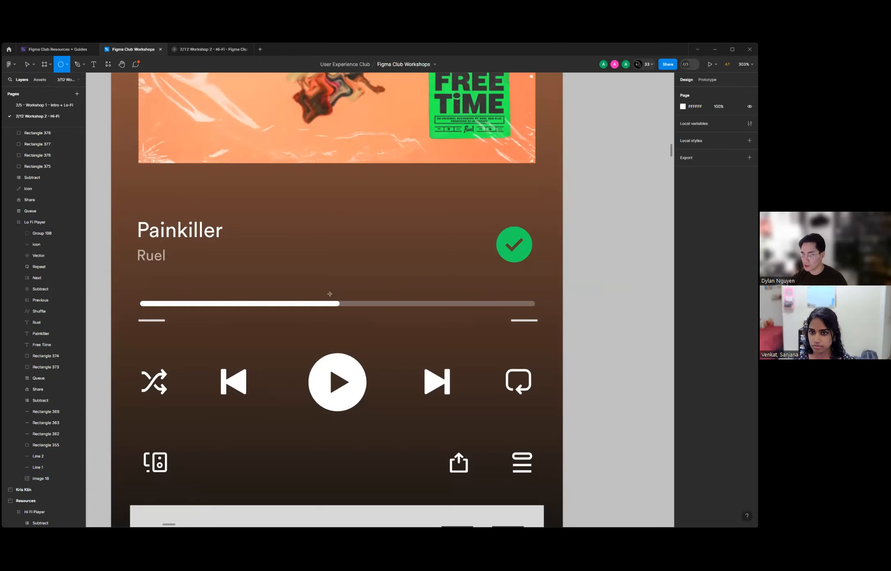
pyautogui.moveTo(329, 292)
pyautogui.mouseDown()
pyautogui.moveTo(345, 314)
pyautogui.moveTo(372, 305)
pyautogui.moveTo(342, 306)
pyautogui.mouseUp()
pyautogui.scroll(3, 331, 303)
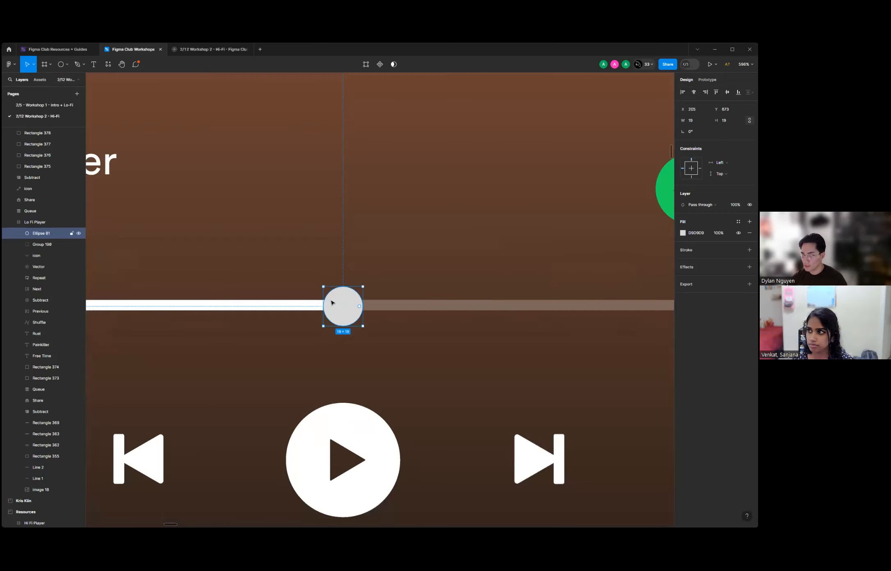
pyautogui.scroll(-3, 377, 283)
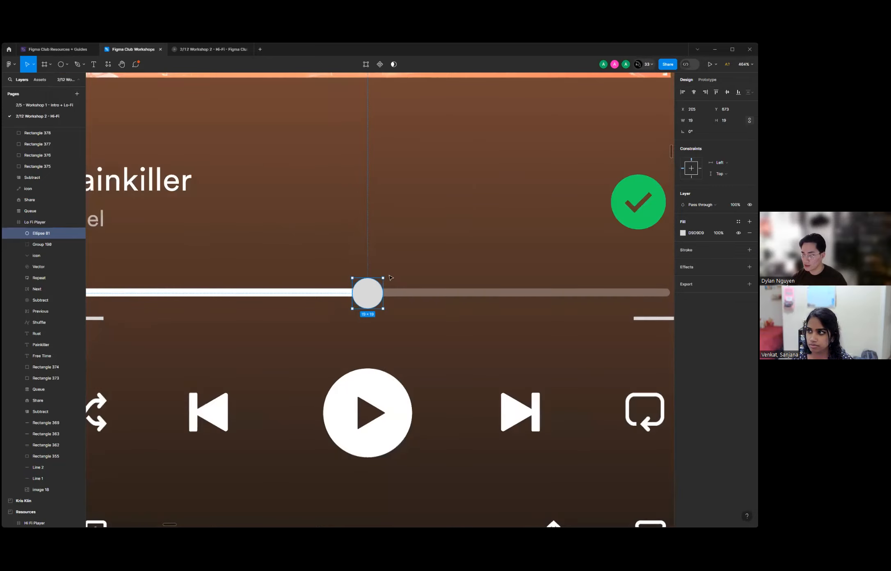
pyautogui.scroll(-2, 395, 283)
pyautogui.scroll(4, 418, 312)
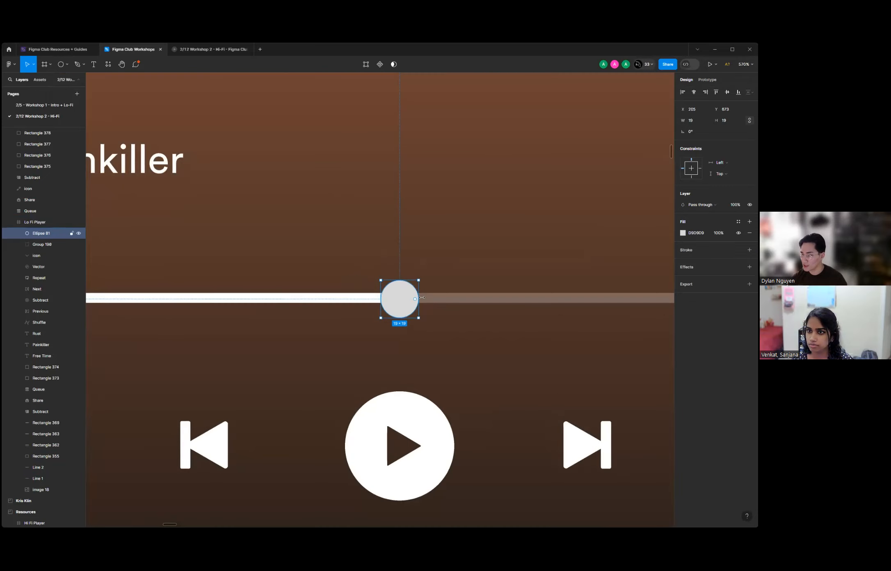
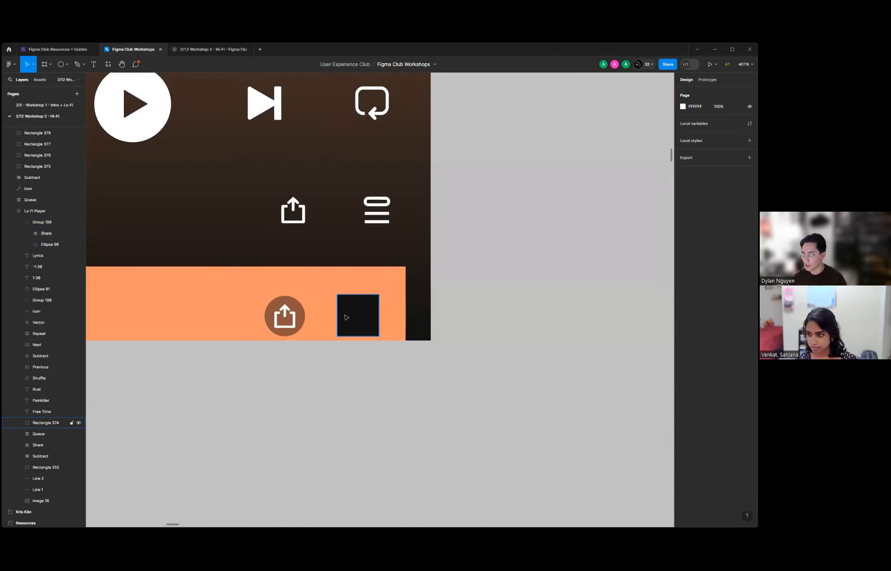
# Replace the remaining black square on the Lyrics card with a copy of the circled share button, stripped of its share icon.
pyautogui.press('Delete')
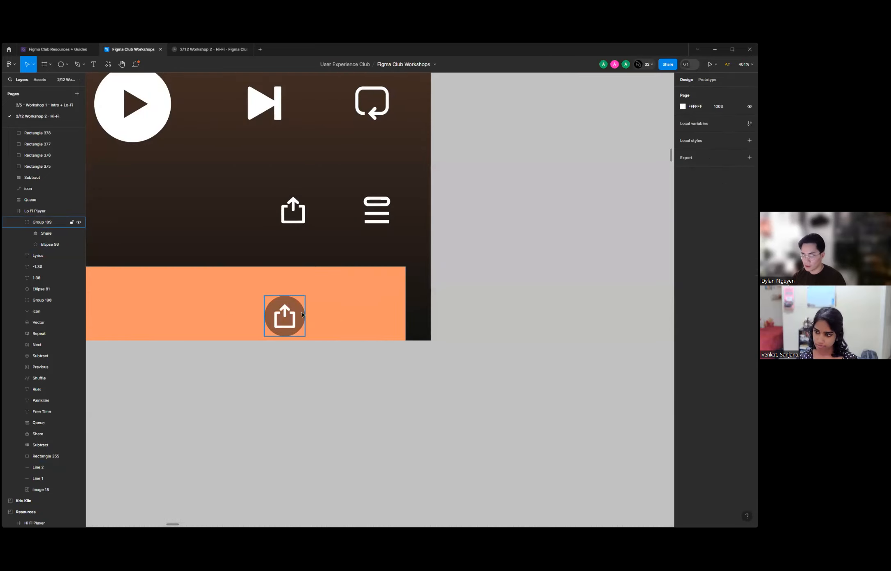
pyautogui.click(301, 314)
pyautogui.moveTo(302, 314); pyautogui.dragTo(354, 319)
pyautogui.doubleClick(355, 320)
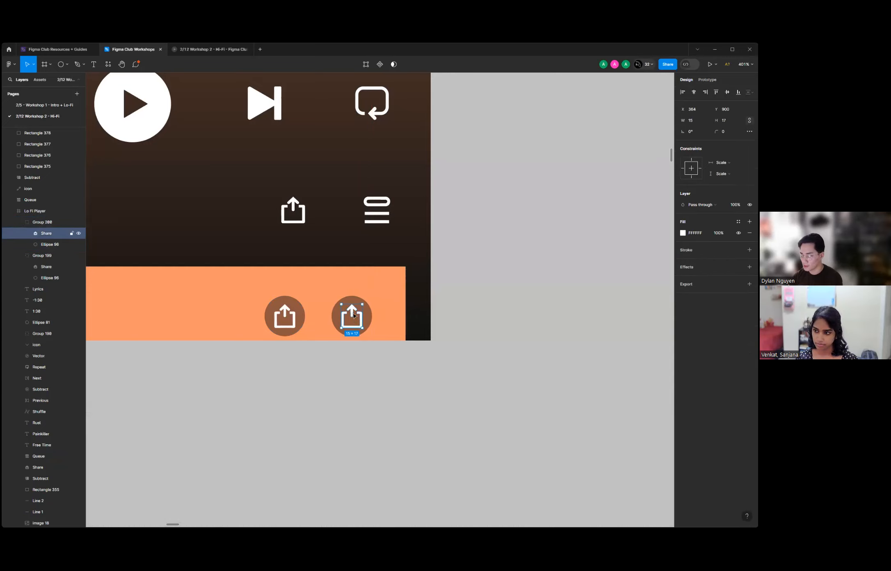
pyautogui.press('Delete')
# Place the expand icon inside the empty circle on the Lyrics card and scale it down to about 14.38 × 14.38.
pyautogui.scroll(-3, 379, 316)
pyautogui.moveTo(421, 440); pyautogui.dragTo(303, 279)
pyautogui.hotkey('ctrl', 'z')
pyautogui.scroll(-4, 276, 340)
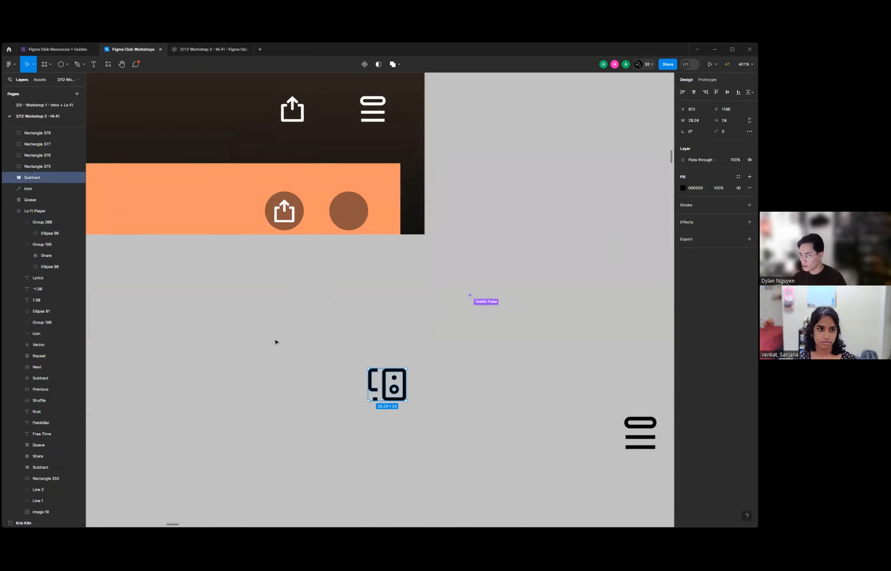
pyautogui.moveTo(530, 386); pyautogui.dragTo(314, 271)
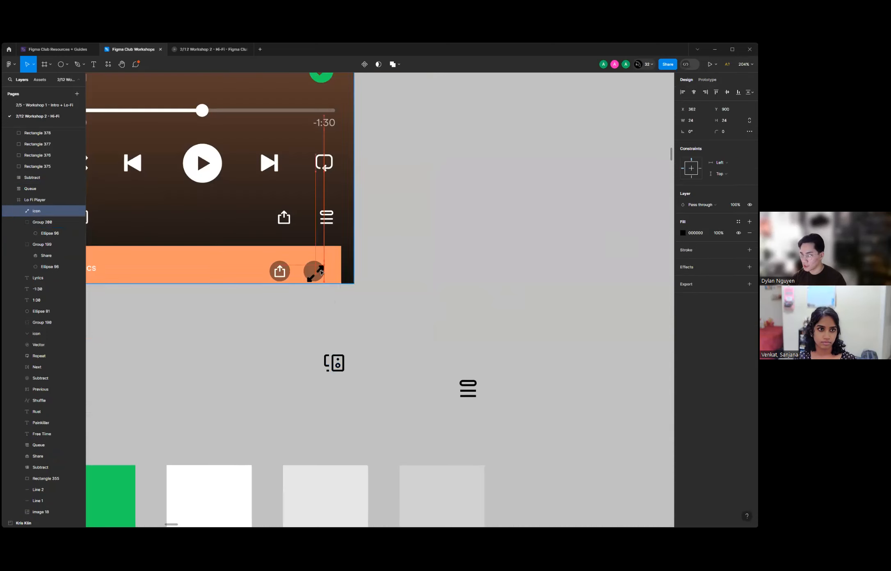
pyautogui.scroll(5, 297, 251)
pyautogui.scroll(5, 297, 251)
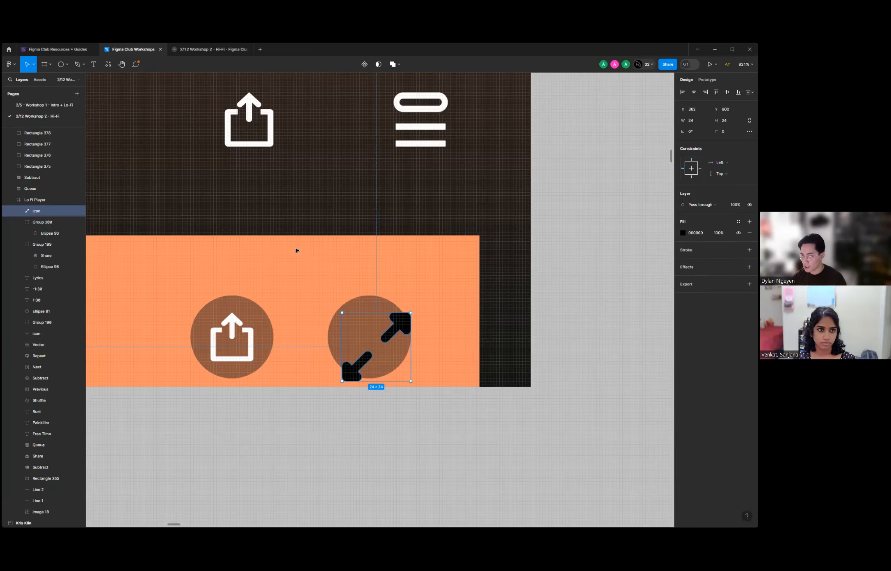
pyautogui.moveTo(414, 316); pyautogui.dragTo(383, 333)
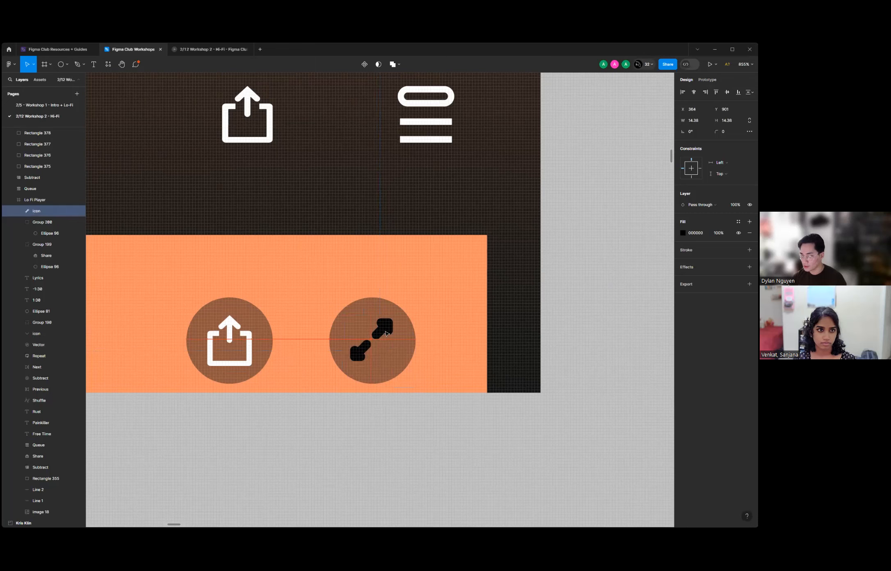
# Fill the expand icon with white (FFFFFF) and group it with the circle behind it.
pyautogui.click(681, 233)
pyautogui.moveTo(605, 268); pyautogui.dragTo(525, 209)
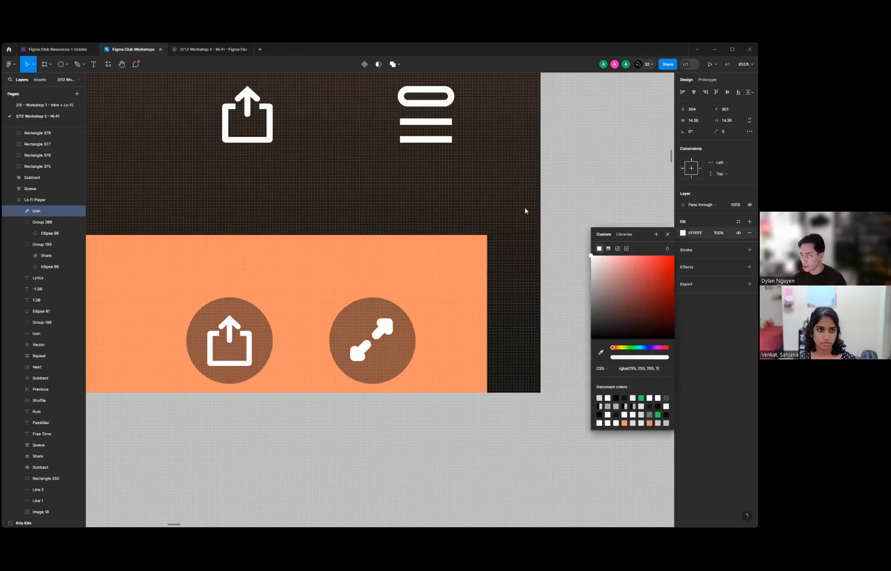
pyautogui.keyDown('shift'); pyautogui.click(408, 341); pyautogui.keyUp('shift')
pyautogui.hotkey('ctrl', 'g')
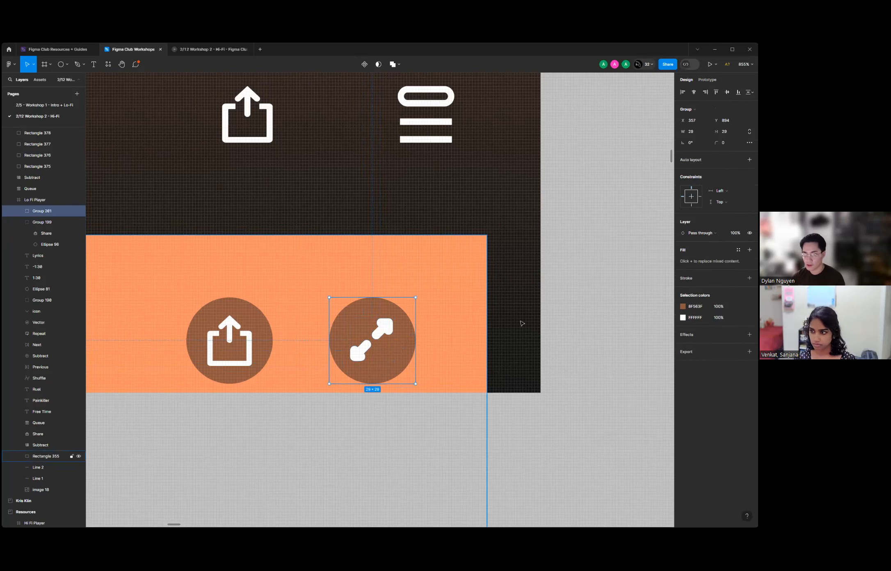
pyautogui.click(527, 314)
# Review the player with its Lyrics card, and survey the participants' frames across the page for their progress.
pyautogui.scroll(-5, 528, 313)
pyautogui.scroll(-12, 528, 313)
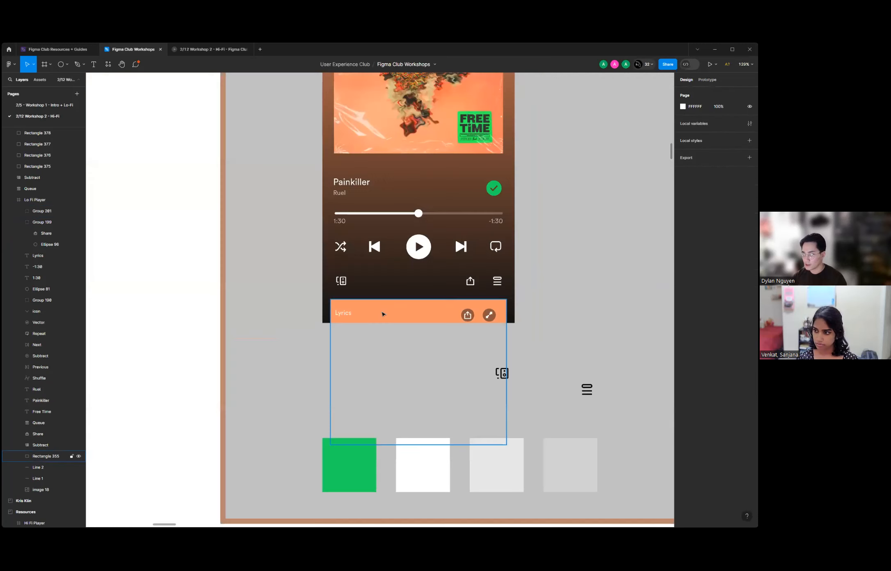
pyautogui.scroll(4, 354, 322)
pyautogui.scroll(-5, 351, 325)
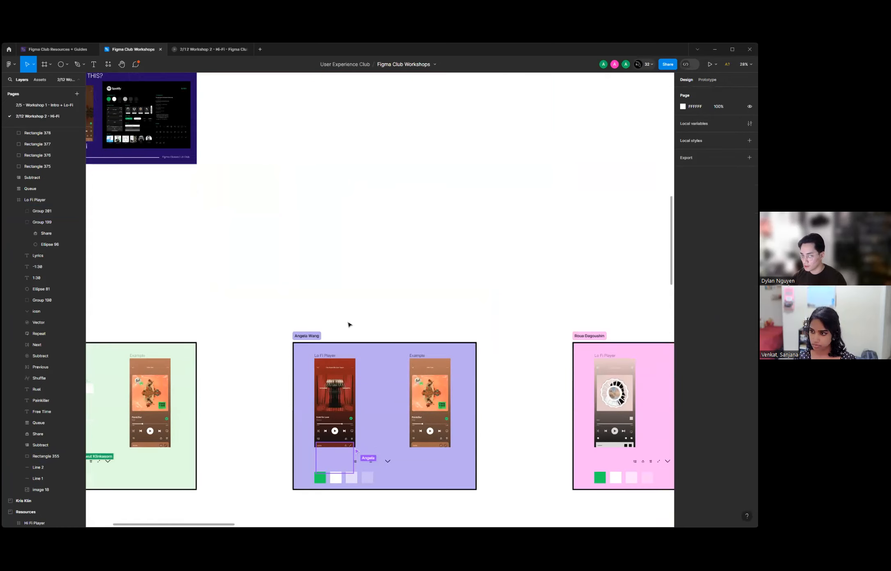
pyautogui.scroll(-5, 207, 344)
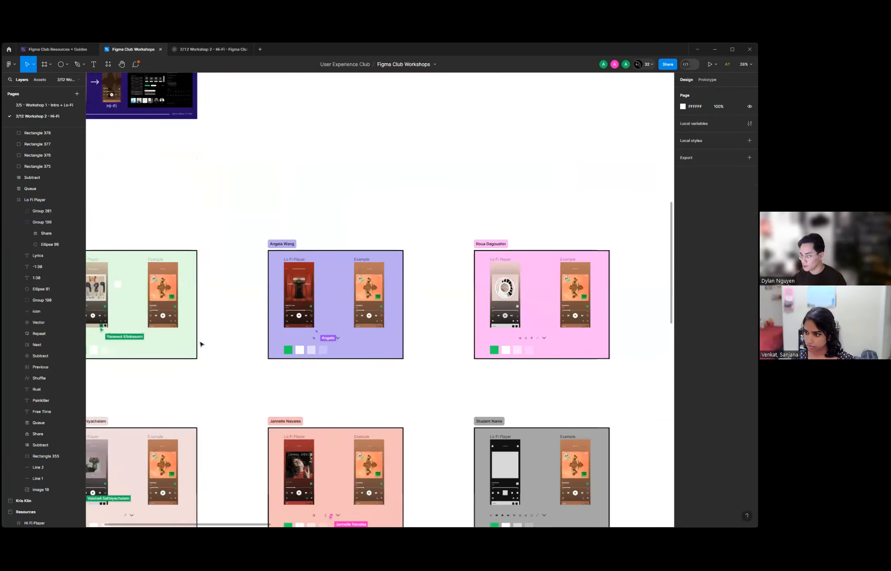
pyautogui.scroll(-10, 199, 342)
pyautogui.scroll(6, 412, 299)
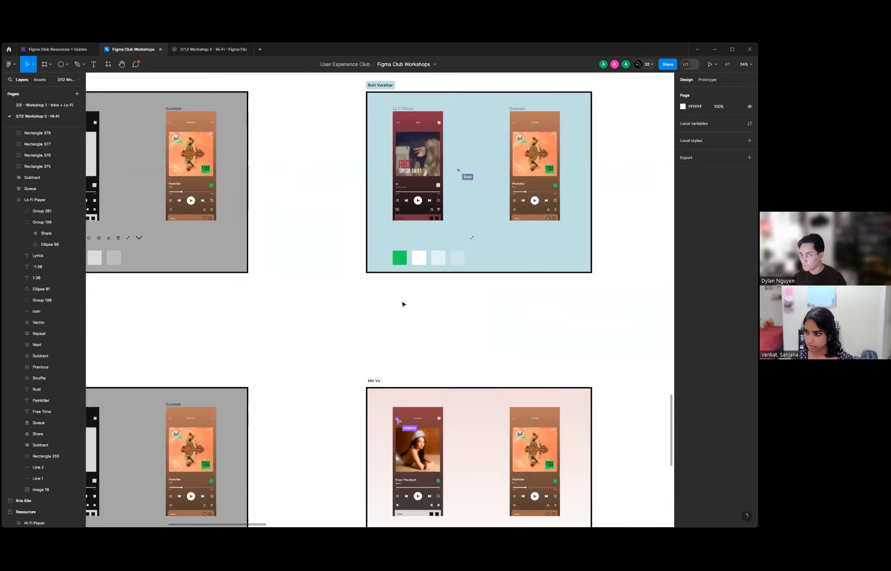
pyautogui.scroll(-6, 311, 303)
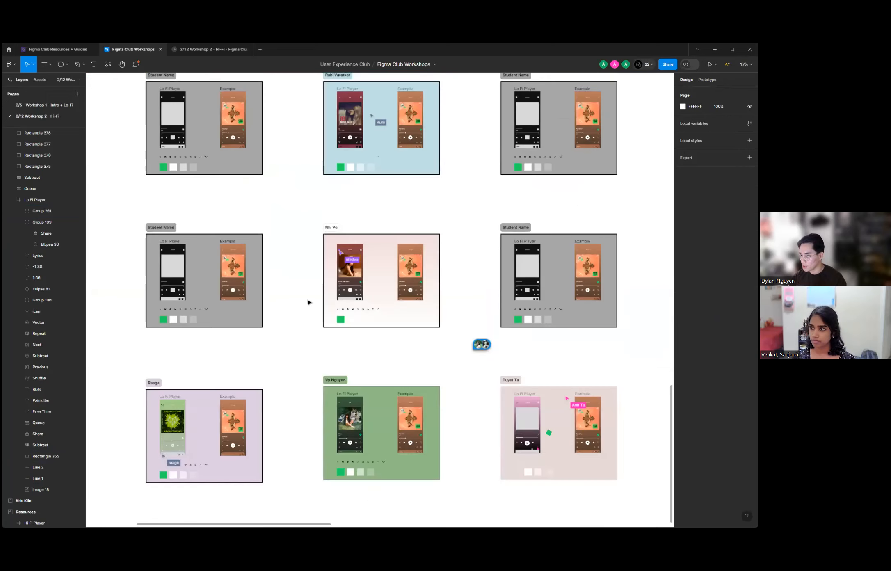
pyautogui.scroll(4, 322, 321)
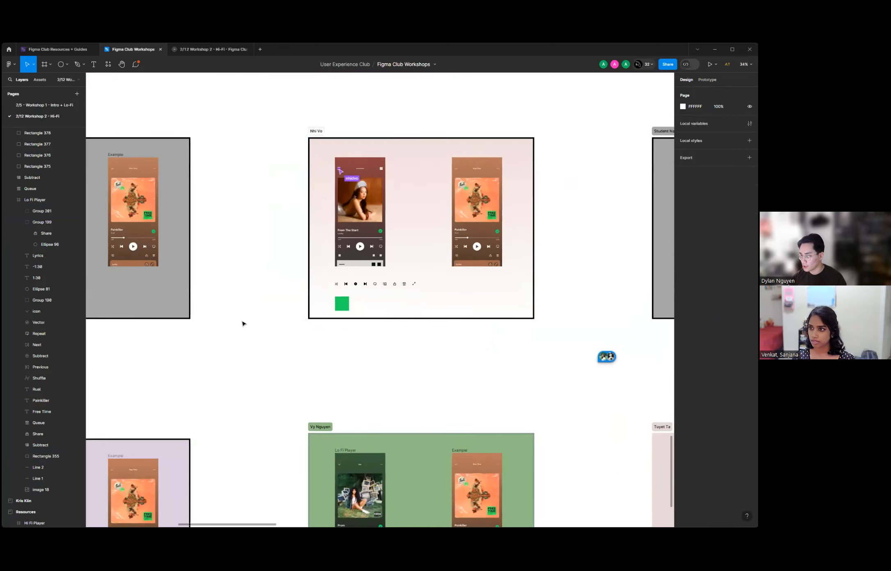
pyautogui.scroll(-8, 243, 322)
pyautogui.scroll(3, 467, 441)
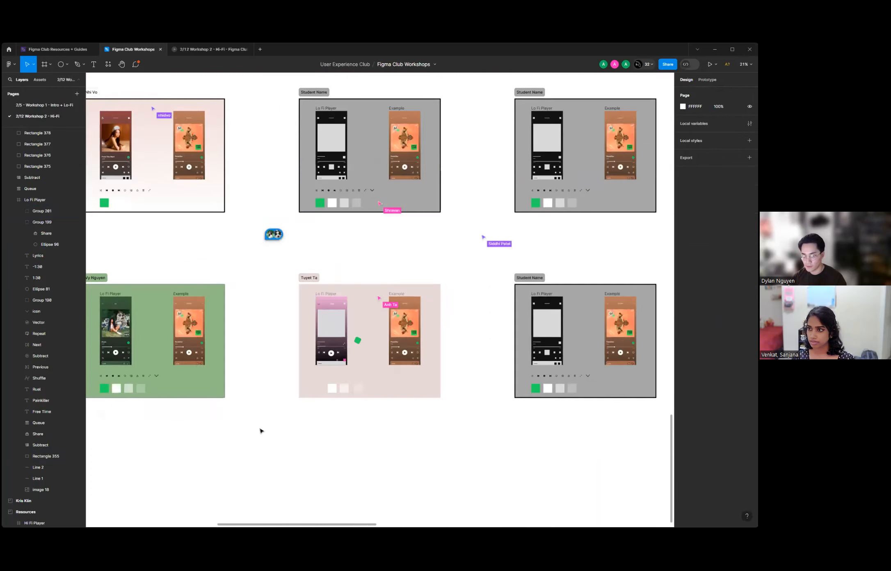
pyautogui.scroll(5, 404, 387)
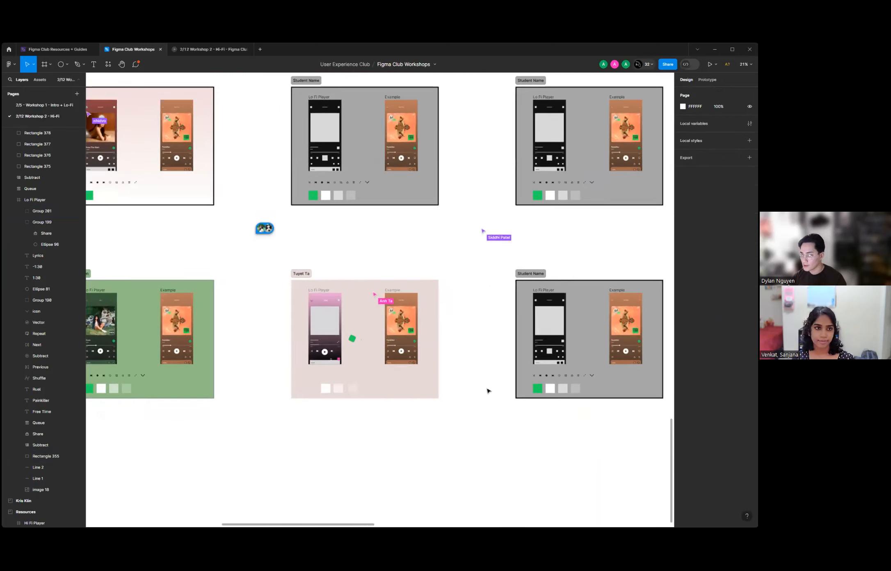
pyautogui.scroll(-5, 159, 391)
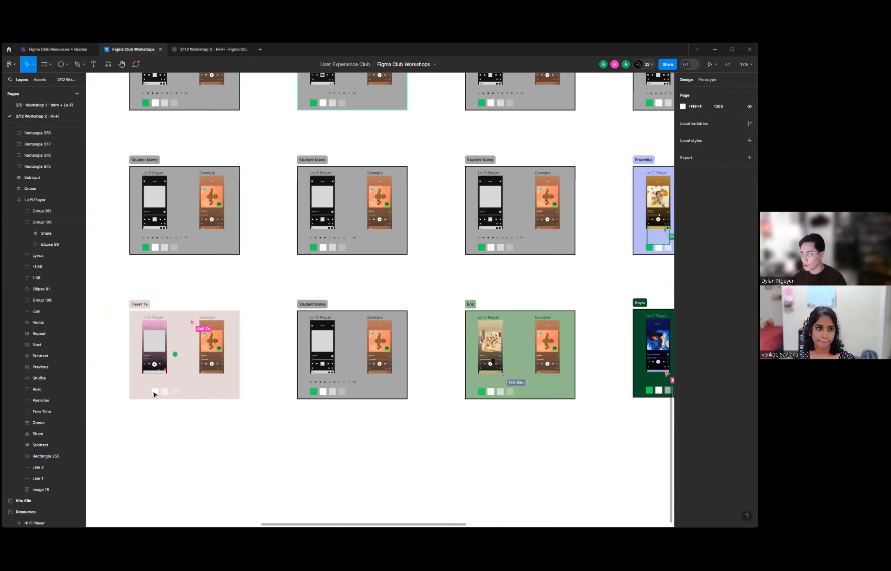
pyautogui.scroll(5, 565, 393)
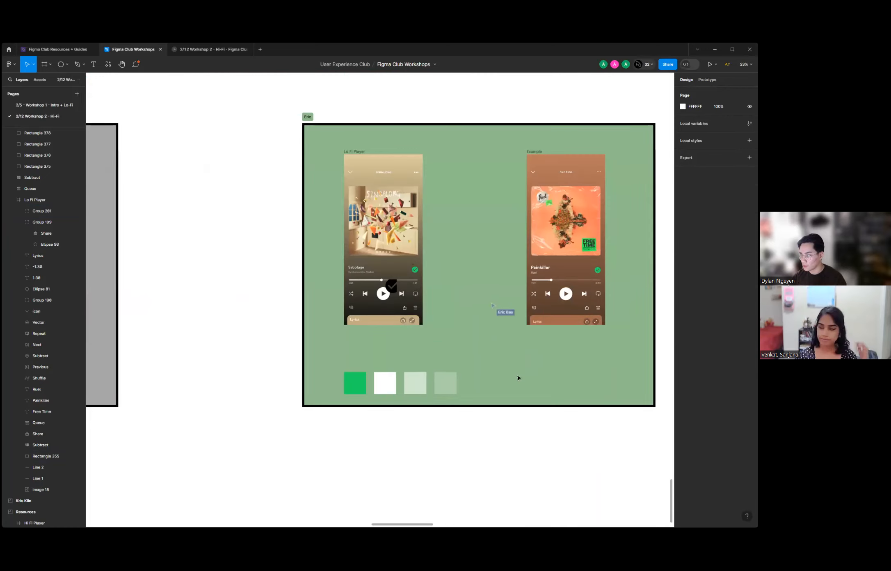
pyautogui.scroll(-8, 469, 420)
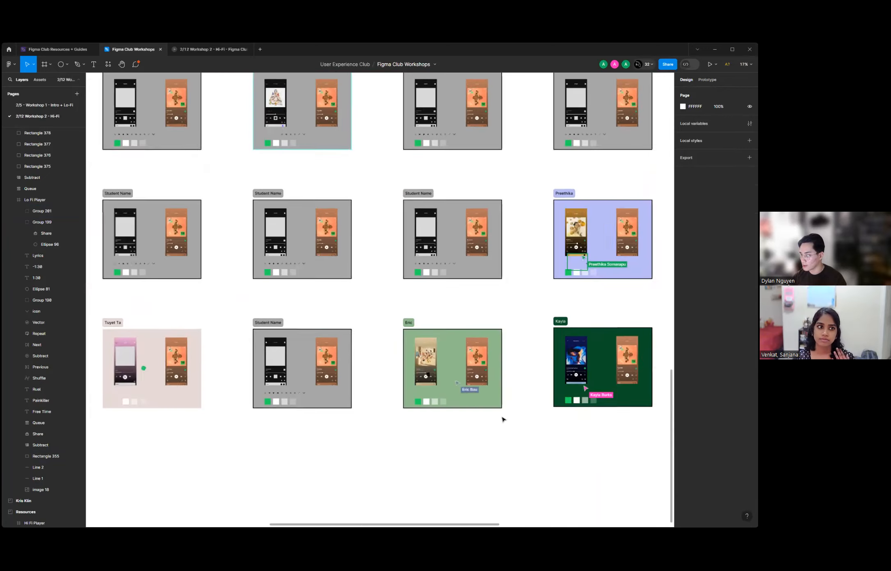
# Shift the Lyrics label slightly inward on the orange card and set its font size to 16.
pyautogui.scroll(-6, 559, 385)
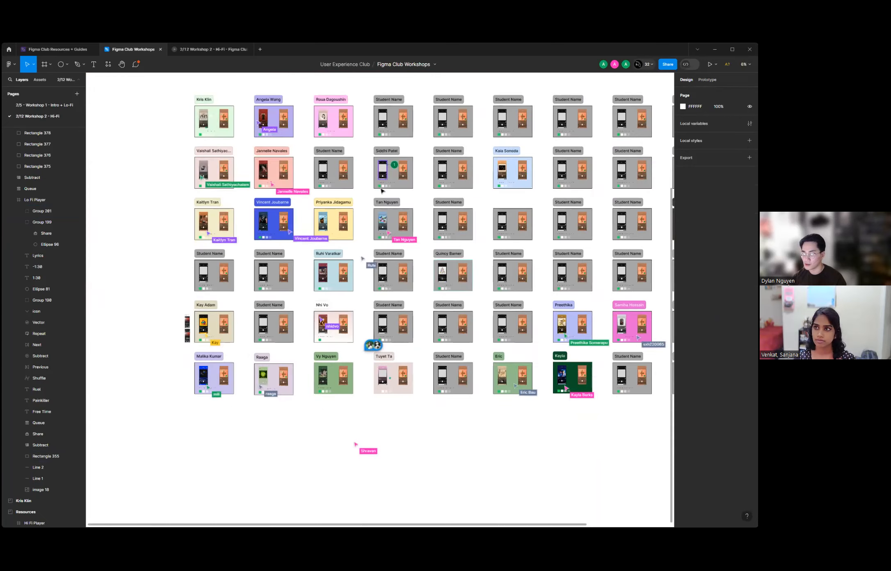
pyautogui.scroll(5, 267, 327)
pyautogui.scroll(10, 267, 327)
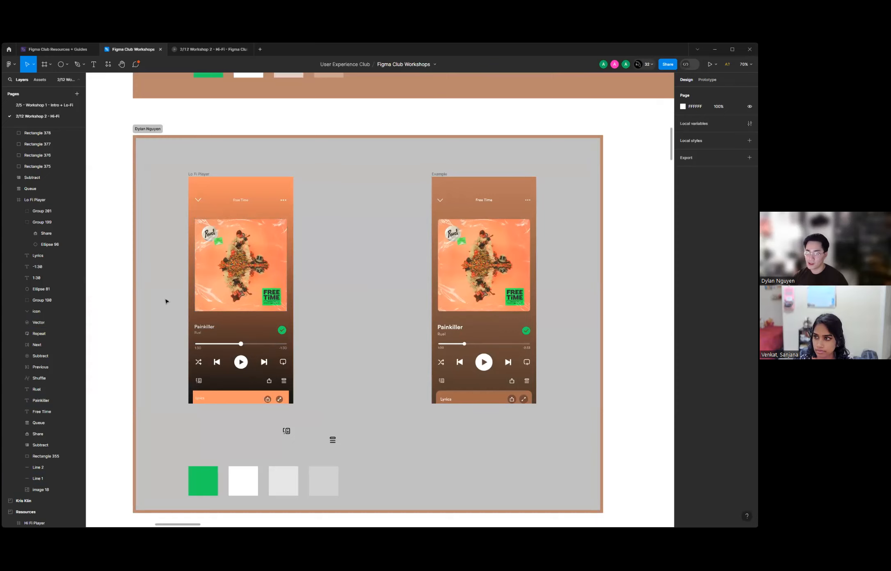
pyautogui.scroll(4, 160, 302)
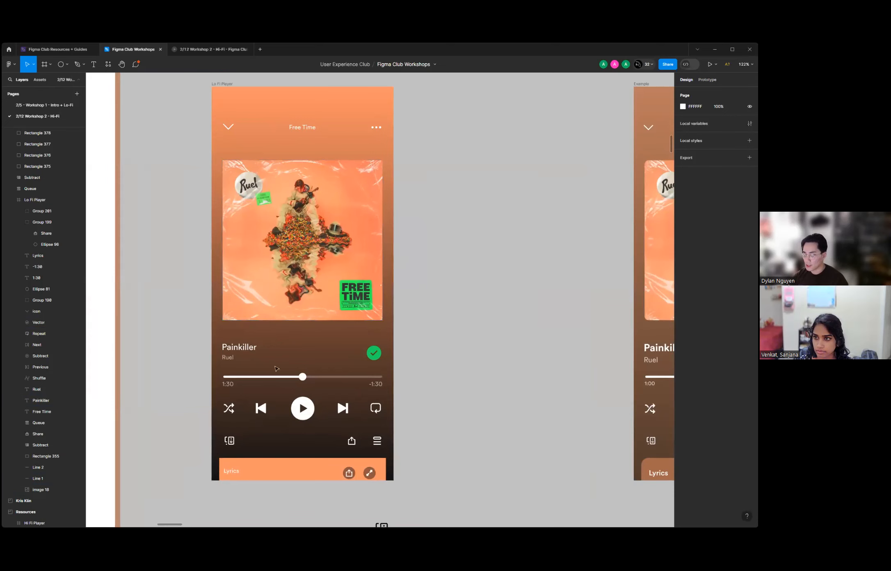
pyautogui.scroll(3, 223, 475)
pyautogui.click(241, 469)
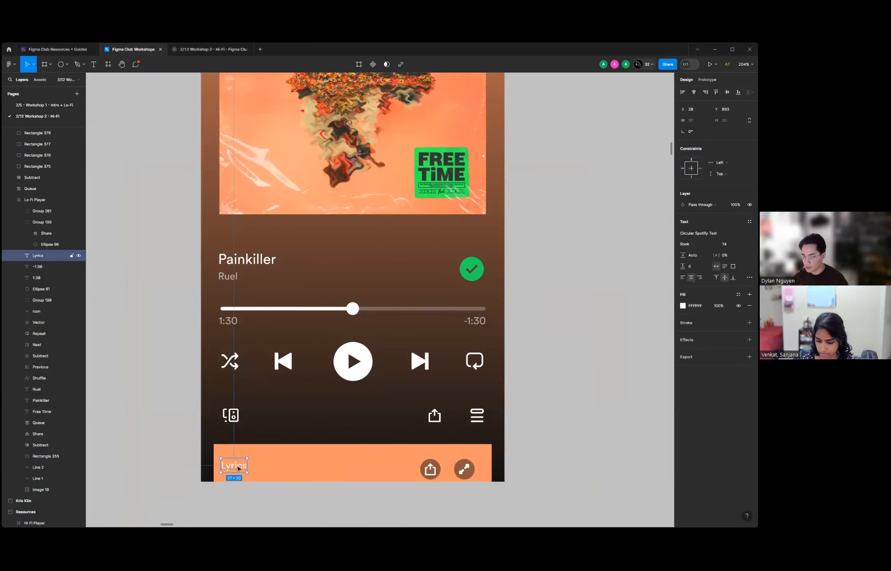
pyautogui.click(743, 244)
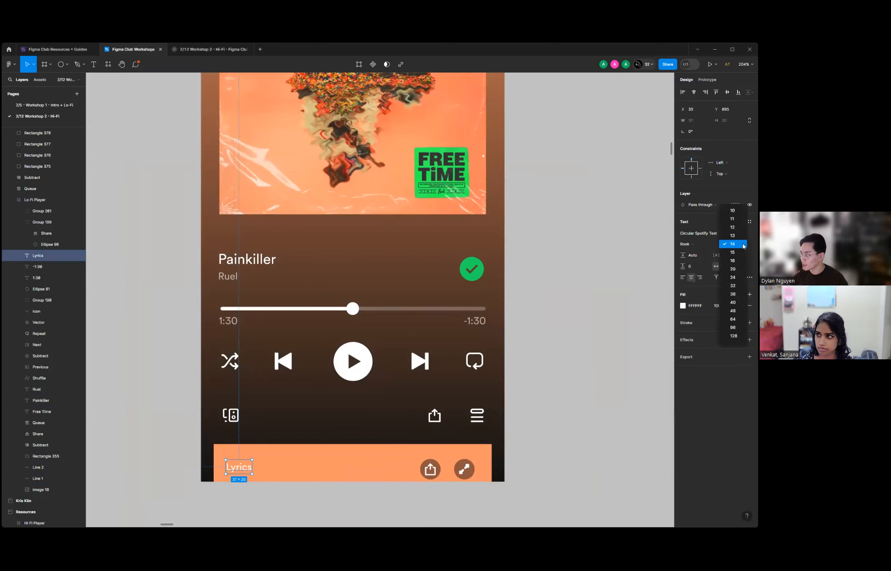
pyautogui.click(735, 260)
pyautogui.click(590, 382)
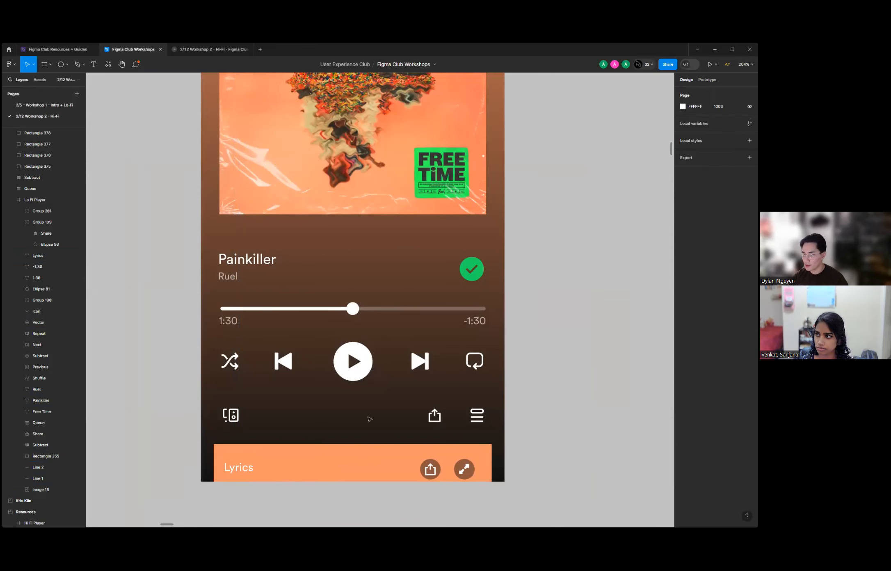
# Compare the Lo Fi Player's album cover and Lyrics card with those of the Example player.
pyautogui.scroll(5, 394, 384)
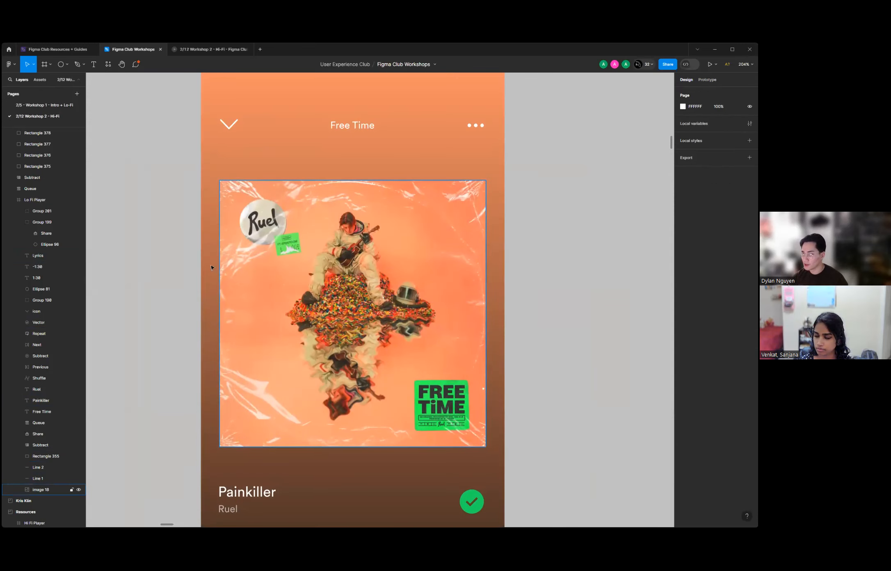
pyautogui.scroll(-6, 175, 266)
pyautogui.scroll(3, 511, 259)
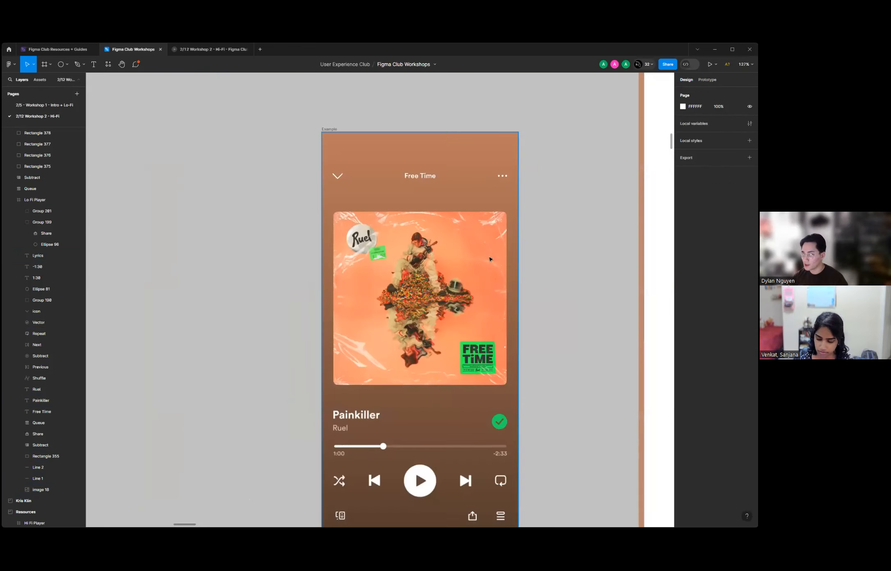
pyautogui.scroll(3, 490, 259)
pyautogui.scroll(-8, 271, 349)
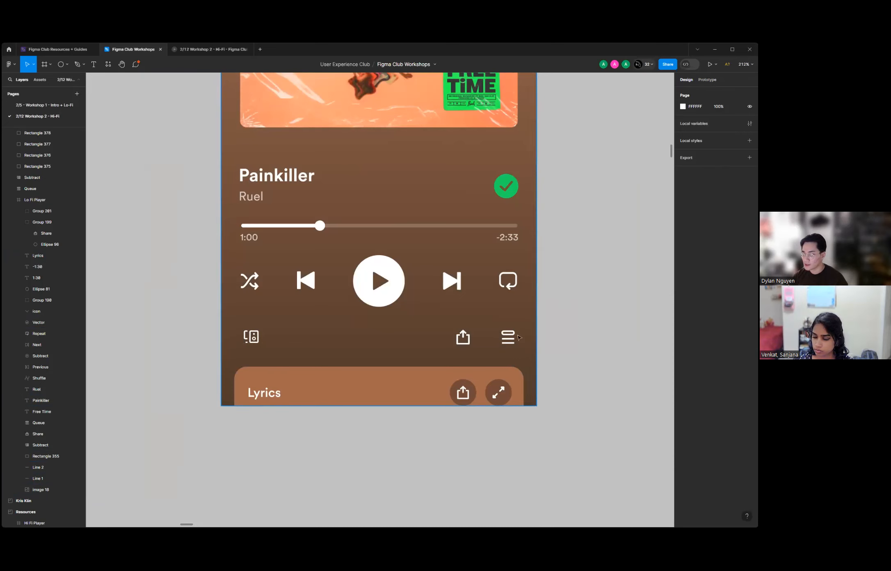
pyautogui.scroll(-5, 248, 390)
pyautogui.scroll(4, 243, 175)
pyautogui.click(305, 232)
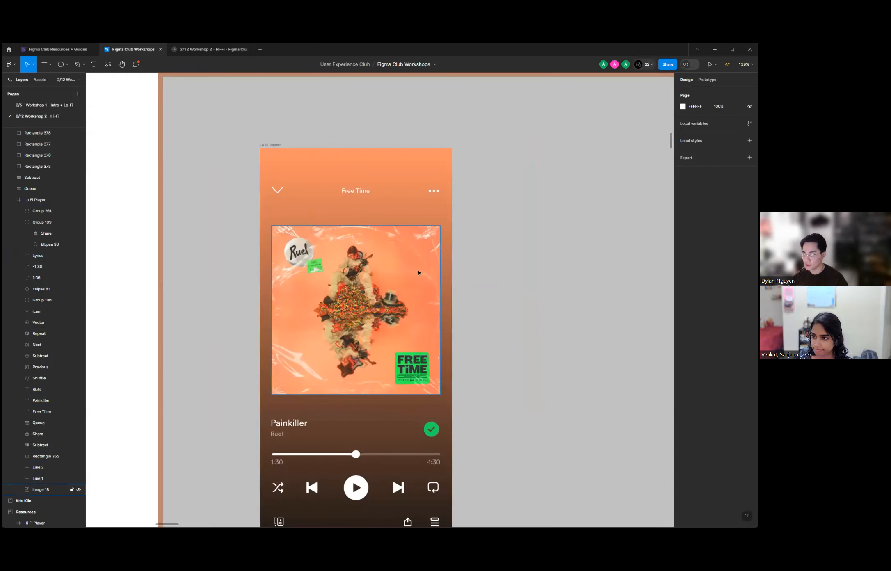
pyautogui.scroll(-2, 472, 246)
pyautogui.scroll(3, 421, 167)
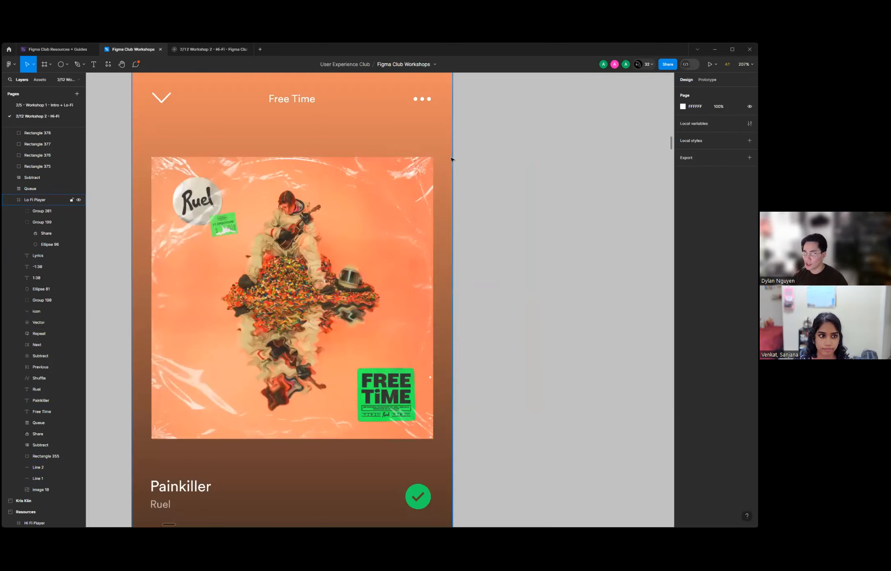
# Round the corners of the Lo Fi Player's album cover to a corner radius of 10.
pyautogui.click(253, 222)
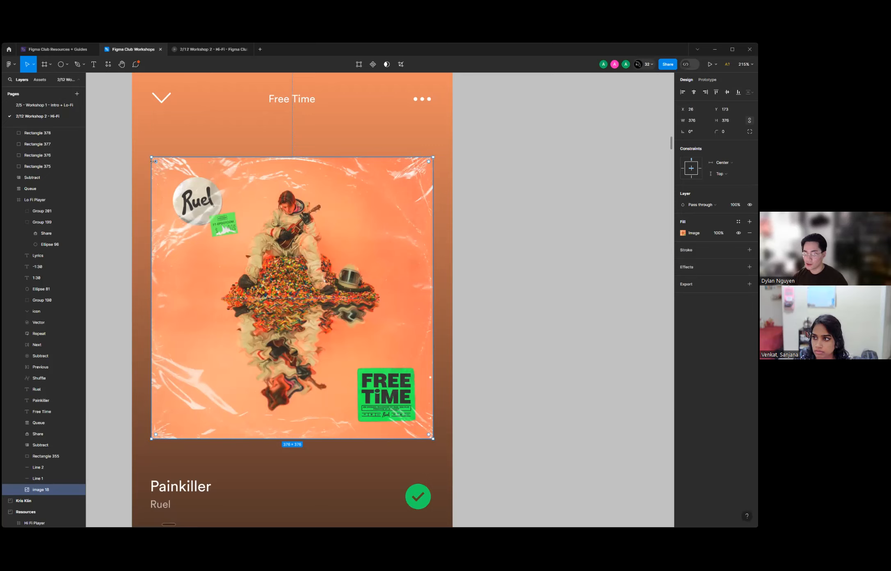
pyautogui.moveTo(157, 163); pyautogui.dragTo(163, 168)
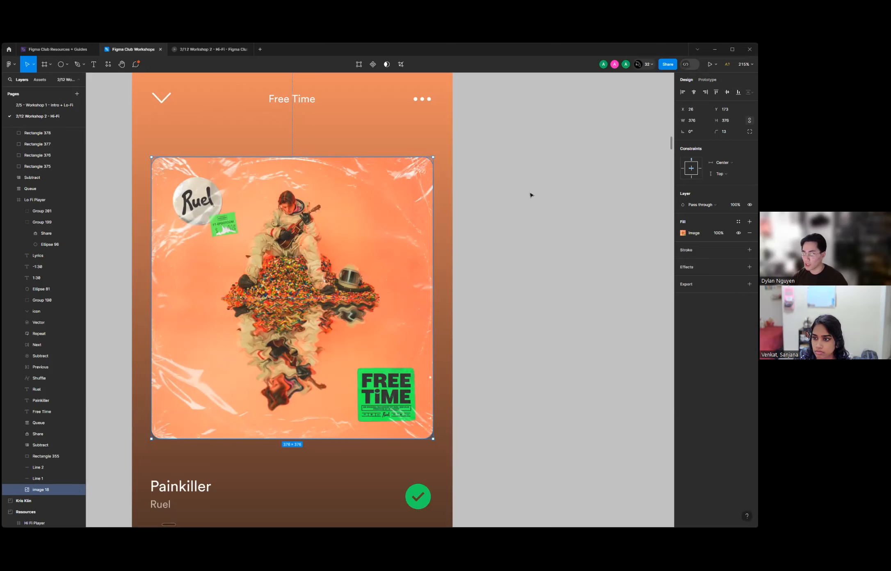
pyautogui.click(483, 199)
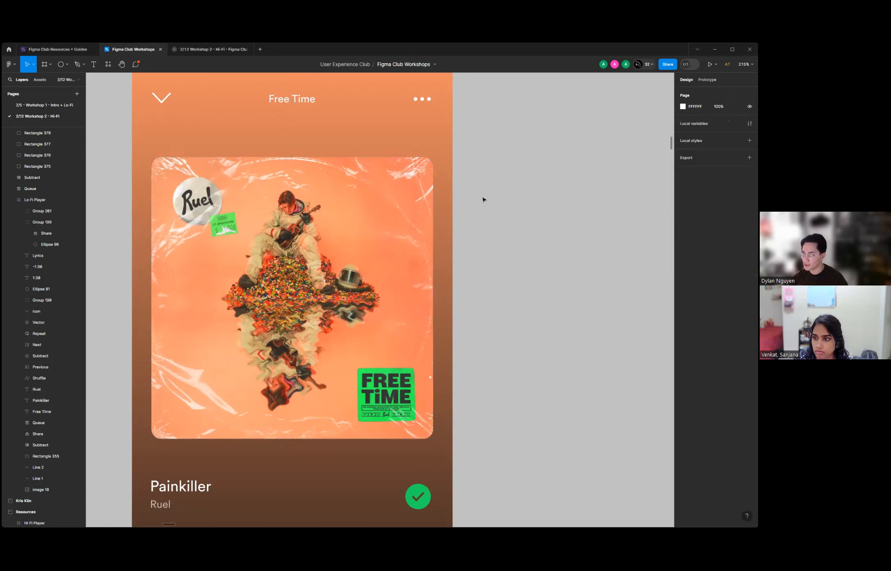
pyautogui.click(229, 216)
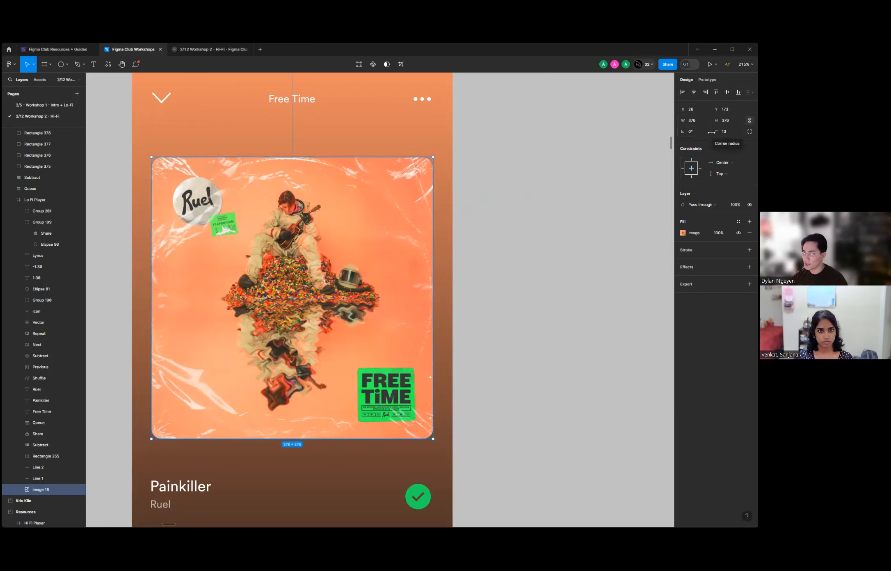
pyautogui.click(727, 132)
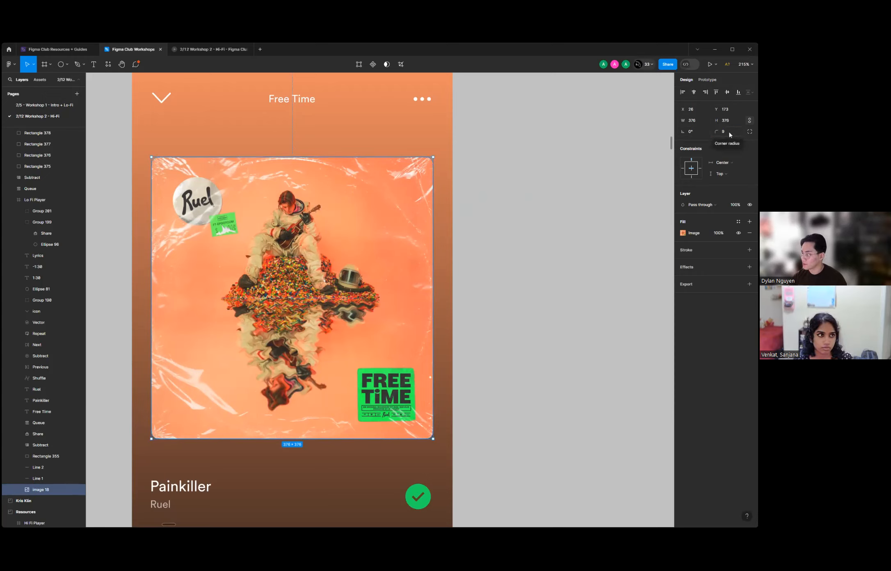
pyautogui.moveTo(715, 131)
pyautogui.mouseDown()
pyautogui.moveTo(706, 132)
pyautogui.moveTo(724, 141)
pyautogui.mouseUp()
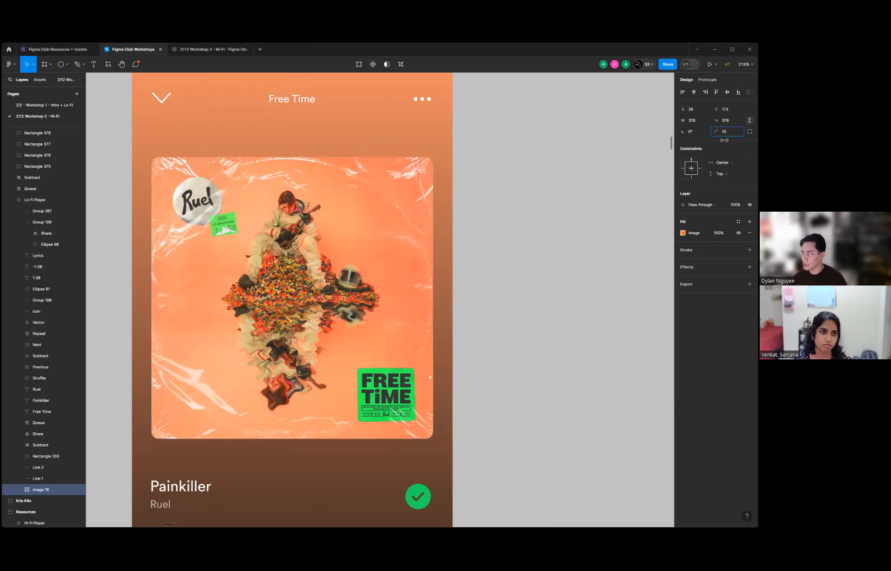
pyautogui.click(606, 169)
# Check the corner radius of the album cover in the Hi Fi Player reference against the Lo Fi Player's cover.
pyautogui.scroll(-5, 194, 204)
pyautogui.scroll(10, 406, 204)
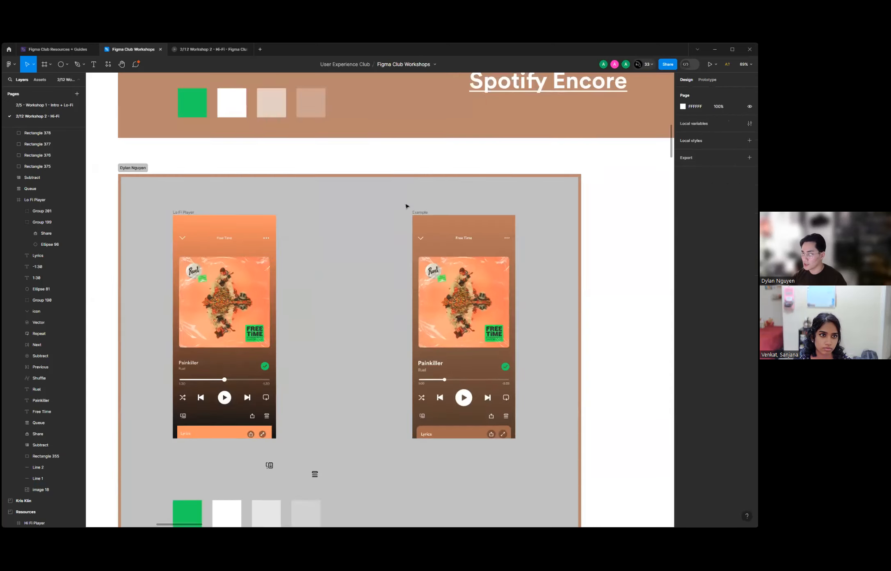
pyautogui.scroll(-1, 234, 212)
pyautogui.click(409, 200)
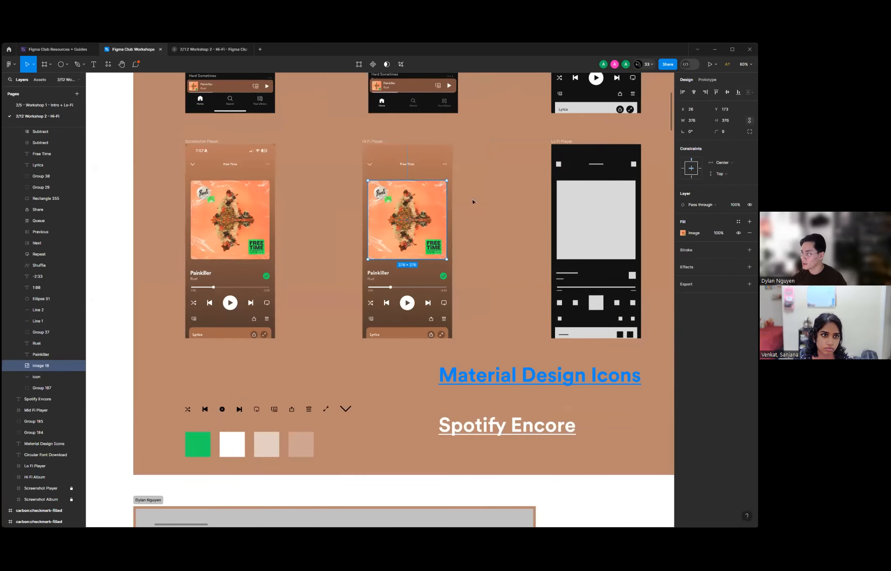
pyautogui.scroll(-10, 473, 202)
pyautogui.click(582, 225)
pyautogui.scroll(5, 209, 144)
pyautogui.scroll(3, 212, 145)
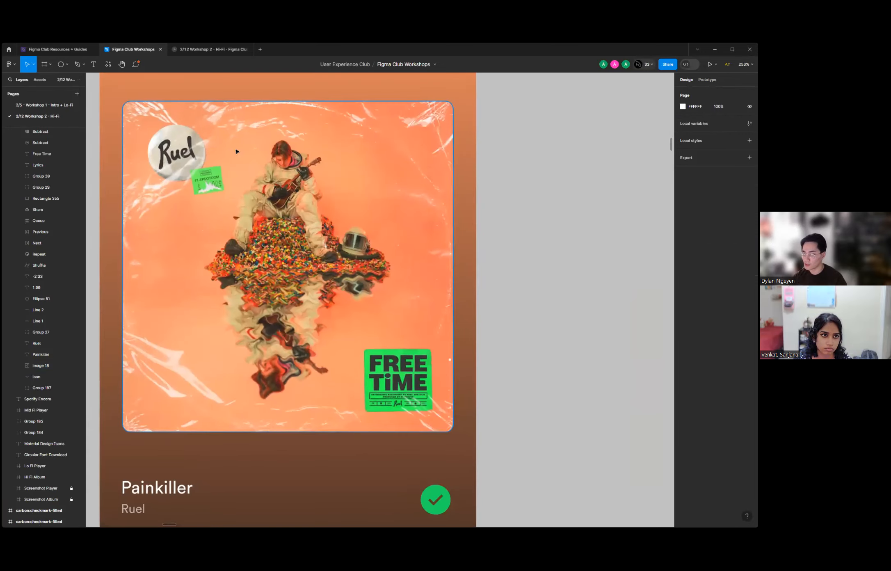
# Round the corners of the Lo Fi Player's orange Lyrics card to a radius of about 10.
pyautogui.scroll(-3, 497, 192)
pyautogui.scroll(-3, 407, 207)
pyautogui.click(368, 388)
pyautogui.scroll(-2, 429, 352)
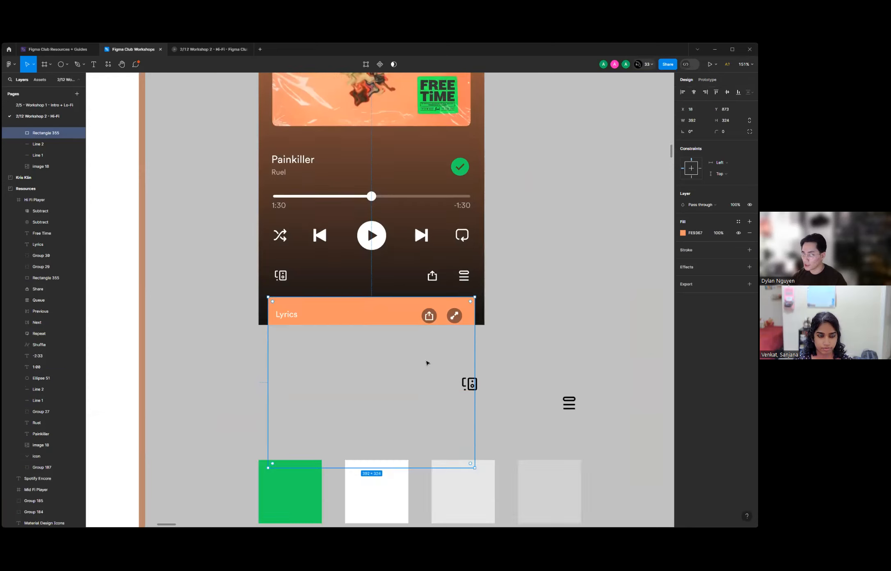
pyautogui.scroll(5, 426, 364)
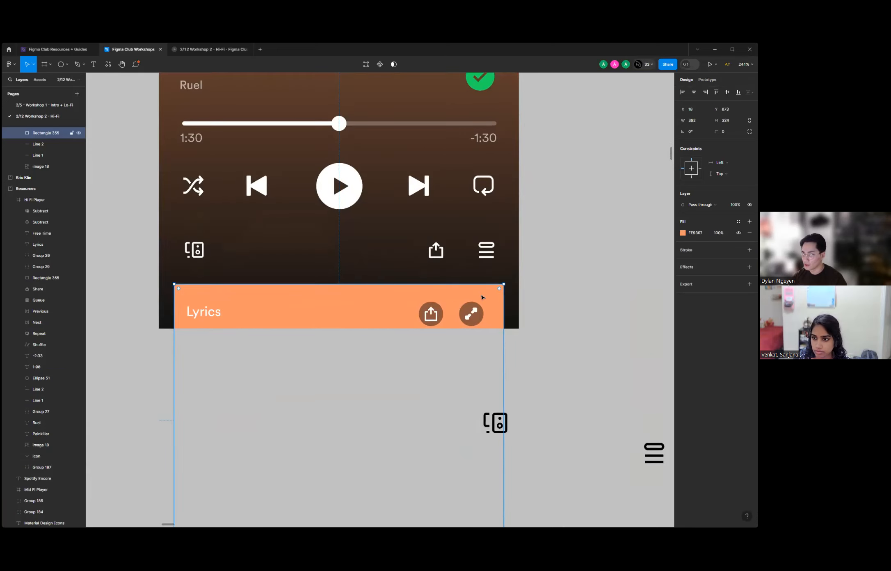
pyautogui.moveTo(499, 289); pyautogui.dragTo(496, 293)
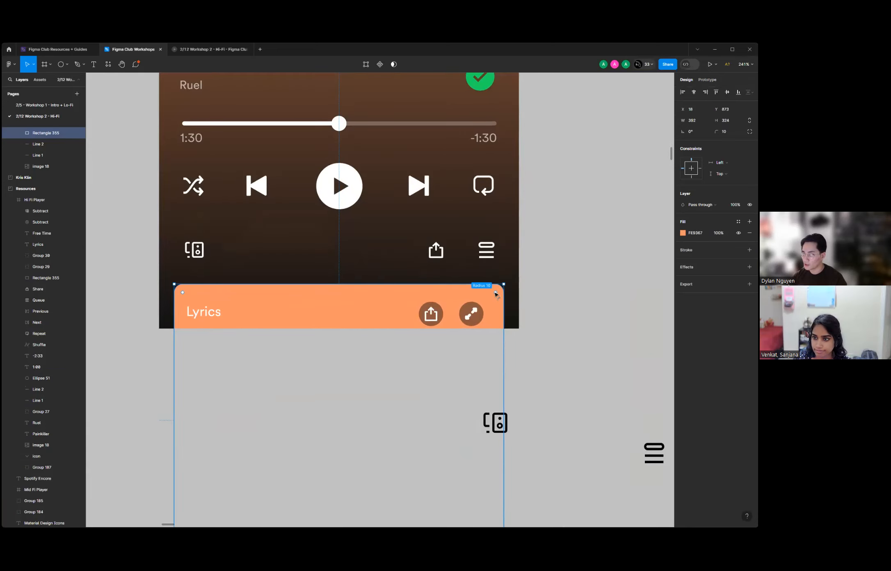
pyautogui.click(535, 270)
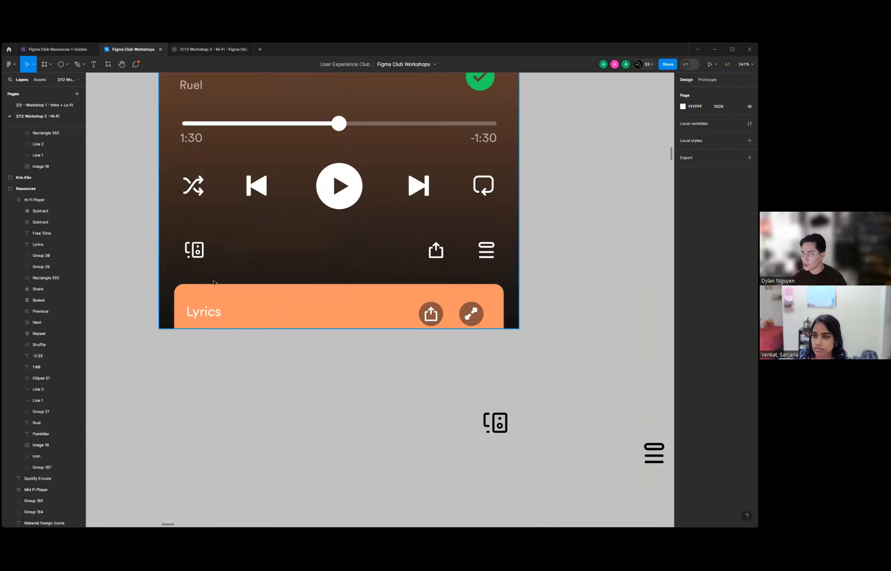
# Check the corner radius of the Lyrics card in the Hi Fi Player reference.
pyautogui.scroll(-8, 210, 279)
pyautogui.scroll(4, 392, 271)
pyautogui.scroll(8, 382, 280)
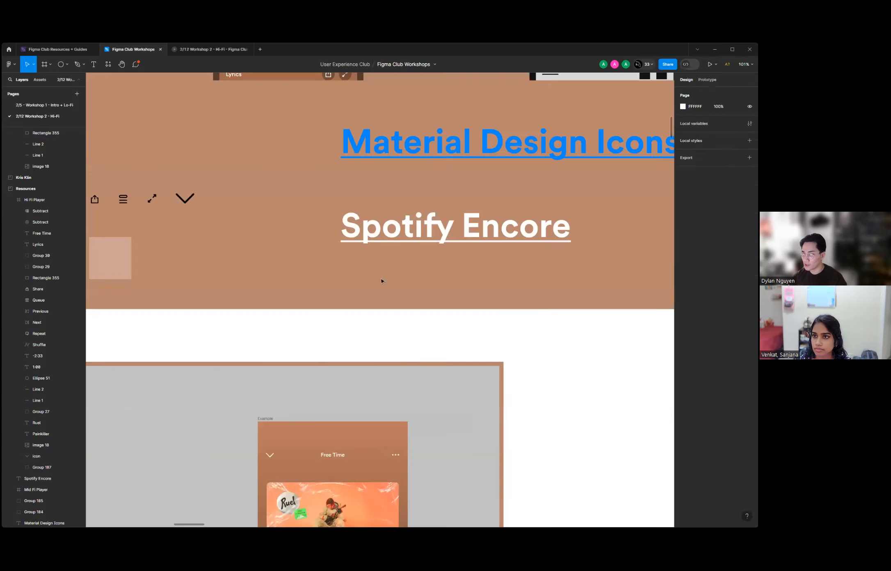
pyautogui.scroll(-5, 453, 286)
pyautogui.scroll(-3, 410, 283)
pyautogui.scroll(3, 391, 283)
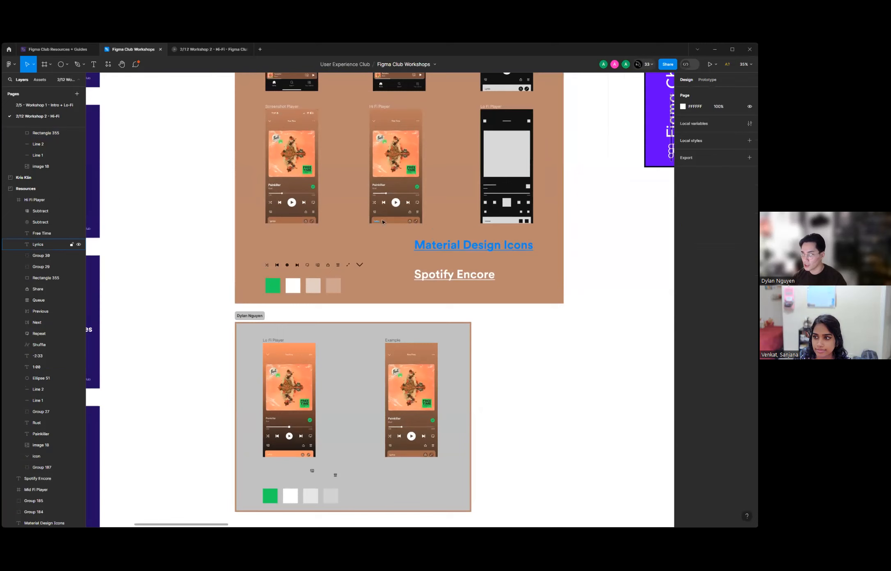
pyautogui.click(391, 247)
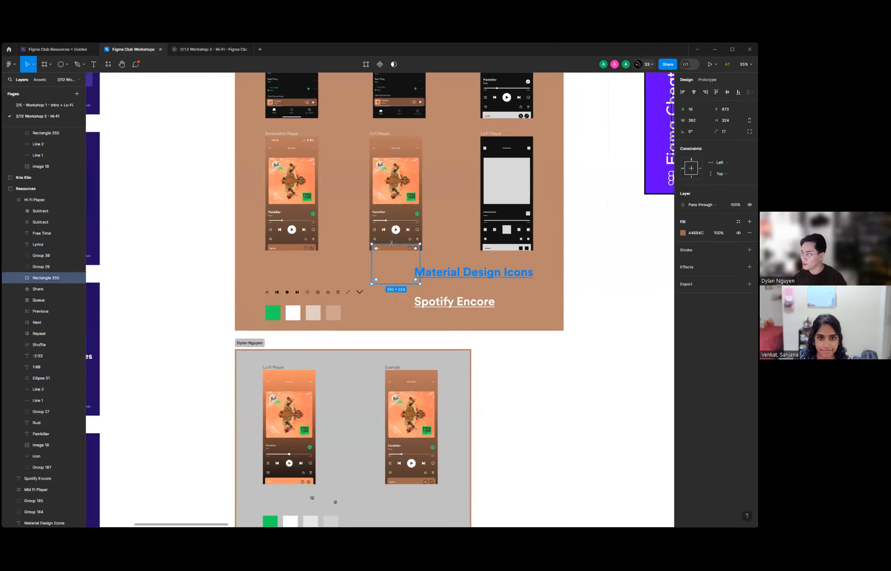
# Set the corner radius of the Lo Fi Player's orange Lyrics card to 17.
pyautogui.scroll(-3, 391, 243)
pyautogui.click(283, 410)
pyautogui.scroll(5, 283, 410)
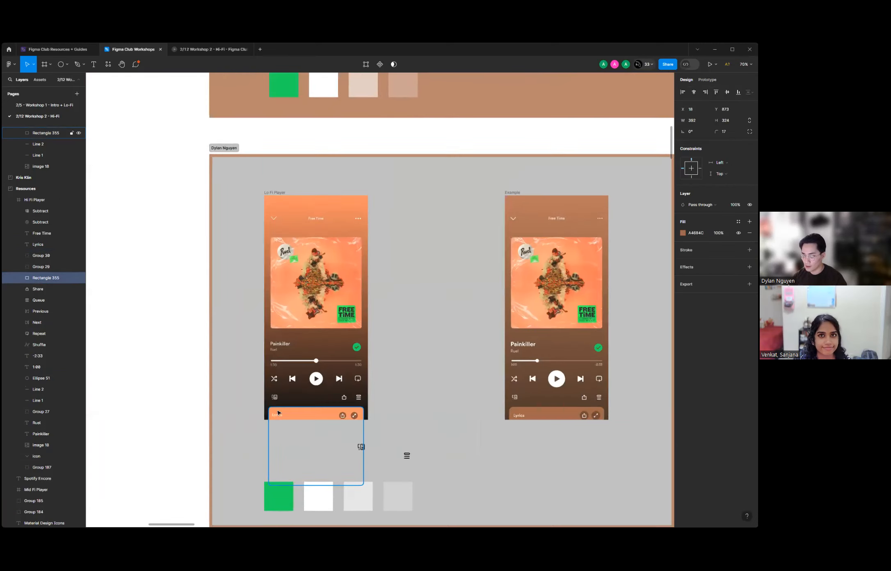
pyautogui.scroll(5, 312, 414)
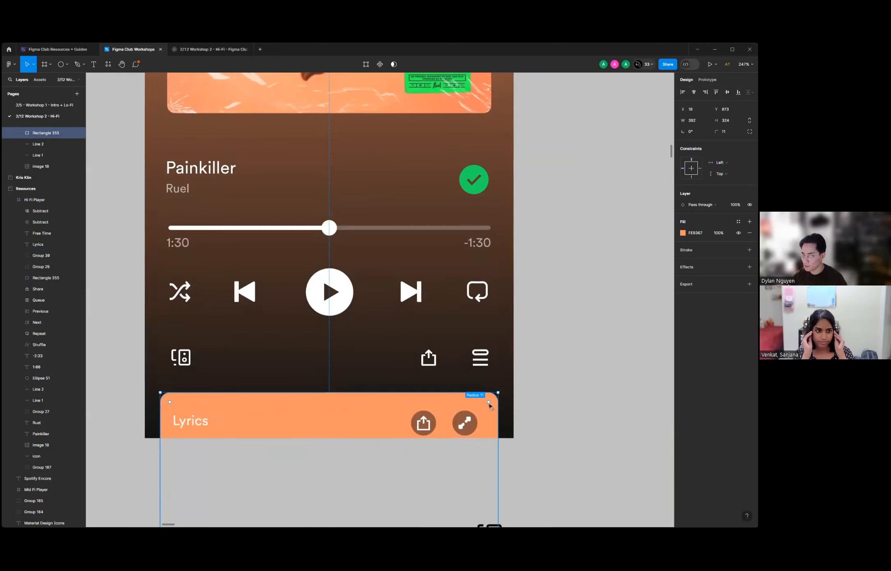
pyautogui.moveTo(489, 404); pyautogui.dragTo(483, 409)
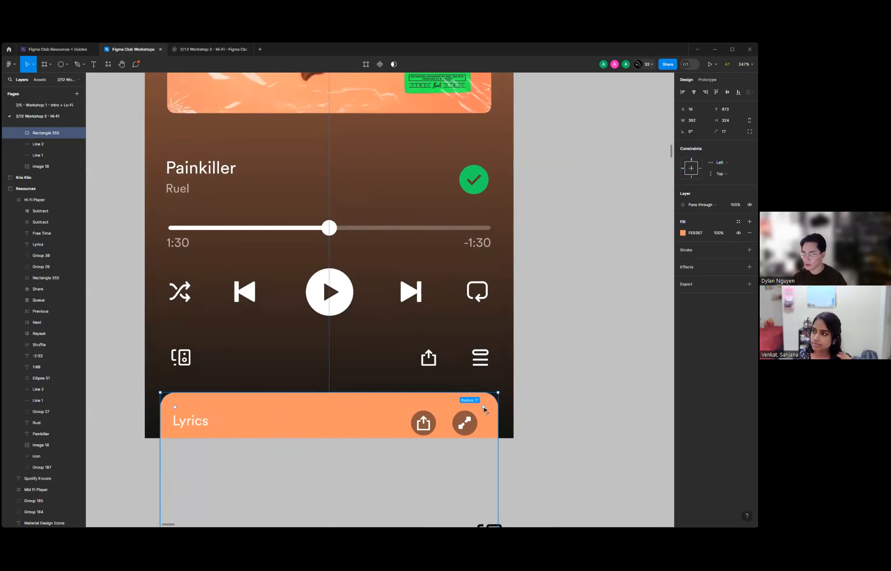
pyautogui.click(574, 356)
# Review the Lo Fi Player beside the Example, survey the participants' frames, and examine the player titled The Gods We Can Touch.
pyautogui.scroll(-10, 574, 356)
pyautogui.scroll(6, 300, 268)
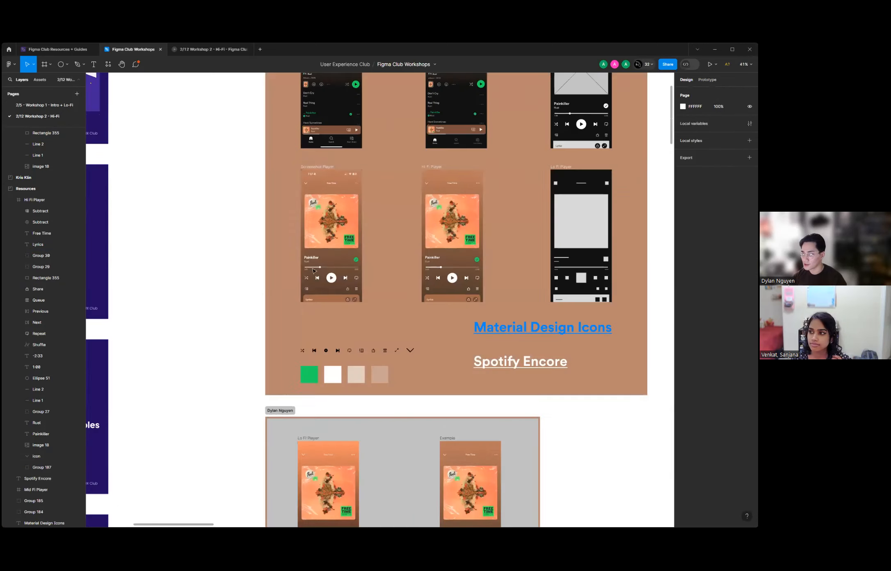
pyautogui.scroll(-5, 301, 268)
pyautogui.scroll(4, 301, 268)
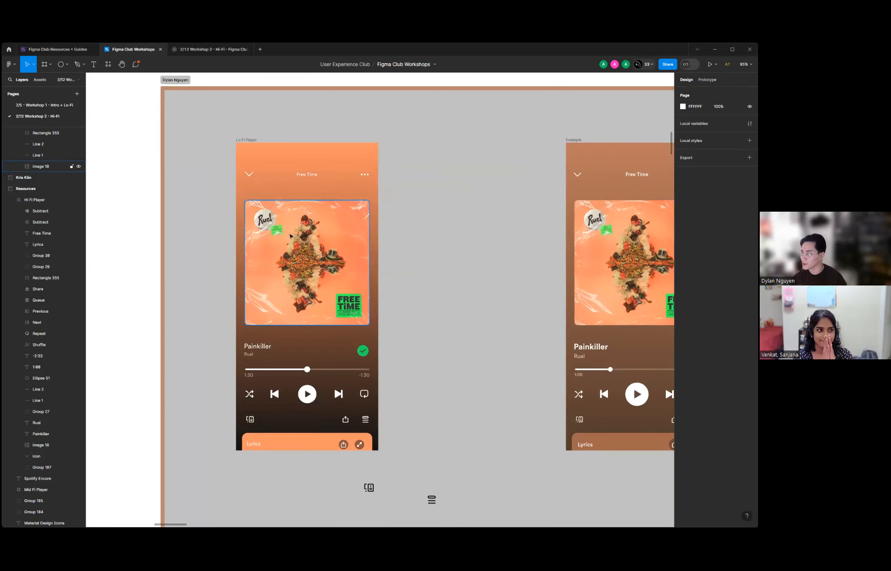
pyautogui.scroll(-3, 190, 226)
pyautogui.scroll(2, 213, 225)
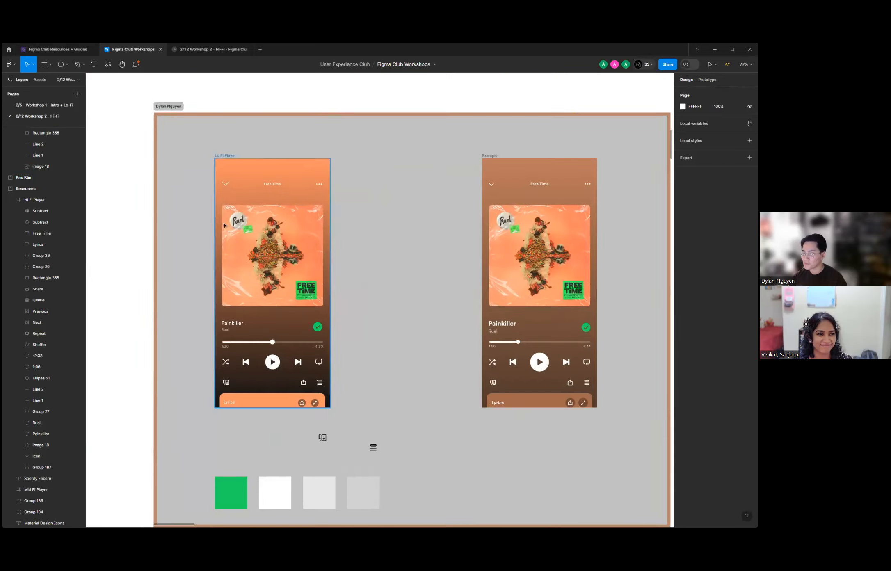
pyautogui.scroll(-8, 411, 231)
pyautogui.scroll(-8, 411, 231)
pyautogui.scroll(-3, 414, 262)
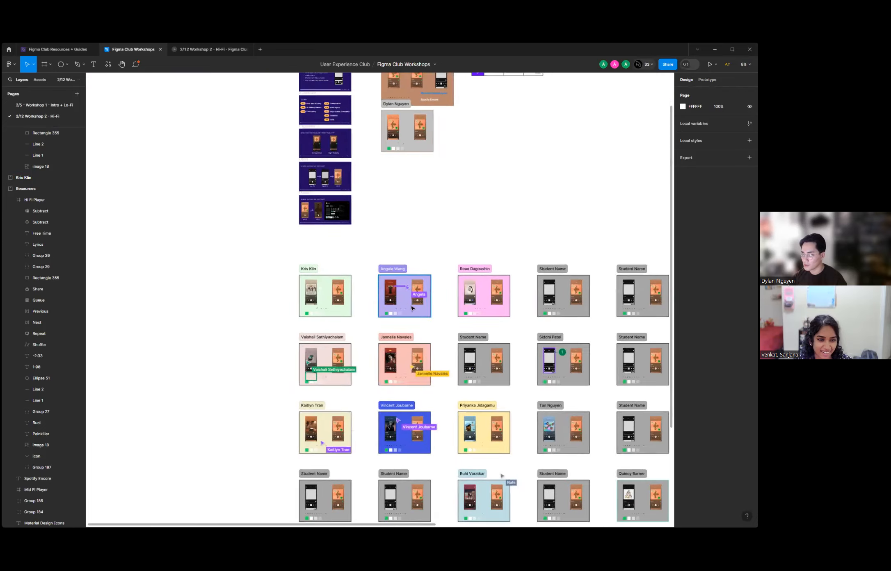
pyautogui.scroll(5, 344, 275)
pyautogui.scroll(6, 343, 276)
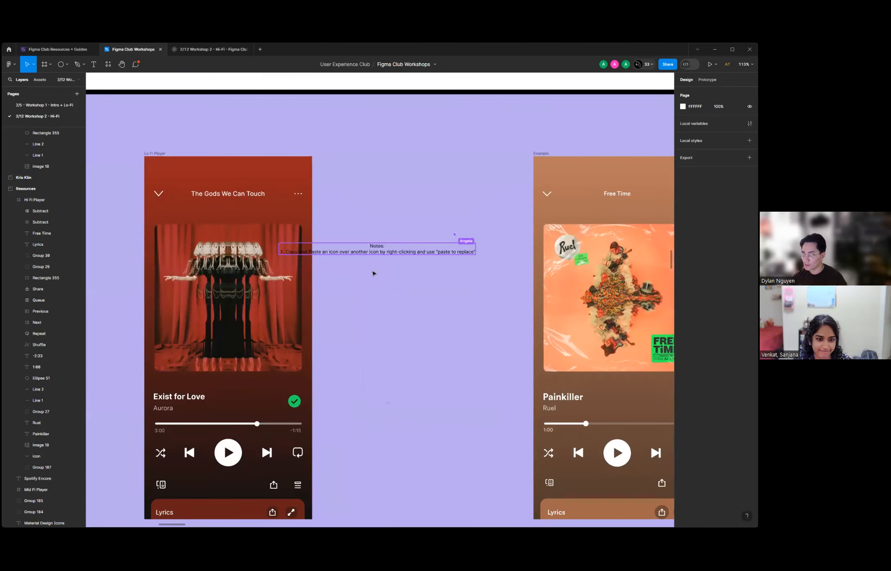
# Find the Design slide among the workshop slides and read its schedule of session dates and topics.
pyautogui.scroll(-7, 367, 273)
pyautogui.scroll(-5, 367, 283)
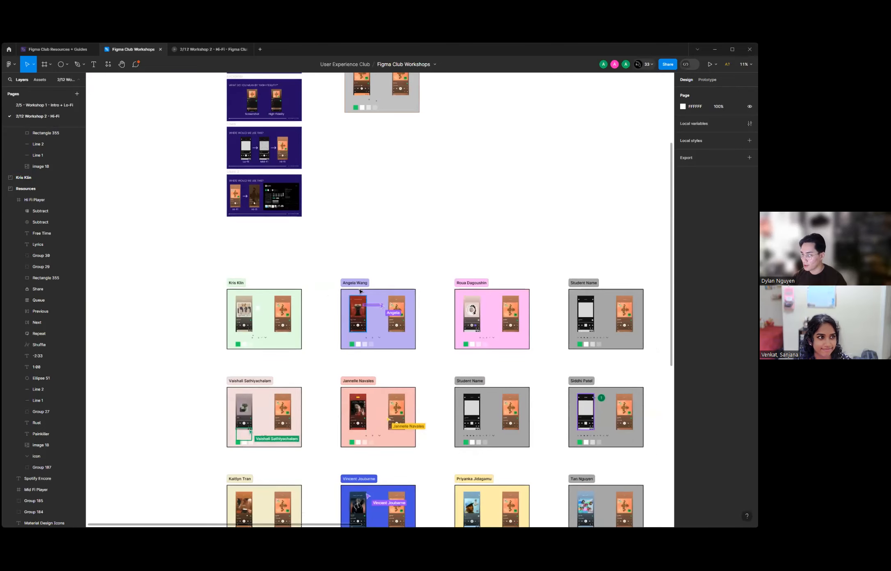
pyautogui.scroll(-4, 267, 323)
pyautogui.scroll(3, 253, 248)
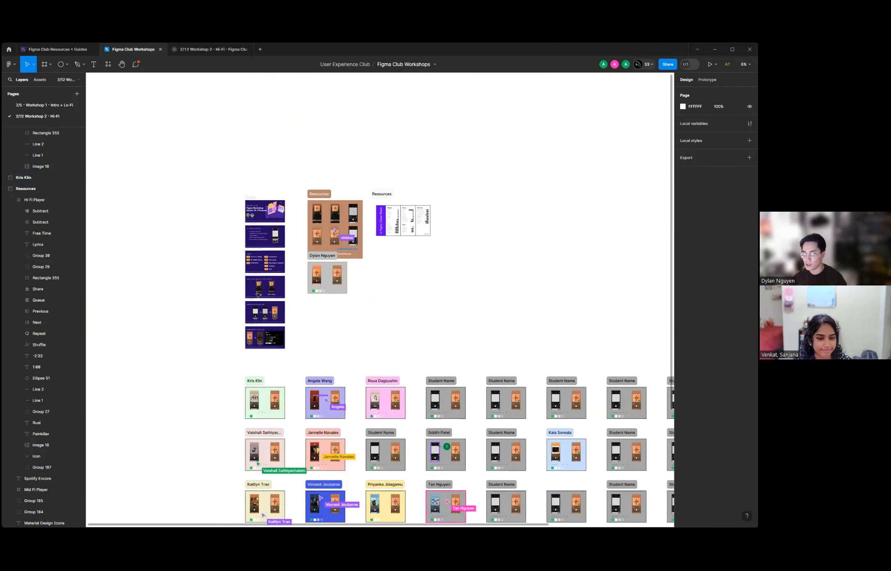
pyautogui.scroll(15, 253, 248)
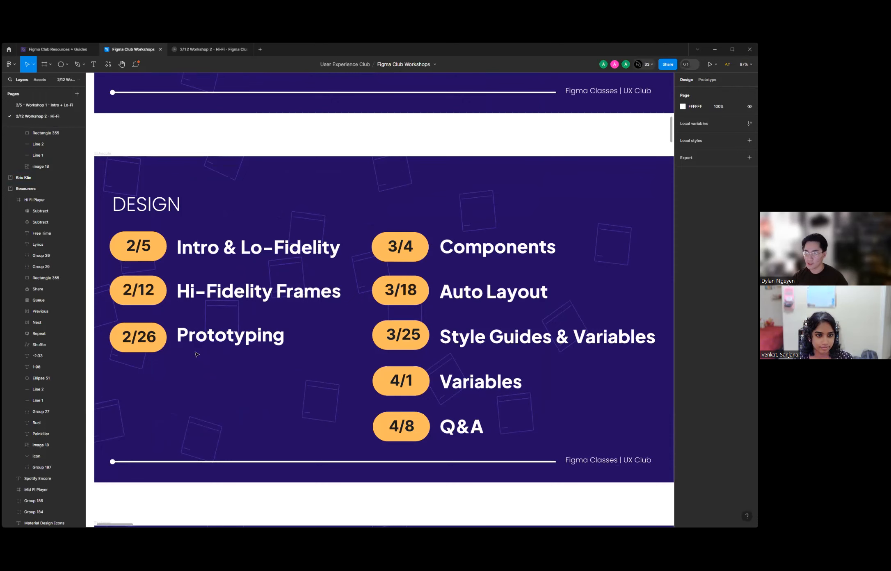
pyautogui.scroll(-5, 183, 319)
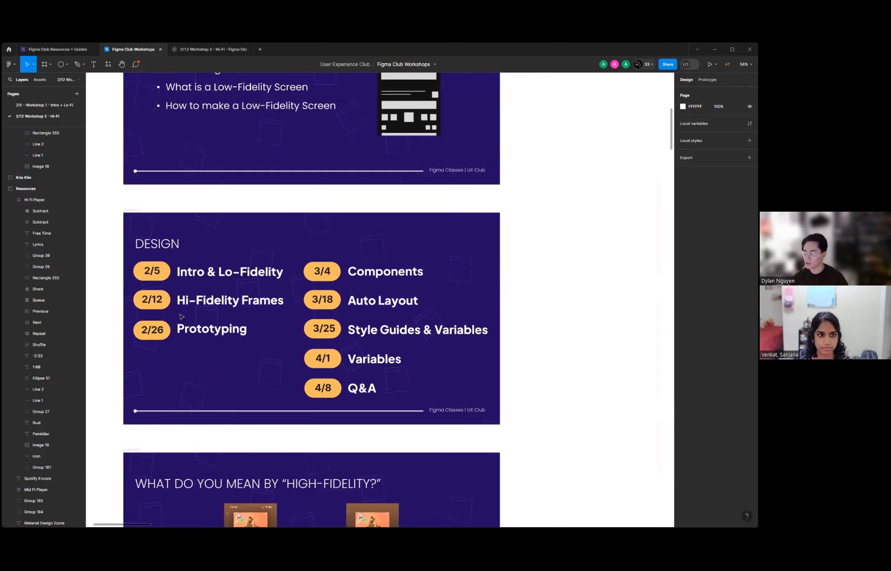
pyautogui.scroll(4, 182, 316)
pyautogui.scroll(1, 201, 313)
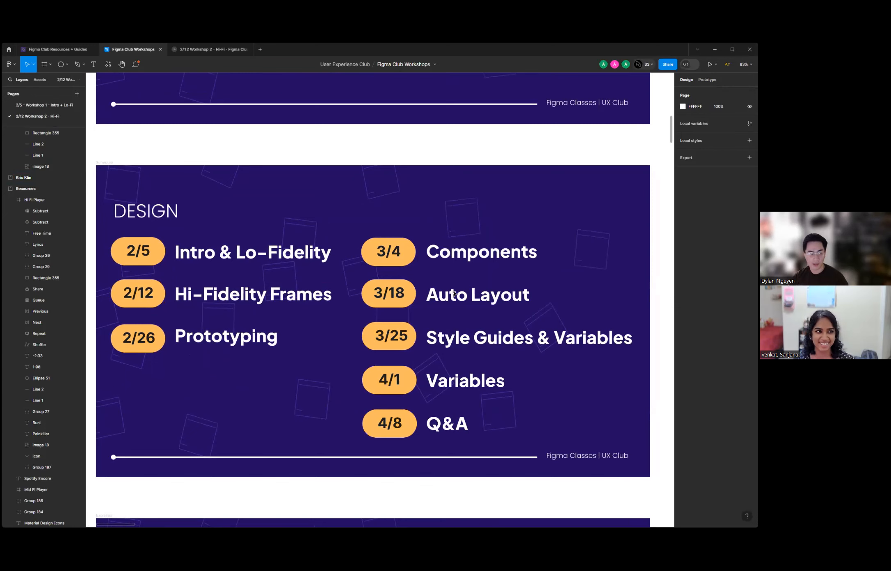
# Review the reference screens, icons, colour swatches and links in the Resources frame, and the demo frame with the Lo Fi Player and Example below it.
pyautogui.scroll(-15, 453, 293)
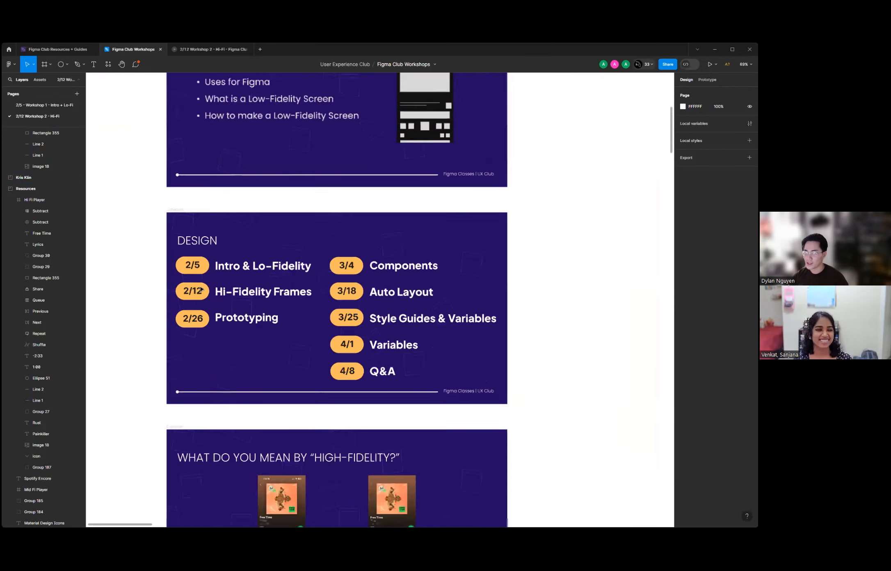
pyautogui.scroll(-2, 201, 289)
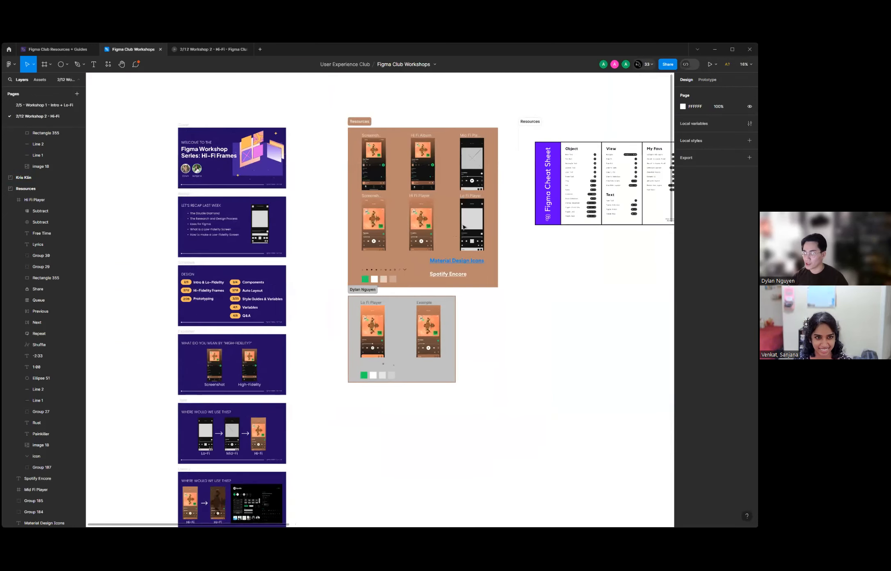
pyautogui.scroll(4, 461, 215)
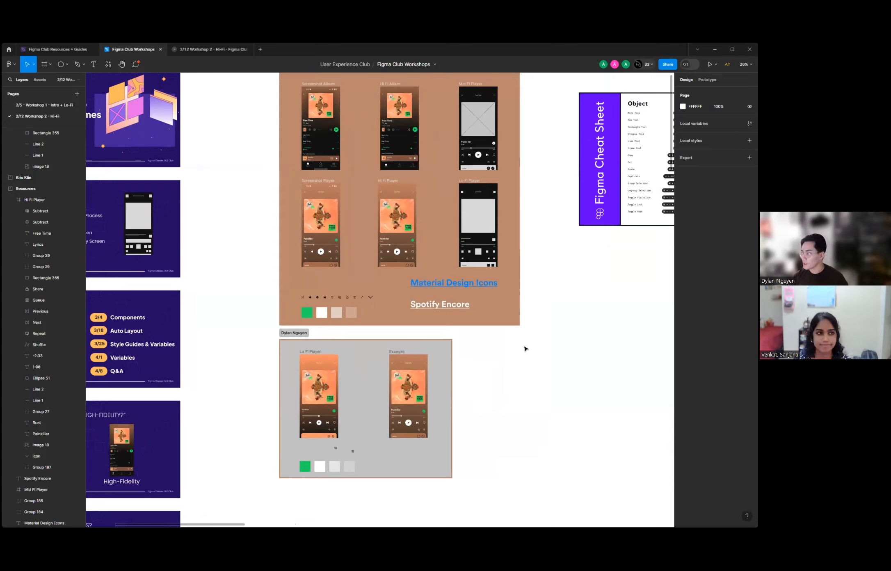
pyautogui.scroll(-3, 381, 331)
pyautogui.scroll(2, 451, 195)
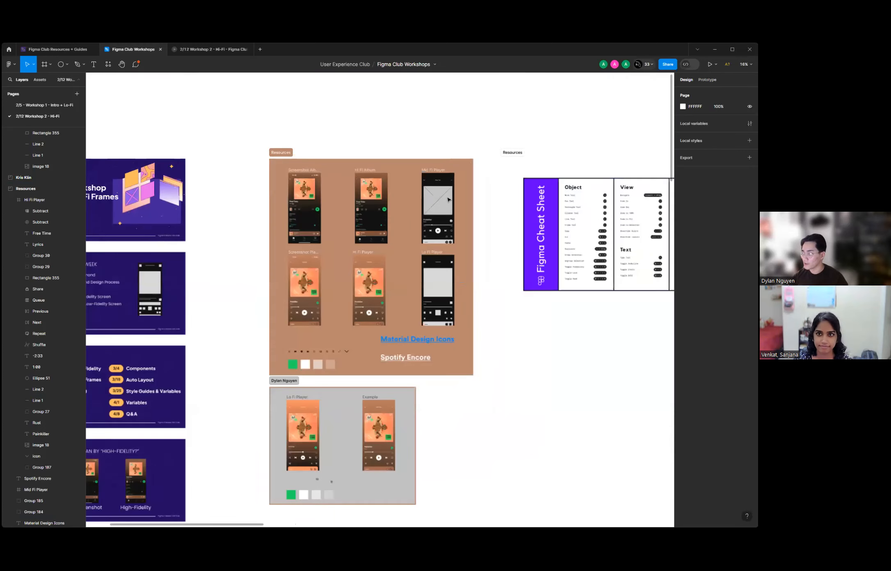
pyautogui.scroll(5, 449, 200)
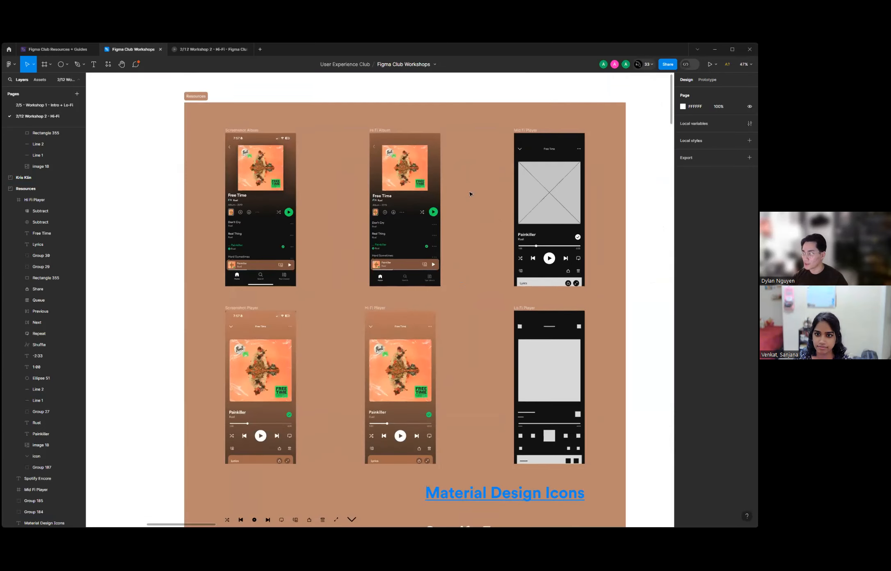
pyautogui.scroll(2, 470, 194)
pyautogui.scroll(-6, 267, 216)
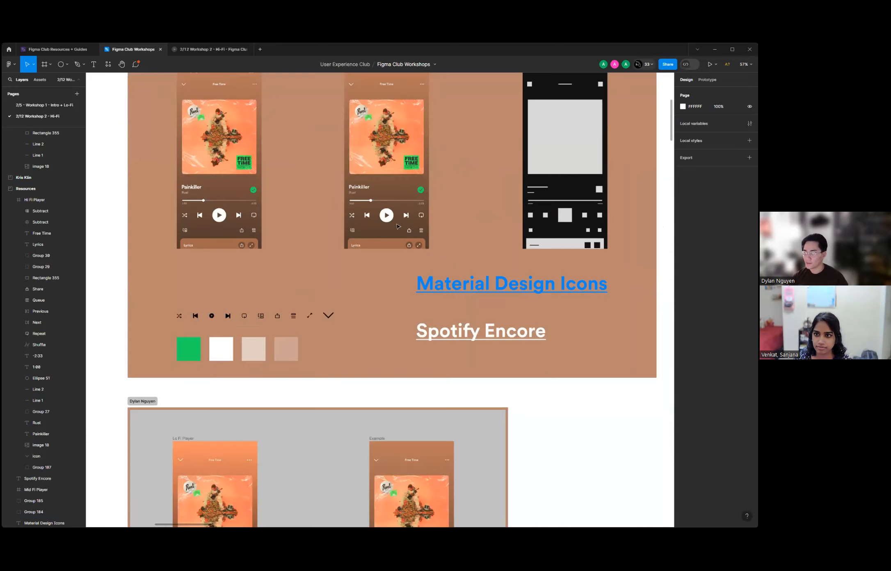
pyautogui.scroll(-6, 427, 246)
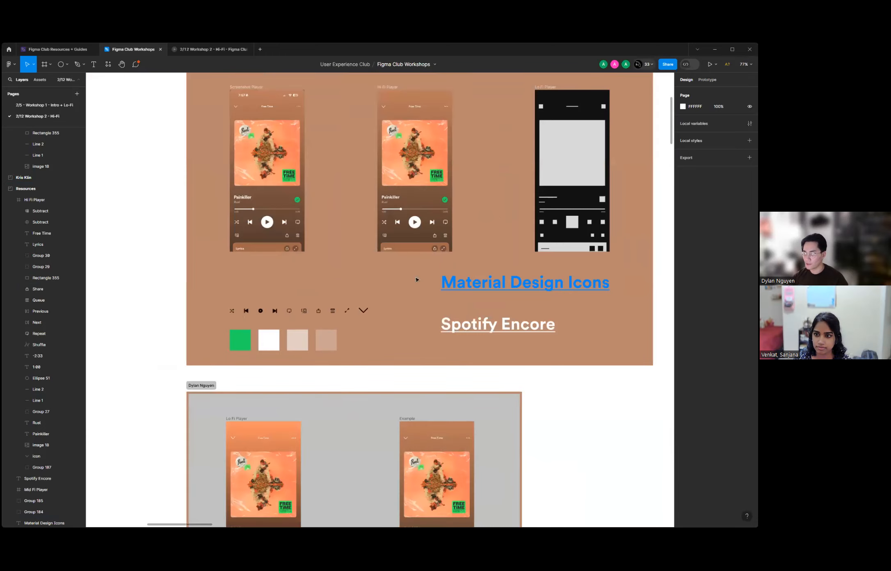
pyautogui.scroll(-3, 425, 269)
pyautogui.scroll(6, 378, 330)
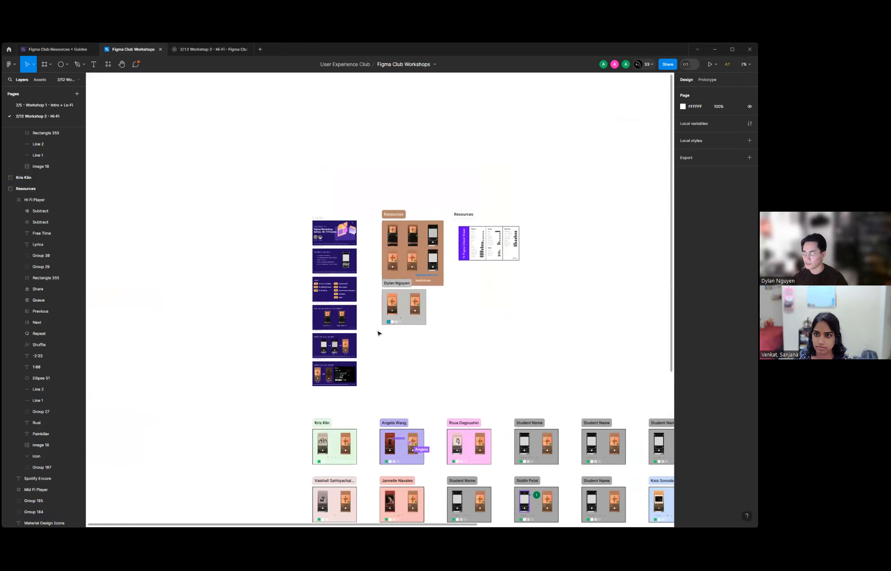
pyautogui.scroll(3, 395, 257)
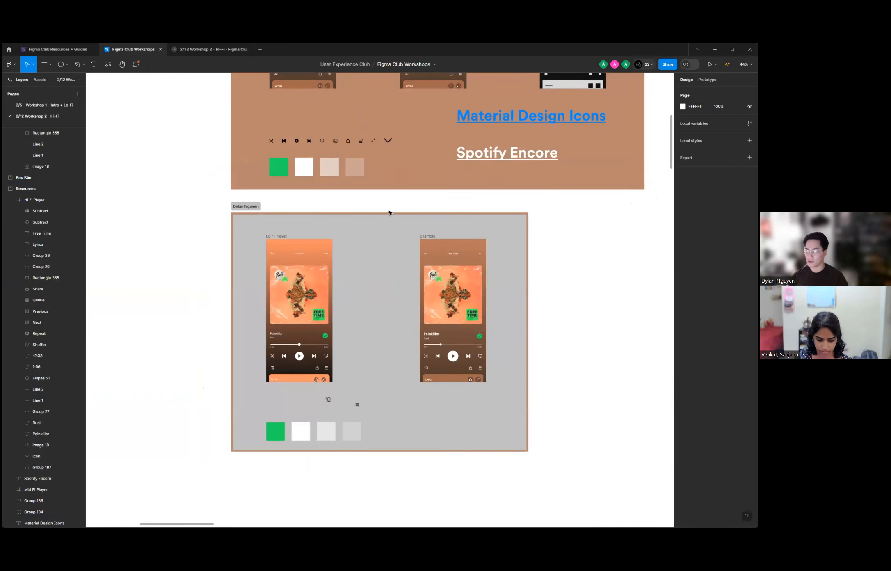
pyautogui.scroll(-6, 411, 204)
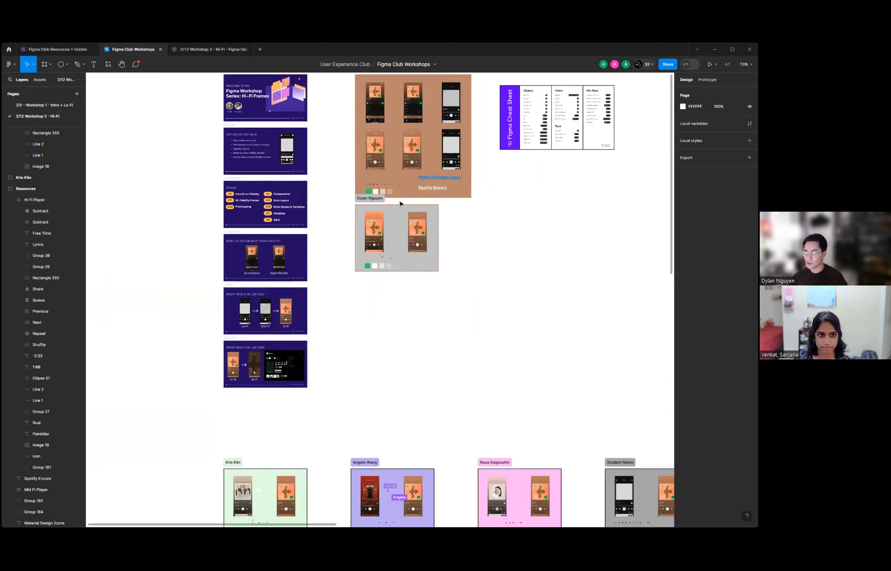
pyautogui.scroll(4, 439, 240)
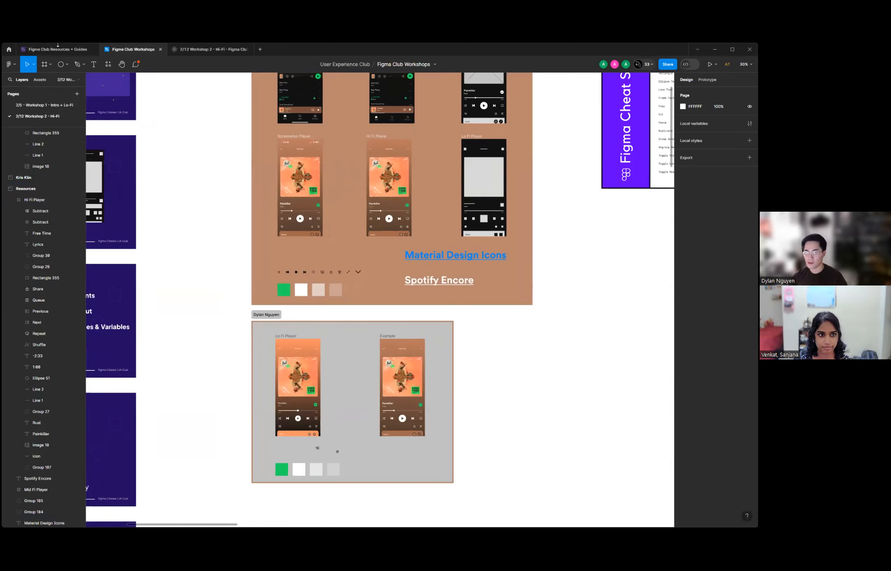
pyautogui.scroll(-3, 399, 239)
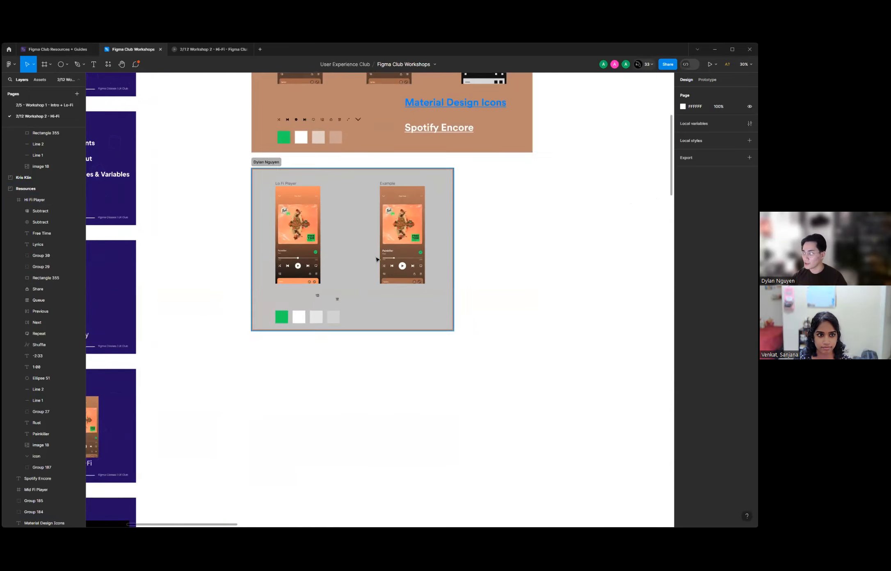
# Examine the participants' progress in the light blue frame with the I Don't Like My Mind player and in the dark brown frame.
pyautogui.scroll(-5, 368, 252)
pyautogui.scroll(-2, 285, 256)
pyautogui.scroll(-2, 285, 255)
pyautogui.scroll(5, 360, 254)
pyautogui.scroll(2, 361, 254)
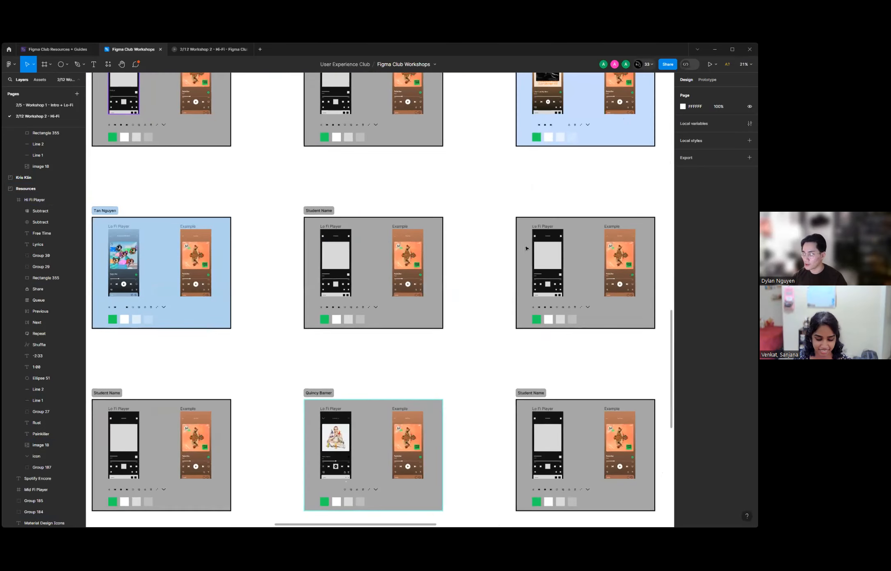
pyautogui.scroll(-3, 570, 242)
pyautogui.scroll(7, 610, 122)
pyautogui.scroll(1, 610, 122)
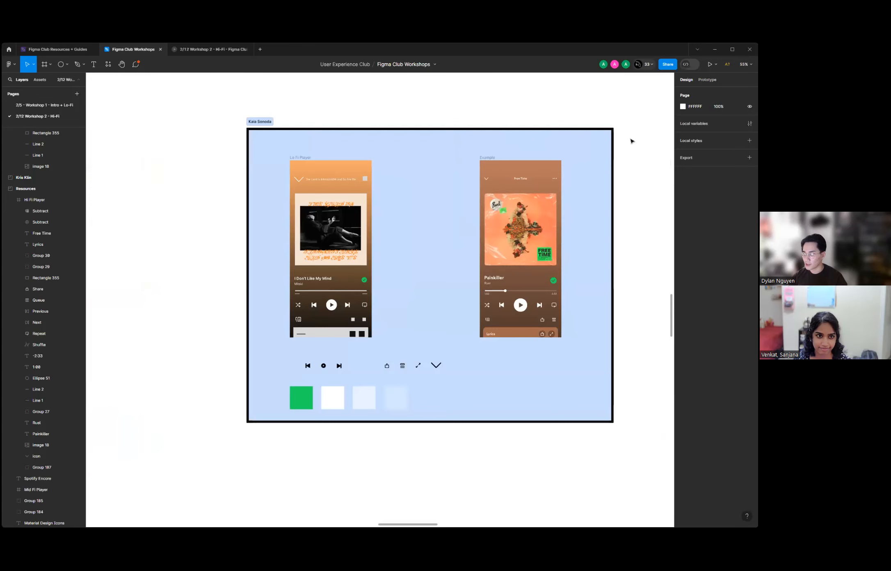
pyautogui.scroll(1, 633, 147)
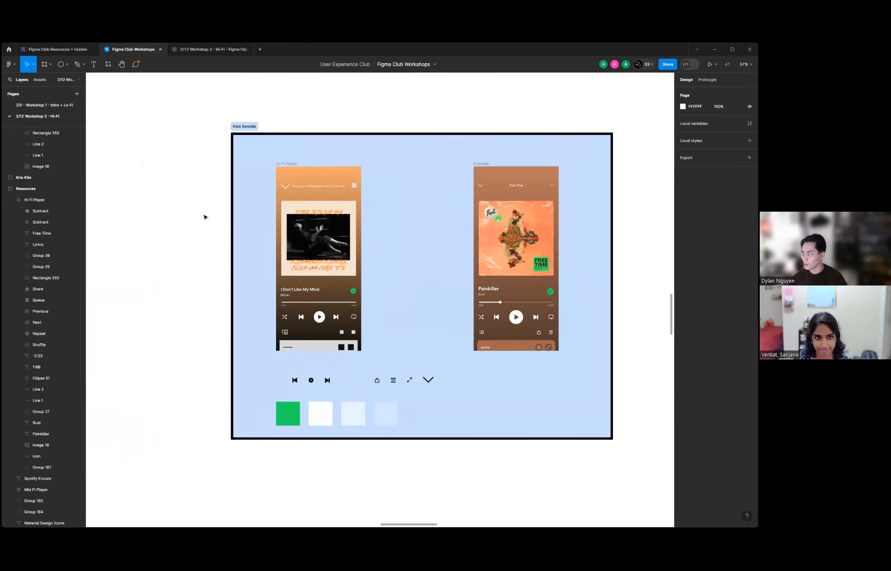
pyautogui.scroll(-6, 205, 217)
pyautogui.scroll(5, 496, 296)
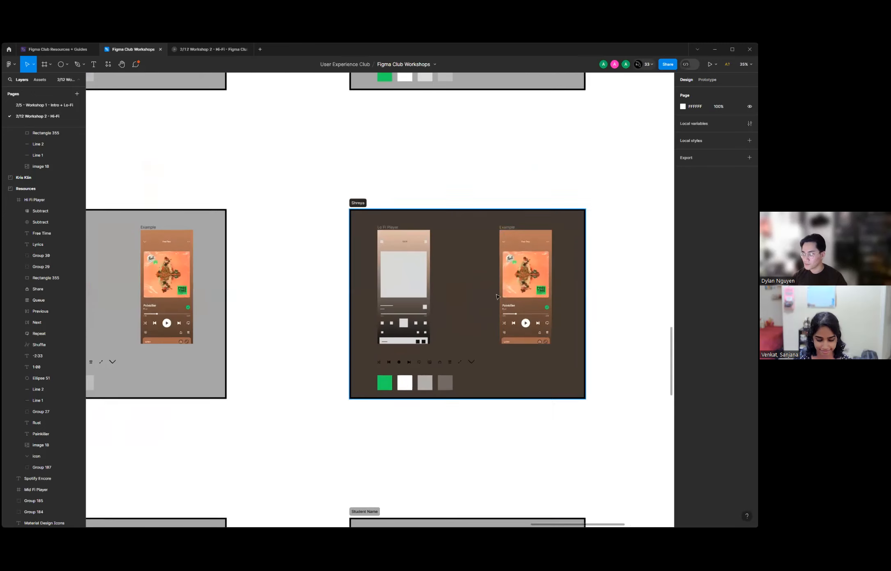
pyautogui.scroll(2, 544, 255)
pyautogui.scroll(-4, 623, 232)
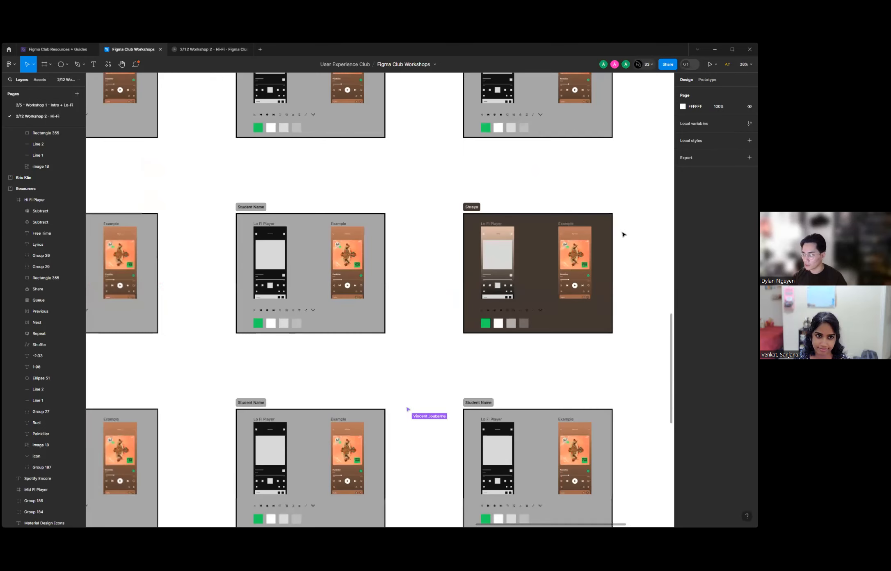
# Survey the lower rows of participants' frames and return to the upper rows to compare their Lo Fi Players with the Example.
pyautogui.scroll(-5, 622, 234)
pyautogui.scroll(-1, 622, 234)
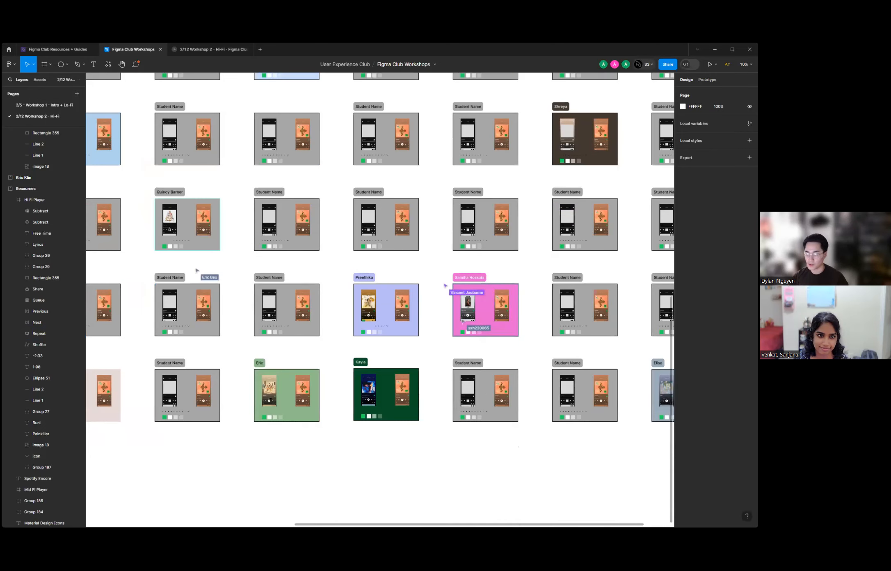
pyautogui.scroll(-1, 528, 342)
pyautogui.scroll(10, 419, 335)
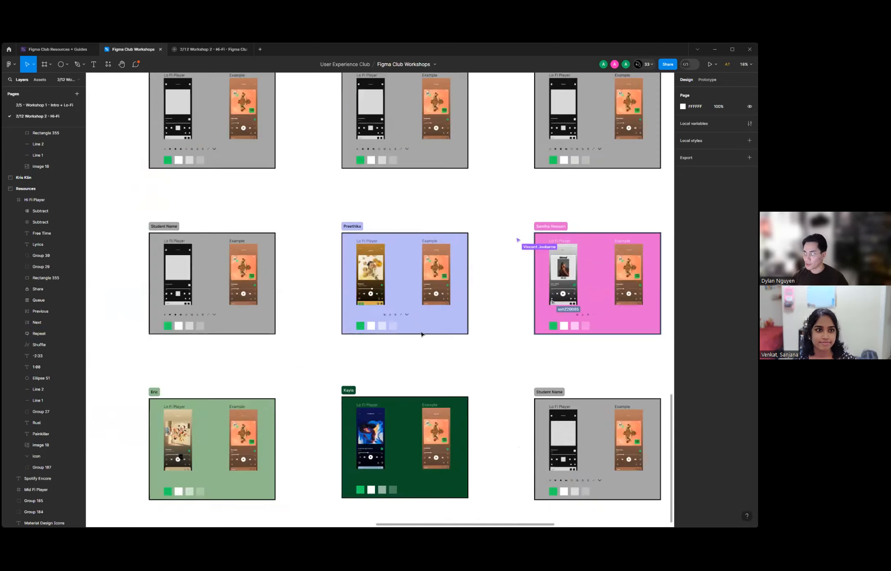
pyautogui.scroll(-10, 571, 201)
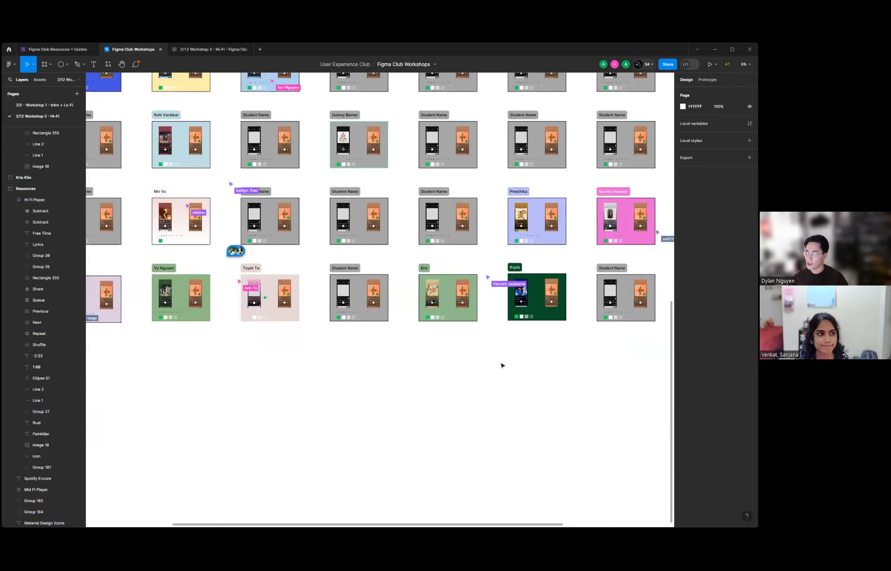
pyautogui.scroll(-3, 501, 340)
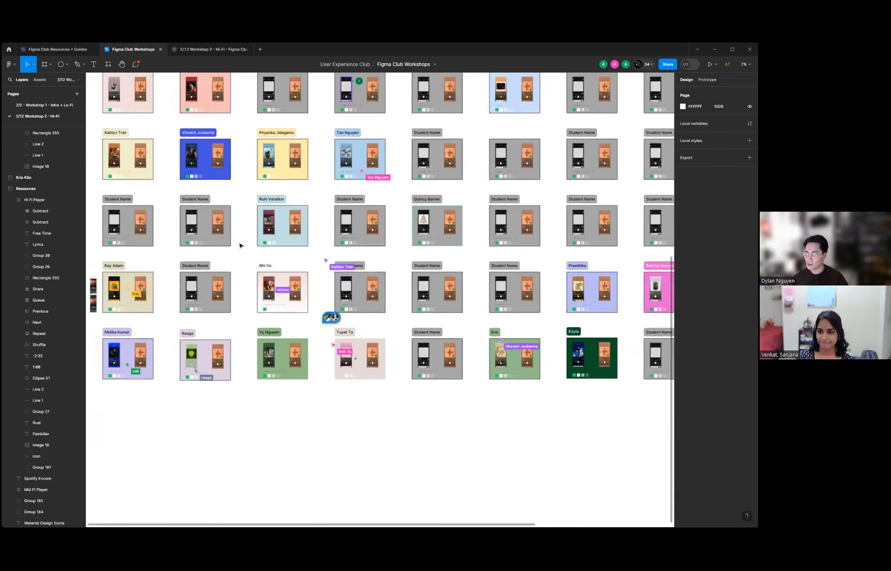
pyautogui.scroll(5, 265, 285)
pyautogui.scroll(3, 265, 286)
pyautogui.scroll(-6, 248, 297)
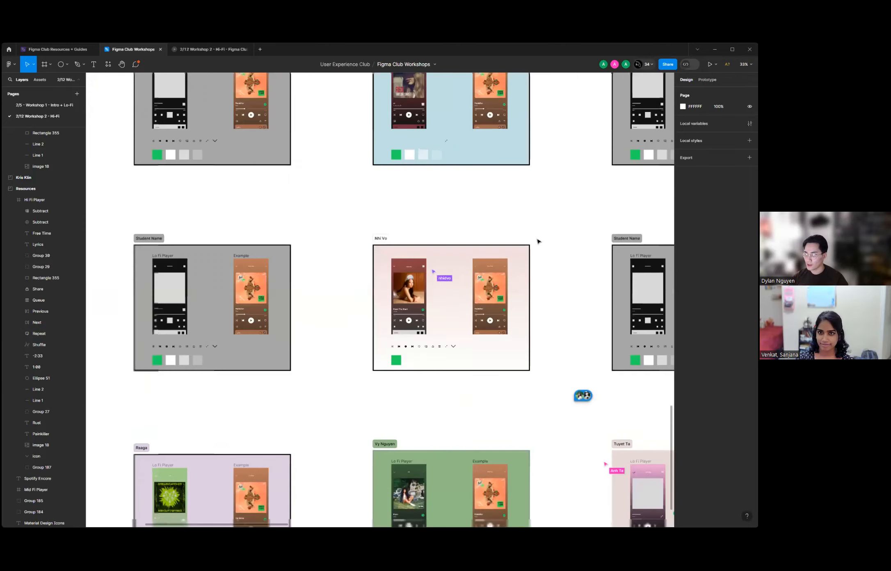
pyautogui.scroll(5, 288, 273)
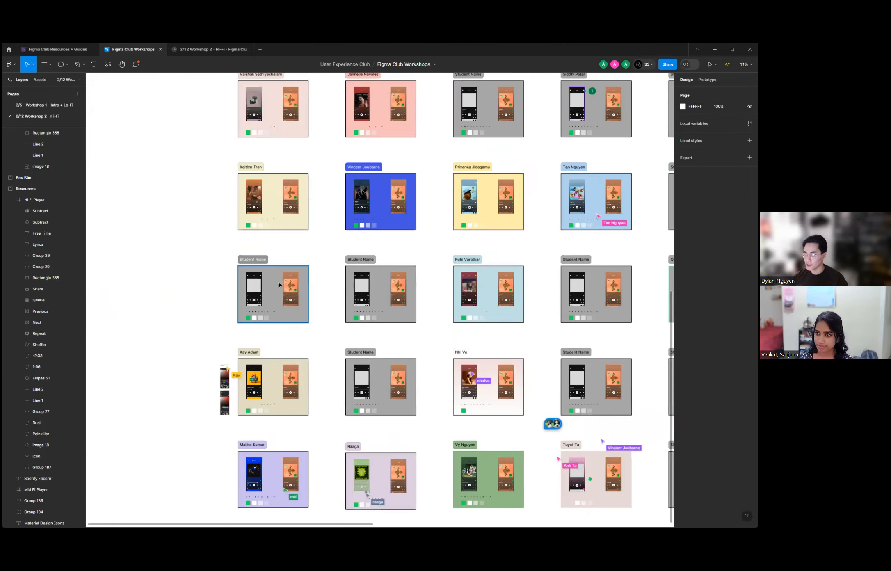
pyautogui.scroll(2, 313, 201)
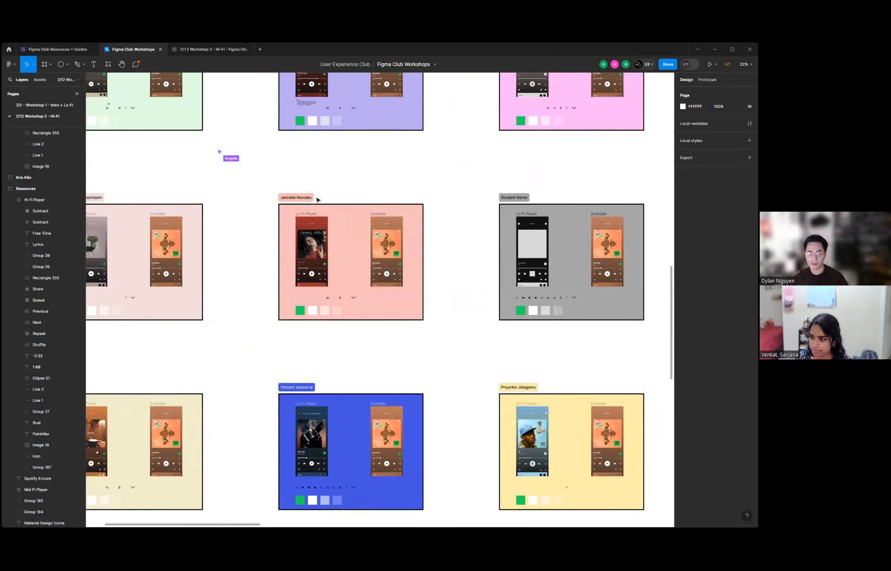